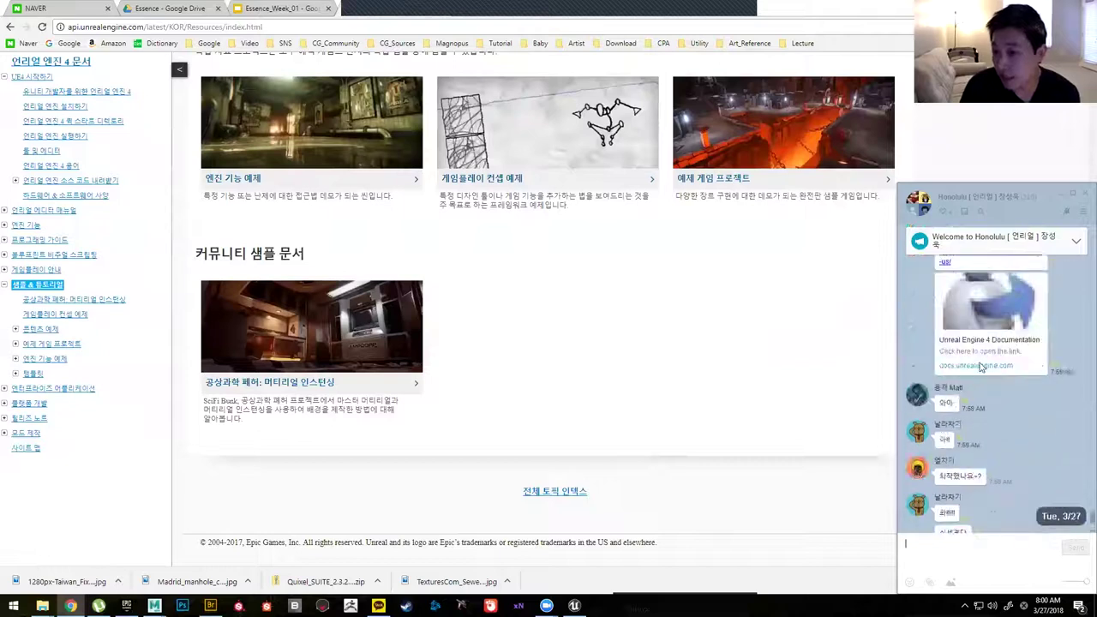
scroll(982, 369, "up", 3)
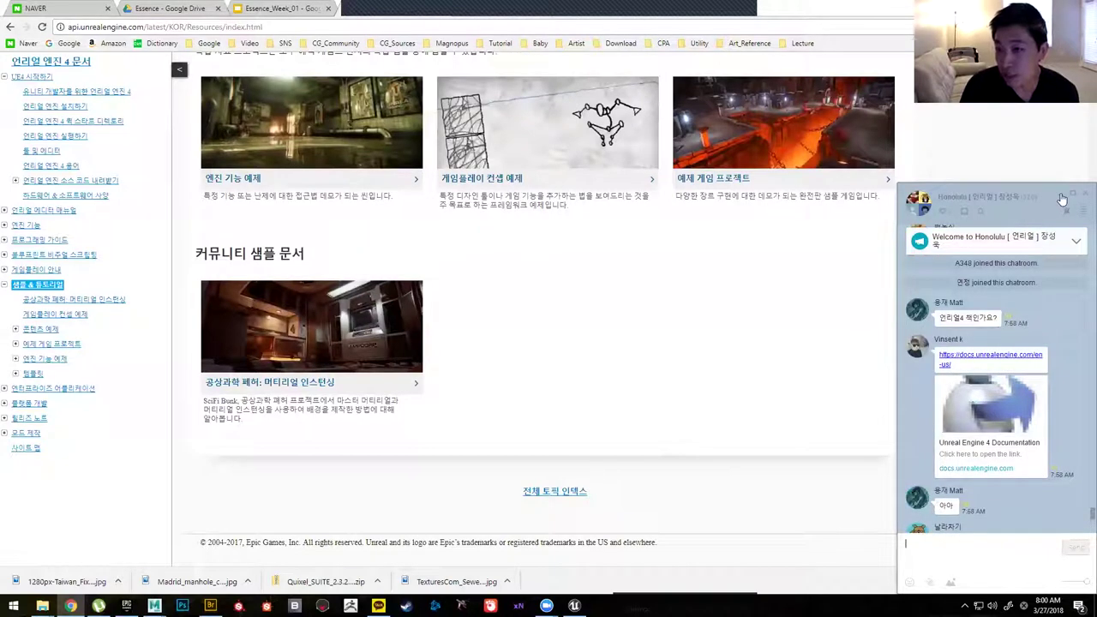
- Switch to the Essence_Week_01 deck and present it full screen from the BALCHAGI splash
scroll(1033, 368, "down", 5)
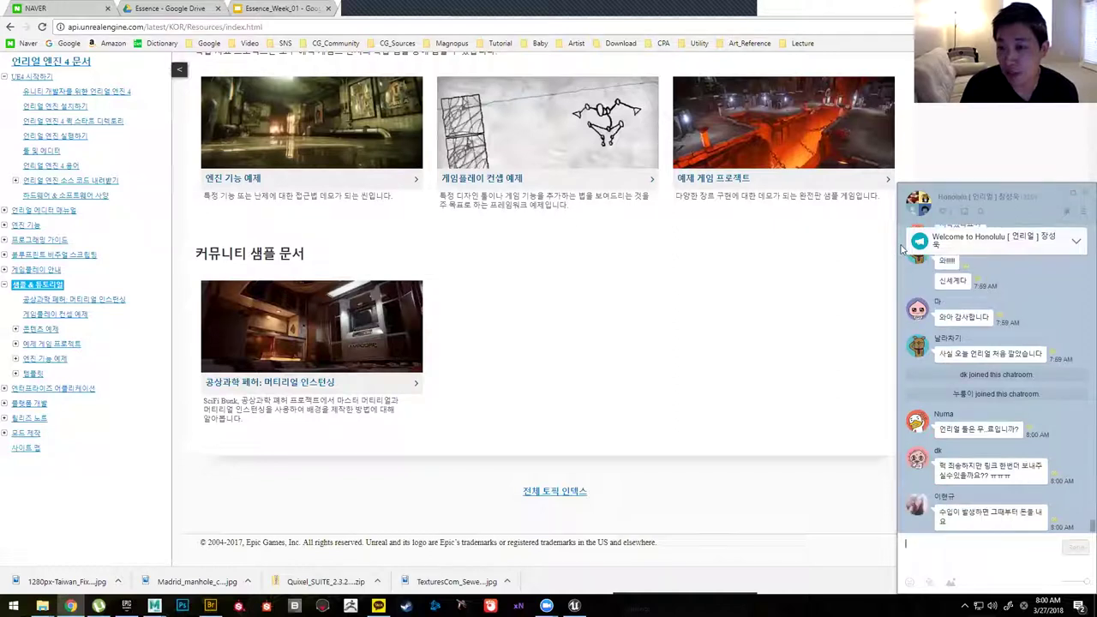
left_click(283, 8)
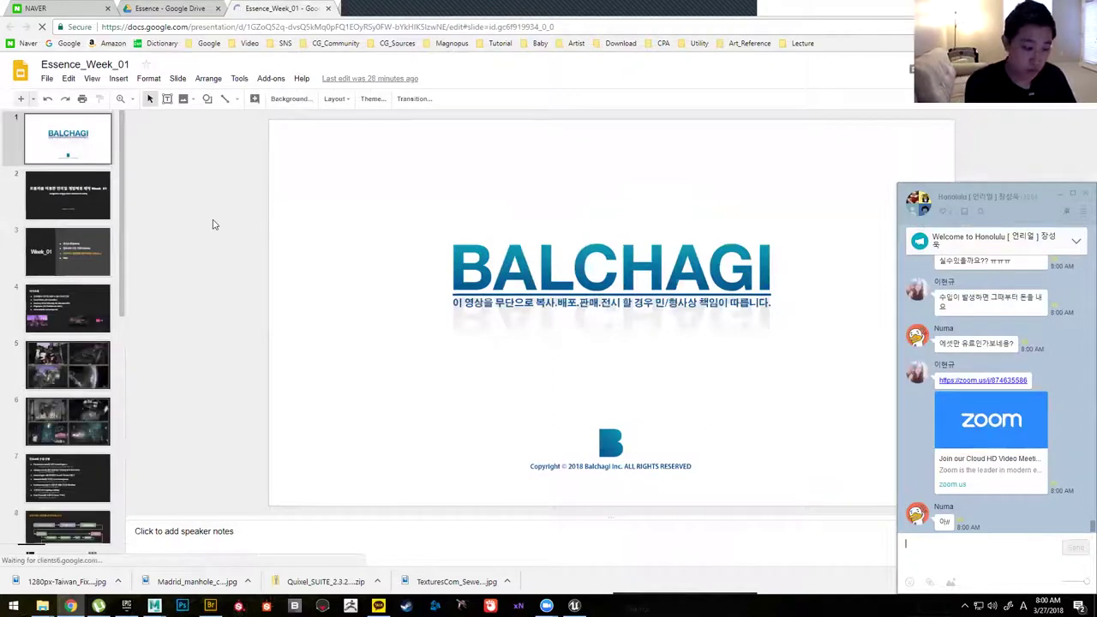
key("ctrl+F5")
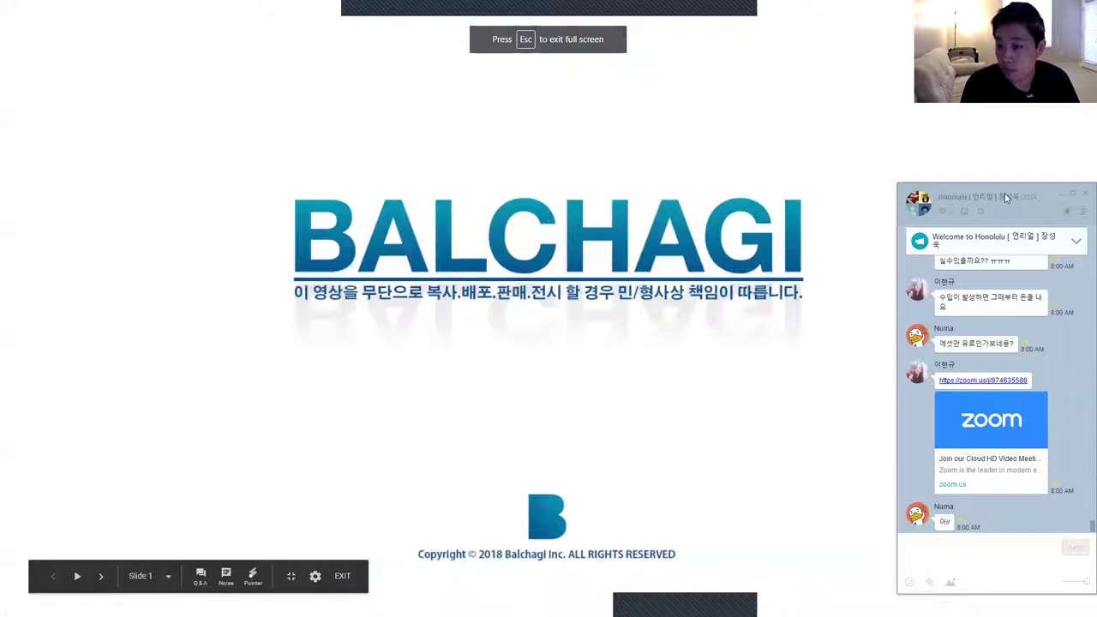
- Reposition the chat window, then advance to the dark course title slide
left_click_drag(1004, 193, 1013, 224)
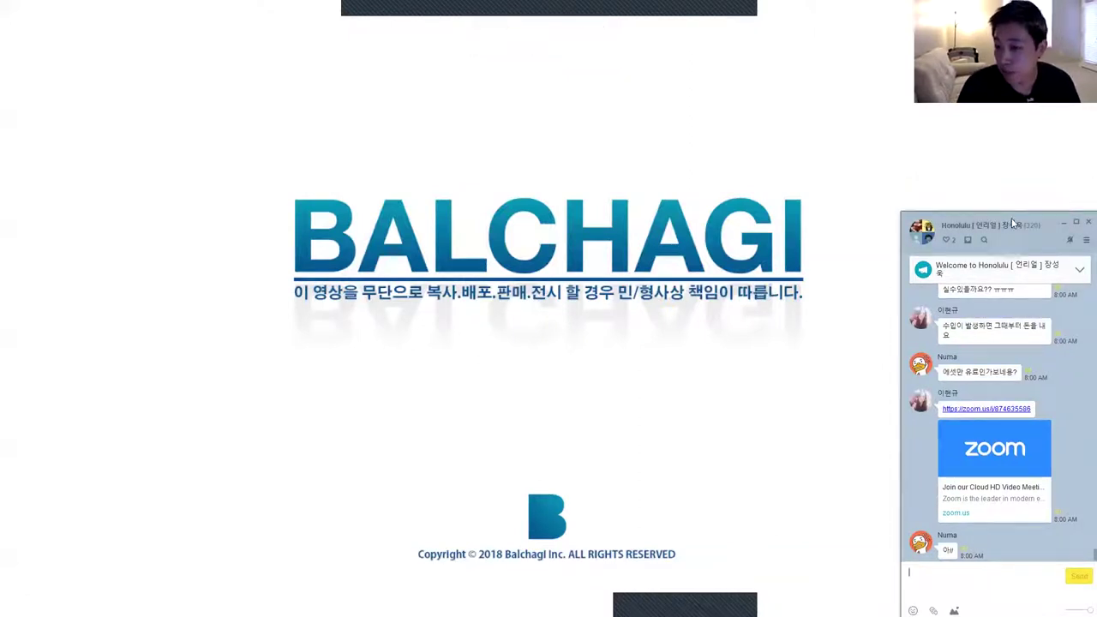
left_click_drag(1011, 218, 1005, 209)
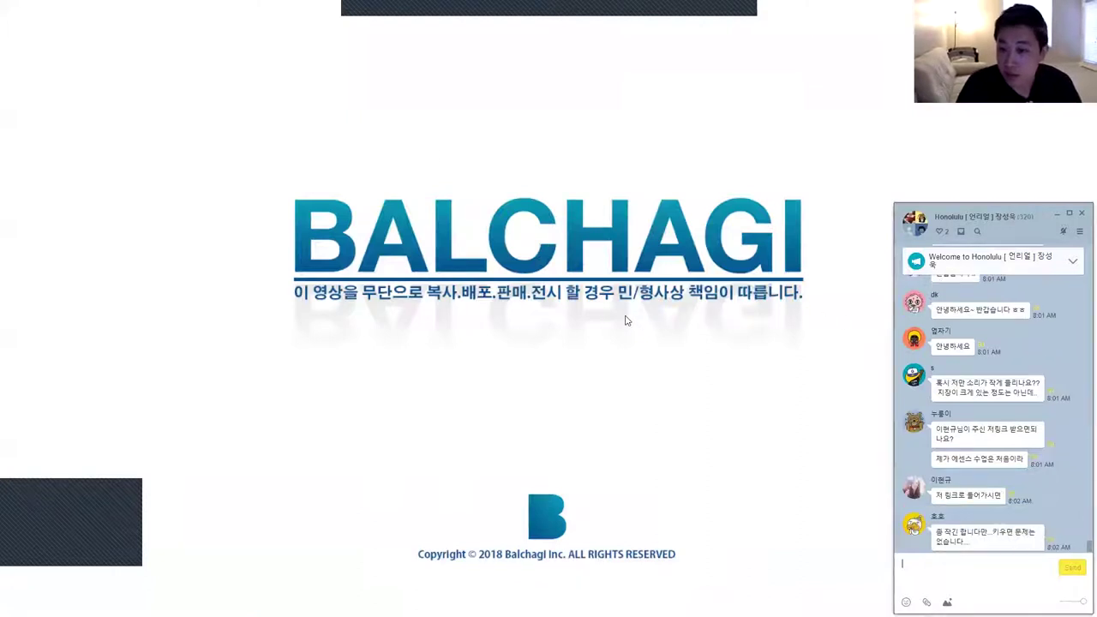
left_click(565, 294)
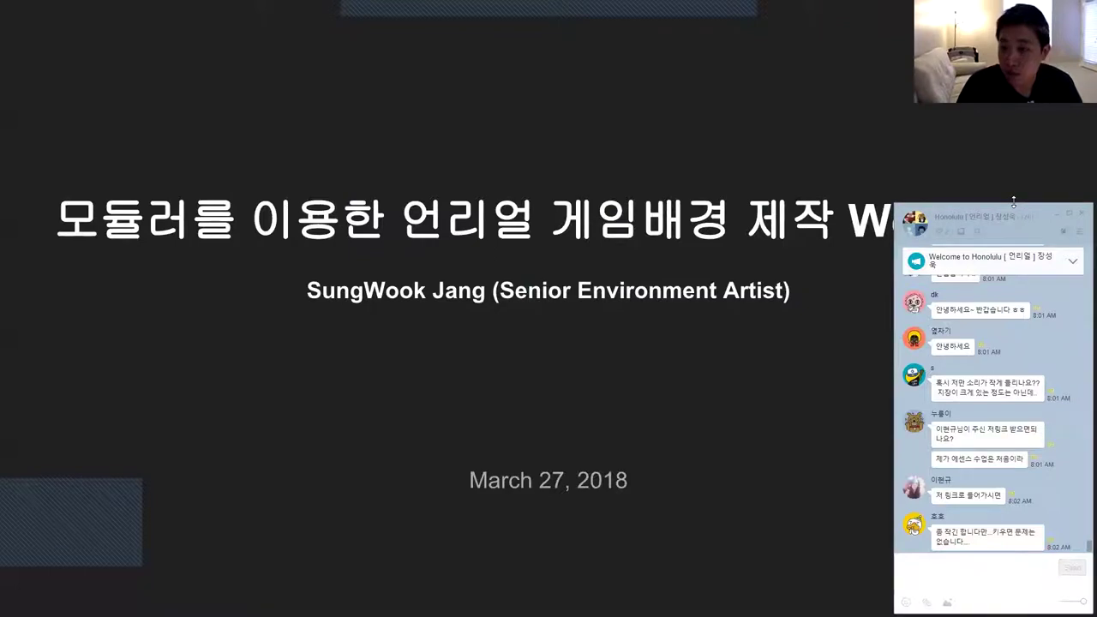
- Shrink the chat window to reveal the full title, then advance to the Week_01 agenda slide
left_click_drag(1013, 201, 1013, 354)
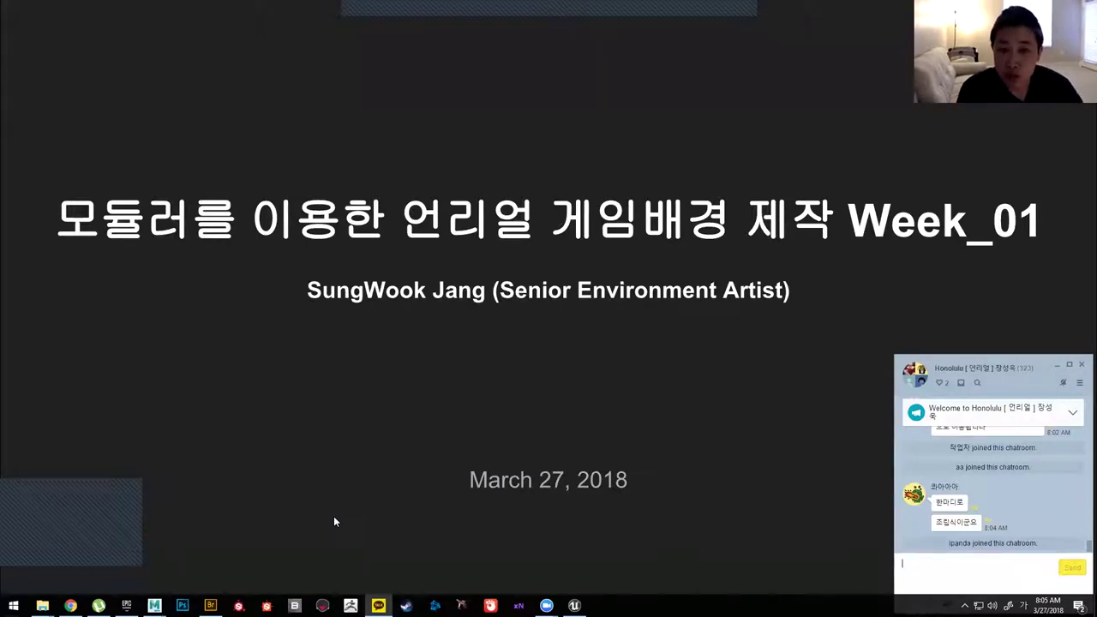
left_click(553, 490)
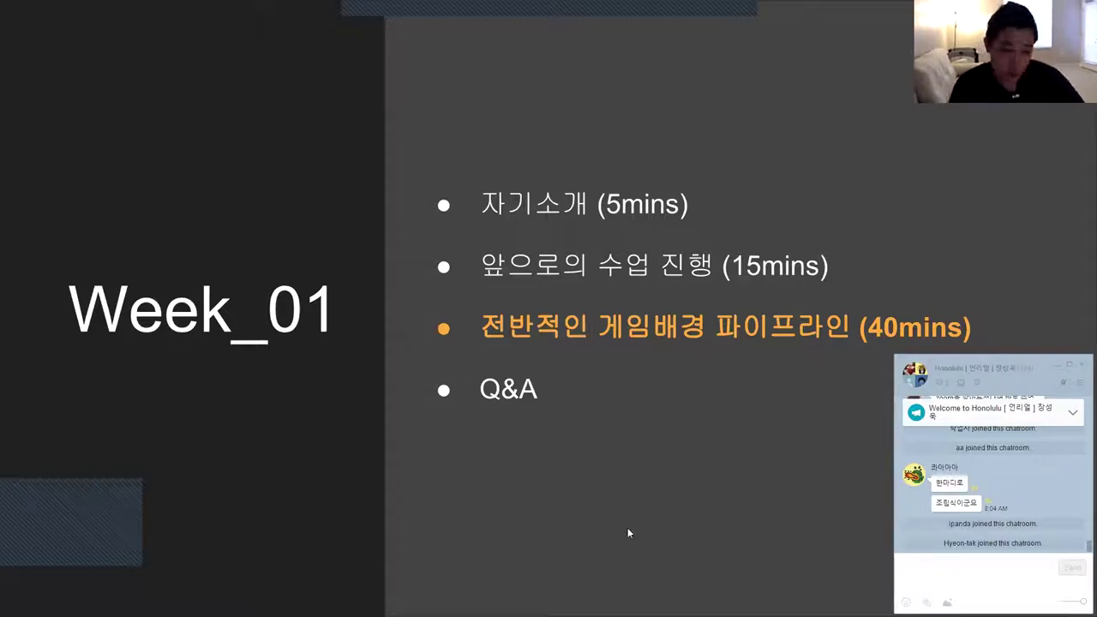
- Advance from slide 3 to the 자기소개 slide with the VR project images
left_click(583, 370)
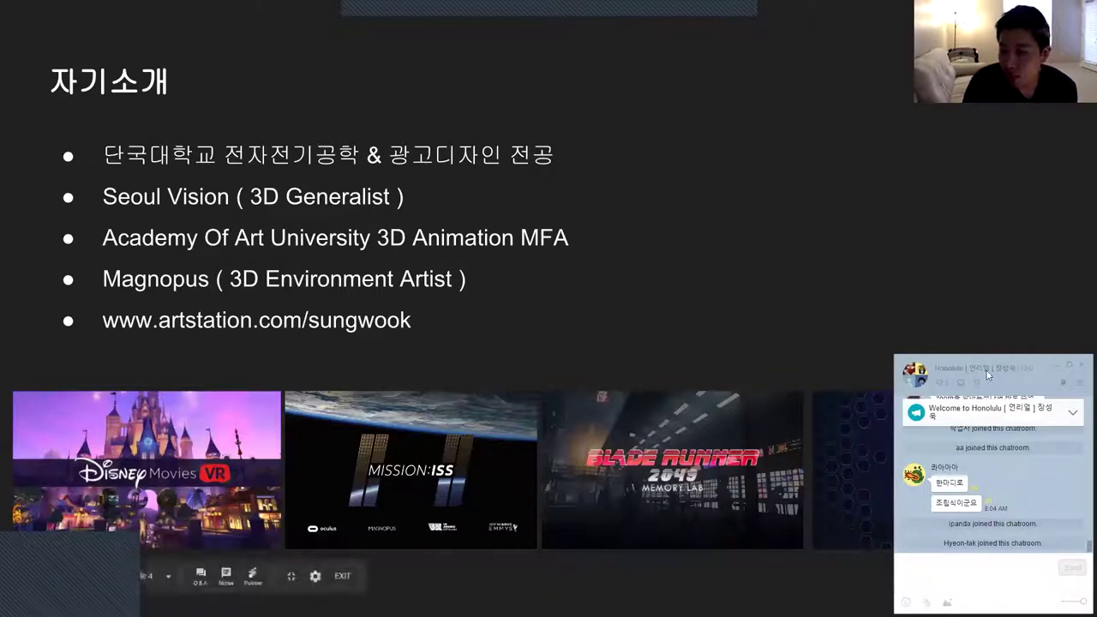
- Move the chat window up beneath the webcam while presenting the 자기소개 slide
left_click_drag(988, 367, 986, 127)
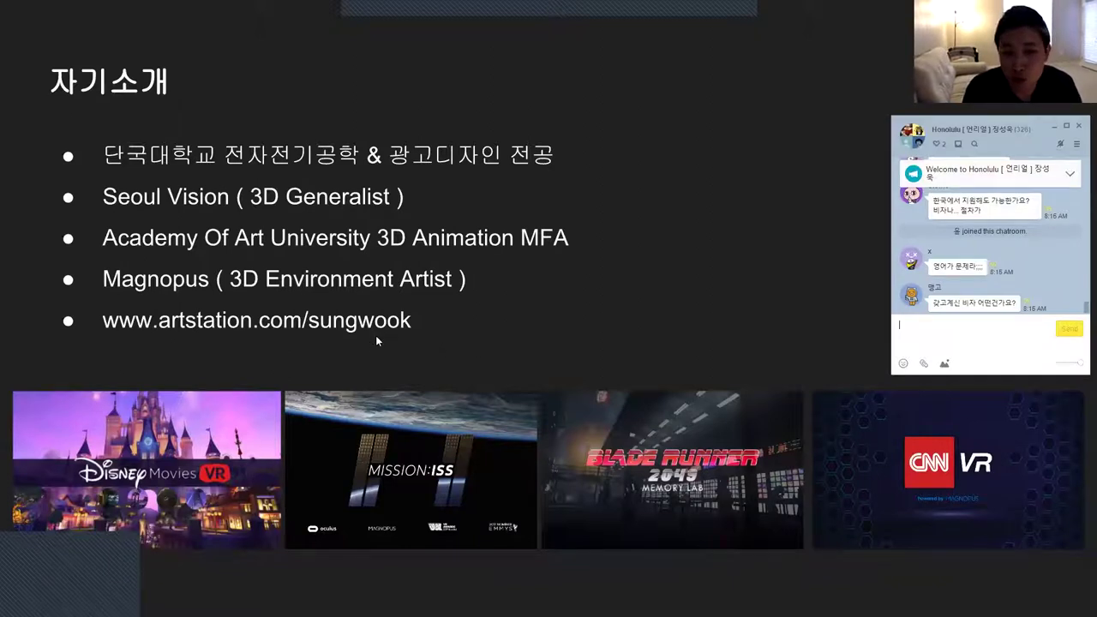
- Open ArtStation from the CG_Community bookmarks and show the account dropdown
key("super")
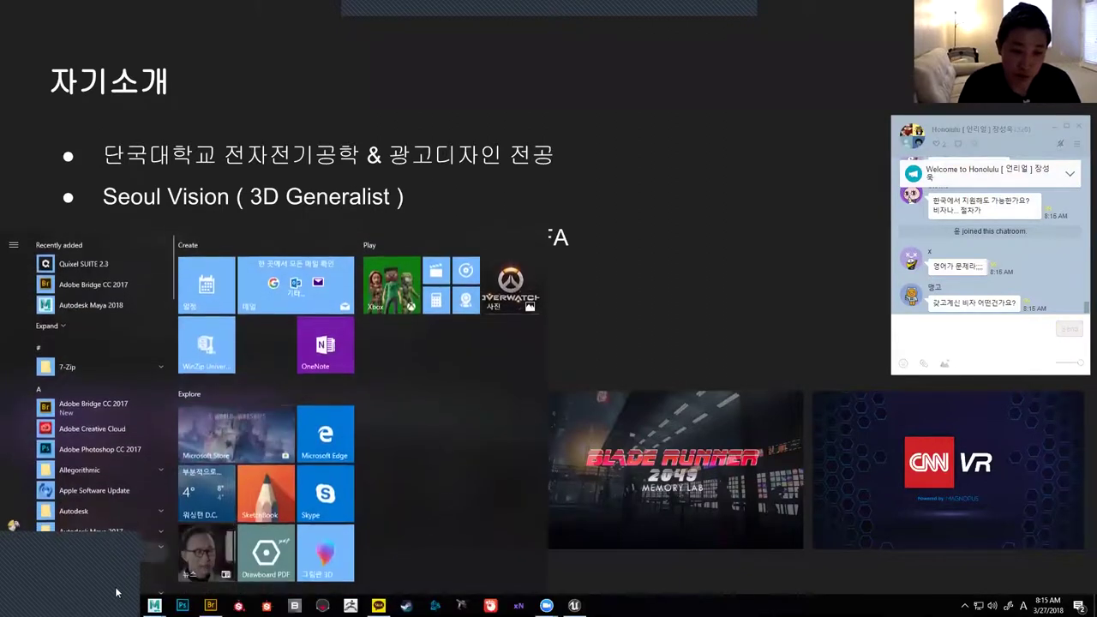
key("super")
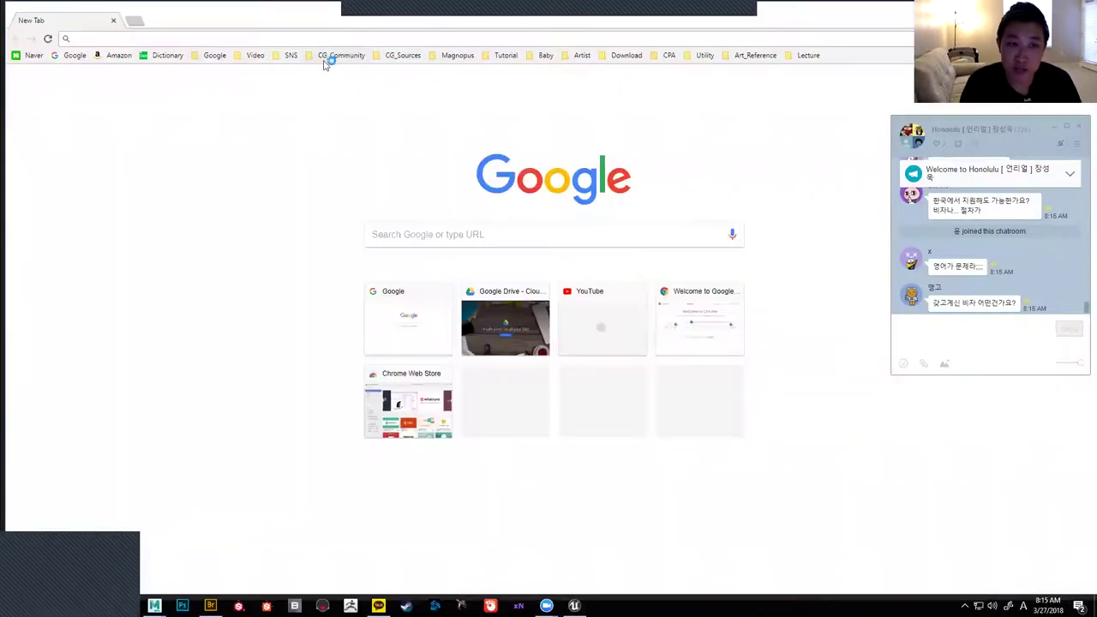
left_click(339, 55)
left_click(353, 101)
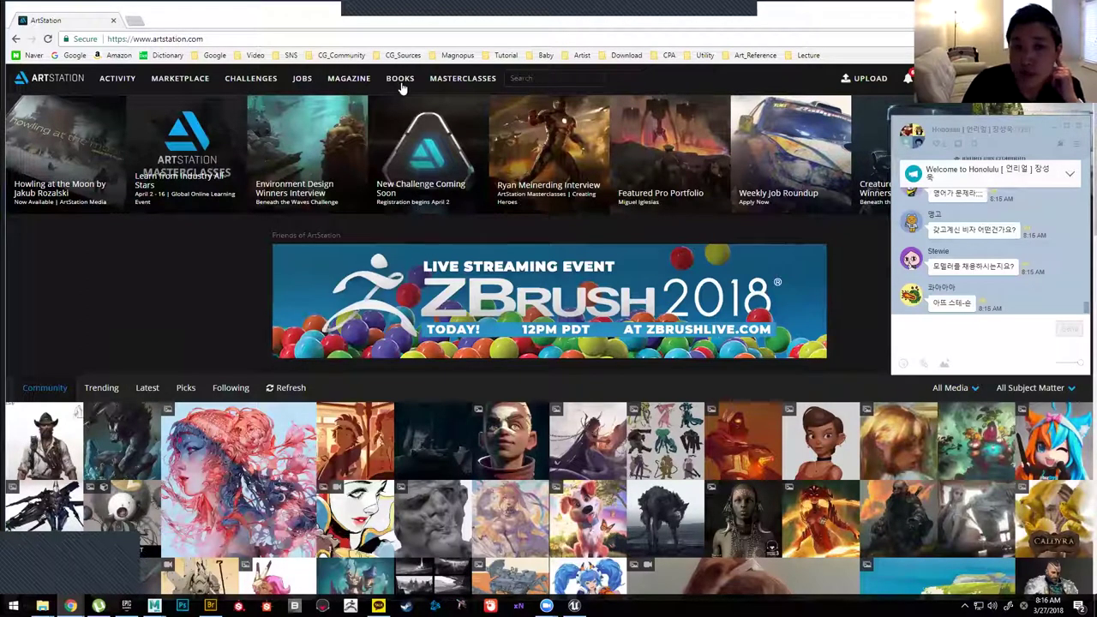
left_click(1059, 73)
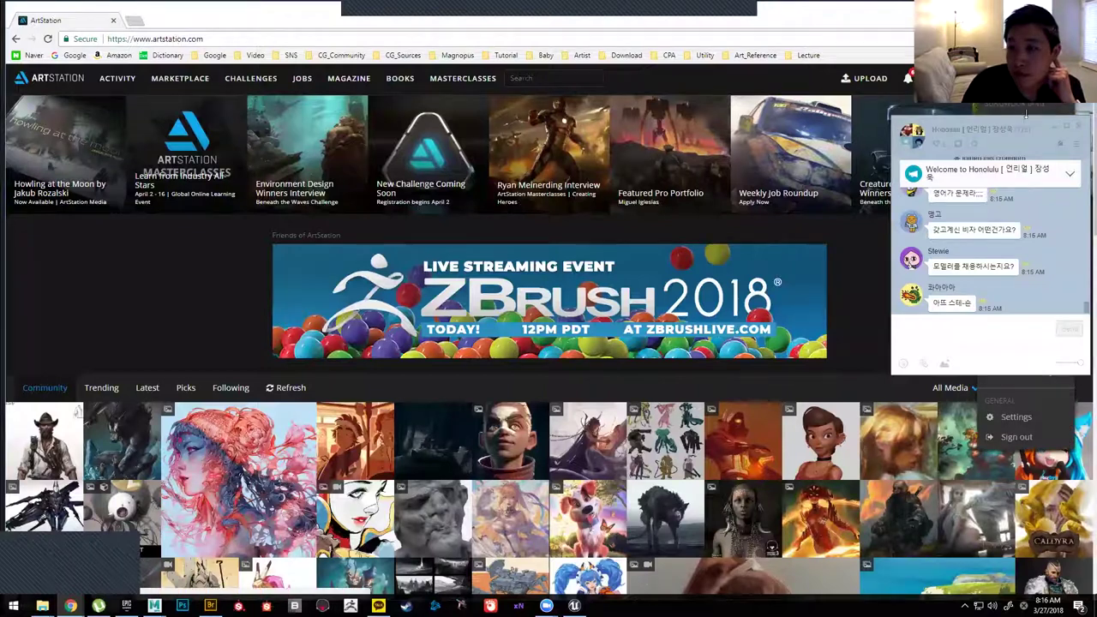
- Open My Profile and scroll the portfolio of Blade Runner 2049 and Mission:ISS artworks
left_click_drag(1026, 114, 1021, 204)
left_click(1016, 116)
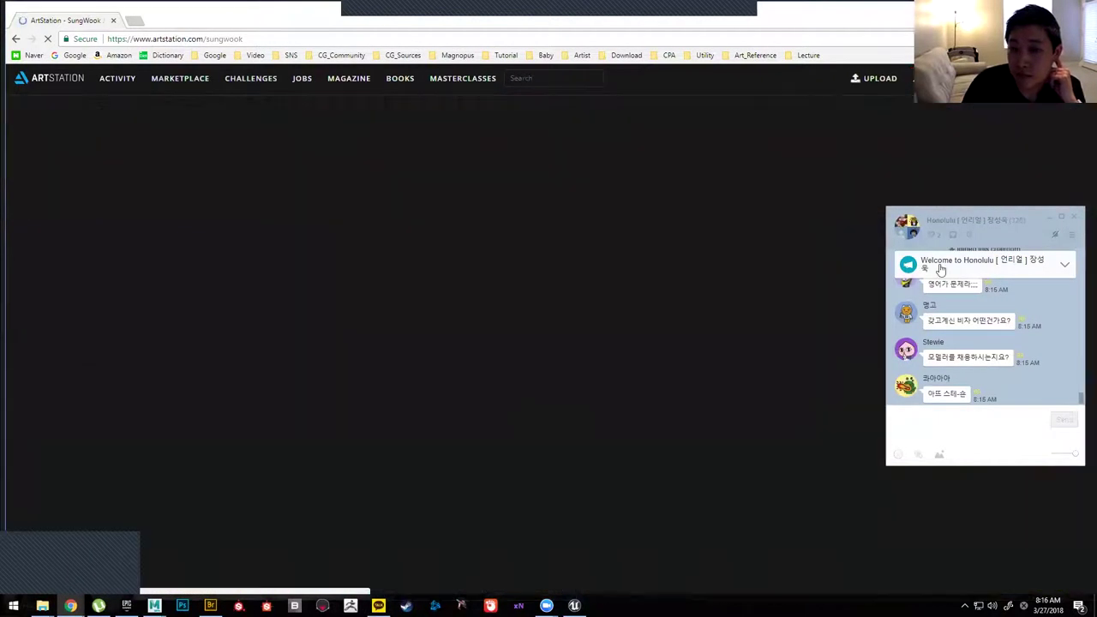
scroll(743, 201, "down", 5)
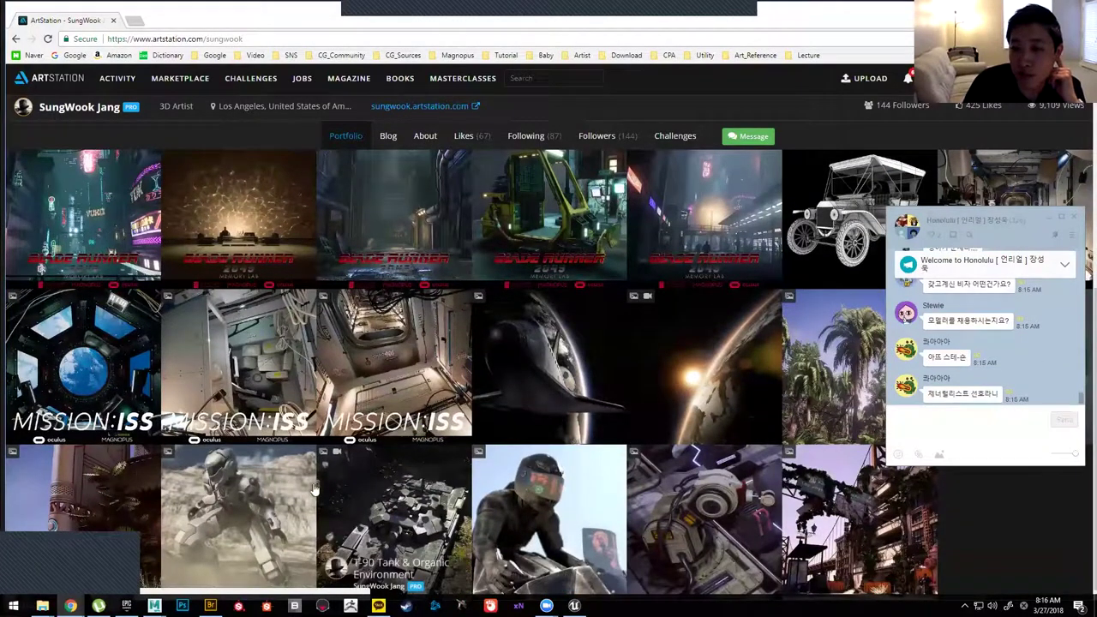
scroll(289, 464, "up", 2)
scroll(290, 463, "down", 2)
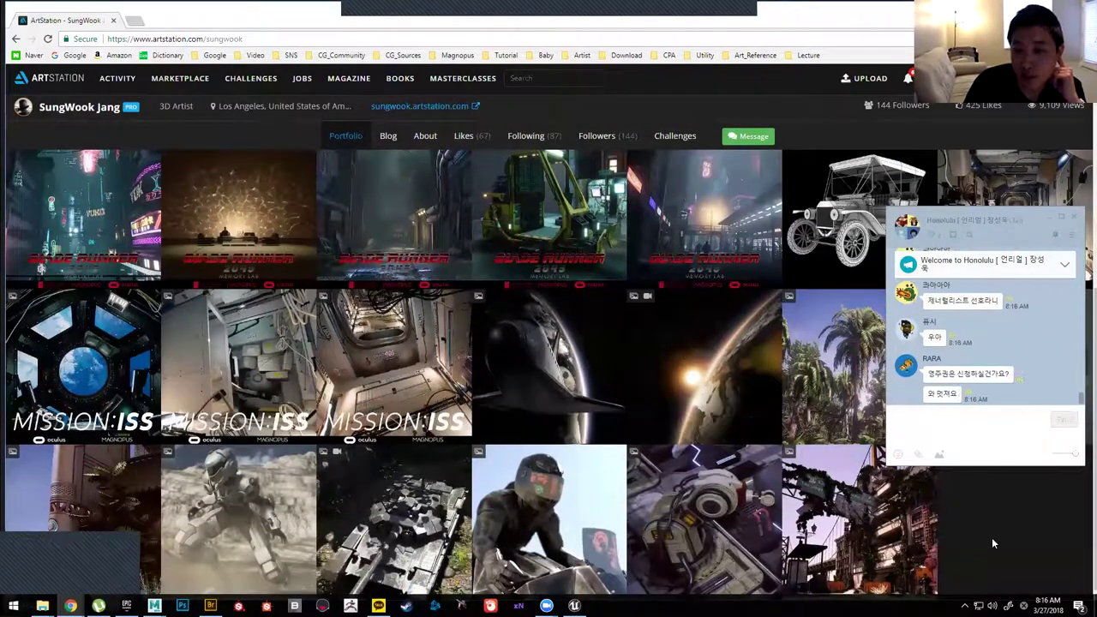
- View the overgrown city street artwork, scrolling through its images
left_click(857, 536)
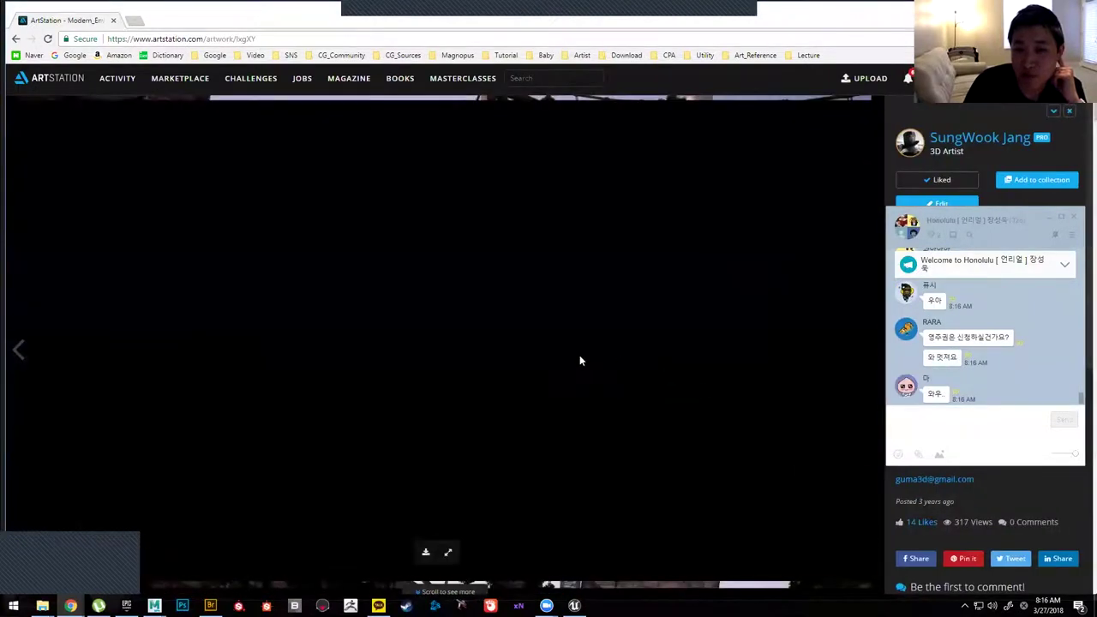
scroll(349, 393, "down", 3)
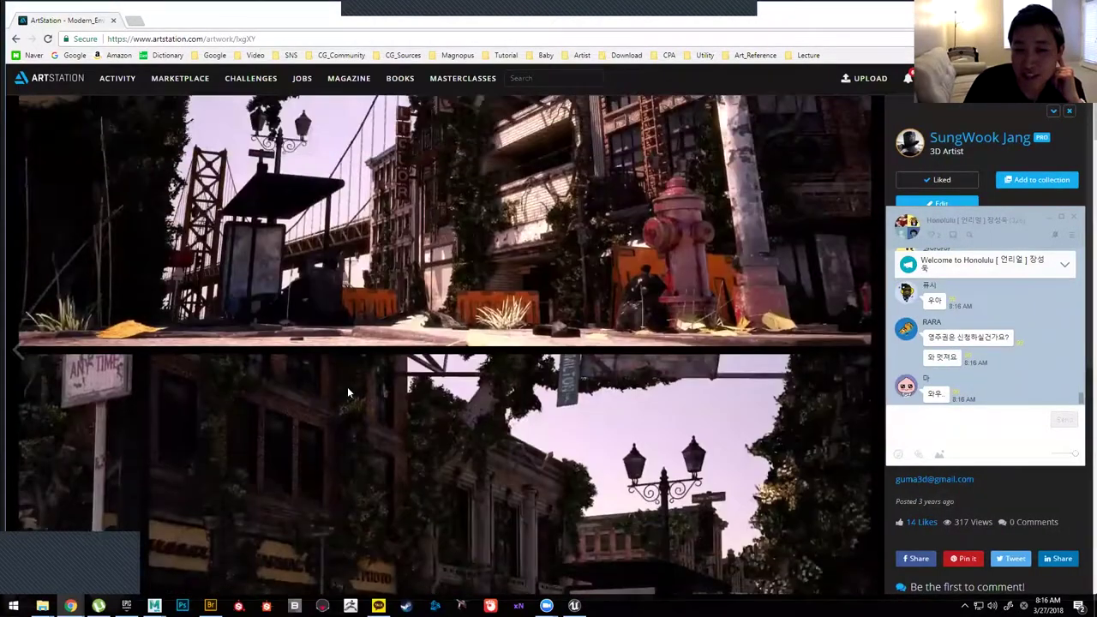
scroll(348, 393, "up", 3)
scroll(621, 311, "down", 3)
scroll(623, 319, "down", 3)
scroll(731, 483, "up", 4)
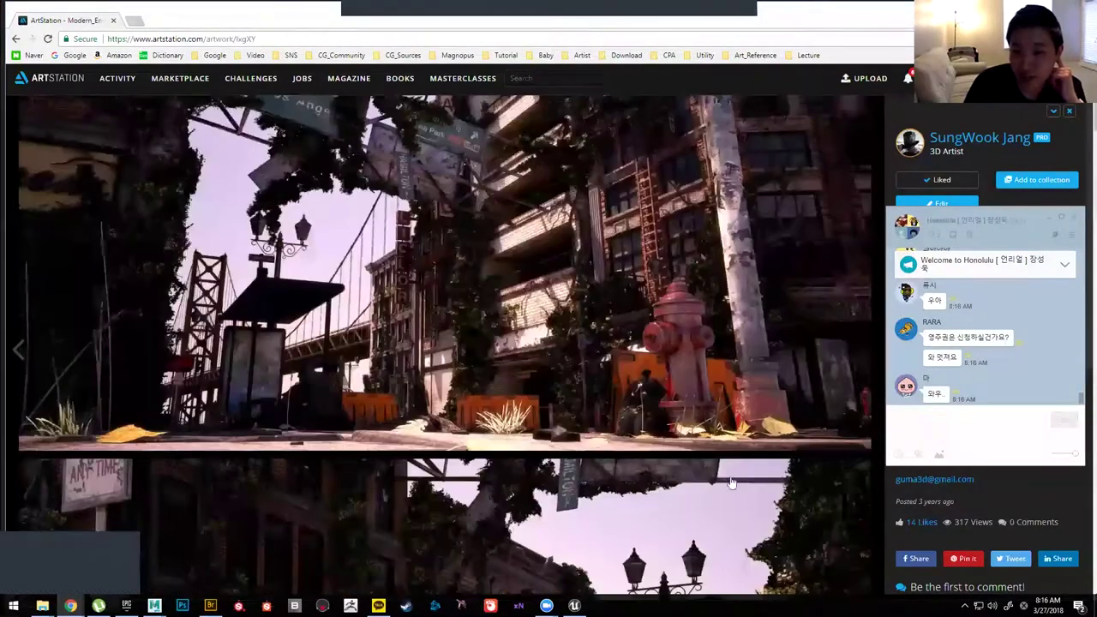
key("Escape")
- Look at the sci-fi machinery environment artwork and return to the portfolio
left_click(564, 271)
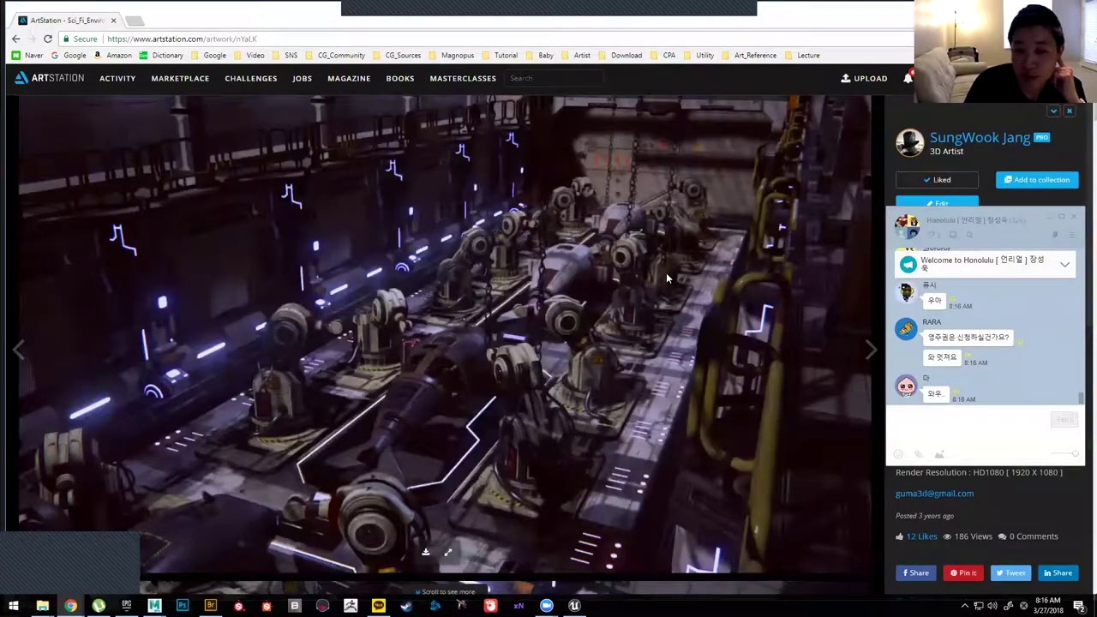
scroll(666, 272, "down", 3)
key("Escape")
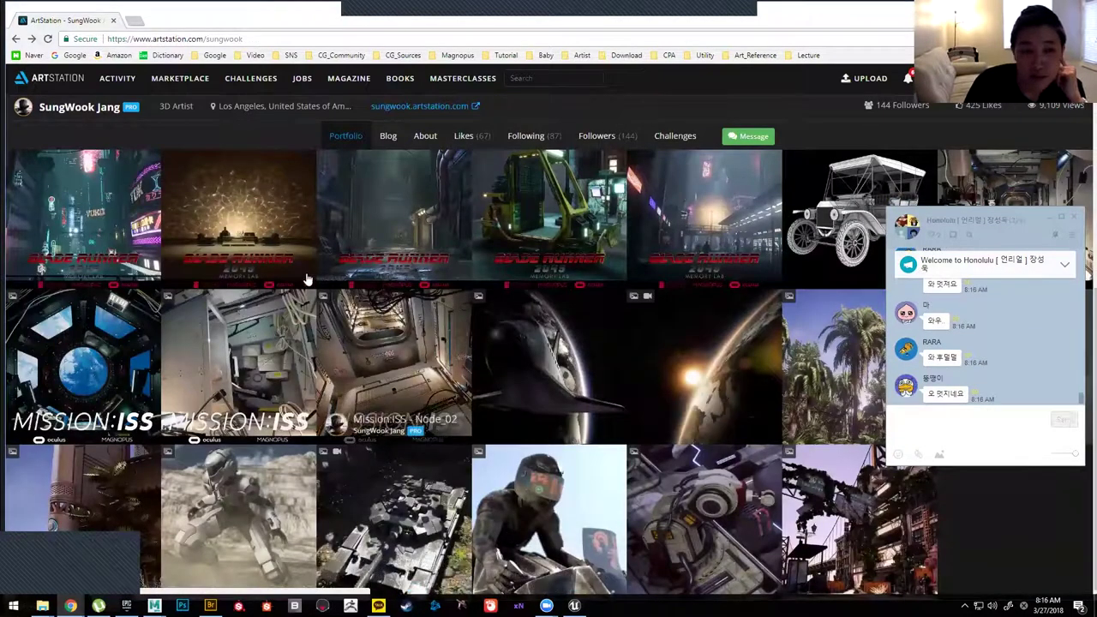
- Open the Blade Runner 2049 neon street artwork, then return to the lecture slideshow
left_click(273, 254)
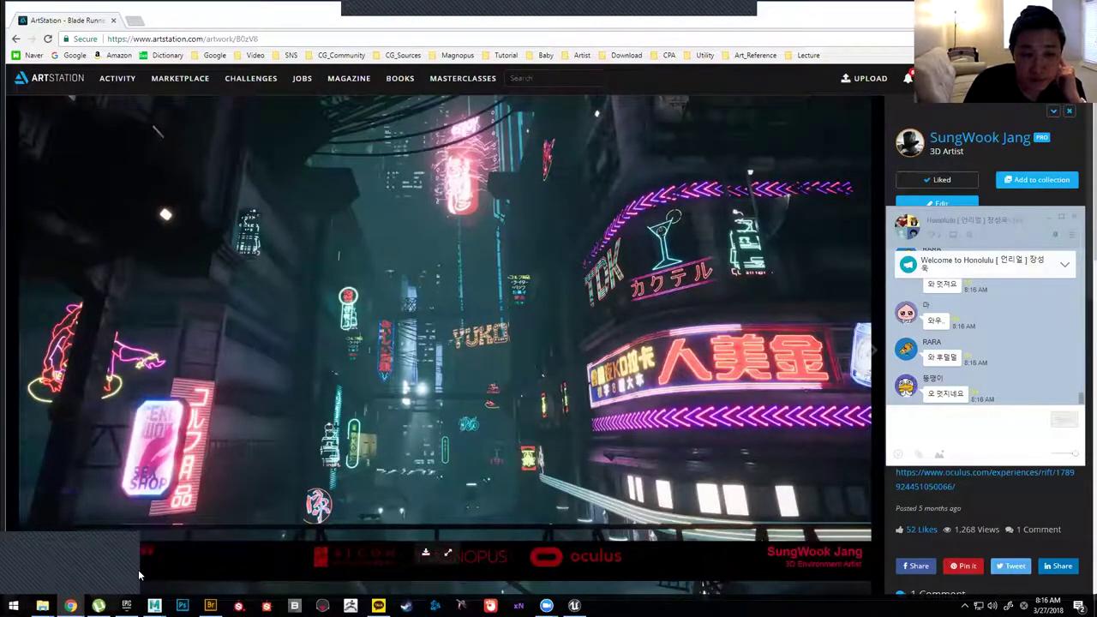
mouse_move(71, 606)
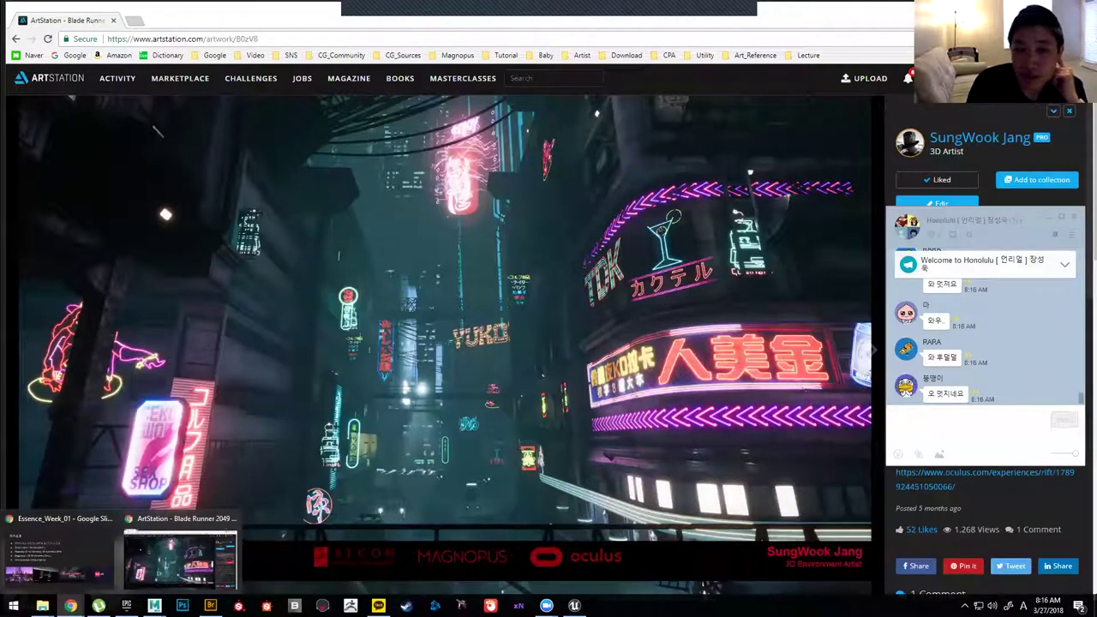
left_click(59, 557)
- Advance to the four-render slide of street, machinery hall, jungle and Earth
left_click(531, 278)
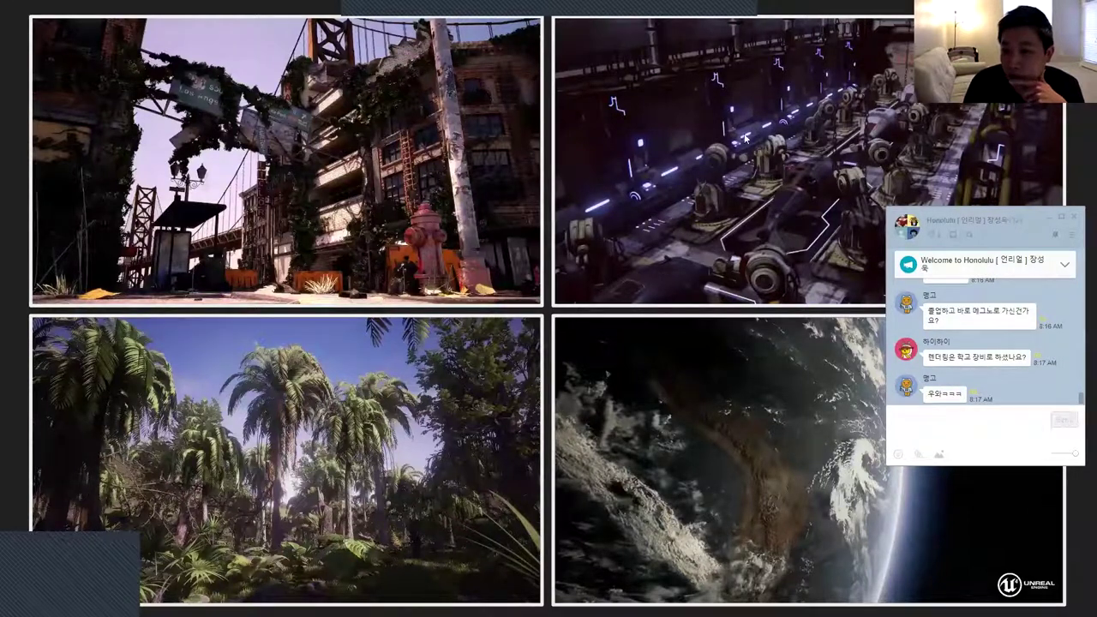
scroll(1016, 385, "up", 2)
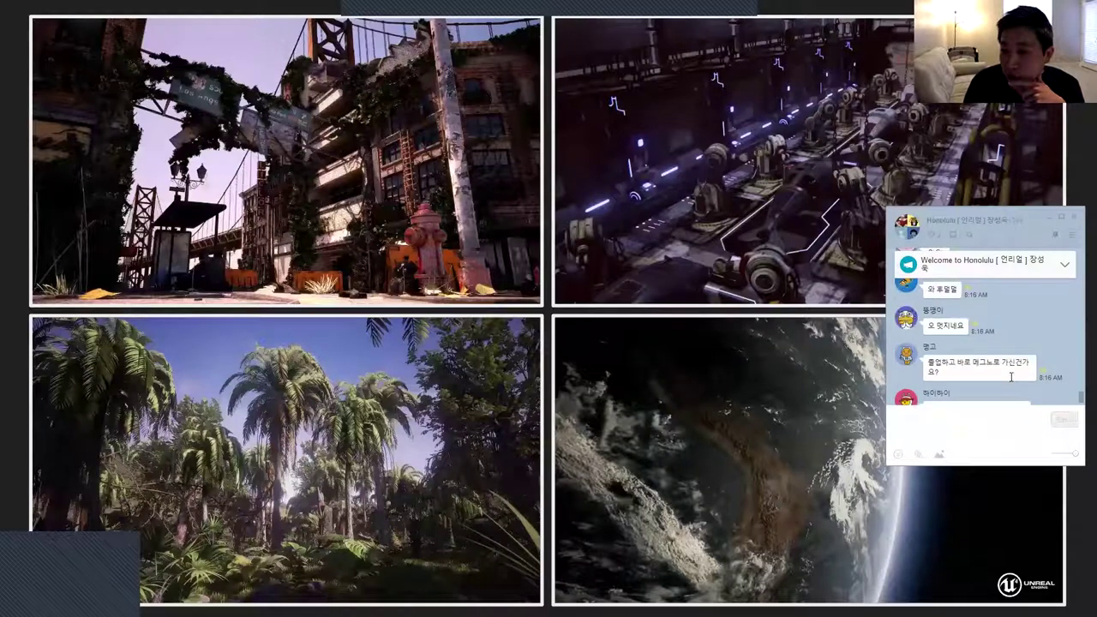
scroll(1011, 377, "down", 2)
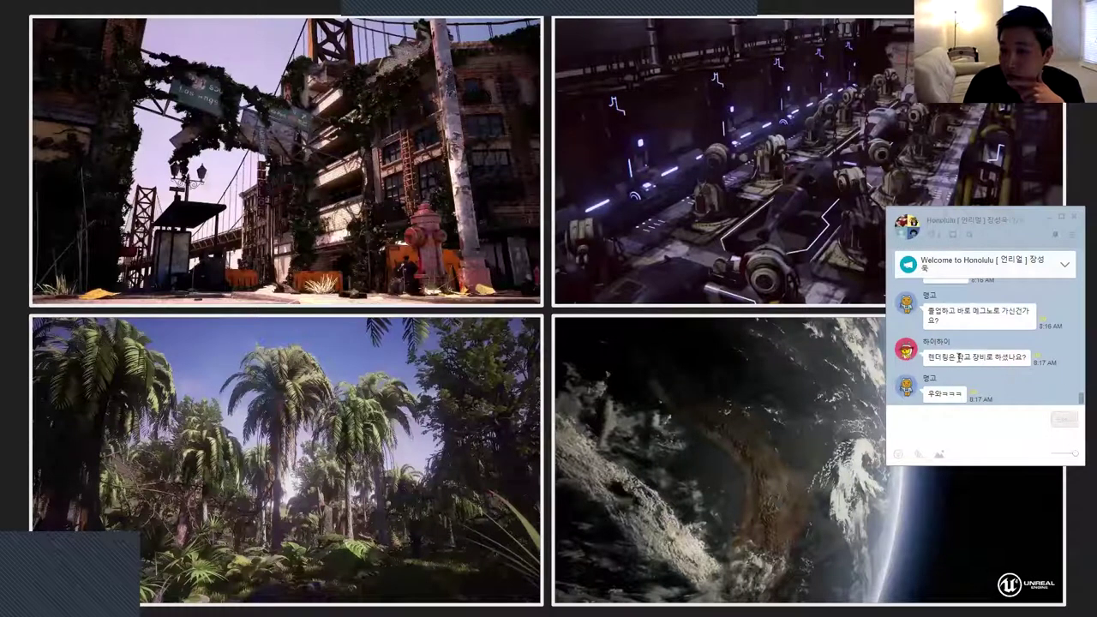
left_click(994, 322)
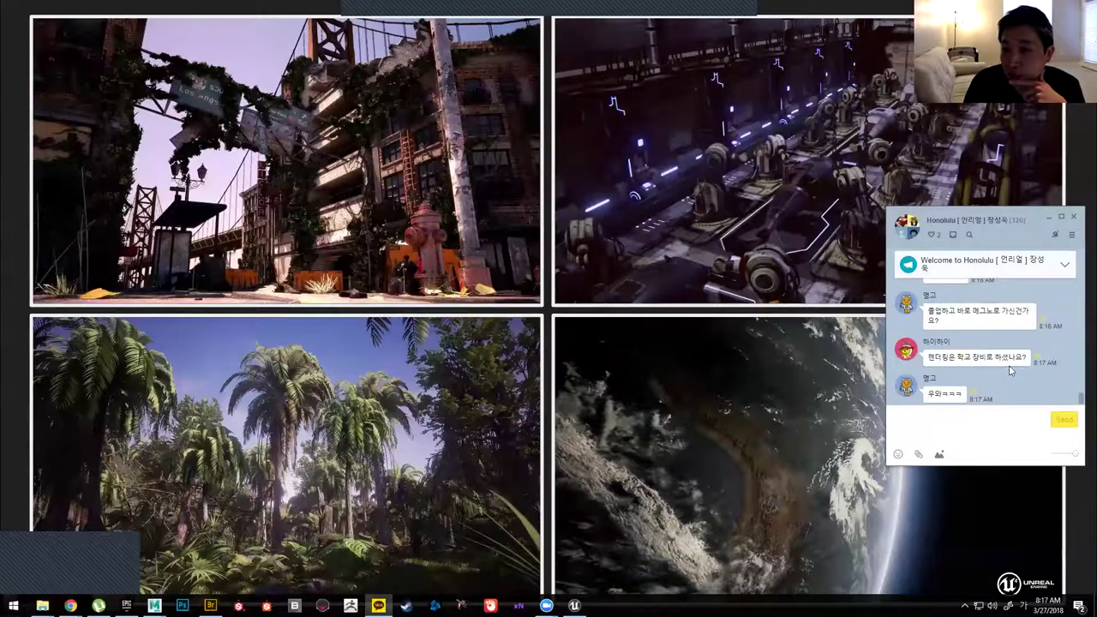
left_click_drag(1009, 219, 1016, 372)
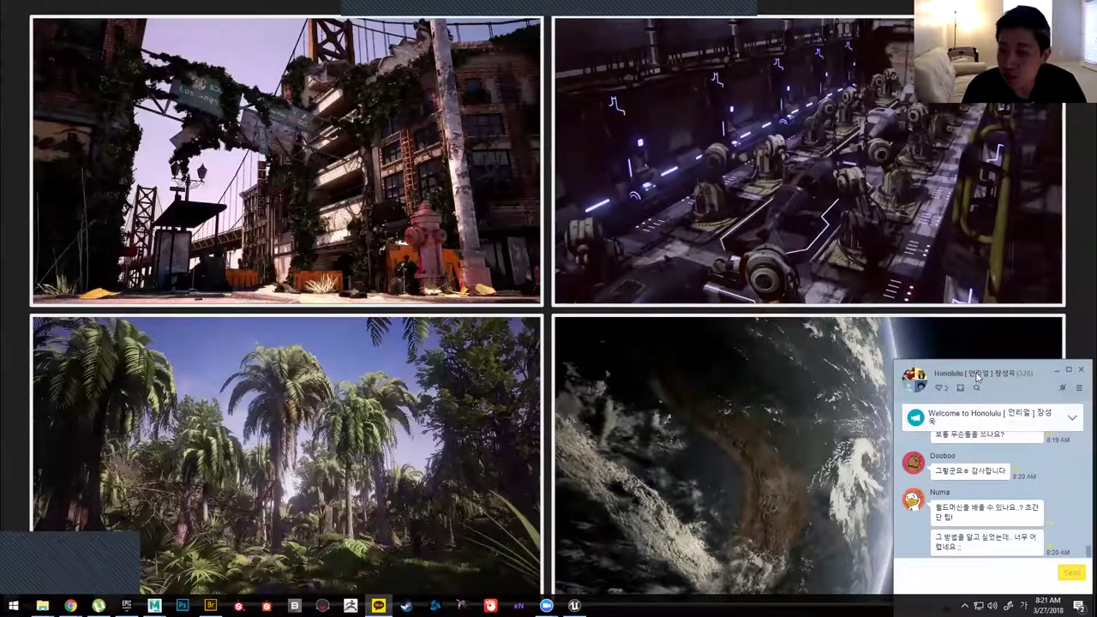
left_click_drag(977, 375, 952, 54)
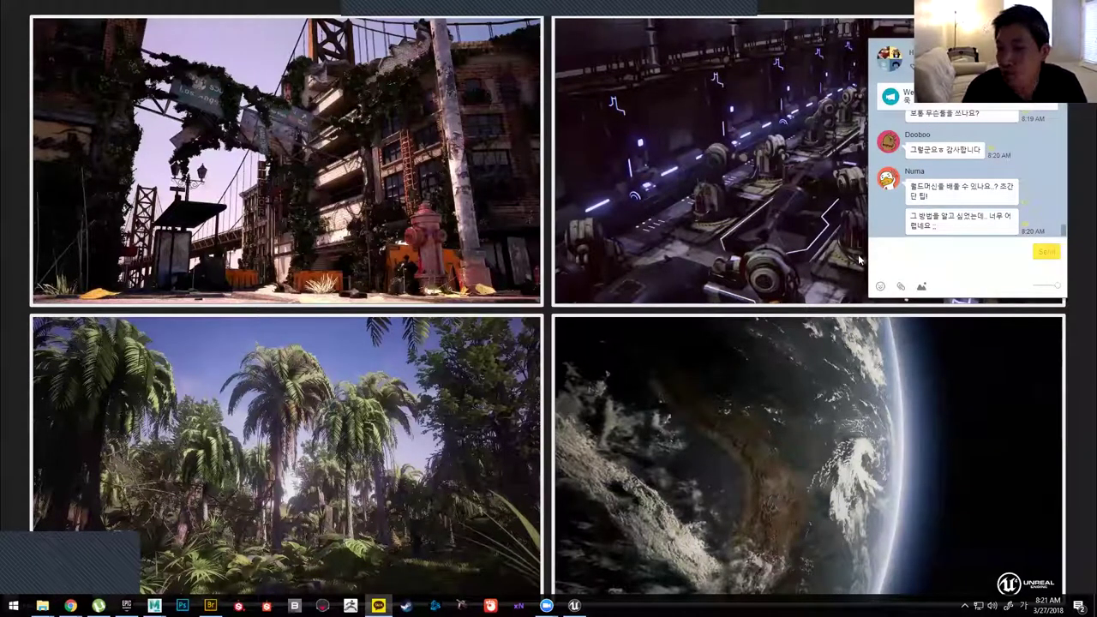
- Move the chat window off the screenshots and advance to the 앞으로의 수업 진행 slide
left_click(821, 377)
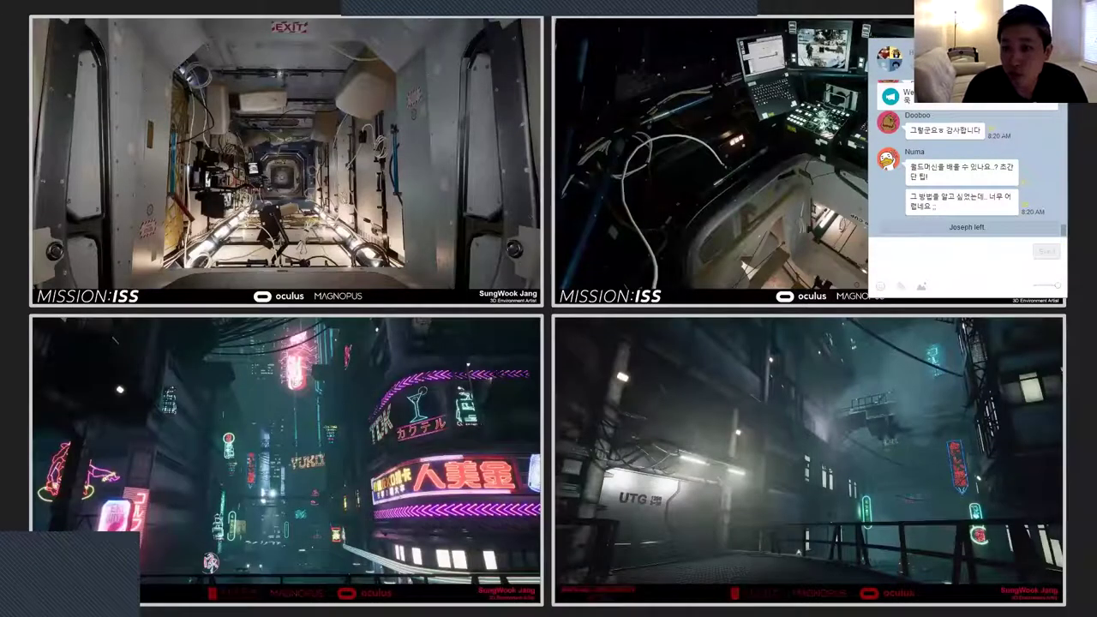
left_click_drag(1001, 51, 986, 339)
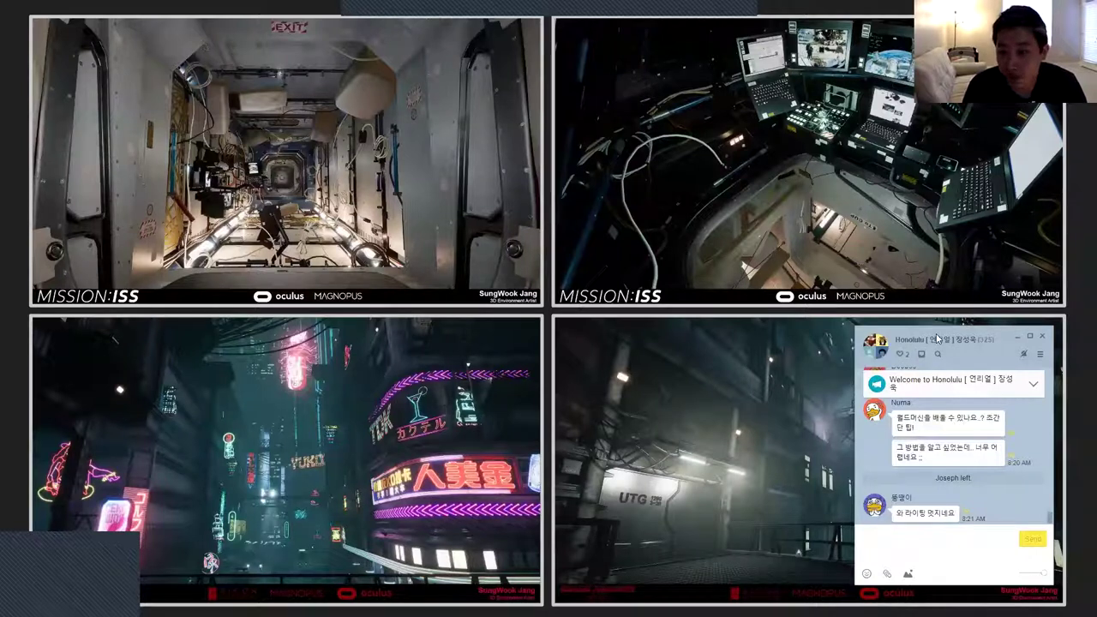
left_click_drag(938, 339, 935, 48)
mouse_move(492, 444)
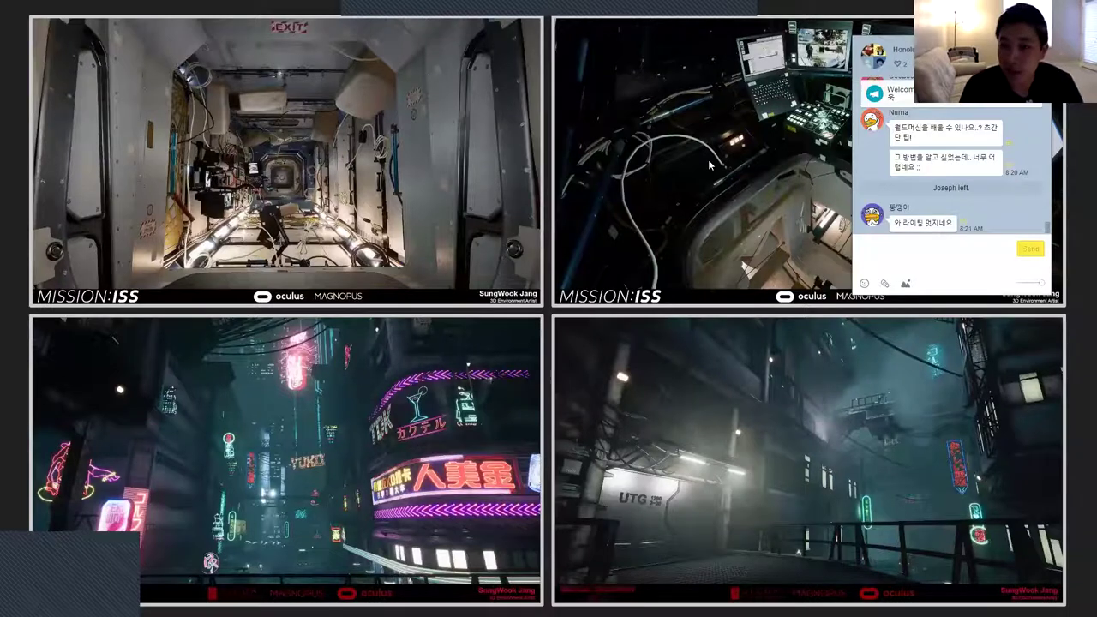
left_click(708, 253)
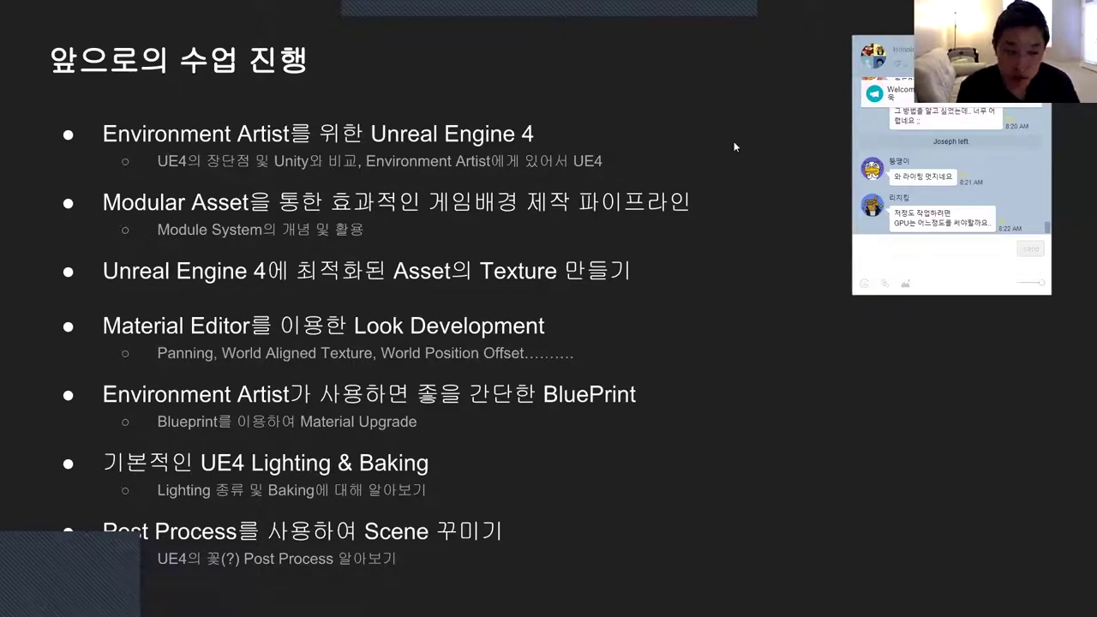
- Step back to the artwork slides, peek at the next slide, then return to the four renders
left_click(664, 259)
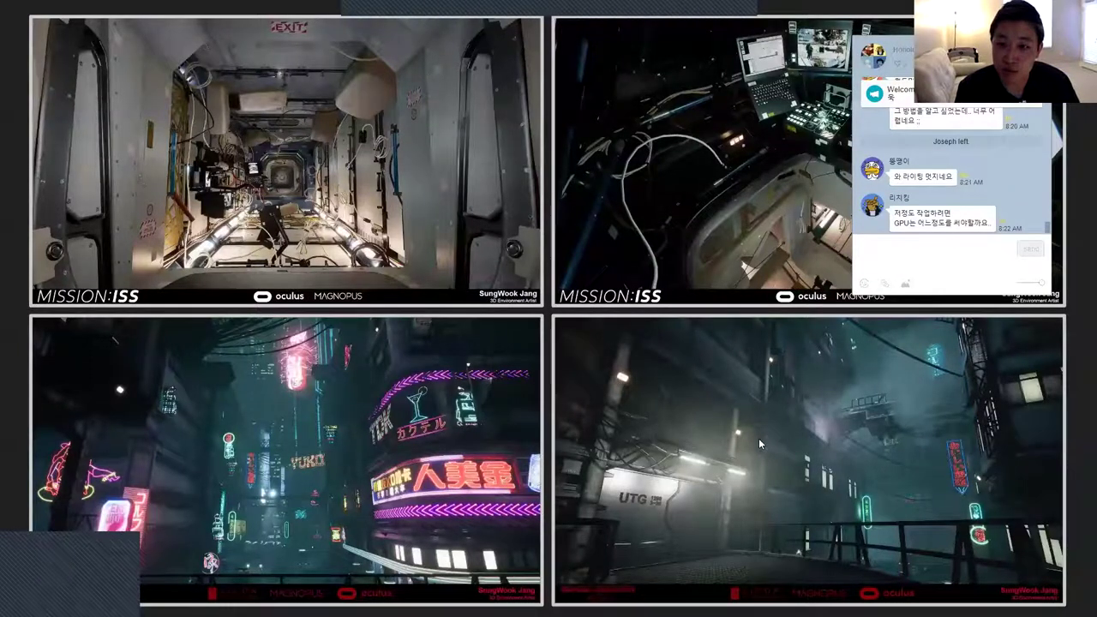
left_click(686, 311)
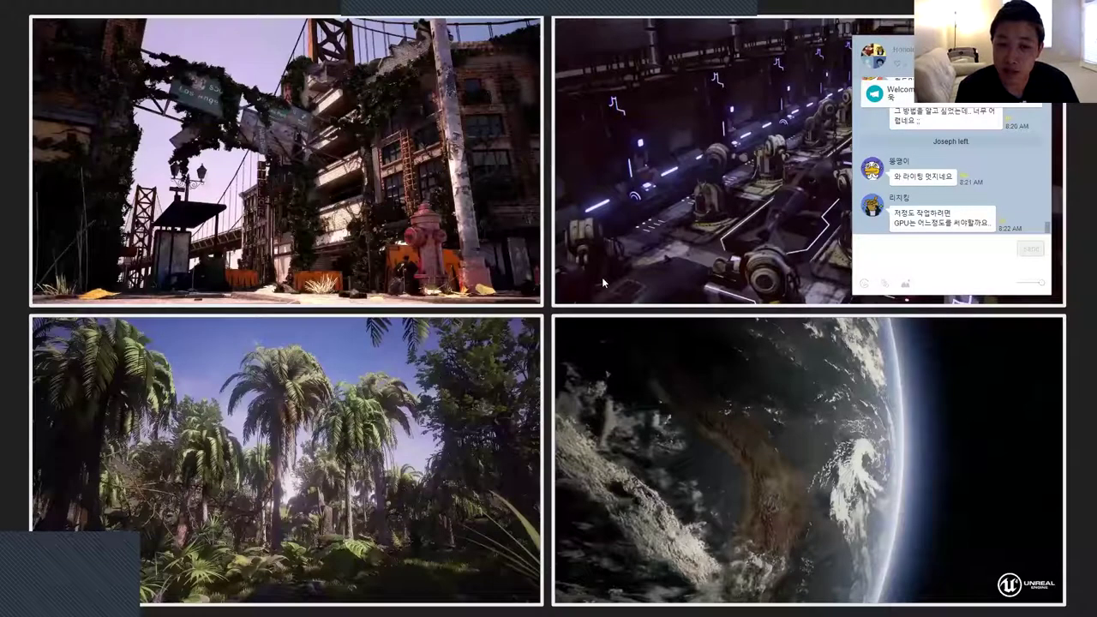
key("Left")
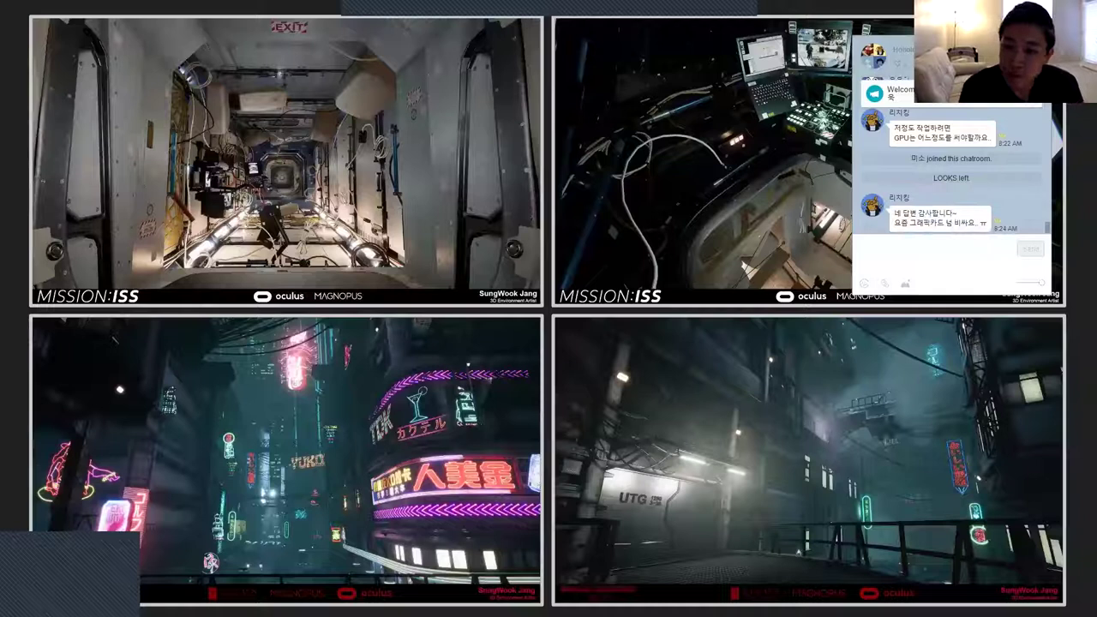
- Return to the 앞으로의 수업 진행 outline slide and turn on the laser pointer
left_click(683, 238)
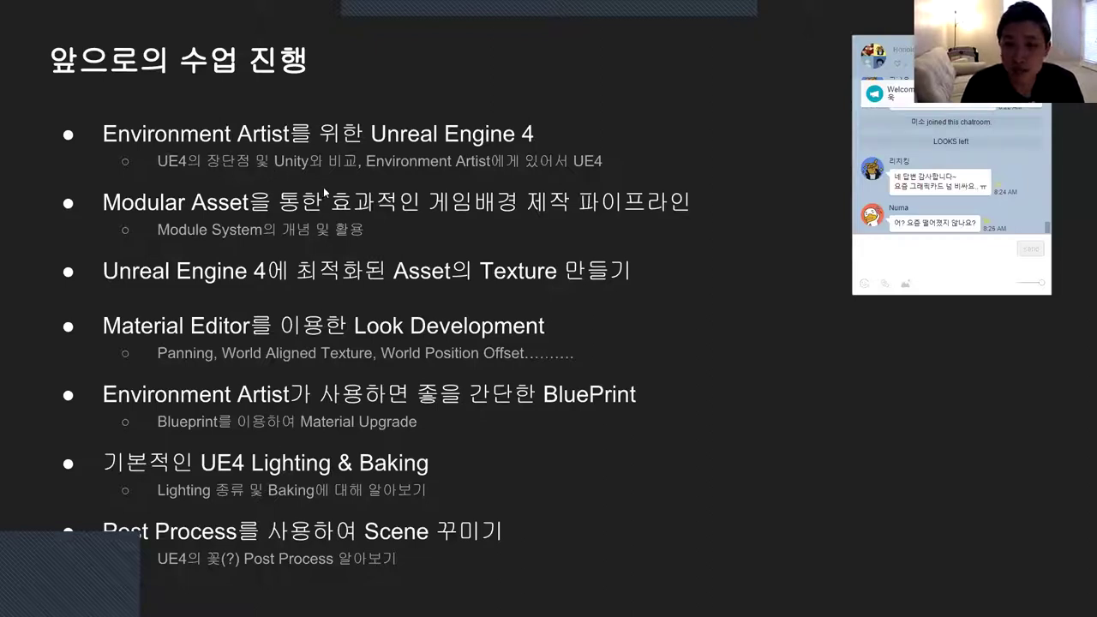
mouse_move(184, 588)
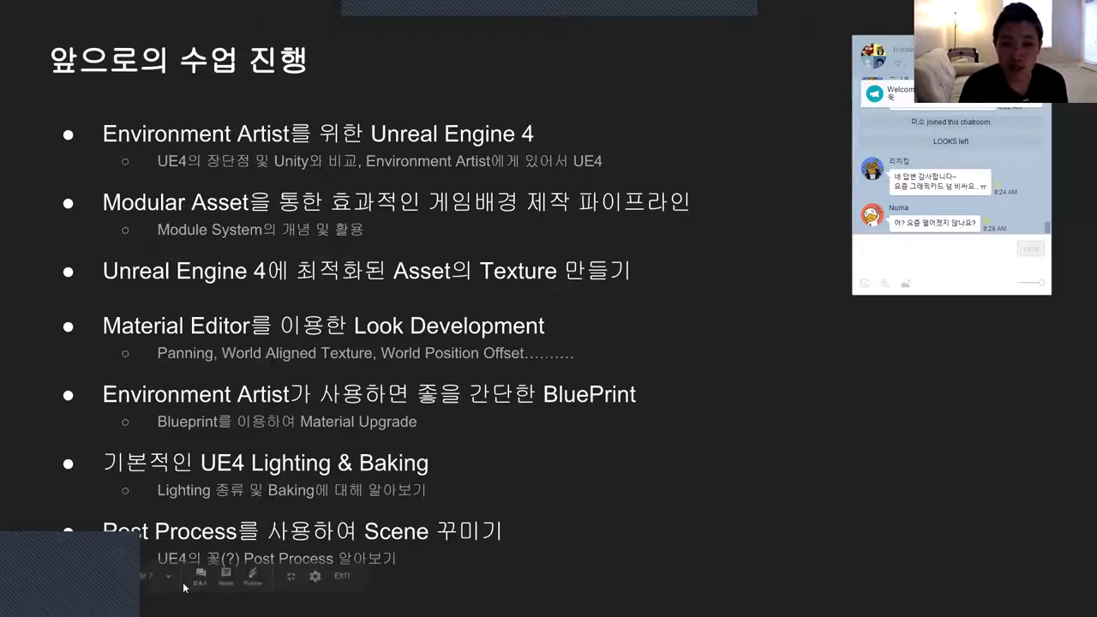
left_click(253, 576)
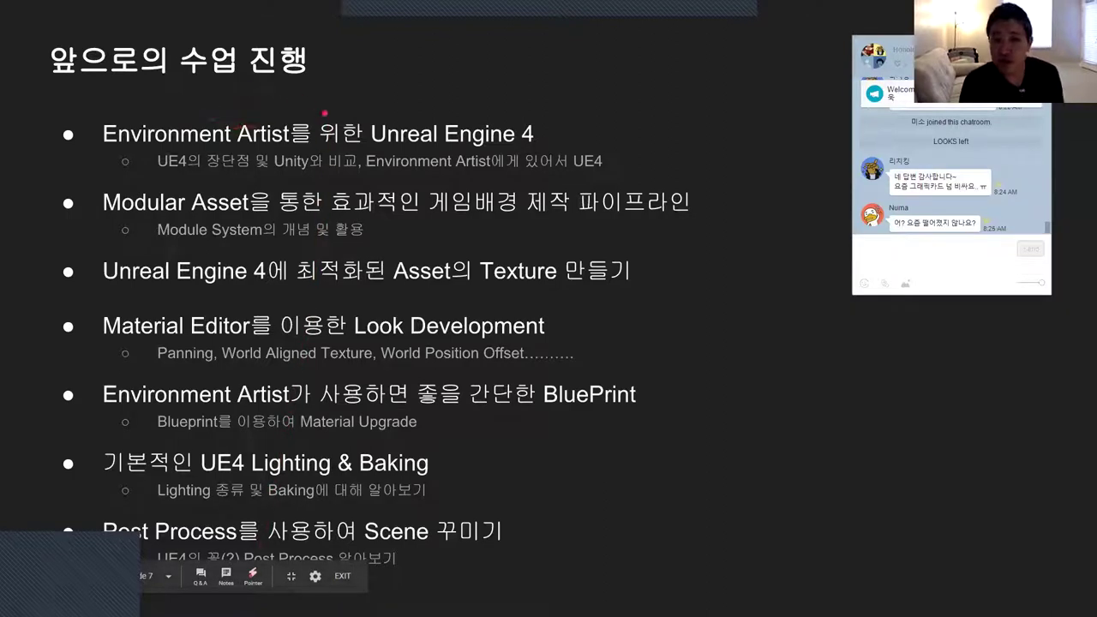
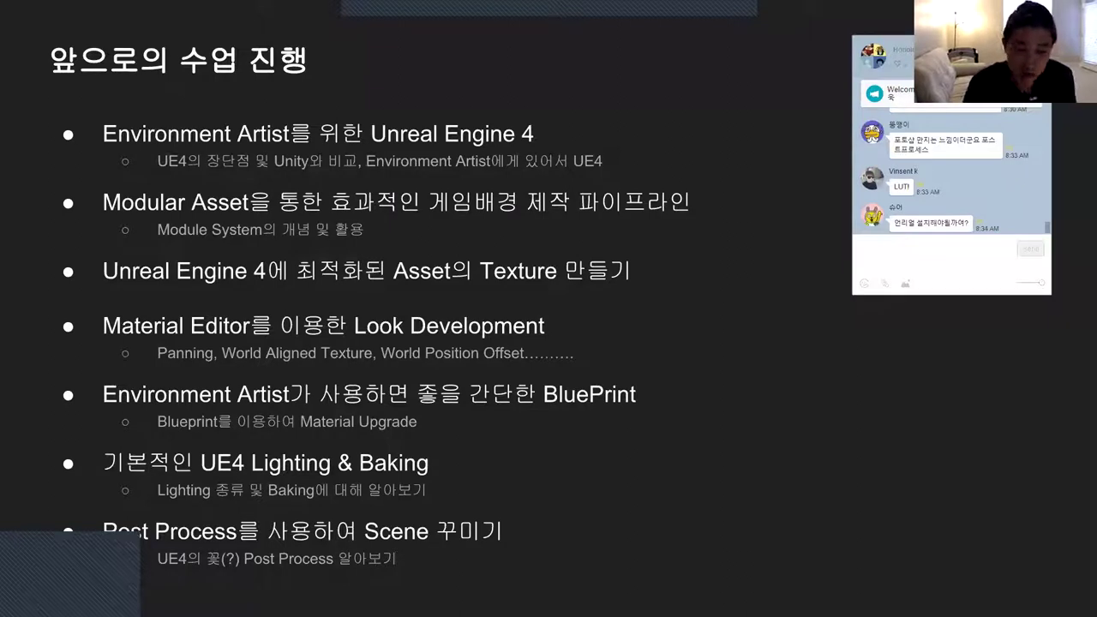
- Advance to the '전반적인 게임배경 파이프라인' flowchart slide
key("Right")
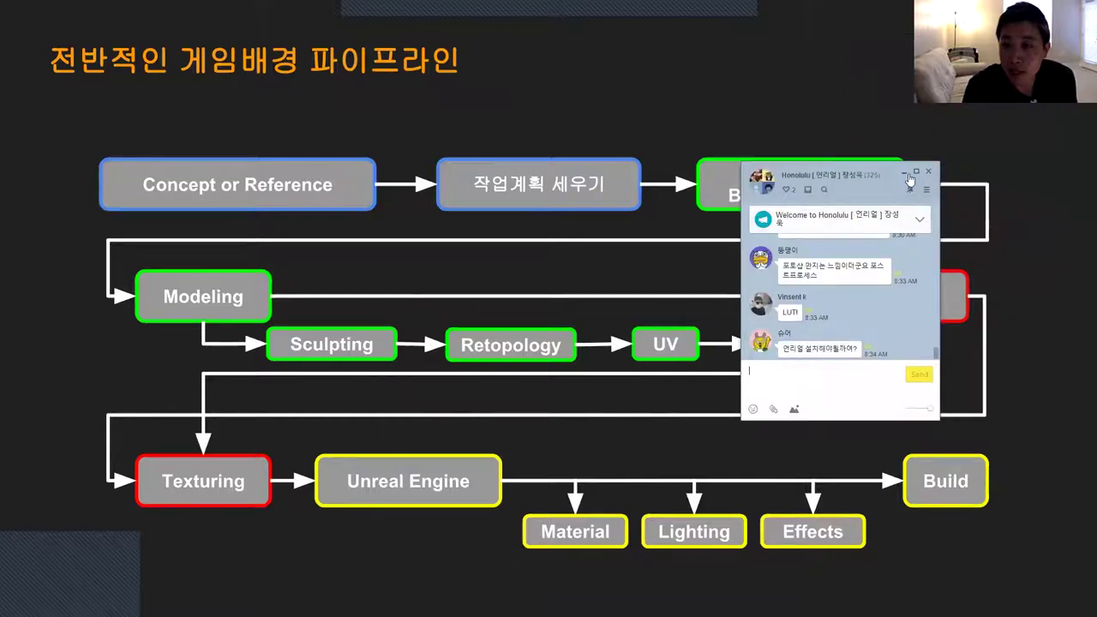
- Hide the KakaoTalk chat to show the whole pipeline slide, then bring it back in front
left_click(857, 151)
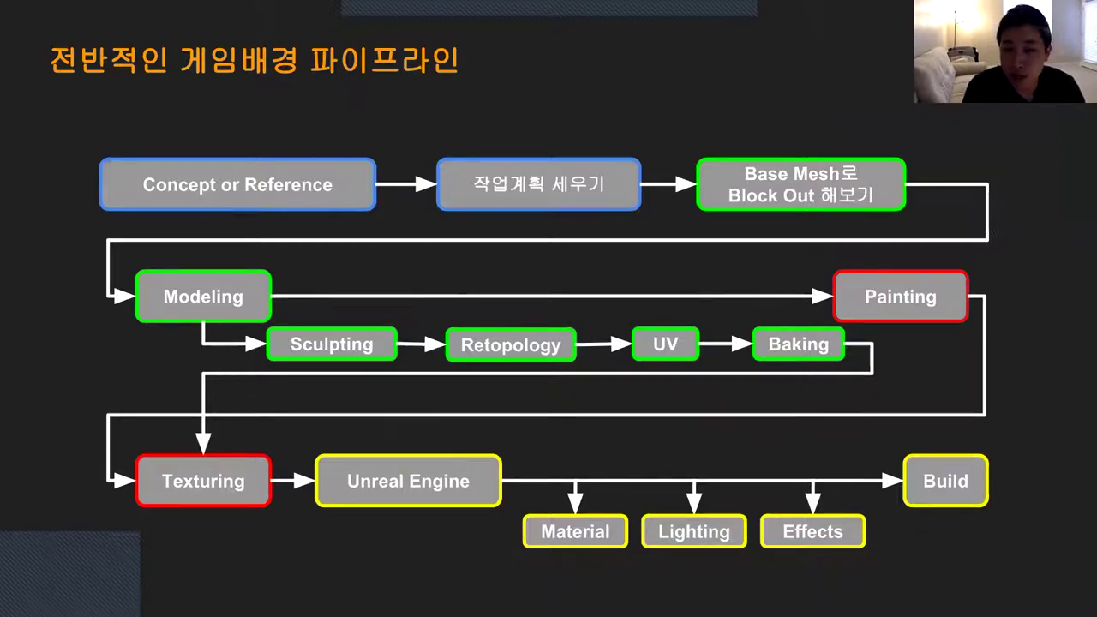
key("alt+Tab")
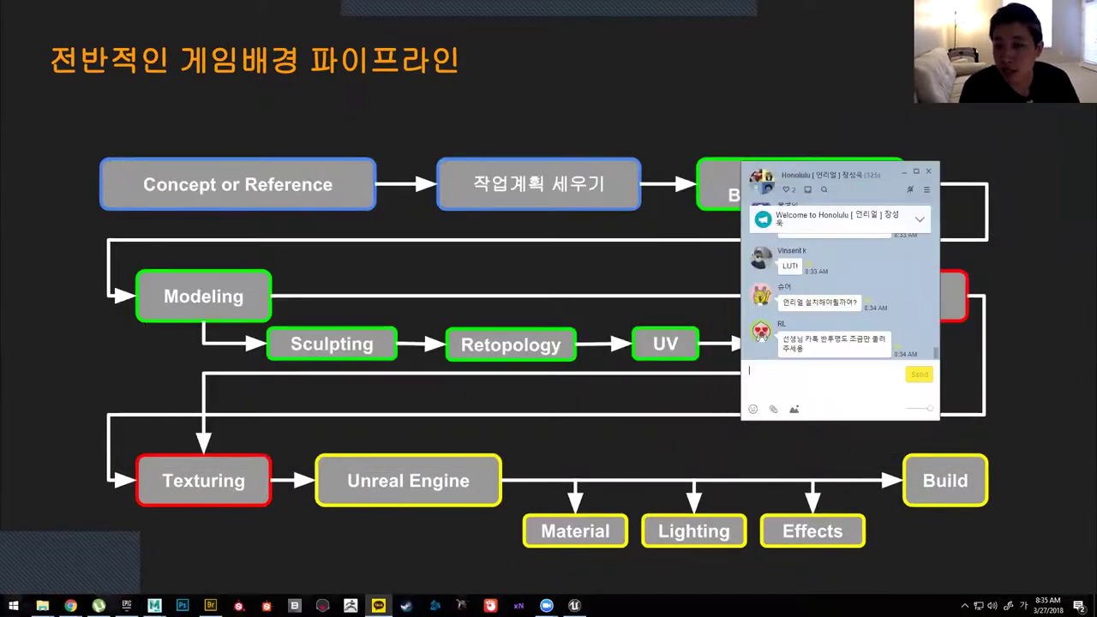
- Reposition and resize the chat window to uncover the Base Mesh and Baking boxes
mouse_move(862, 178)
left_mouse_down()
mouse_move(975, 79)
mouse_move(838, 105)
left_mouse_up()
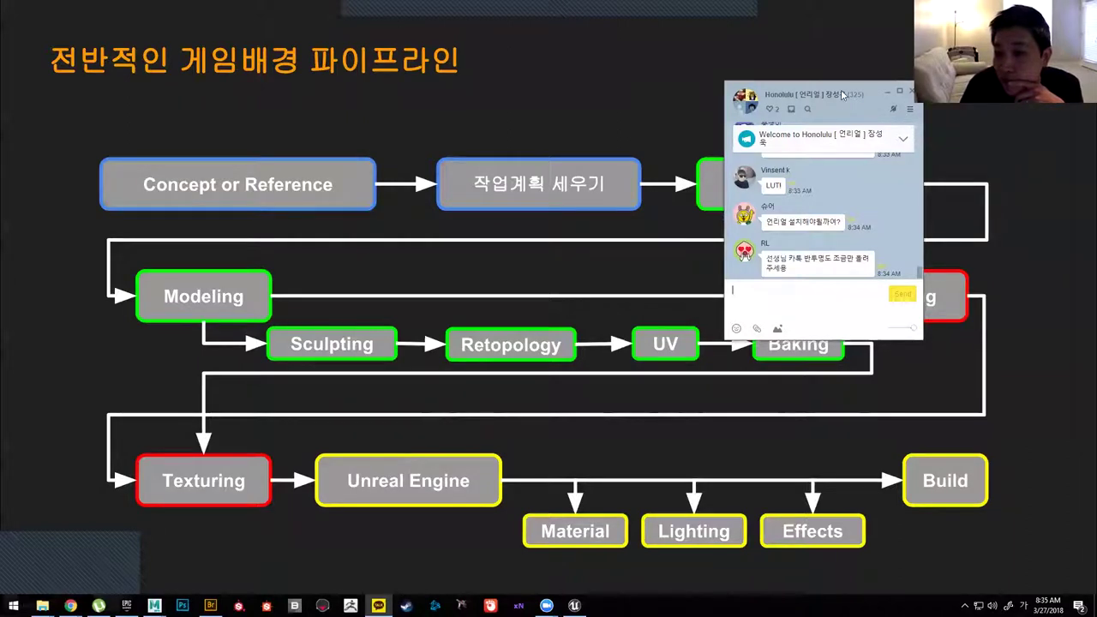
left_click_drag(841, 89, 1096, 89)
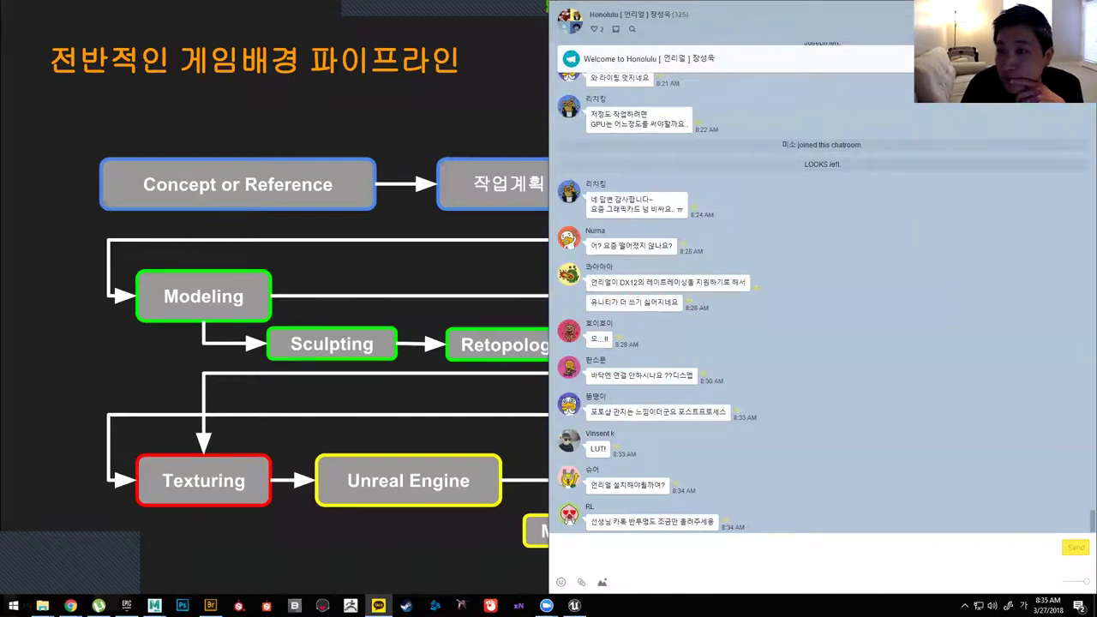
key("super+Up")
key("super+Down")
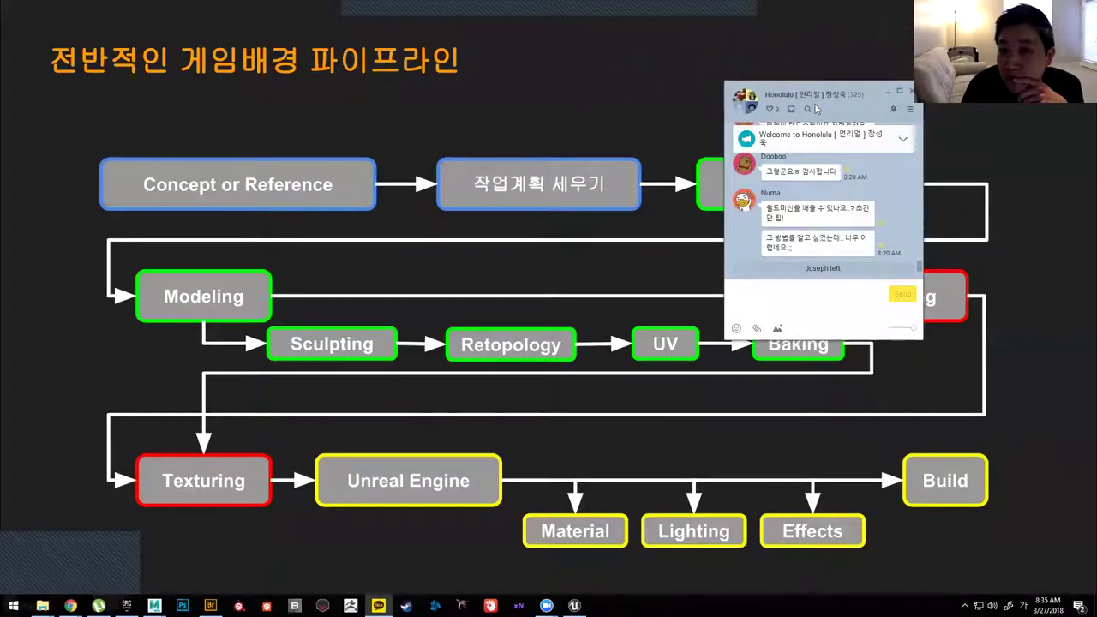
mouse_move(808, 99)
left_mouse_down()
mouse_move(942, 182)
mouse_move(1048, 181)
left_mouse_up()
left_click_drag(776, 150, 705, 231)
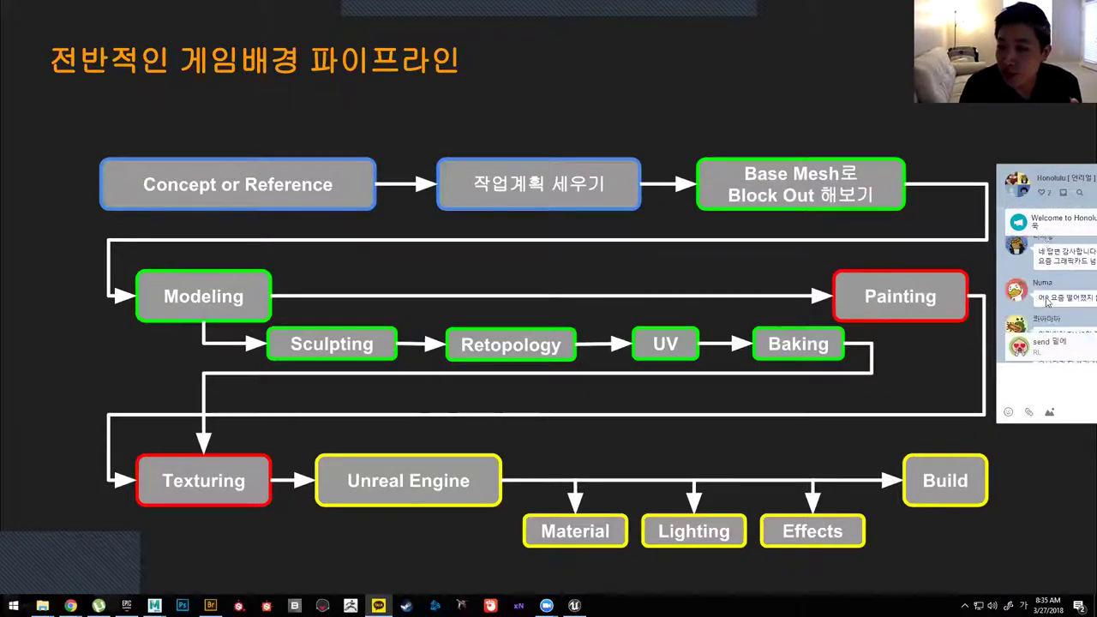
- Move the chat onto the slide centre and toggle it to semi-transparent
left_click(1048, 395)
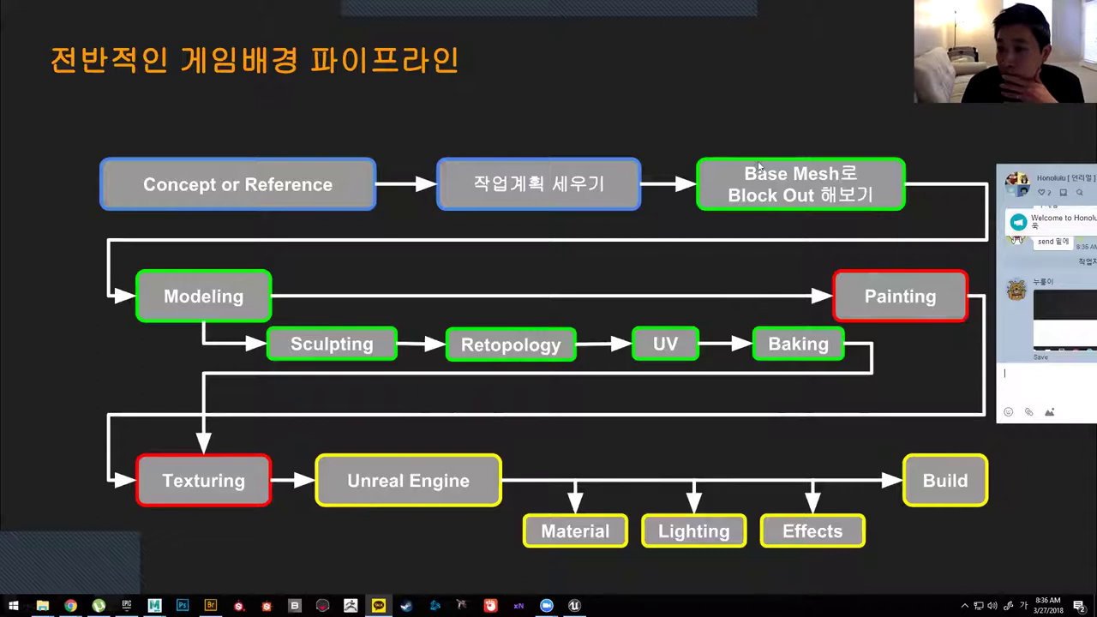
left_click_drag(1079, 184, 760, 167)
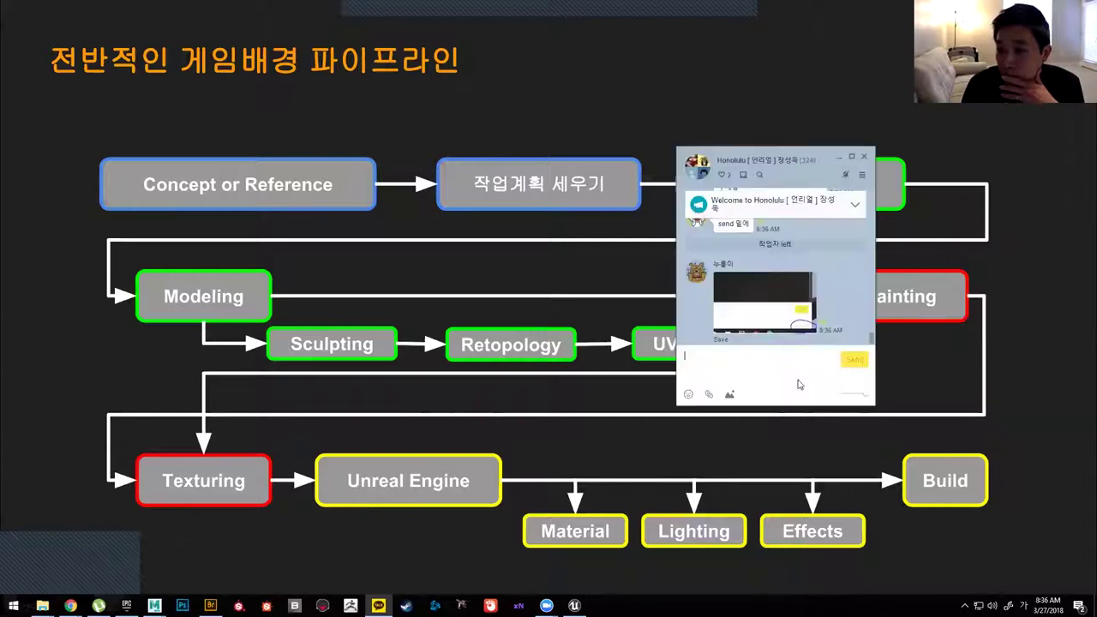
left_click(856, 396)
left_click(856, 397)
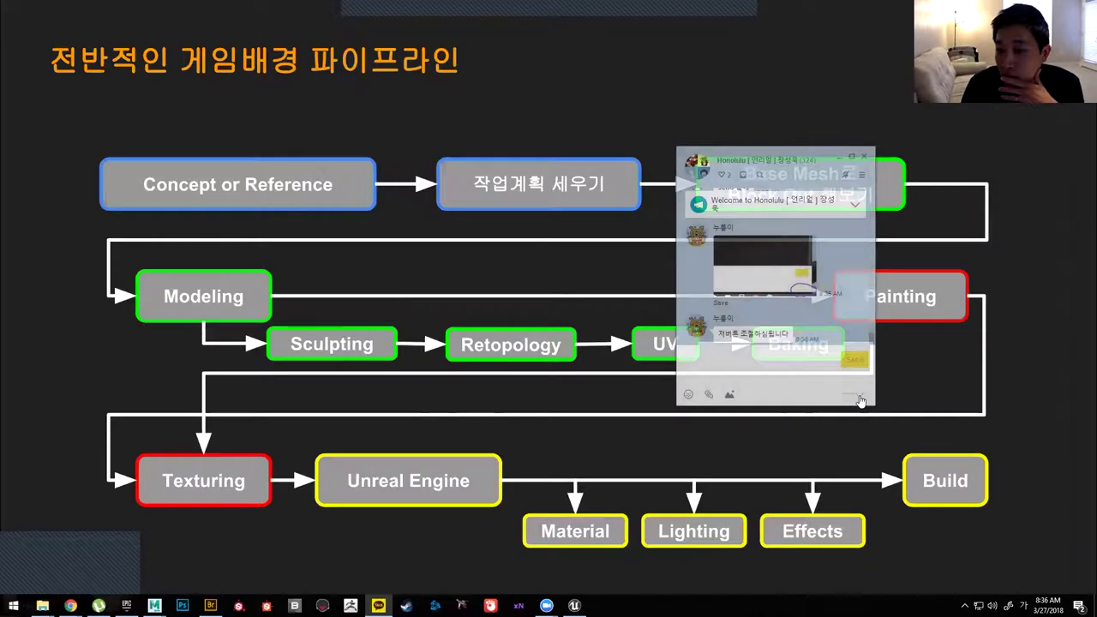
left_click(856, 397)
left_click(857, 400)
left_click(855, 400)
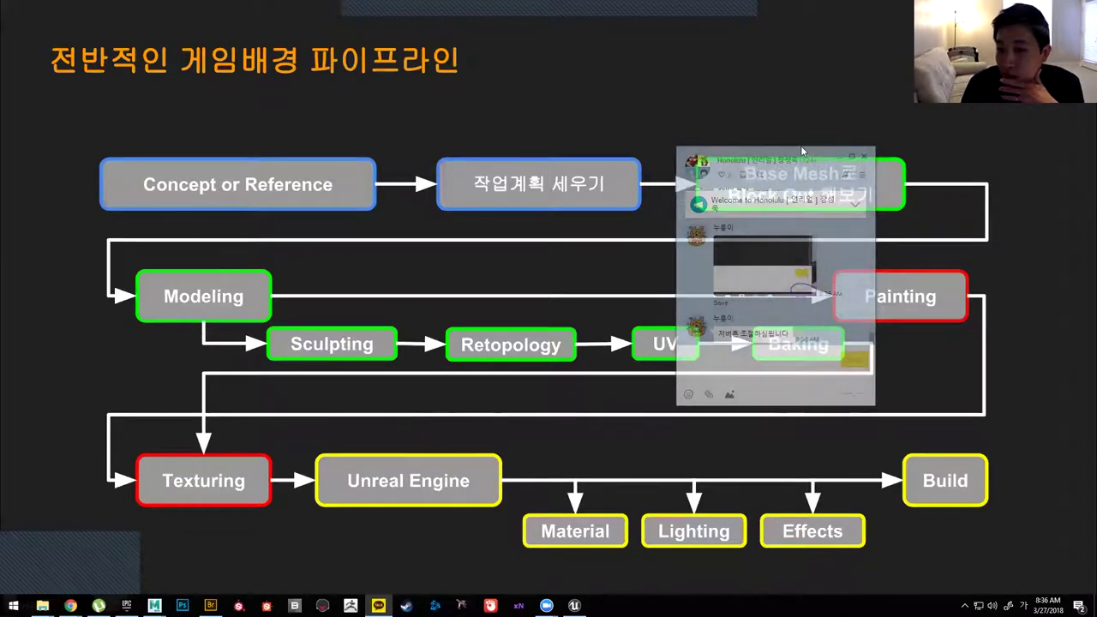
- Move the see-through chat to the lower-right corner, clear of the Base Mesh box
left_click_drag(802, 152, 1013, 332)
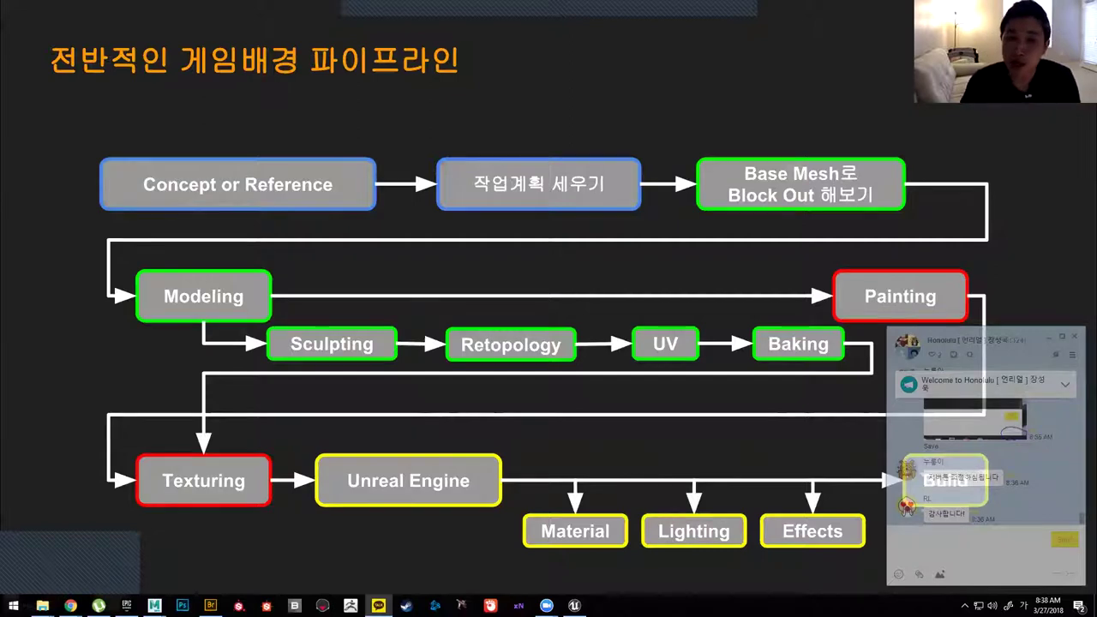
- Mark in red the Sculpting branch, the Modeling-to-Painting route and the Retopology-to-UV row
left_click_drag(292, 337, 336, 370)
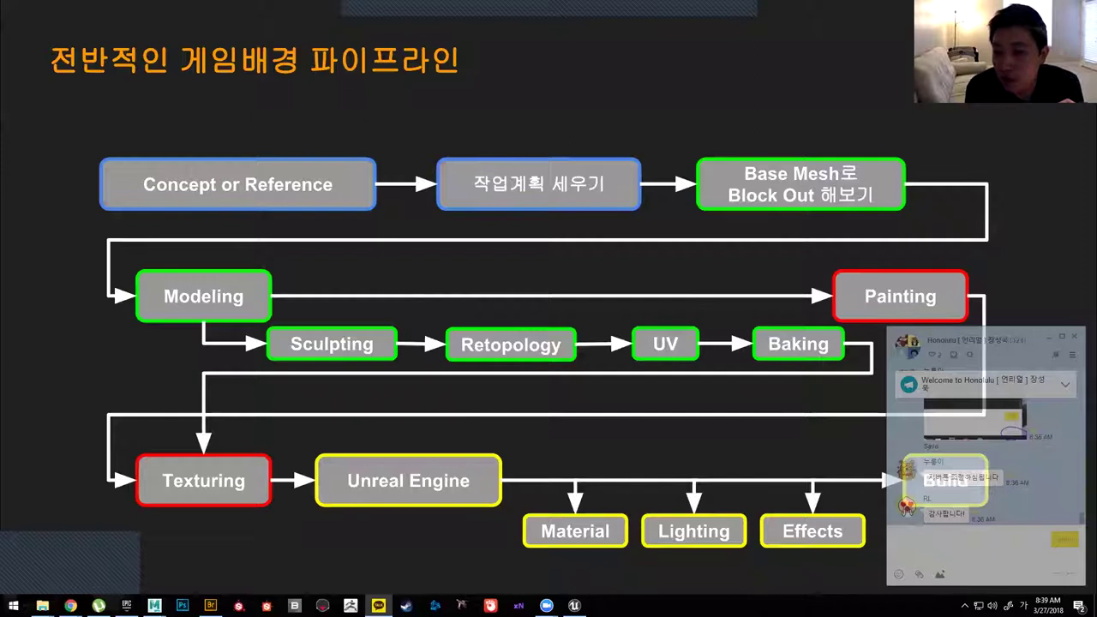
left_click_drag(477, 265, 560, 253)
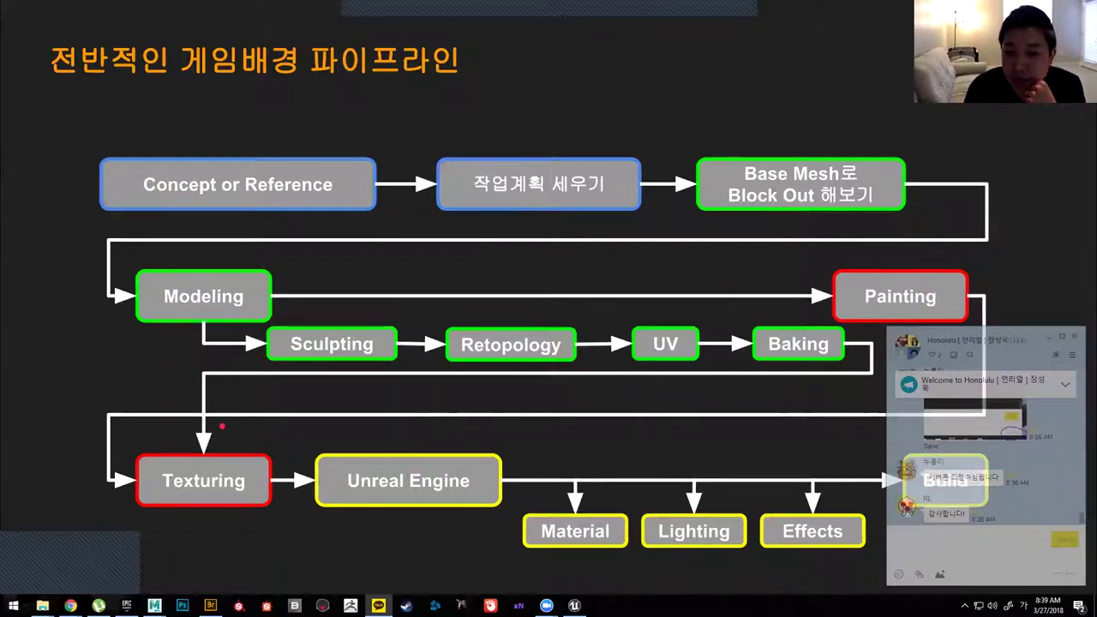
left_click_drag(549, 372, 693, 377)
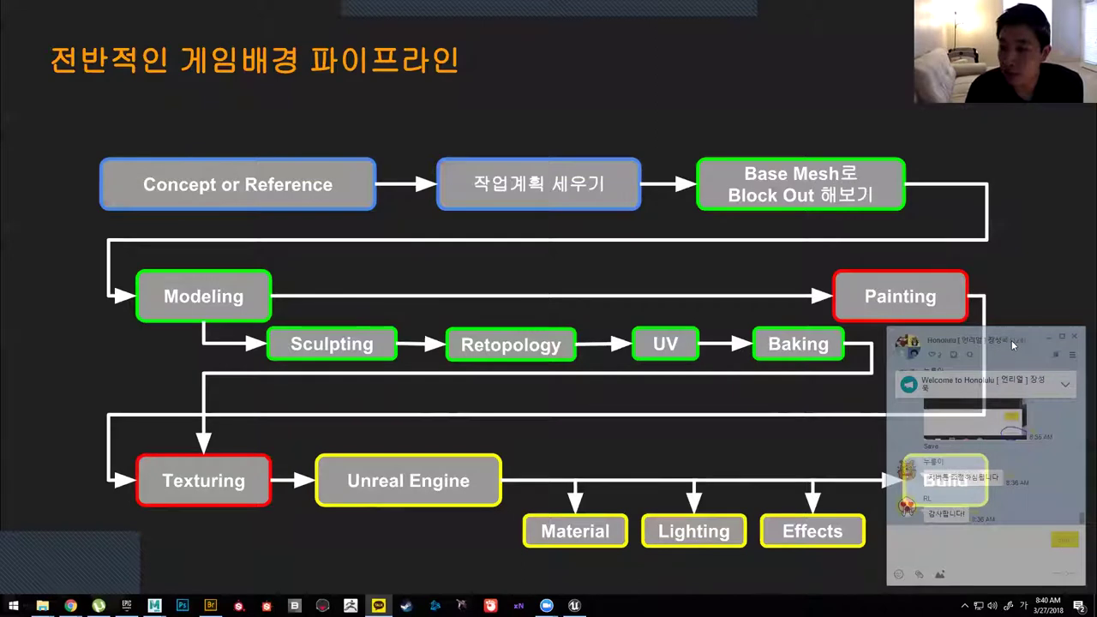
- Move the chat up to reveal the Build box and switch to the Unreal train interior
left_click_drag(1012, 340, 1017, 18)
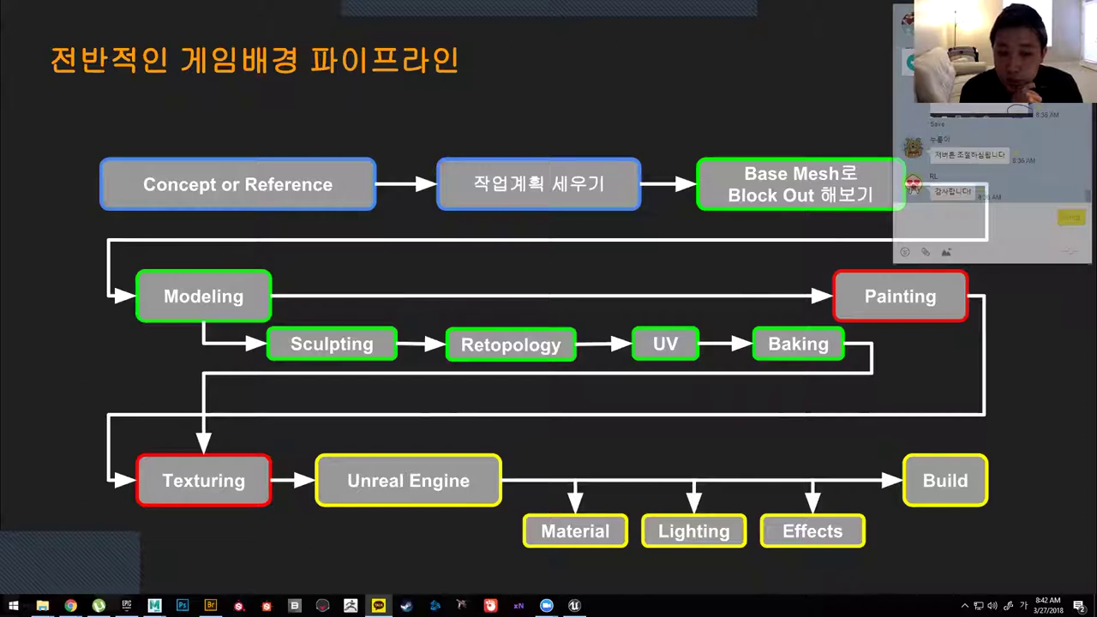
mouse_move(613, 557)
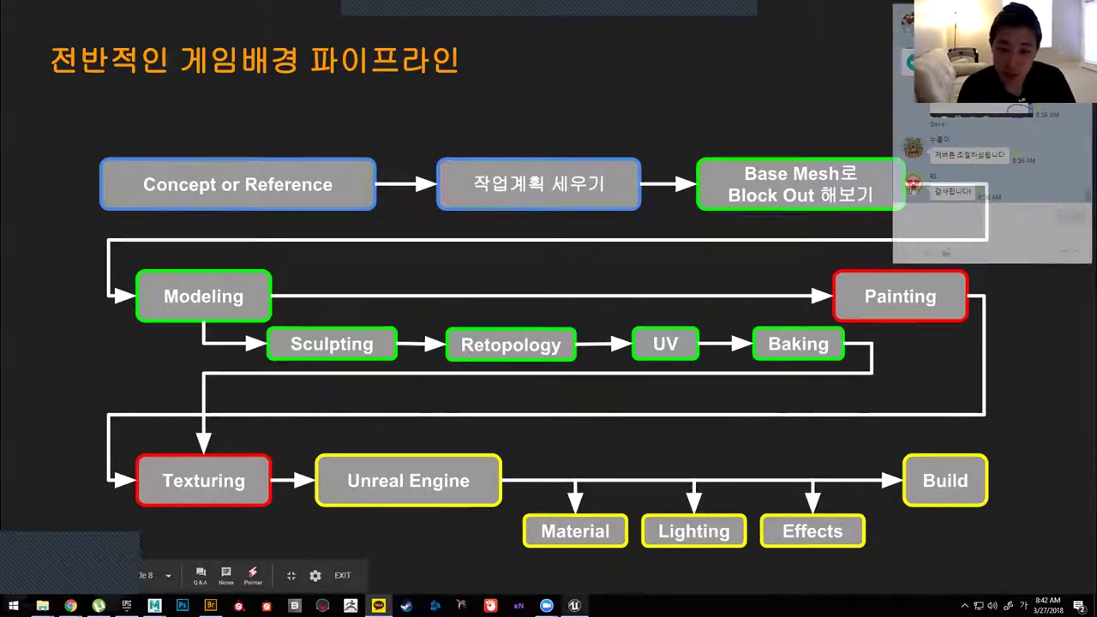
left_click(575, 605)
- Go fullscreen and fly forward down the subway car aisle past the blue and red seats
key("Up")
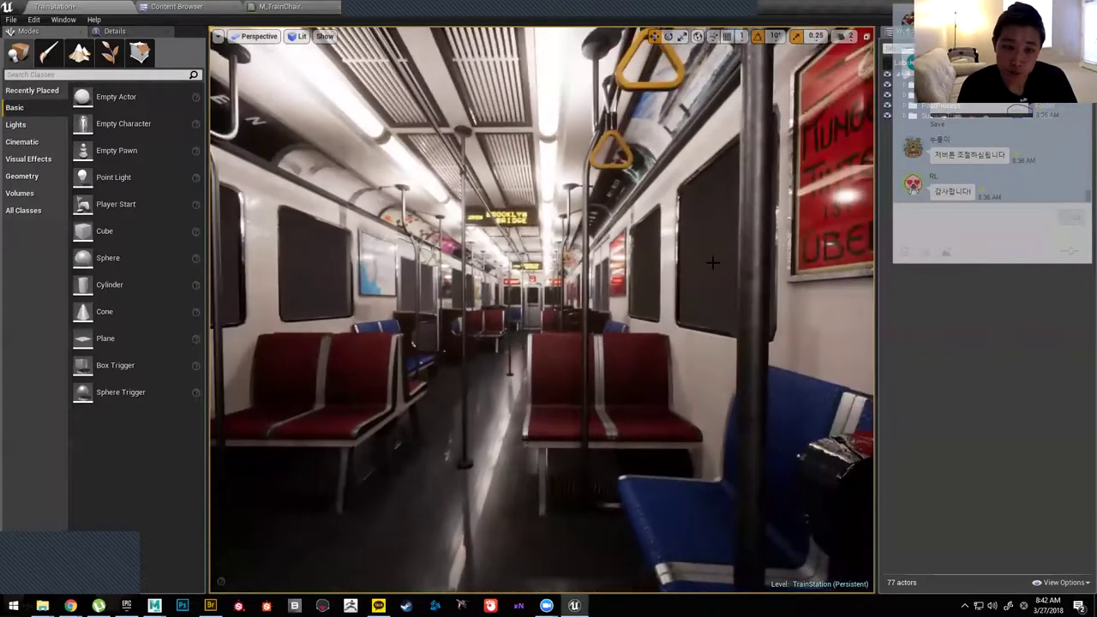
right_click_drag(656, 272, 532, 273)
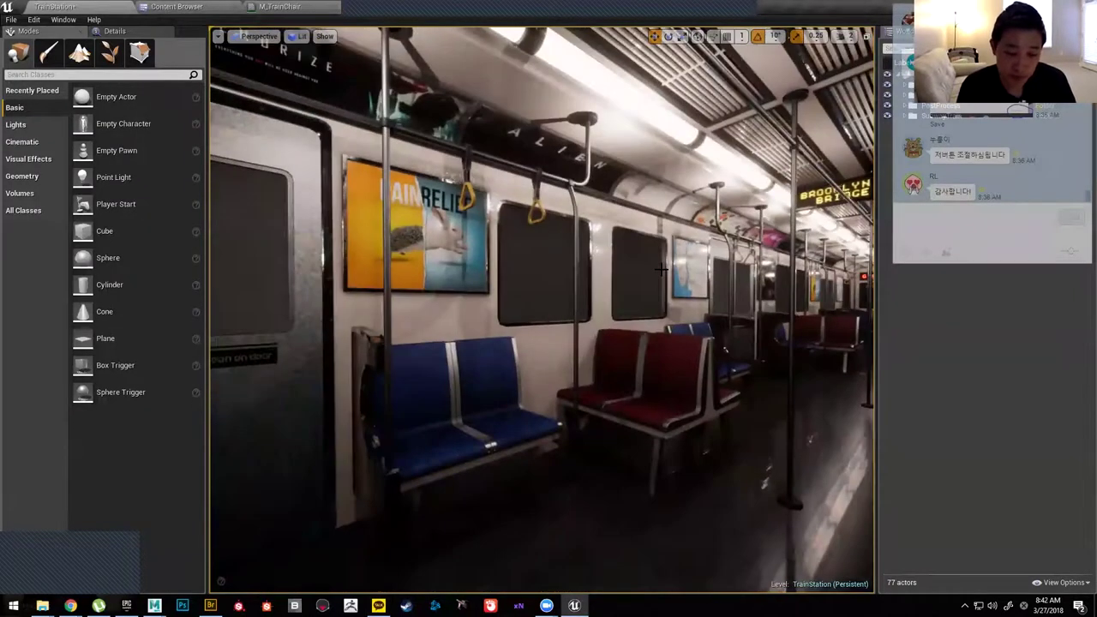
key("F11")
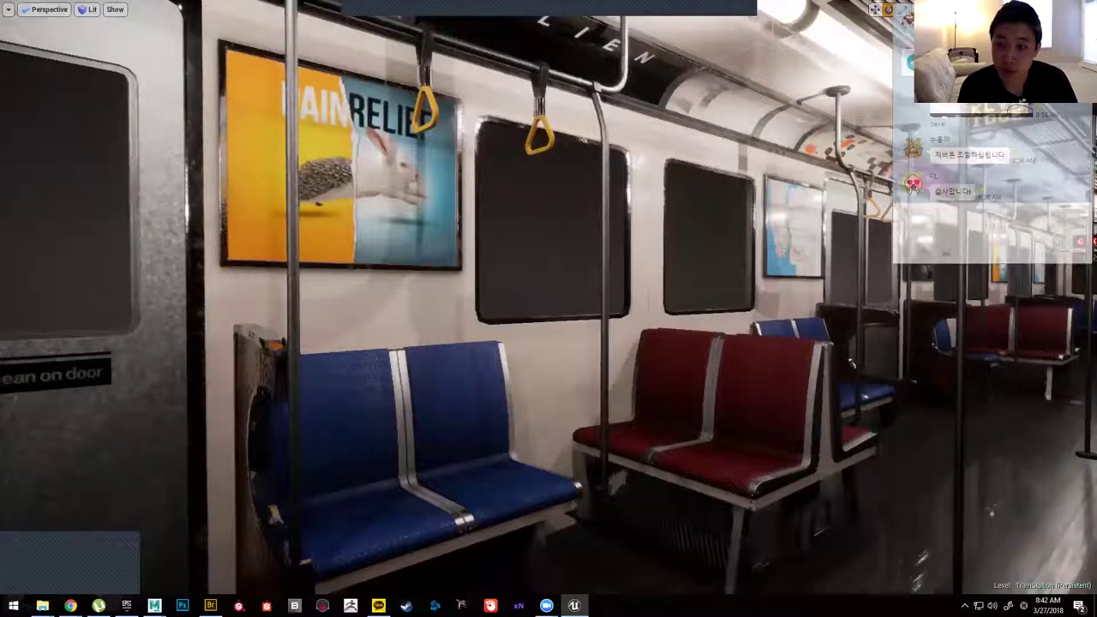
right_click_drag(549, 308, 771, 308)
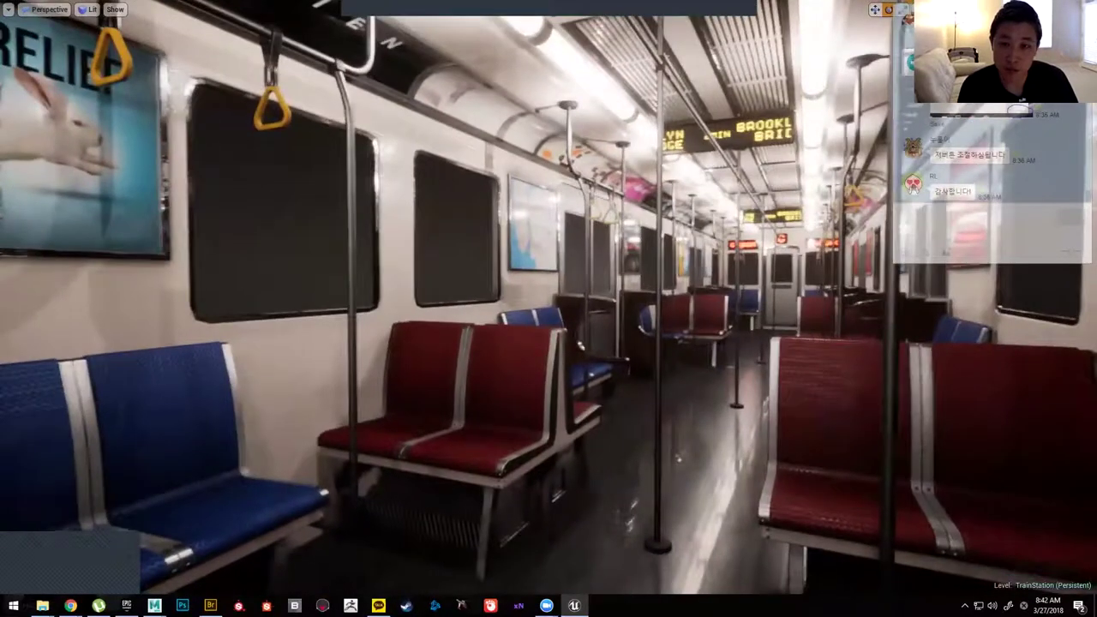
mouse_move(668, 277)
right_mouse_down()
mouse_move(600, 277)
mouse_move(660, 284)
right_mouse_up()
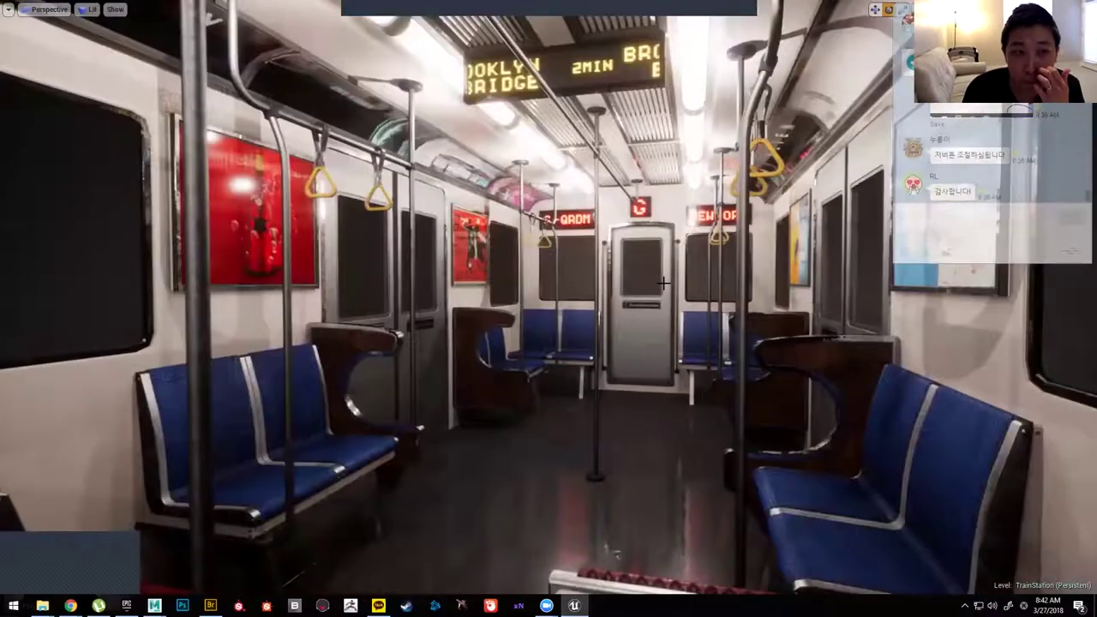
mouse_move(660, 284)
right_mouse_down()
mouse_move(592, 289)
mouse_move(680, 292)
right_mouse_up()
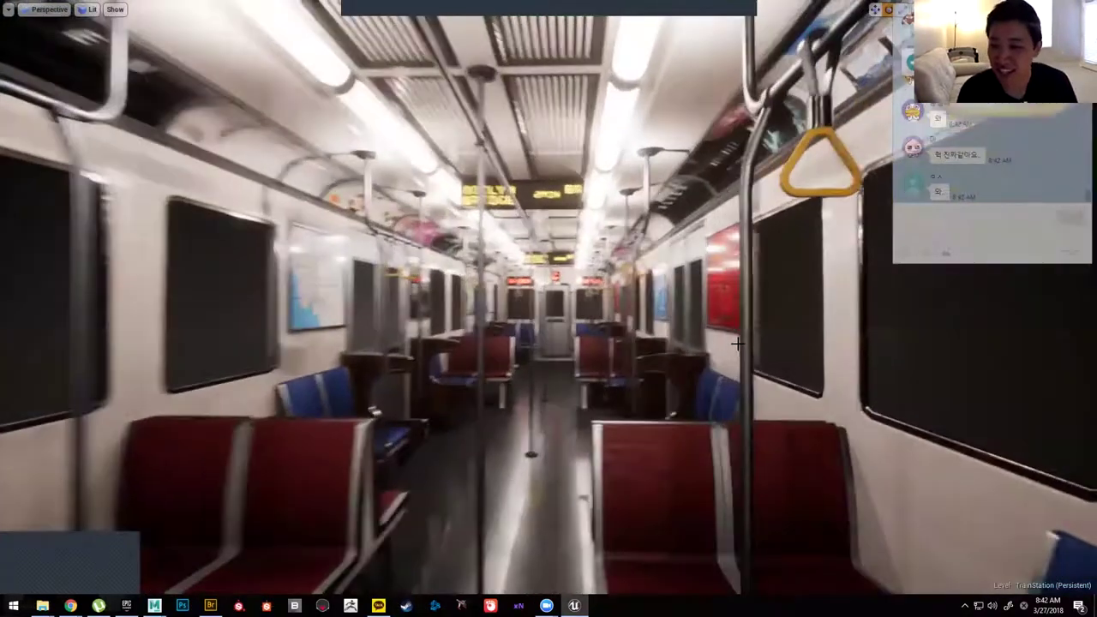
right_click_drag(738, 343, 738, 343)
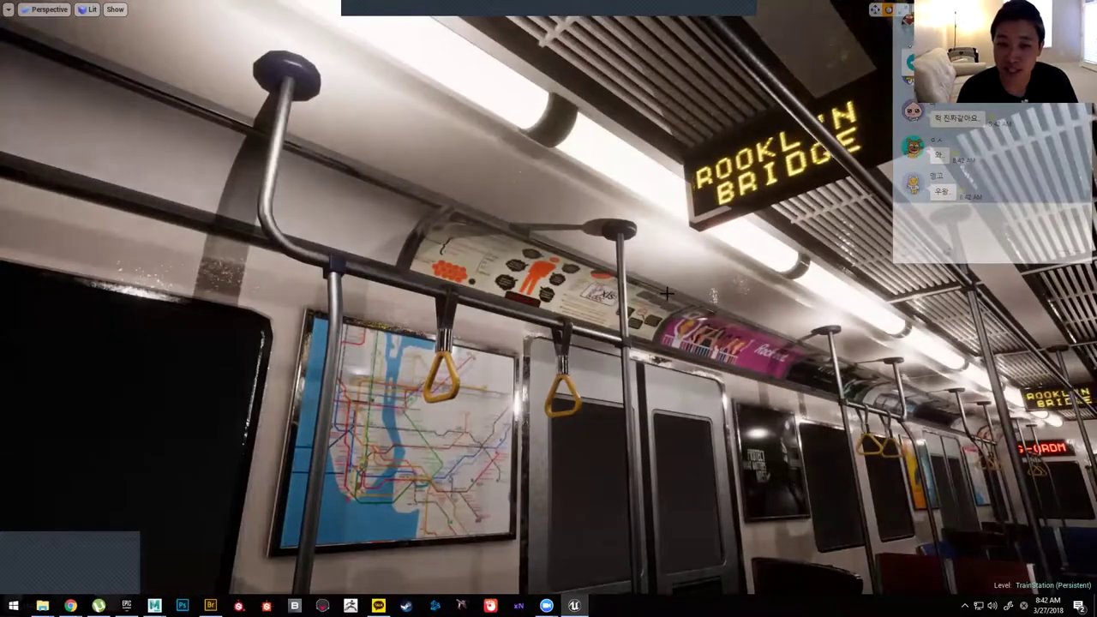
- Keep touring the subway car, looking at the blue bench and right-hand wall, then leave Unreal
mouse_move(668, 293)
right_mouse_down()
mouse_move(608, 307)
mouse_move(651, 308)
mouse_move(548, 308)
mouse_move(661, 291)
right_mouse_up()
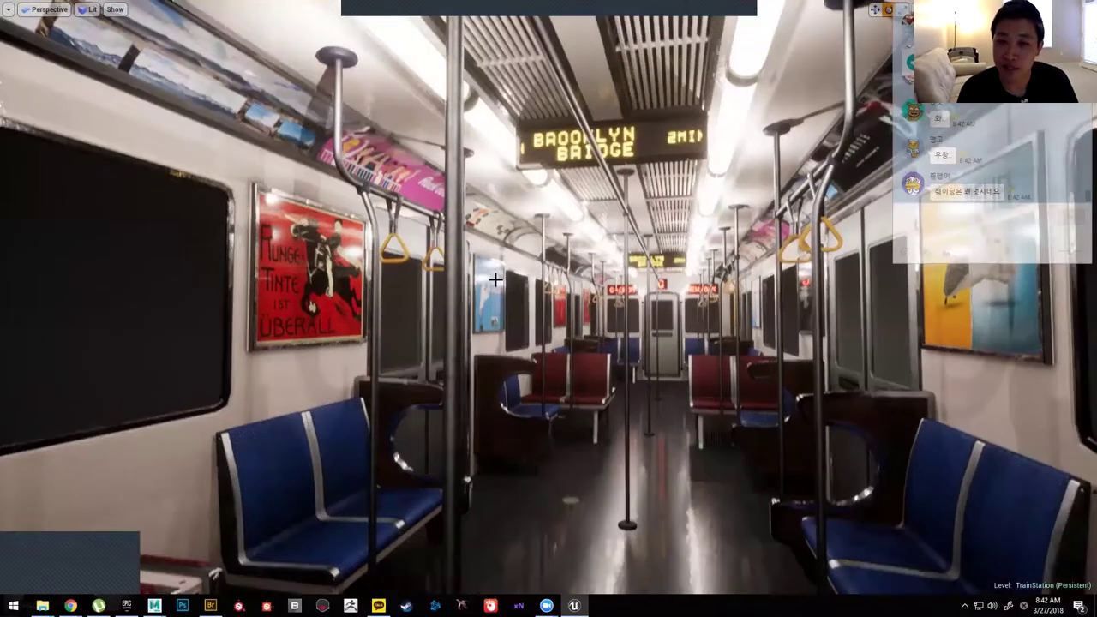
right_click_drag(497, 277, 600, 277)
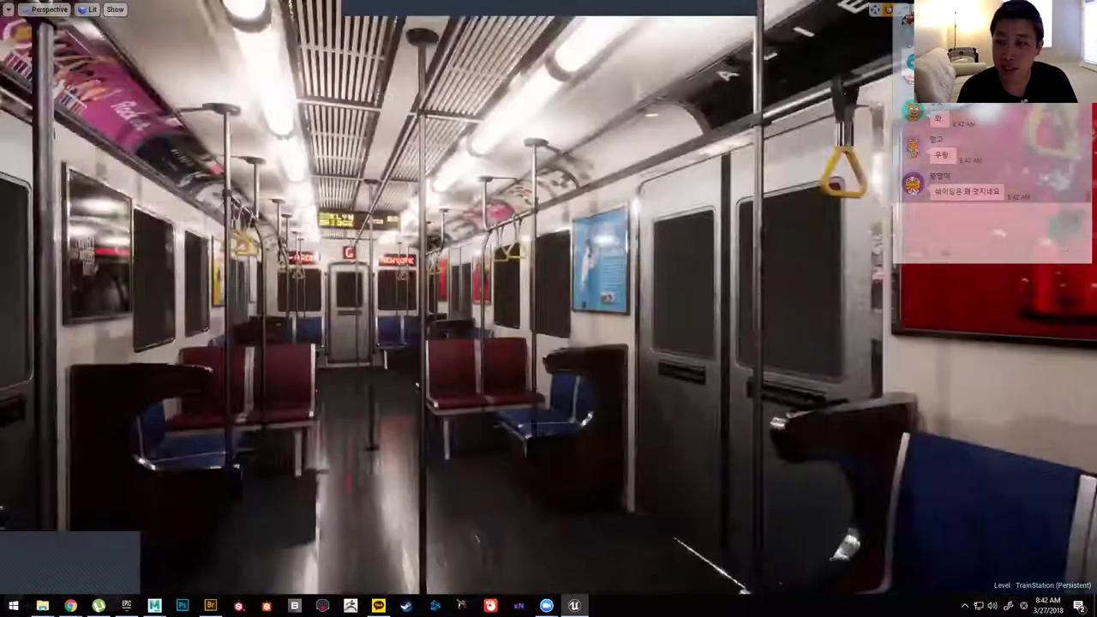
right_click_drag(549, 309, 480, 309)
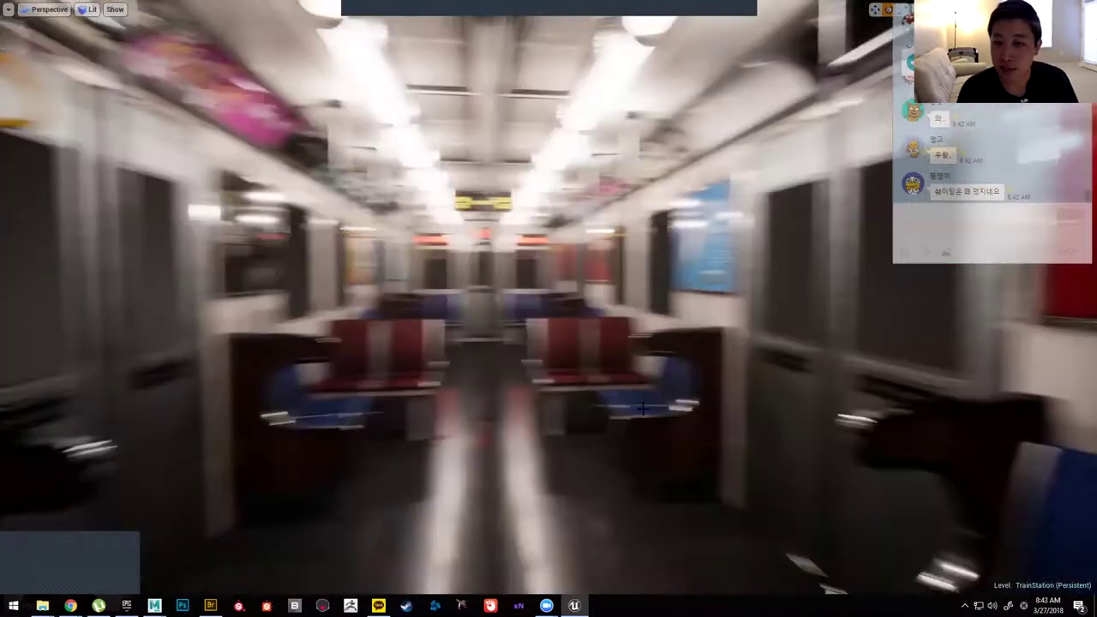
mouse_move(549, 308)
right_mouse_down()
mouse_move(635, 309)
mouse_move(532, 315)
right_mouse_up()
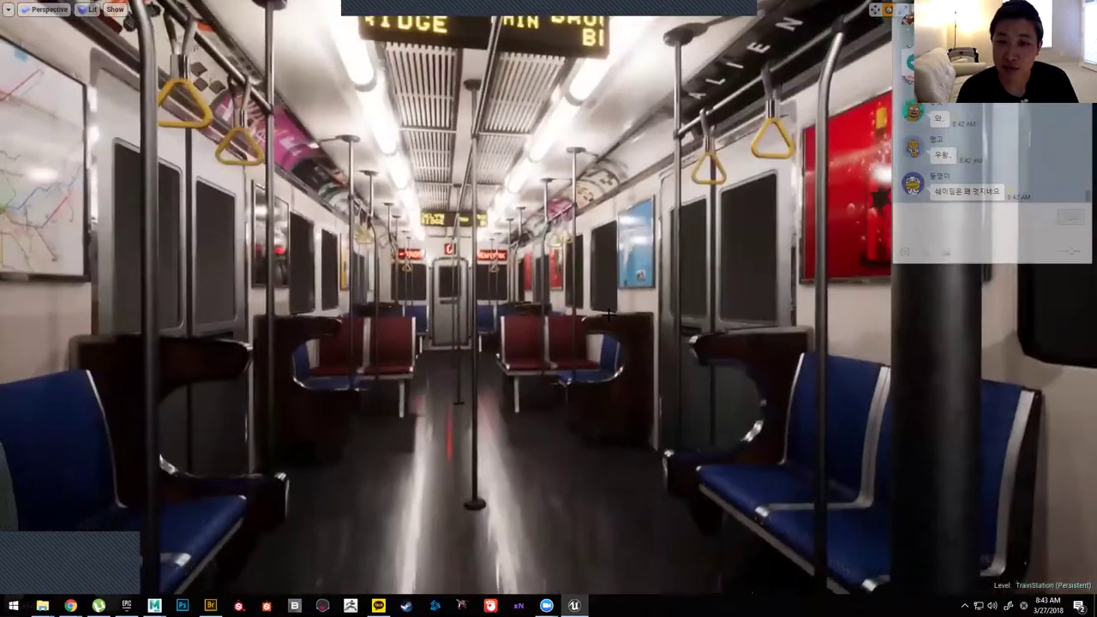
right_click_drag(609, 315, 677, 315)
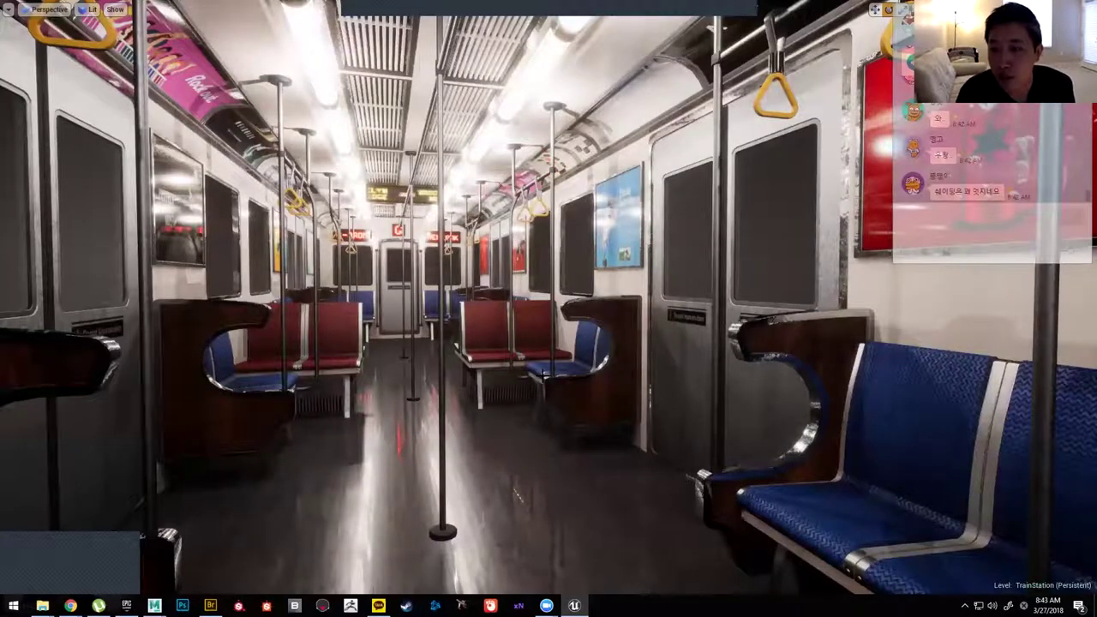
mouse_move(583, 292)
right_mouse_down()
mouse_move(597, 285)
mouse_move(514, 288)
right_mouse_up()
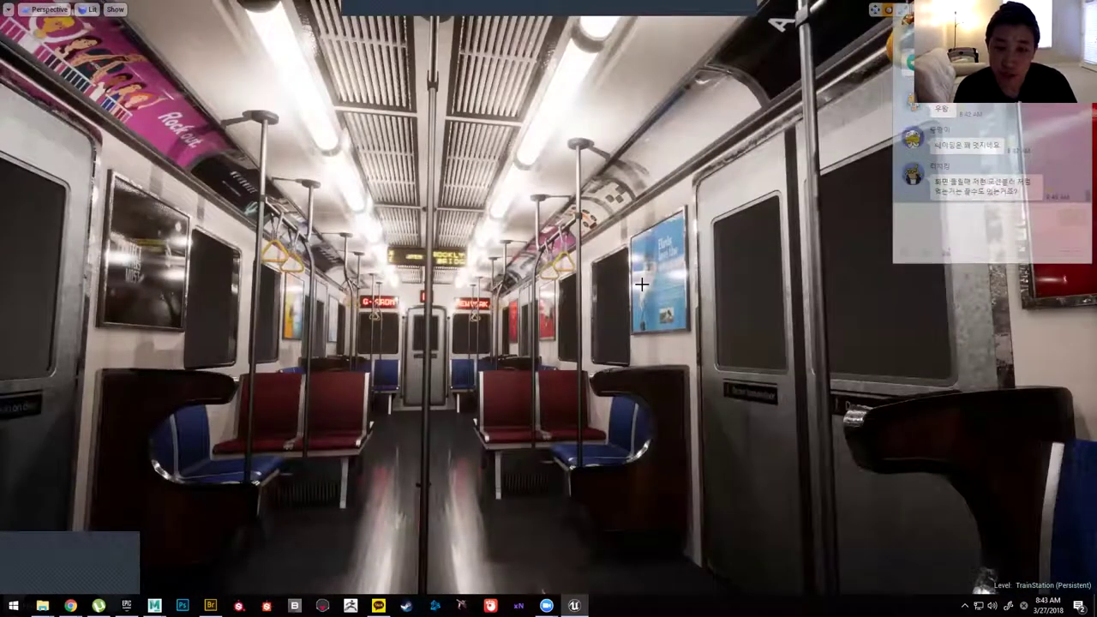
key("alt+Tab")
- Return to the slideshow and advance to the Concept or Reference subway photo slide
left_click(479, 190)
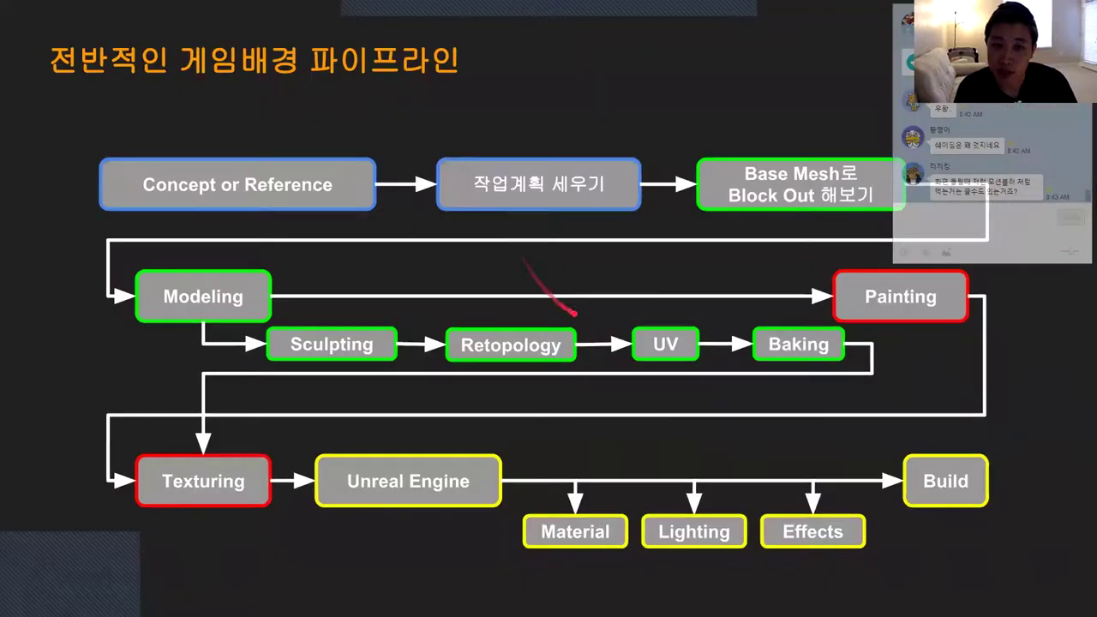
key("Right")
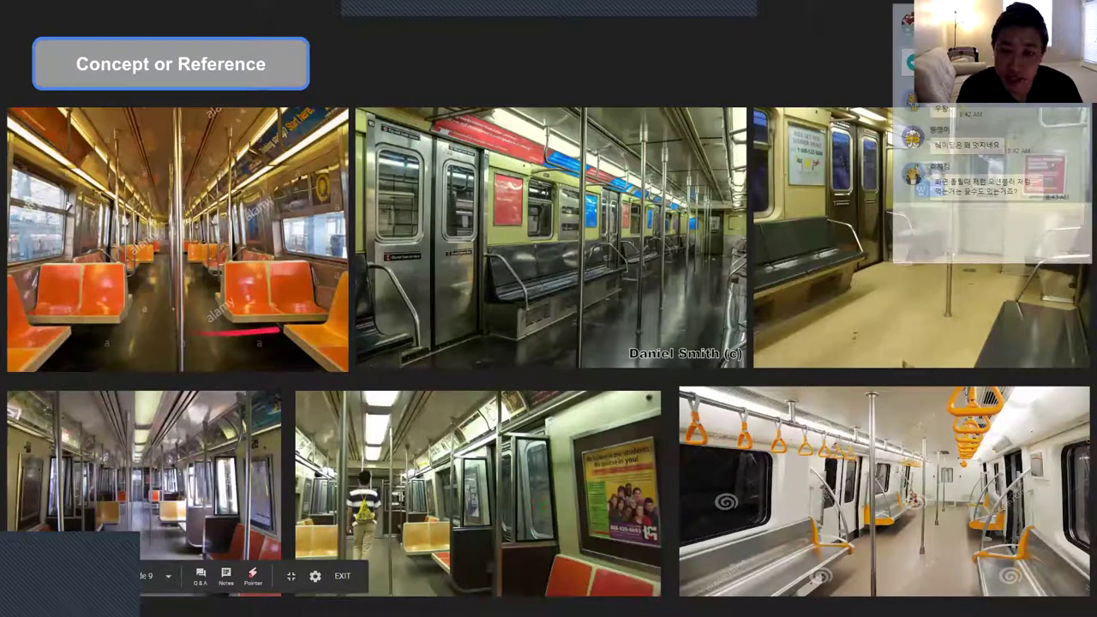
- Advance to the 작업계획 세우기 slide with the two colour-annotated subway photos
key("Right")
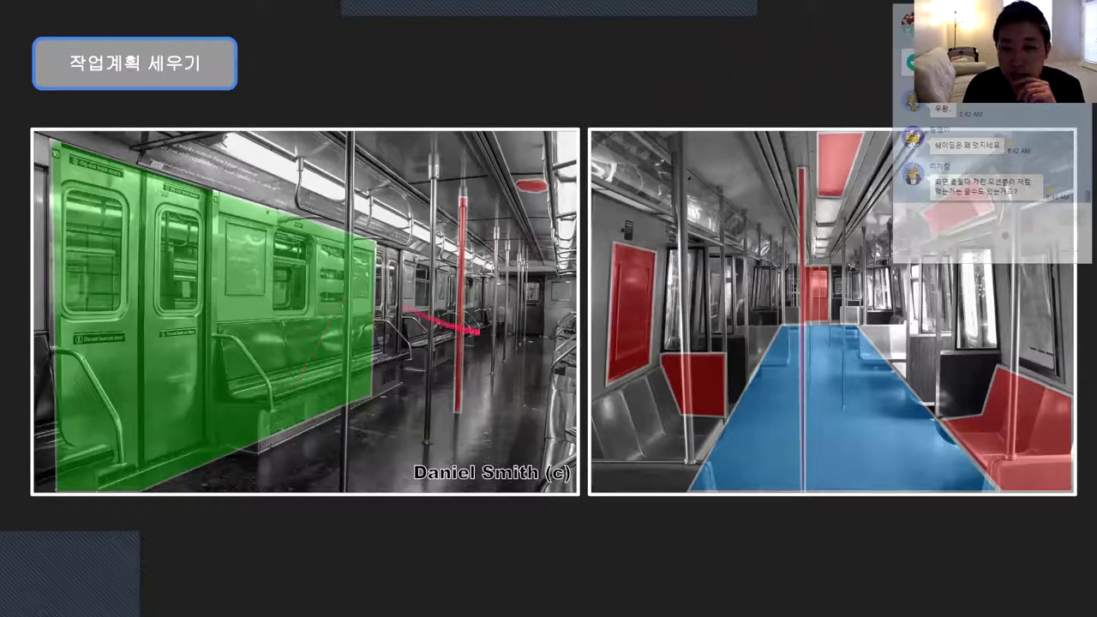
- Go back to the Concept or Reference slide with six subway interior photos
key("Right")
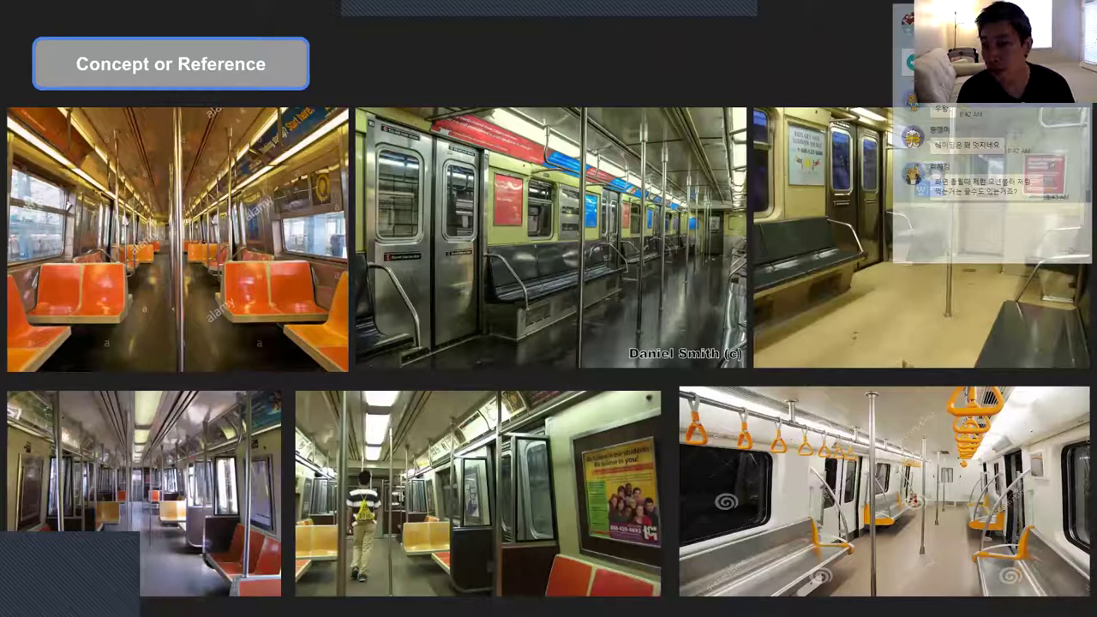
- Show the 작업계획 세우기 slide with the green, red and blue annotated photos again
key("Right")
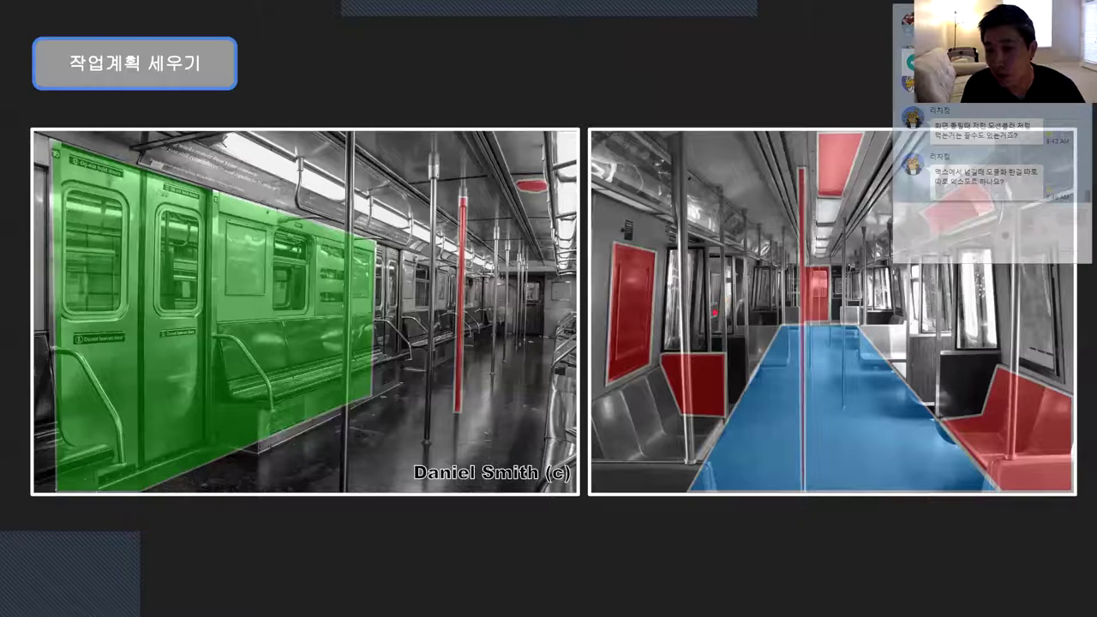
- Step forward and back to the 작업계획 세우기 slide, then switch to the Unreal Editor subway scene
key("Right")
key("Left")
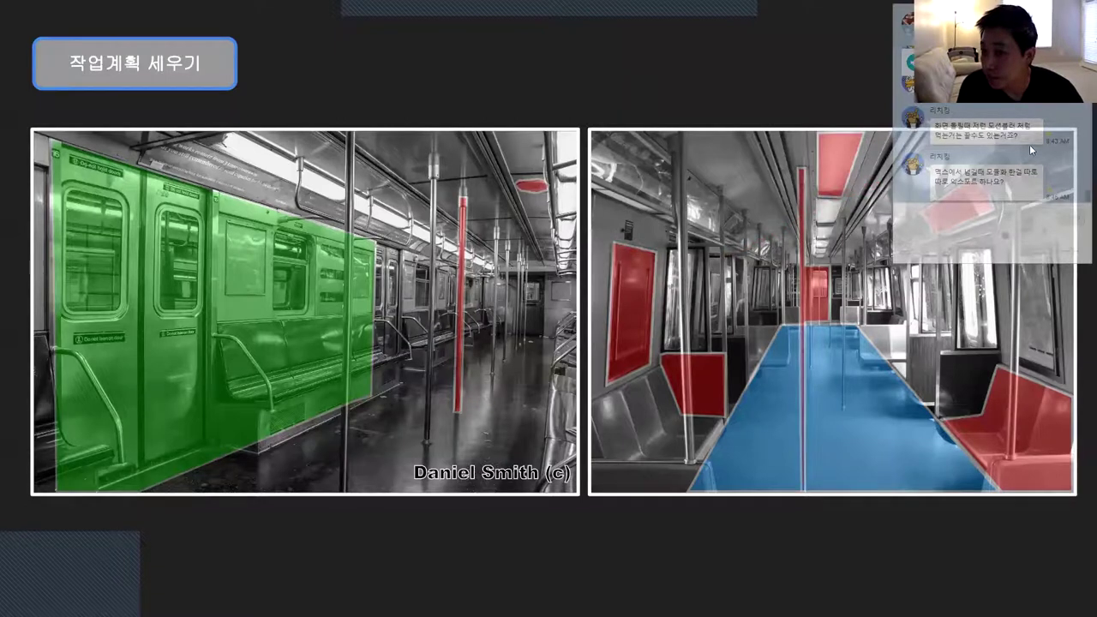
left_click(1011, 202)
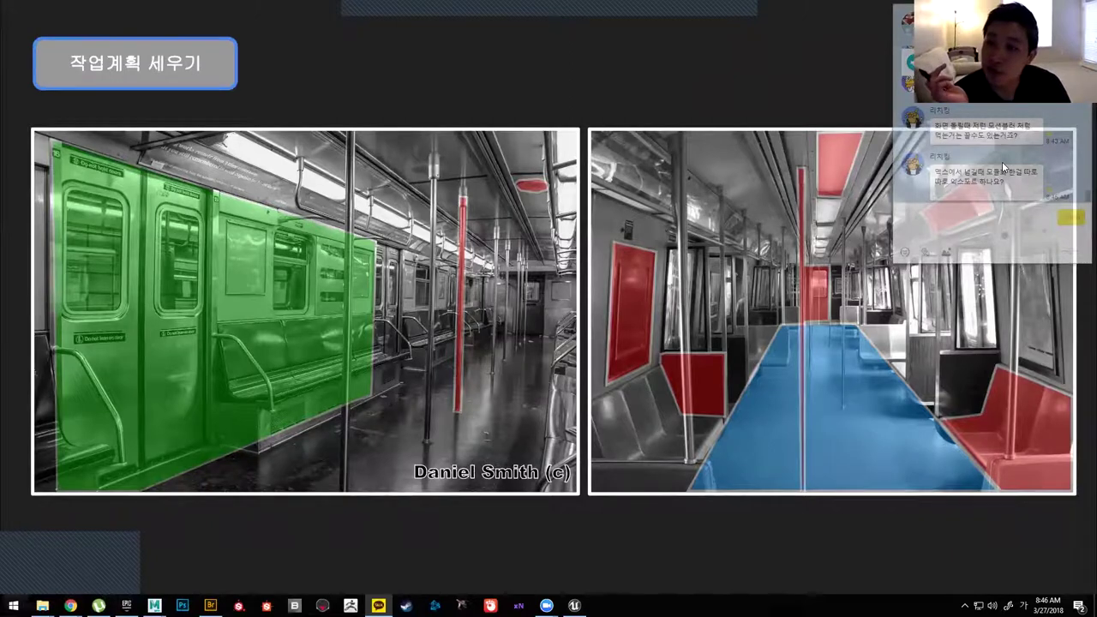
key("alt+Tab")
key("alt+Tab")
- Fly down the subway car aisle past the doors, poster and red and blue seats, then return to the slides
right_click_drag(548, 309, 514, 317)
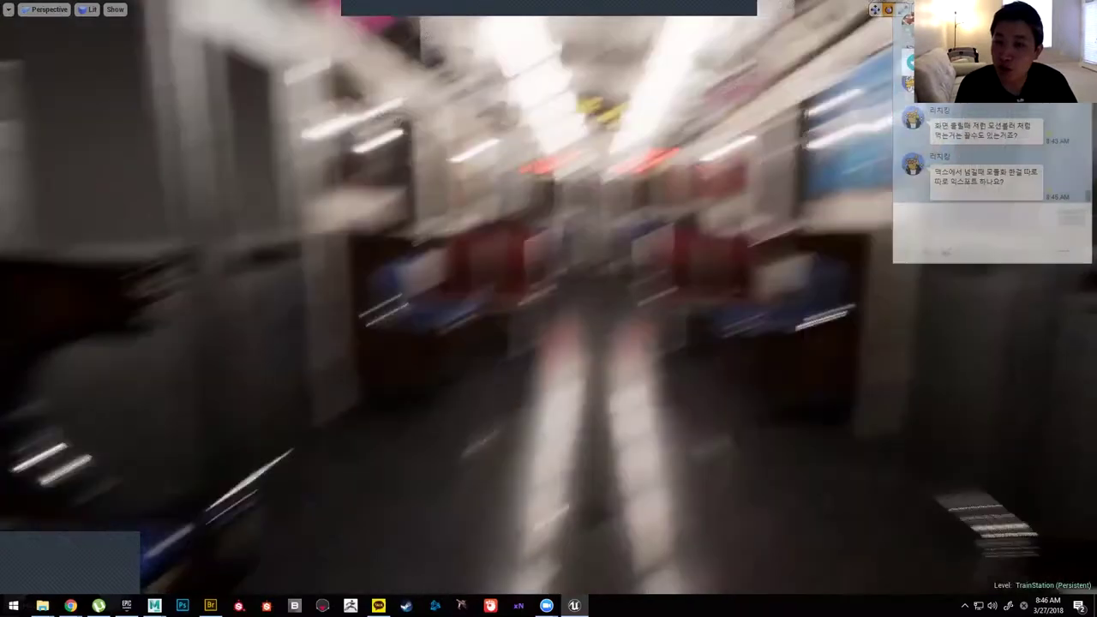
right_click_drag(549, 309, 686, 313)
right_click_drag(549, 308, 772, 311)
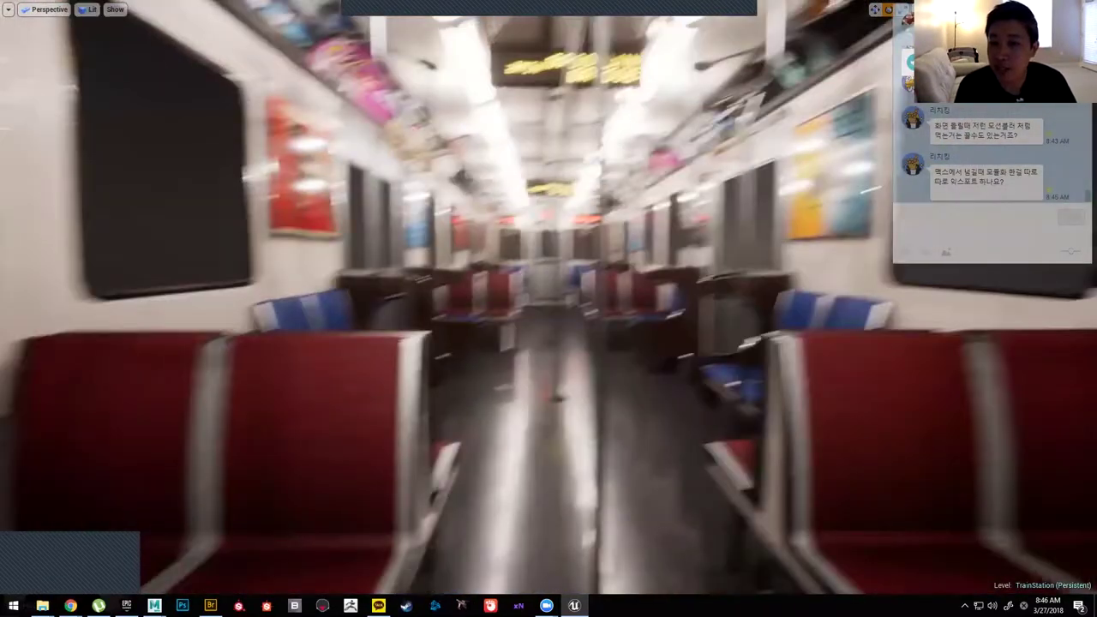
right_click_drag(530, 198, 530, 198)
scroll(529, 198, "up", 5)
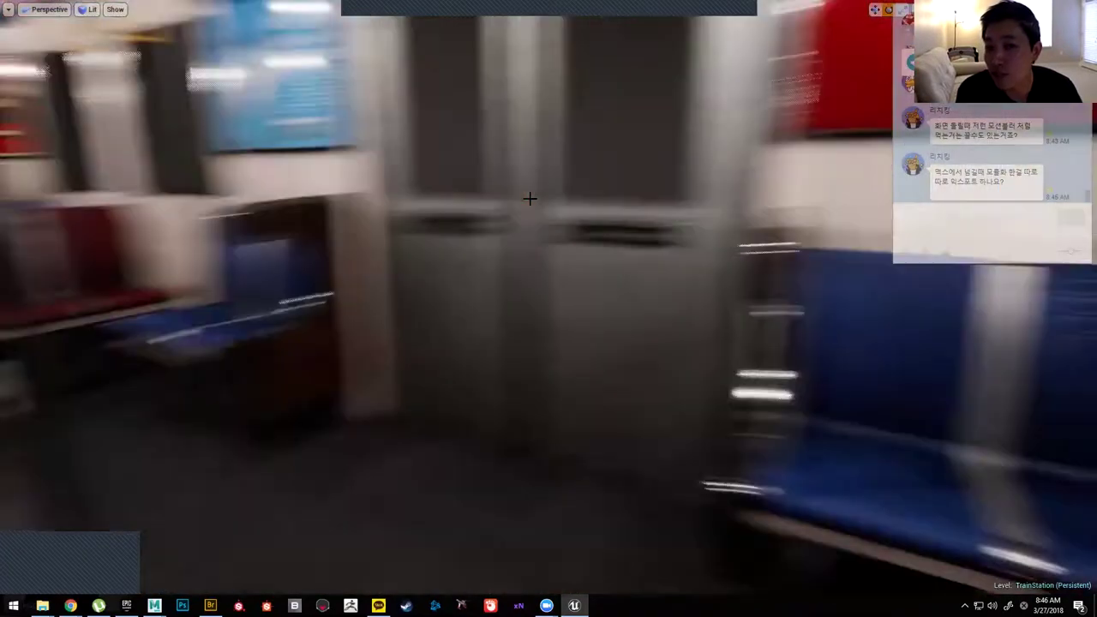
right_click_drag(588, 242, 588, 243)
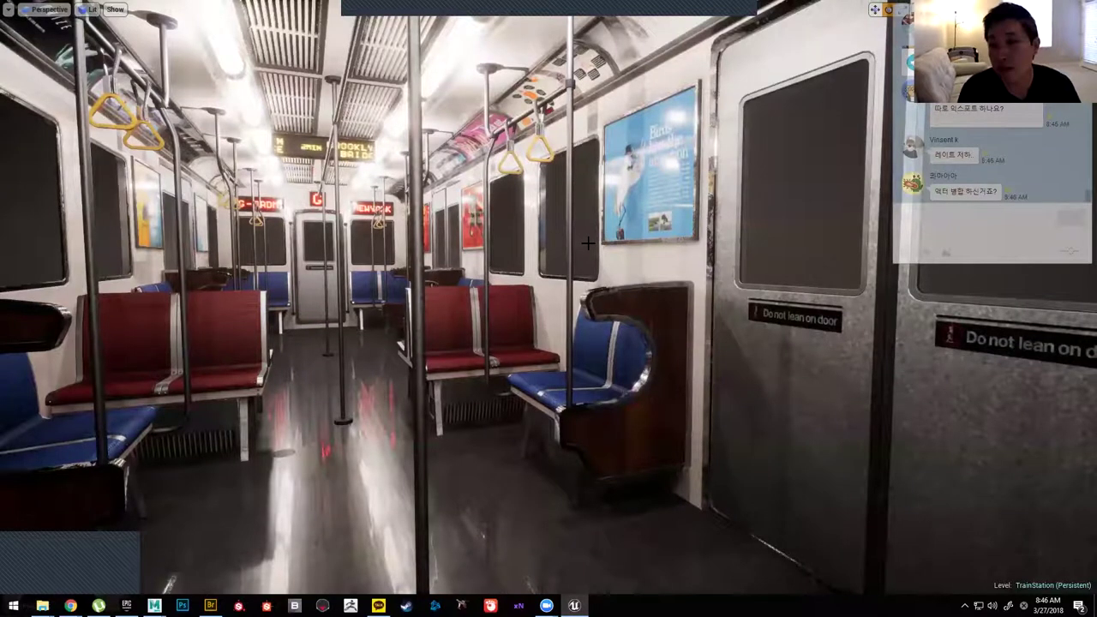
right_click_drag(588, 243, 588, 242)
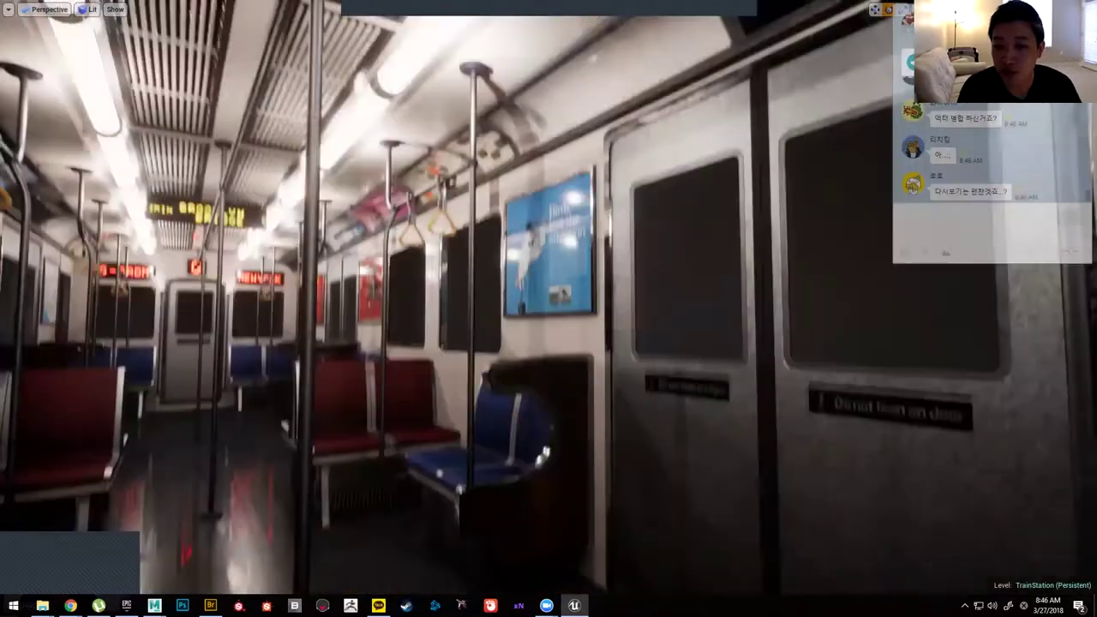
right_click_drag(652, 247, 652, 247)
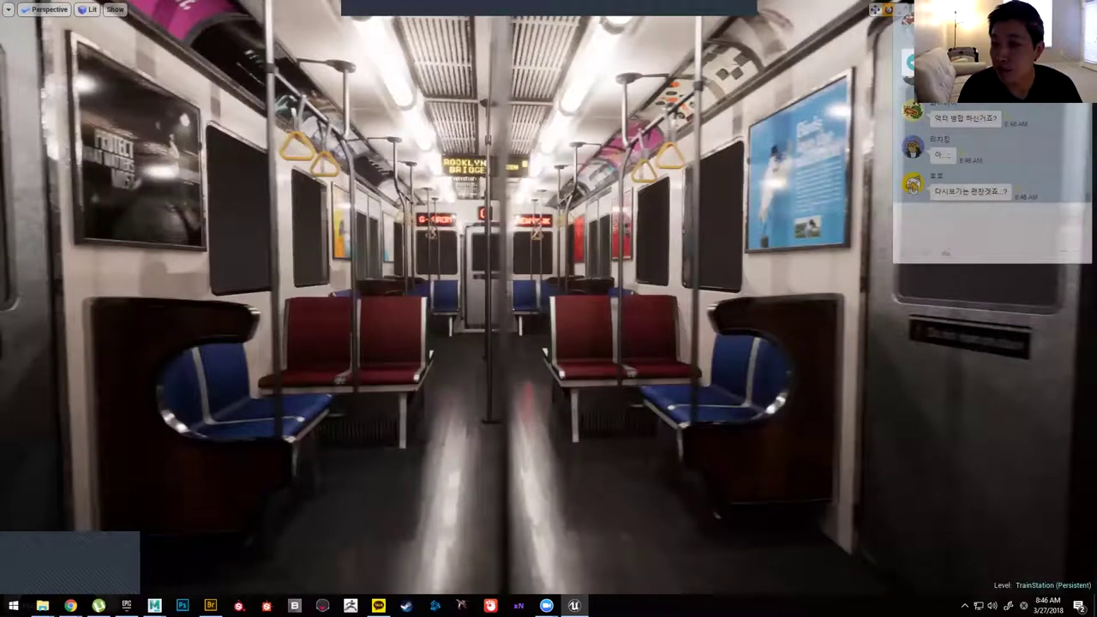
right_click_drag(1036, 187, 1035, 187)
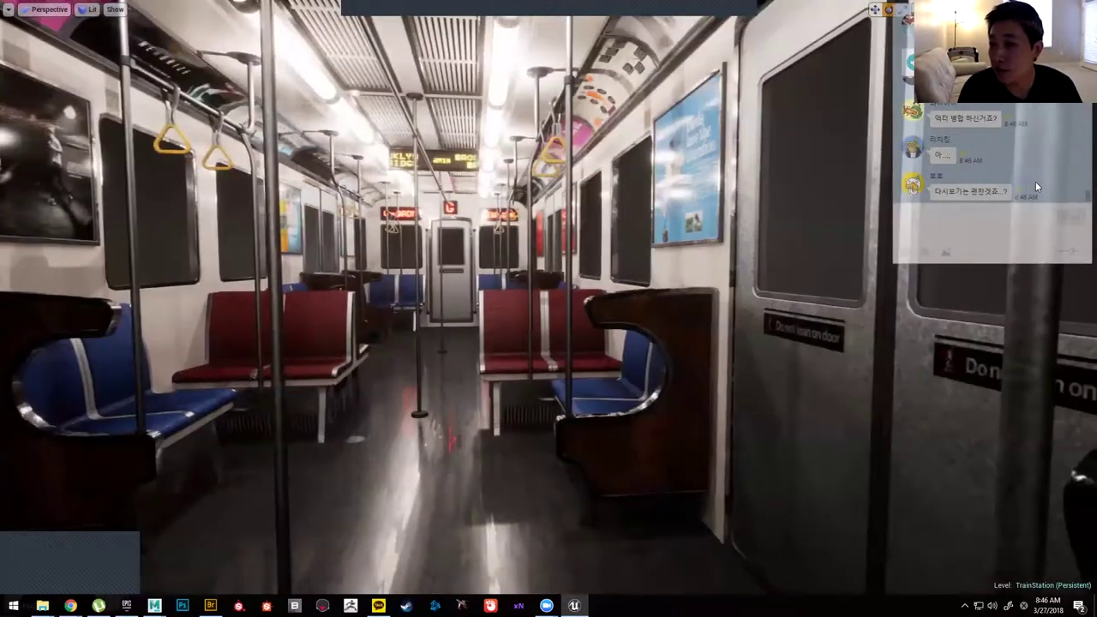
right_click_drag(1049, 184, 1049, 185)
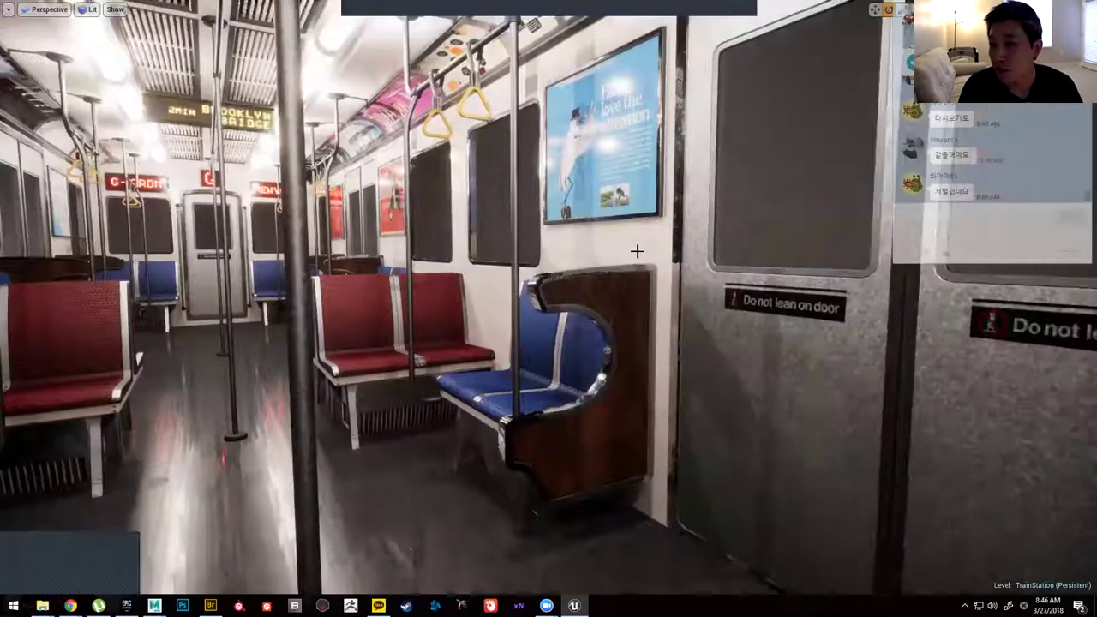
right_click_drag(636, 249, 637, 250)
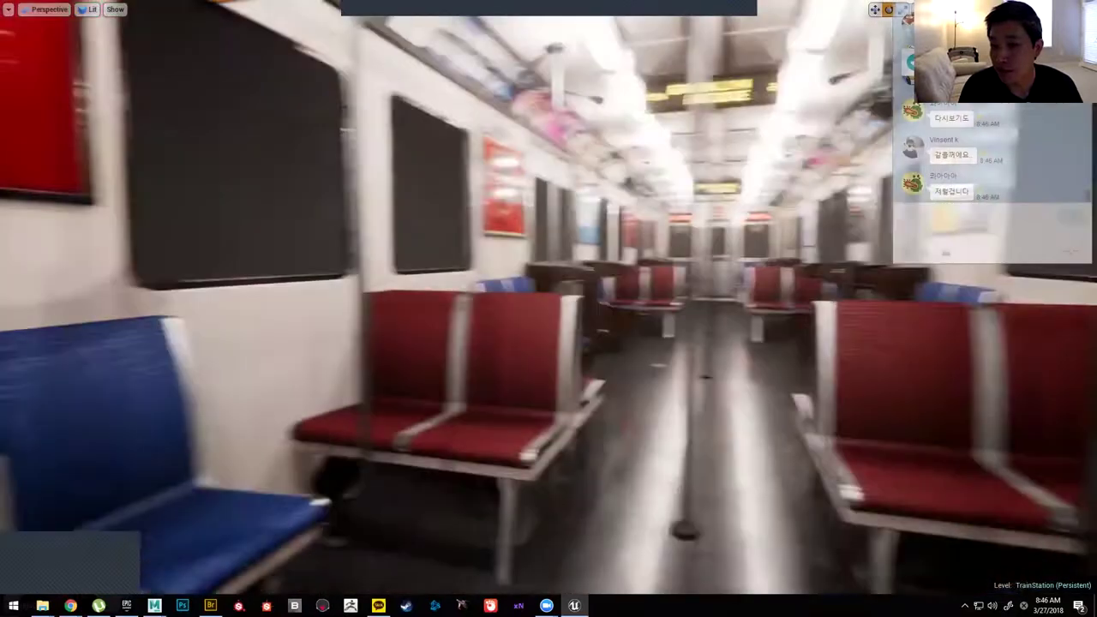
right_click_drag(926, 159, 926, 159)
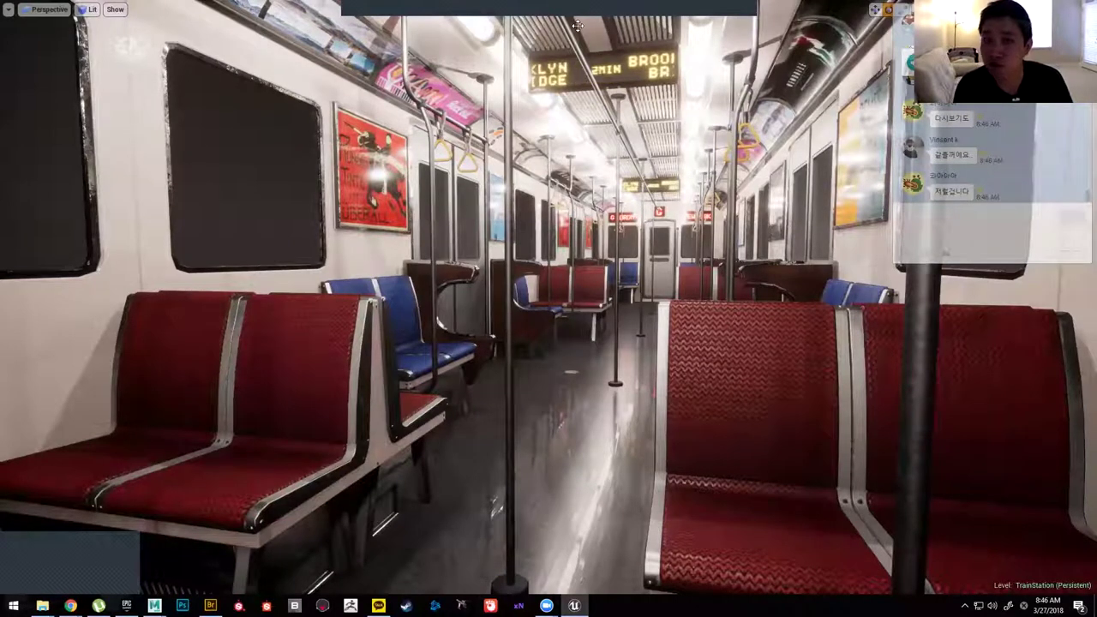
left_click_drag(578, 26, 679, 287)
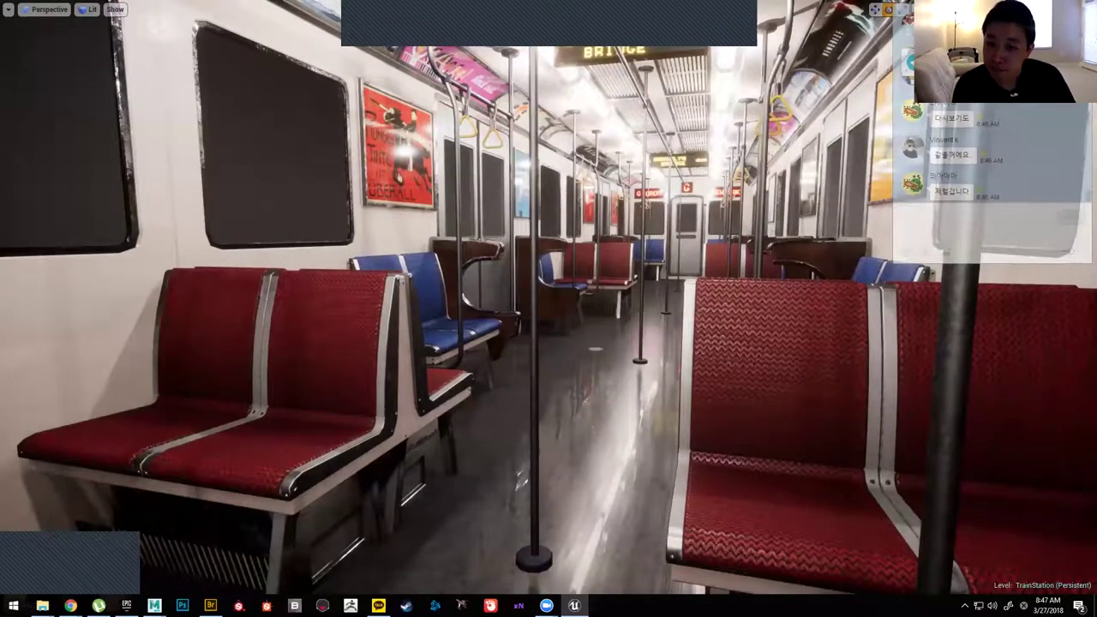
key("alt+Tab")
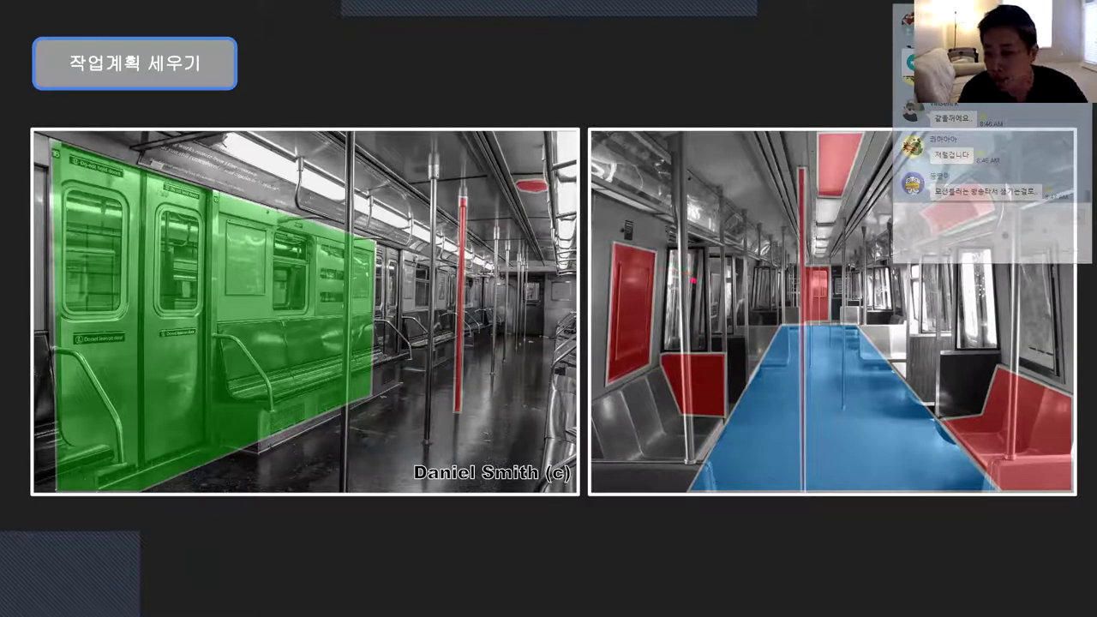
- Advance to the 'Base Mesh로 Block Out 해보기' slide with the grey block-out subway model
key("Right")
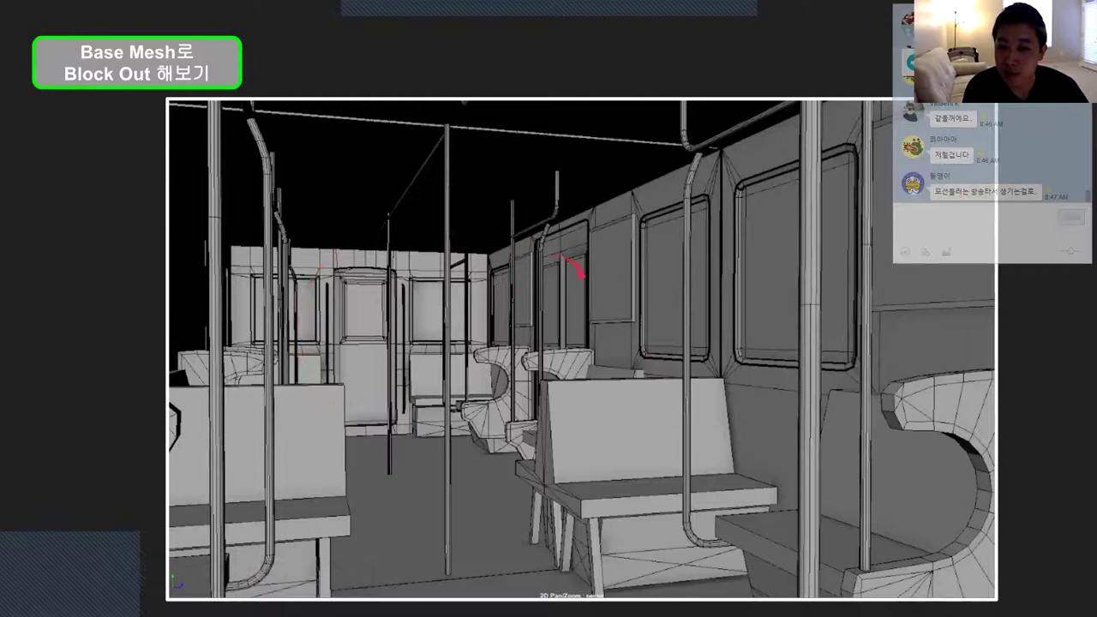
- Settle on the Modeling slide with its interior and overhead subway renders, then bring up the window switcher
key("Right")
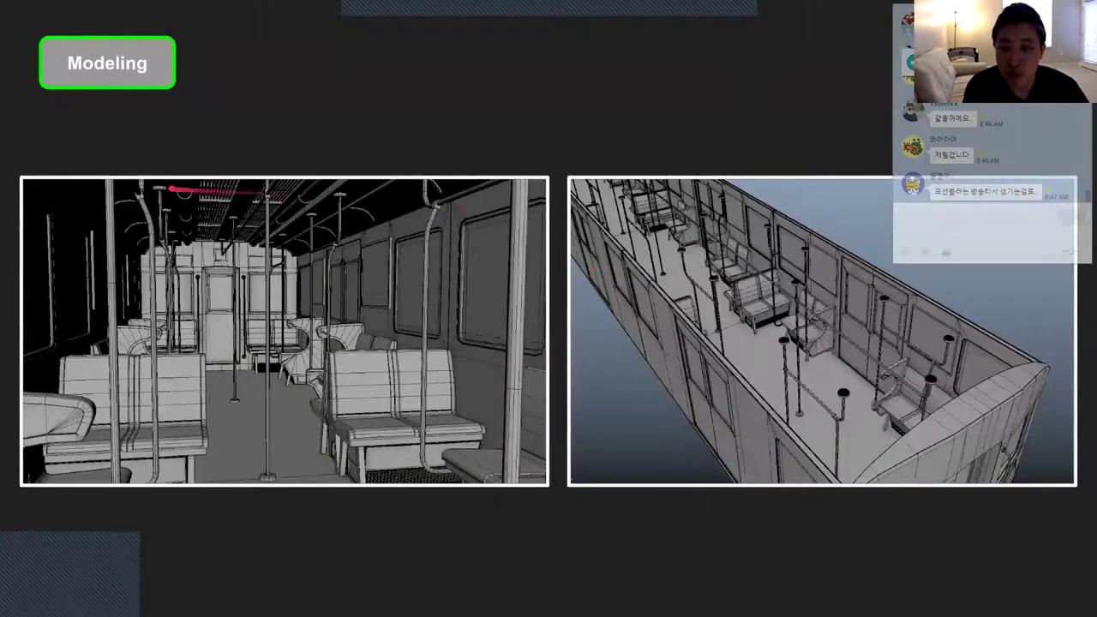
key("Left")
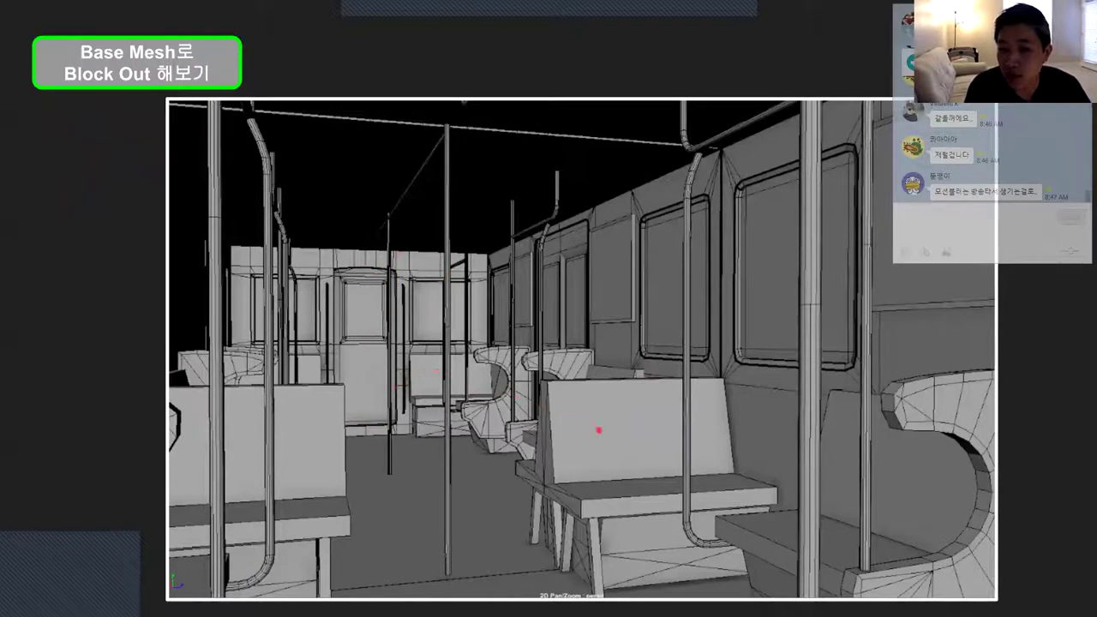
mouse_move(600, 519)
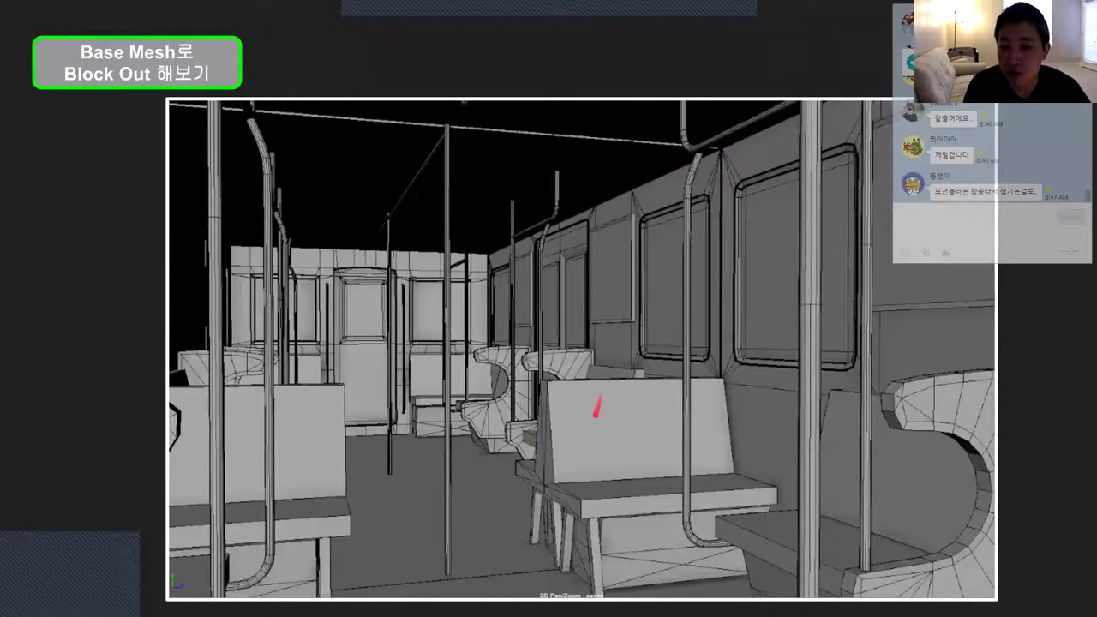
key("Right")
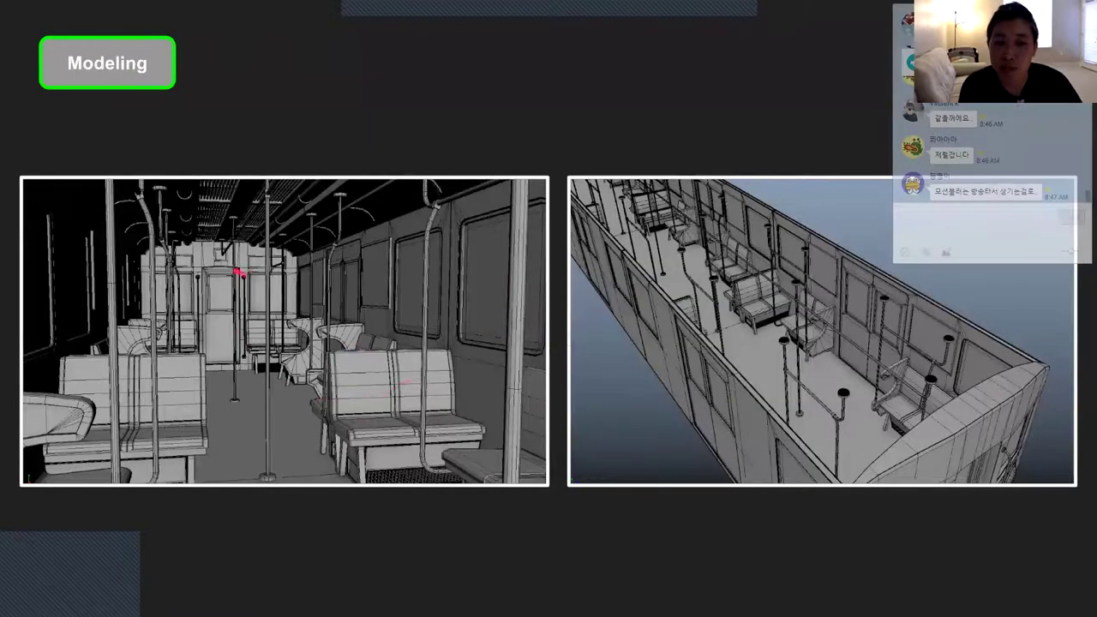
key("alt+Tab")
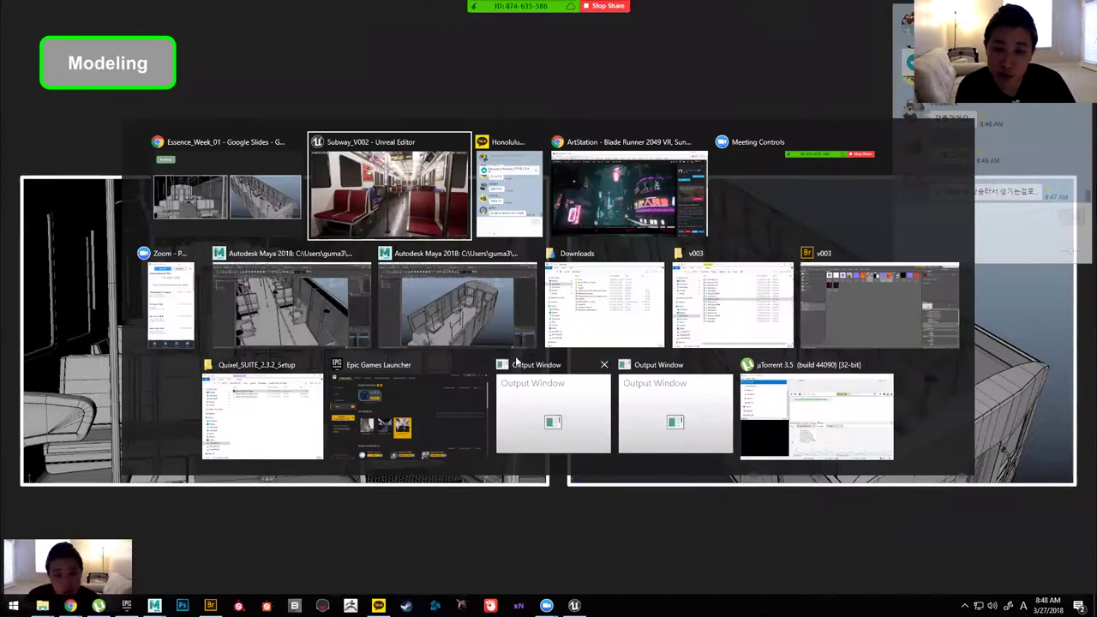
- Bring Maya's subway scene forward and orbit to a low side view down the car
left_click(347, 276)
mouse_move(593, 252)
left_mouse_down("alt")
mouse_move(485, 332)
mouse_move(492, 300)
mouse_move(536, 285)
mouse_move(774, 308)
mouse_move(474, 281)
mouse_move(701, 289)
left_mouse_up("alt")
left_click(492, 276)
mouse_move(637, 260)
left_mouse_down("alt")
mouse_move(637, 280)
mouse_move(657, 284)
mouse_move(632, 289)
left_mouse_up("alt")
scroll(637, 279, "up", 5)
scroll(531, 407, "up", 3)
- Isolate and frame the wall ad panel, then restore the full scene and orbit around it
key("alt+h")
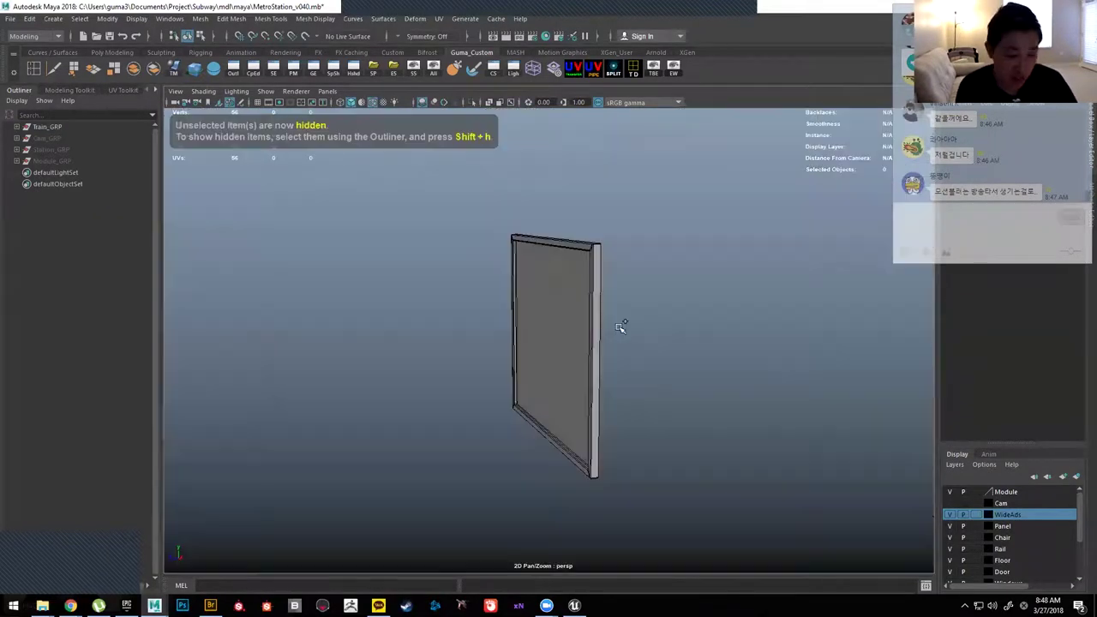
key("f")
key("ctrl+shift+h")
mouse_move(525, 243)
left_mouse_down("alt")
mouse_move(599, 277)
mouse_move(575, 272)
mouse_move(604, 308)
mouse_move(472, 304)
left_mouse_up("alt")
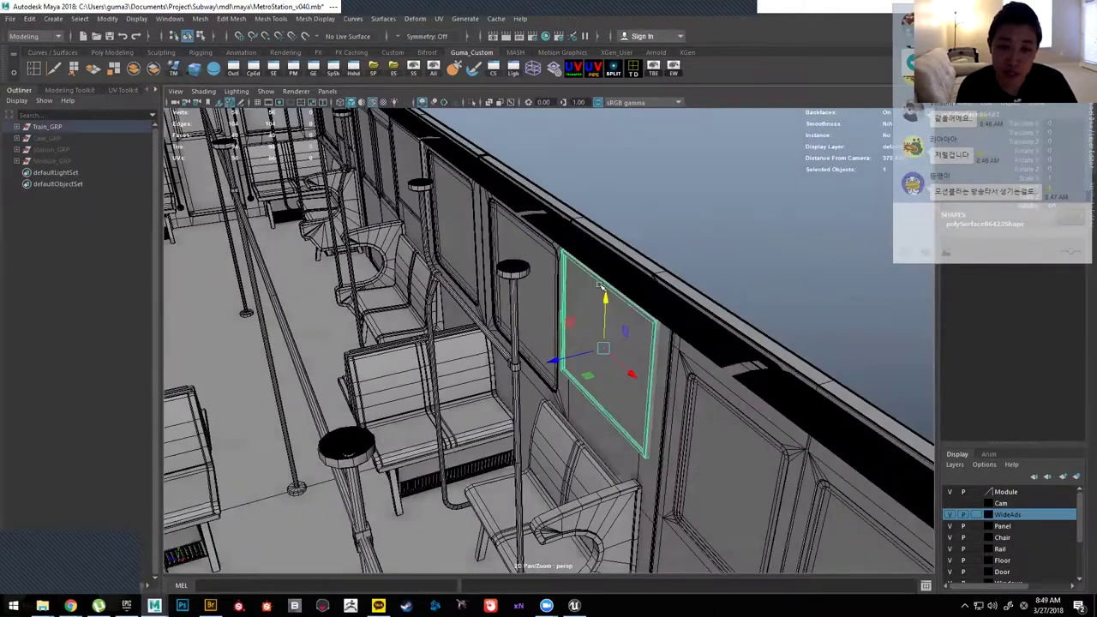
scroll(600, 286, "down", 5)
mouse_move(600, 285)
left_mouse_down("alt")
mouse_move(603, 333)
mouse_move(541, 330)
mouse_move(515, 362)
mouse_move(534, 265)
left_mouse_up("alt")
scroll(603, 332, "up", 5)
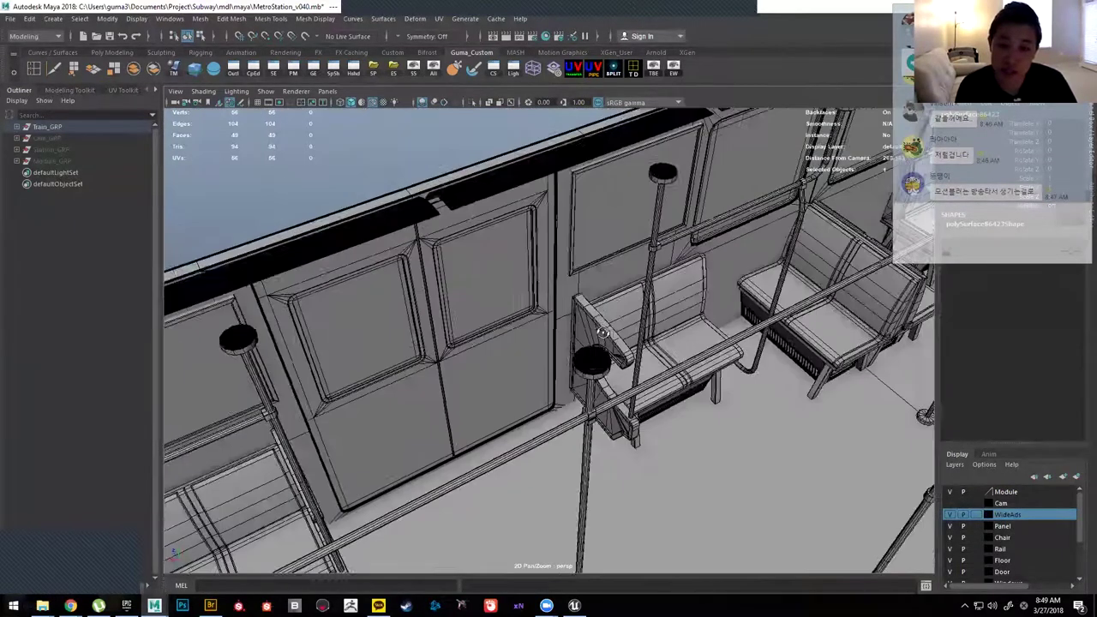
scroll(576, 296, "down", 5)
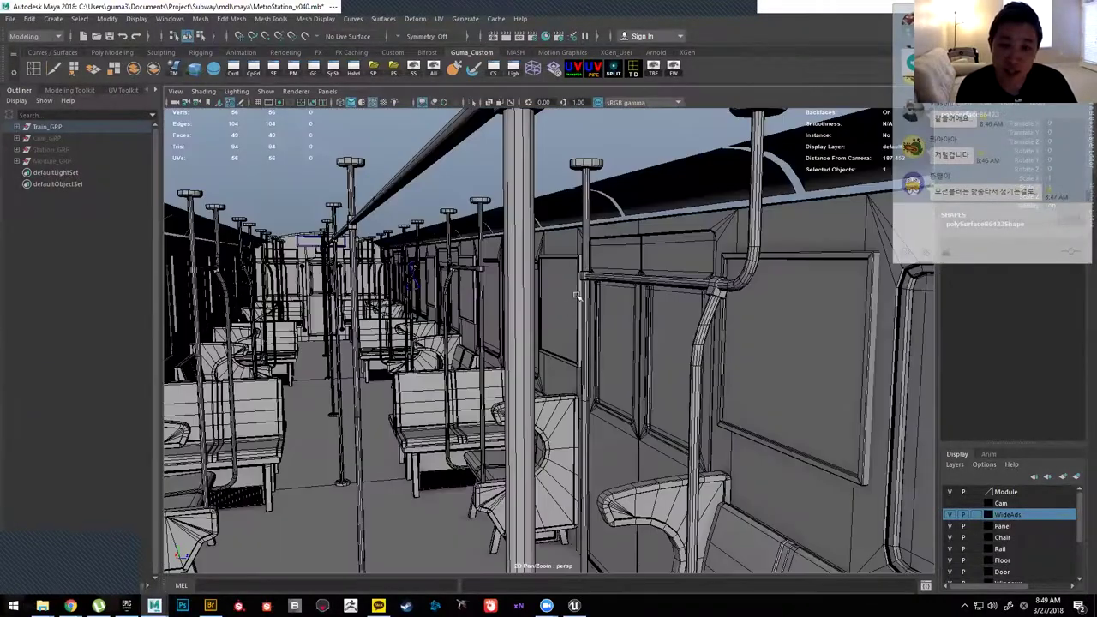
left_click_drag(576, 296, 511, 301, "alt")
scroll(462, 341, "down", 3)
- Select and deselect a wall-side seat, orbit down the car, and open the window switcher
left_click(483, 325)
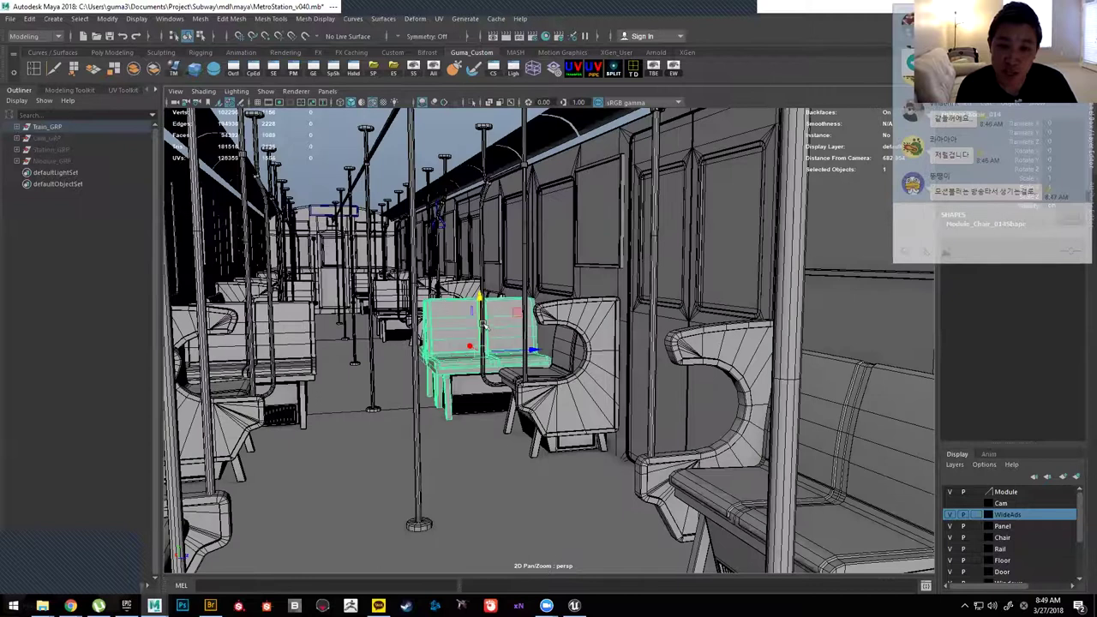
left_click(435, 165)
mouse_move(436, 164)
left_mouse_down("alt")
mouse_move(474, 355)
mouse_move(481, 185)
left_mouse_up("alt")
key("alt+Tab")
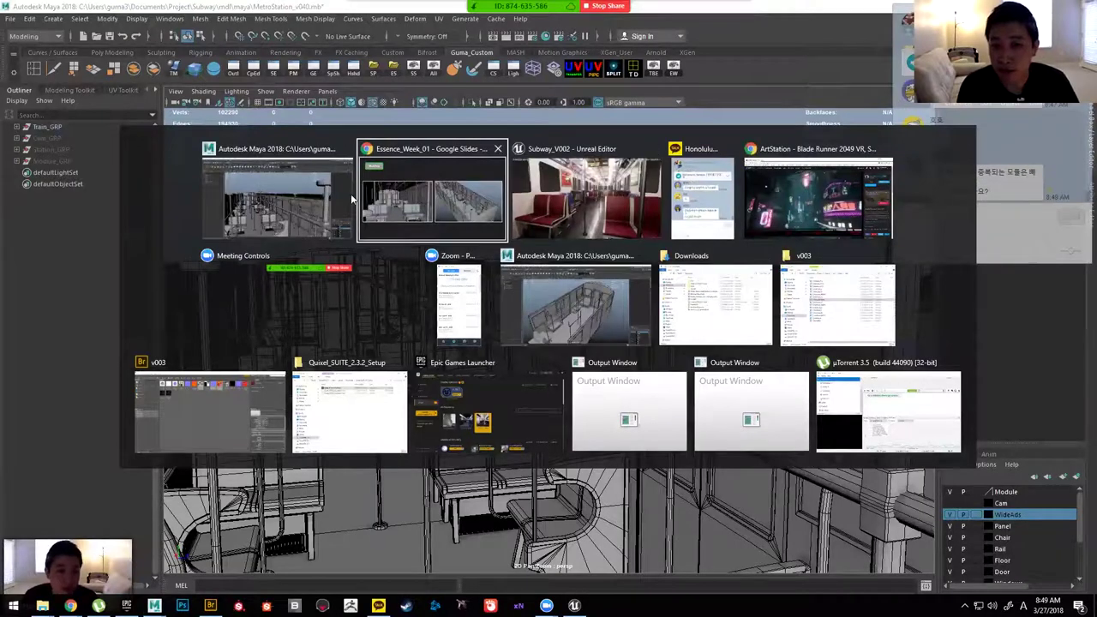
- Show the Modeling slide again, then return to the Maya train scene
left_click(403, 197)
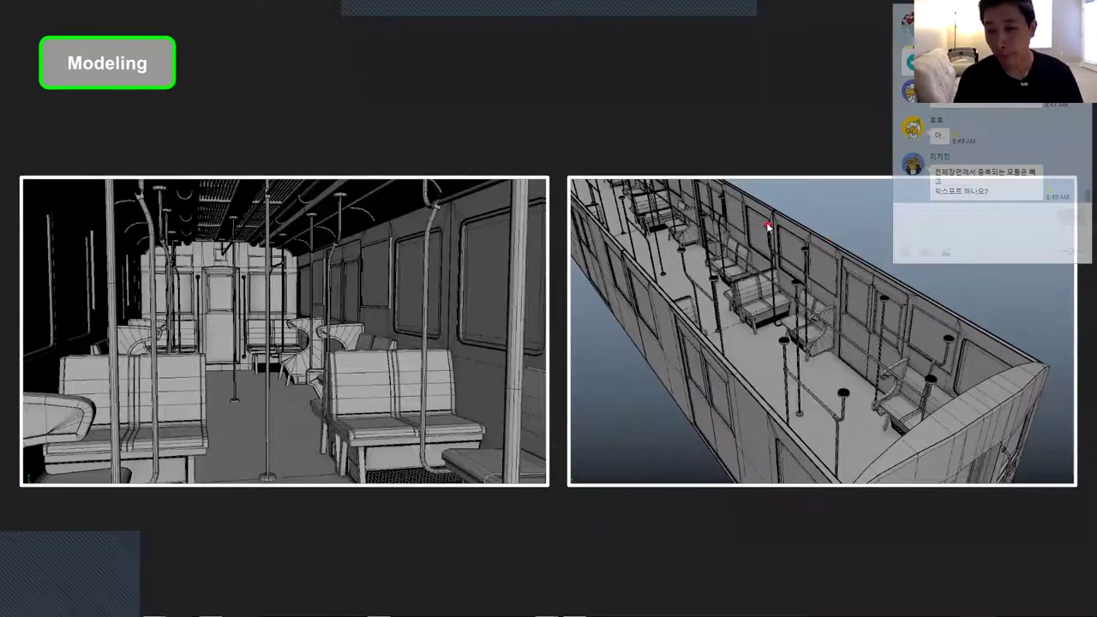
key("alt+Tab")
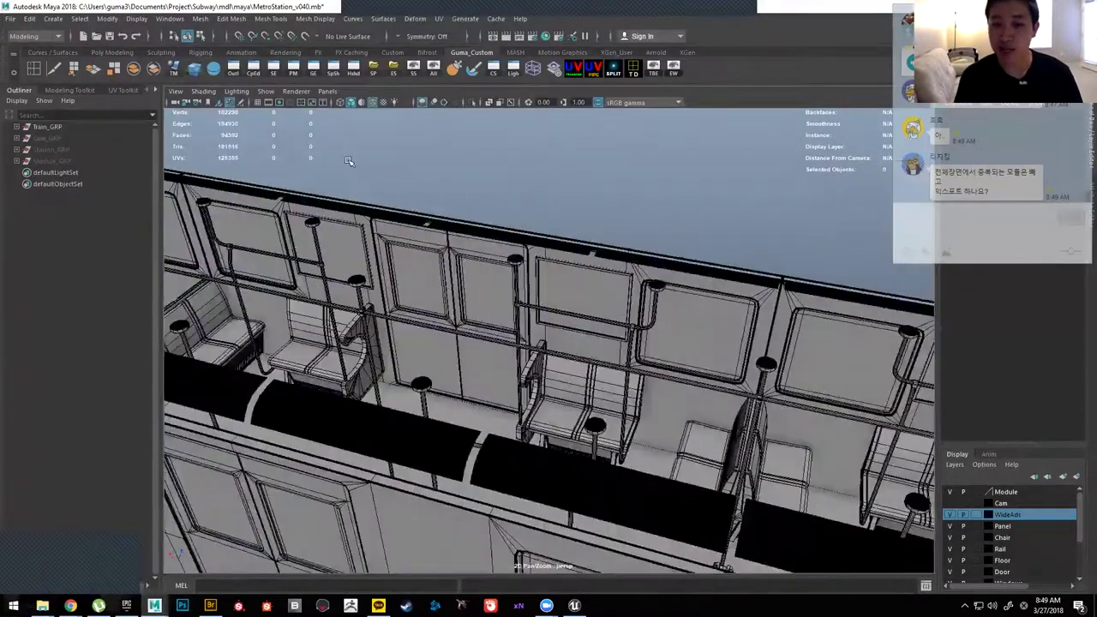
- Tumble around the train model from exterior side and overhead angles down onto the seats
left_click_drag(624, 201, 514, 195, "alt")
left_click_drag(773, 189, 79, 584)
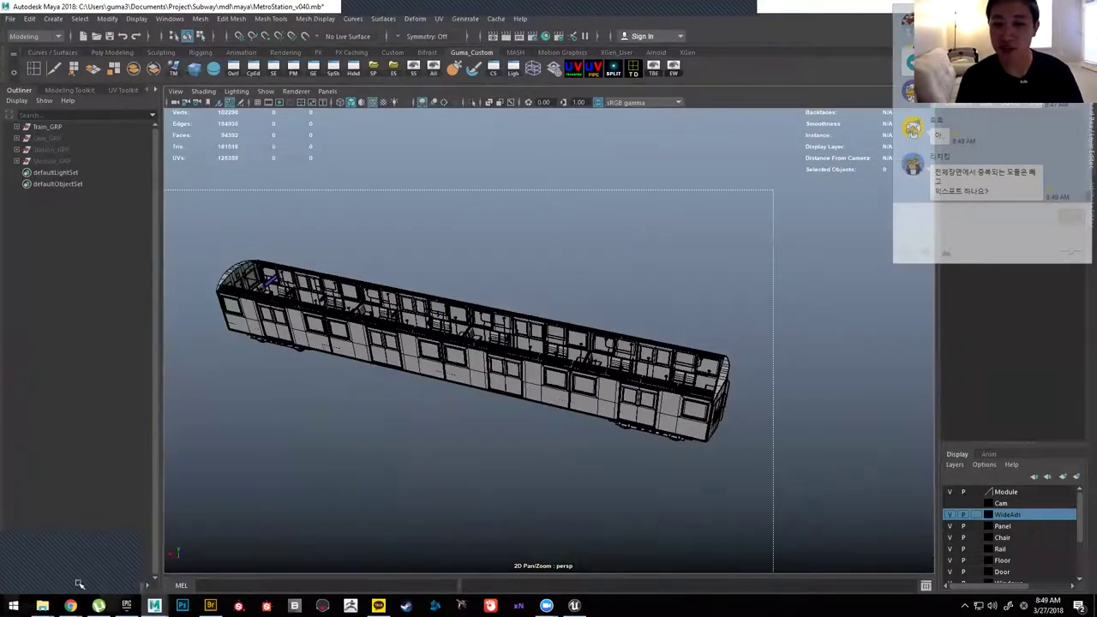
left_click_drag(513, 243, 698, 181, "alt")
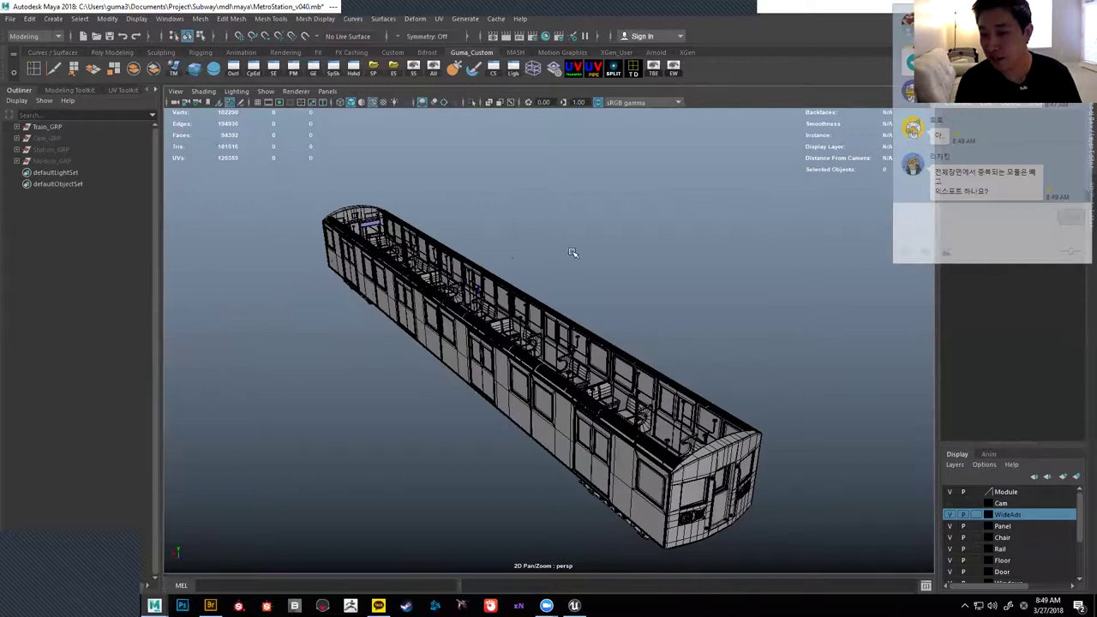
right_click_drag(574, 250, 627, 246, "alt")
mouse_move(628, 246)
left_mouse_down("alt")
mouse_move(612, 263)
mouse_move(452, 259)
mouse_move(721, 274)
left_mouse_up("alt")
mouse_move(340, 171)
left_mouse_down("alt")
mouse_move(506, 283)
mouse_move(643, 278)
left_mouse_up("alt")
mouse_move(643, 279)
right_mouse_down("alt")
mouse_move(750, 278)
mouse_move(744, 304)
right_mouse_up("alt")
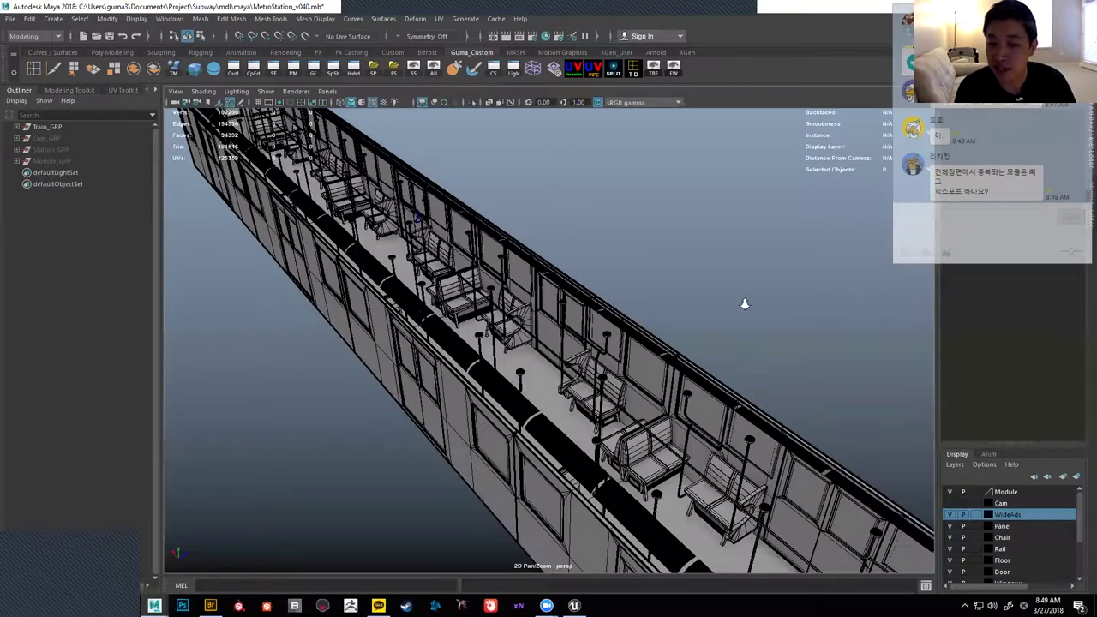
- Frame the whole train, move in along the interior, and frame one seat's curved armrest
left_click(555, 274)
key("f")
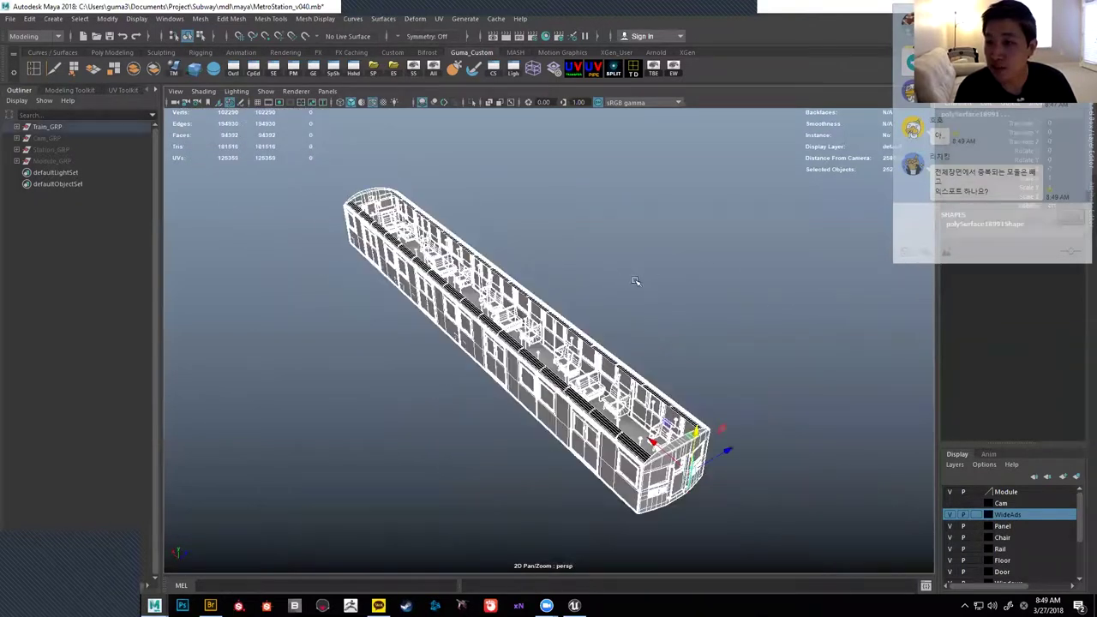
left_click_drag(636, 280, 620, 297, "alt")
right_click_drag(620, 297, 588, 251, "alt")
left_click_drag(553, 273, 720, 297, "alt")
right_click_drag(720, 297, 658, 306, "alt")
left_click_drag(658, 306, 574, 310, "alt")
left_click(574, 310)
key("f")
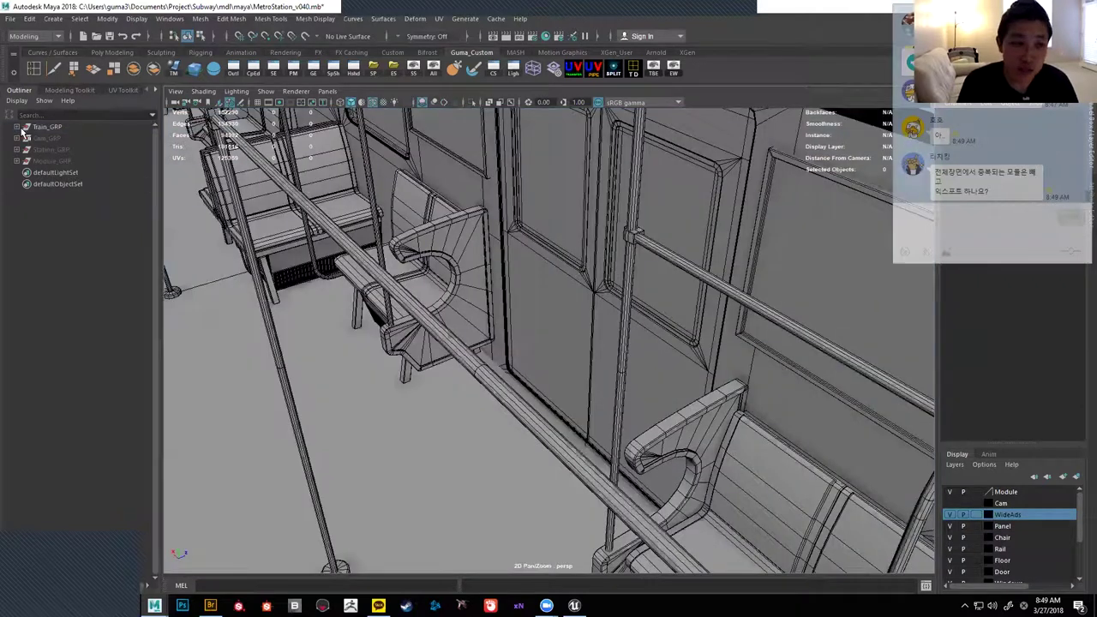
- Isolate the armrest's parent Train_Panel_GRP and inspect one panel piece up close
key("bracketleft")
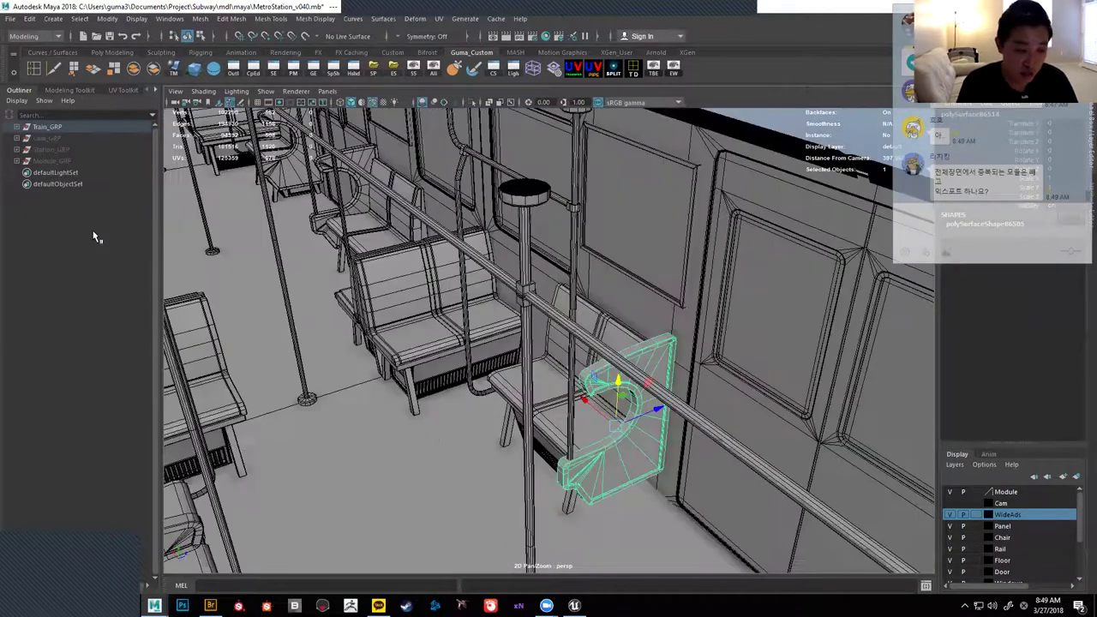
key("Up")
key("f")
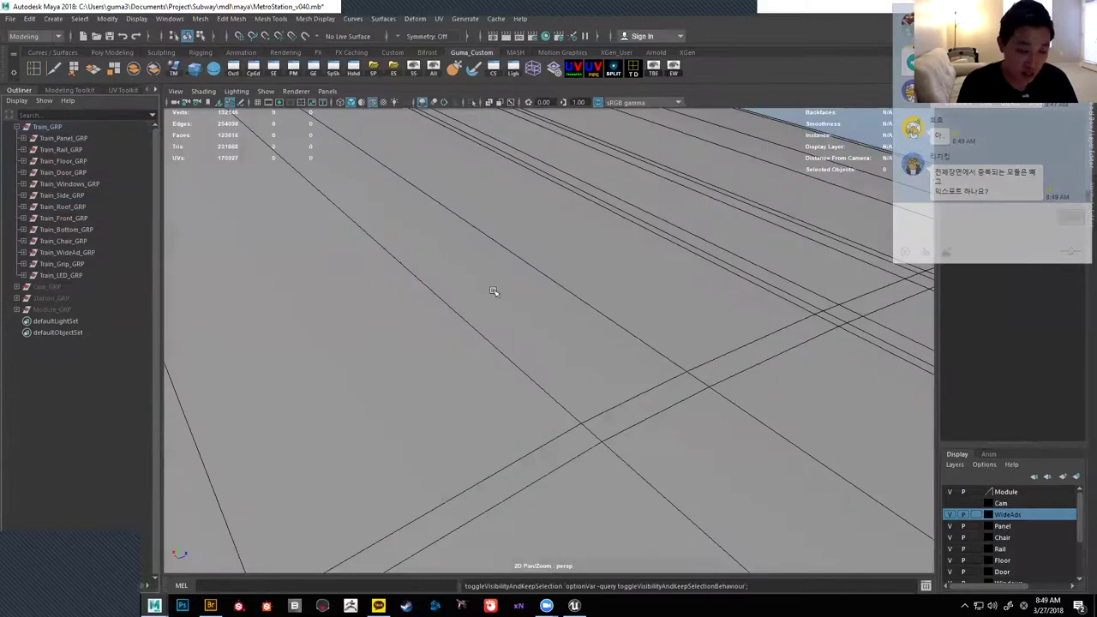
key("h")
scroll(681, 304, "down", 5)
scroll(604, 308, "up", 1)
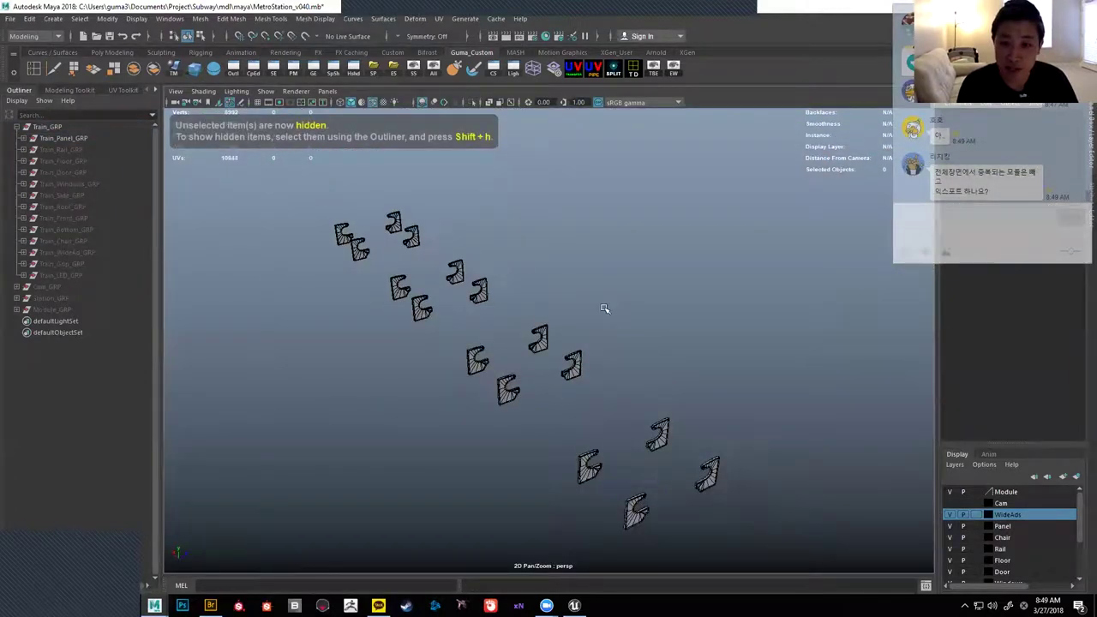
scroll(537, 328, "up", 2)
left_click(537, 328)
left_click_drag(626, 301, 841, 292, "alt")
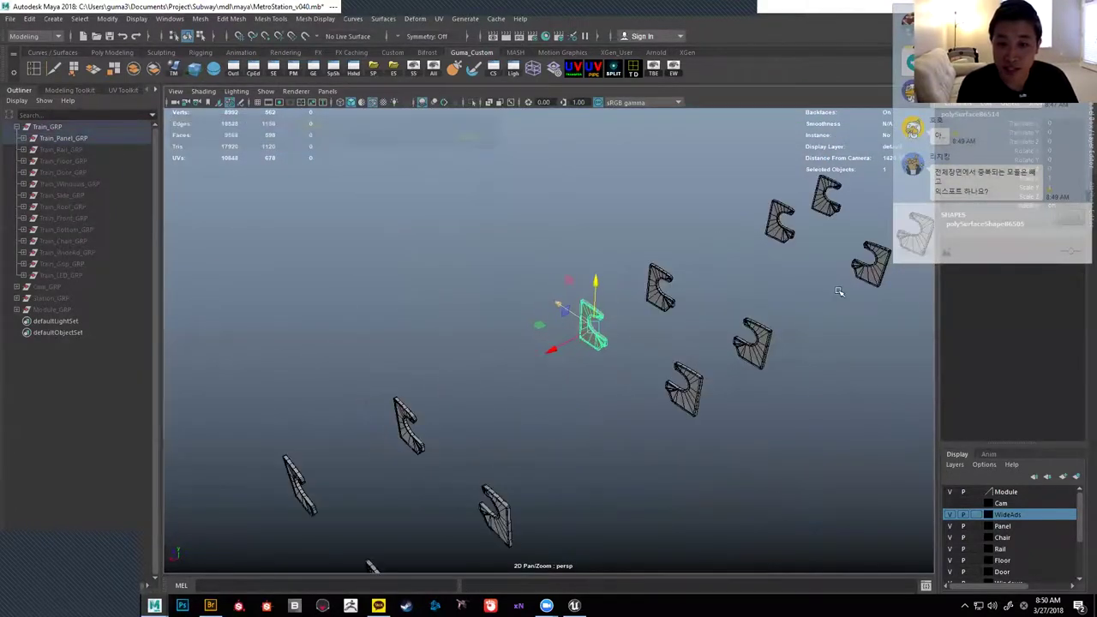
scroll(644, 292, "up", 5)
- Unhide the train, pick groups in the Outliner, and isolate and frame Train_Door_GRP
key("ctrl+shift+h")
left_click(114, 160)
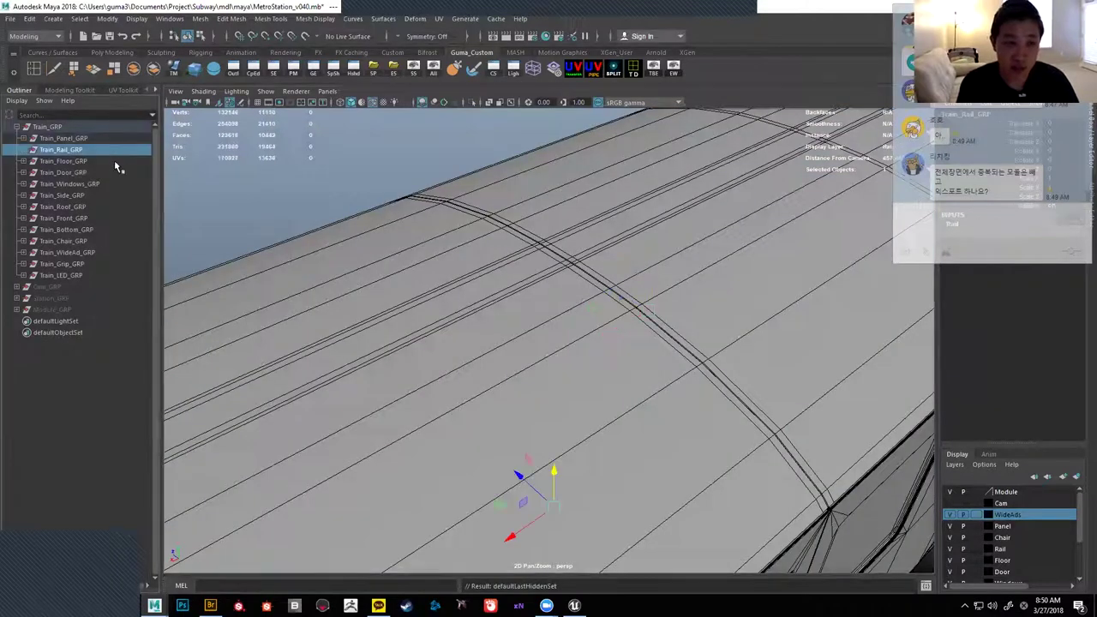
left_click(90, 206)
left_click(89, 229)
left_click(91, 150)
left_click(91, 162)
left_click(94, 173)
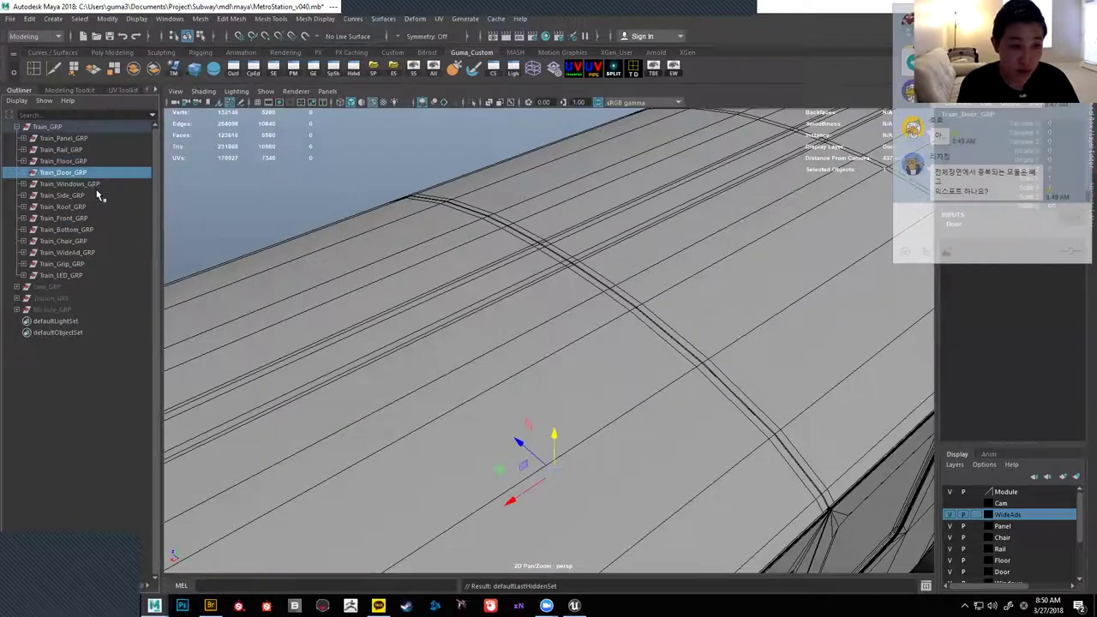
key("alt+h")
key("f")
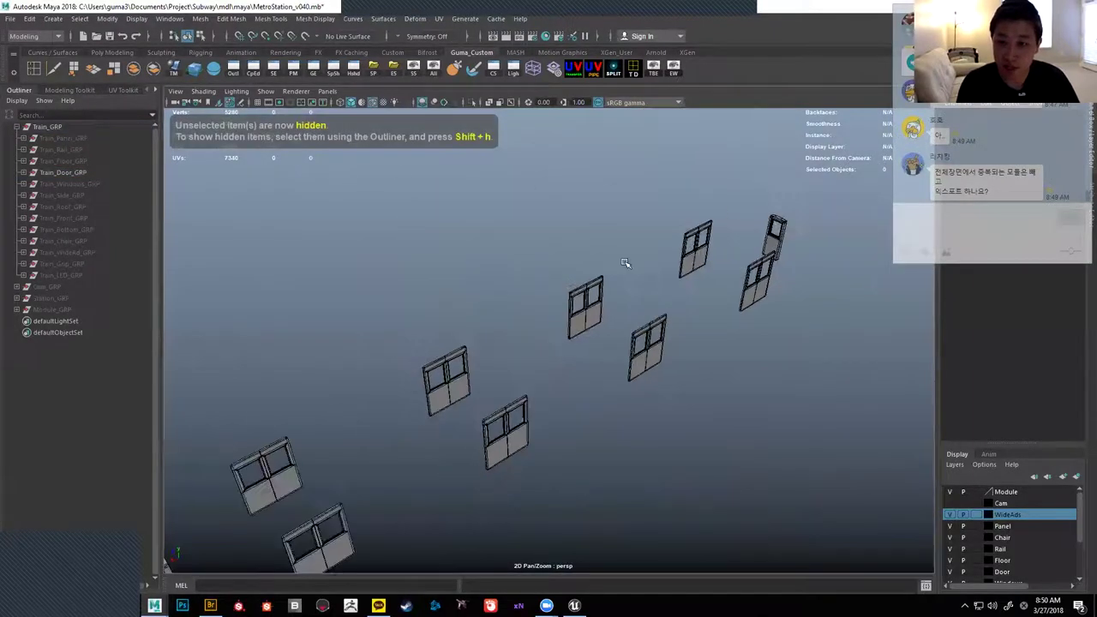
- Pick out a single door module and duplicate it with Ctrl+D
left_click(626, 265)
key("f")
scroll(544, 265, "down", 5)
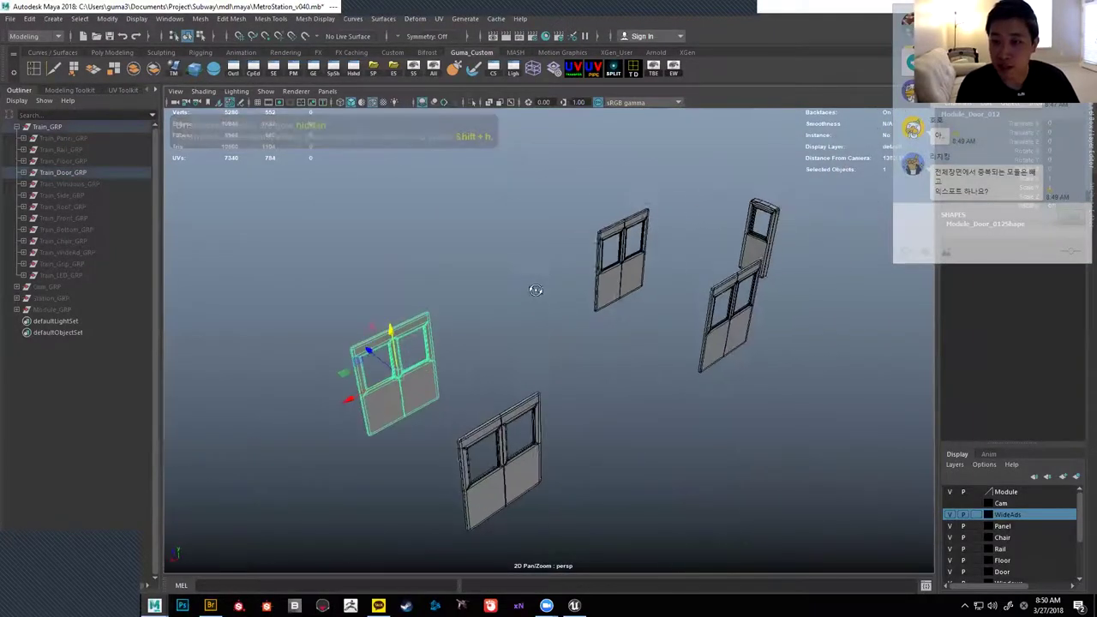
mouse_move(543, 264)
left_mouse_down("alt")
mouse_move(495, 246)
mouse_move(592, 276)
mouse_move(527, 333)
left_mouse_up("alt")
left_click_drag(619, 326, 534, 336, "alt")
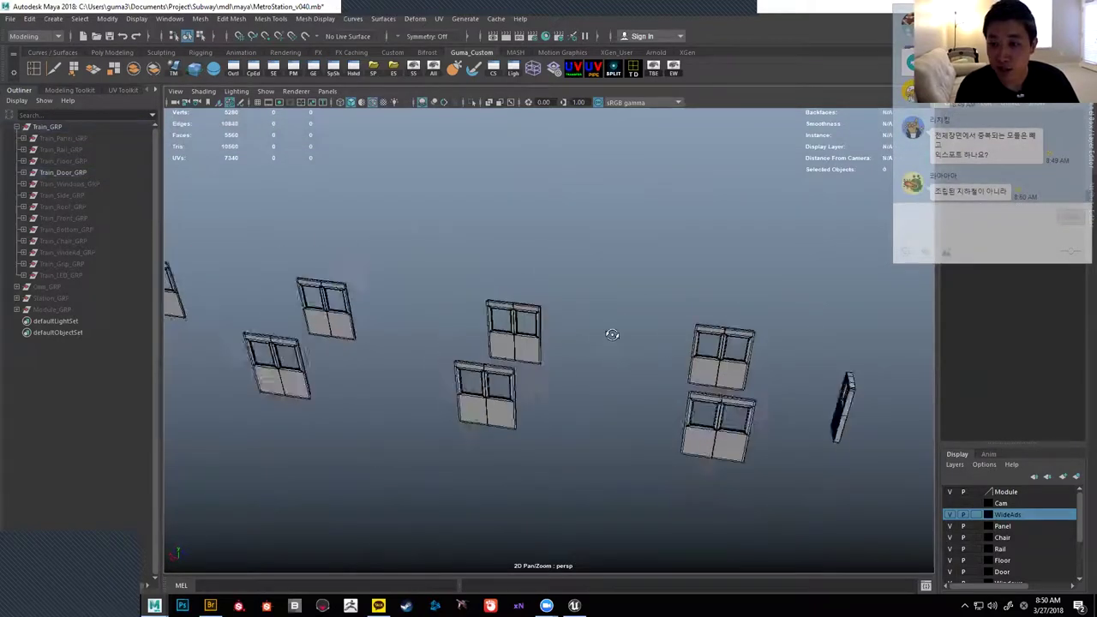
mouse_move(586, 306)
left_mouse_down("alt")
mouse_move(551, 335)
mouse_move(608, 352)
left_mouse_up("alt")
key("ctrl+d")
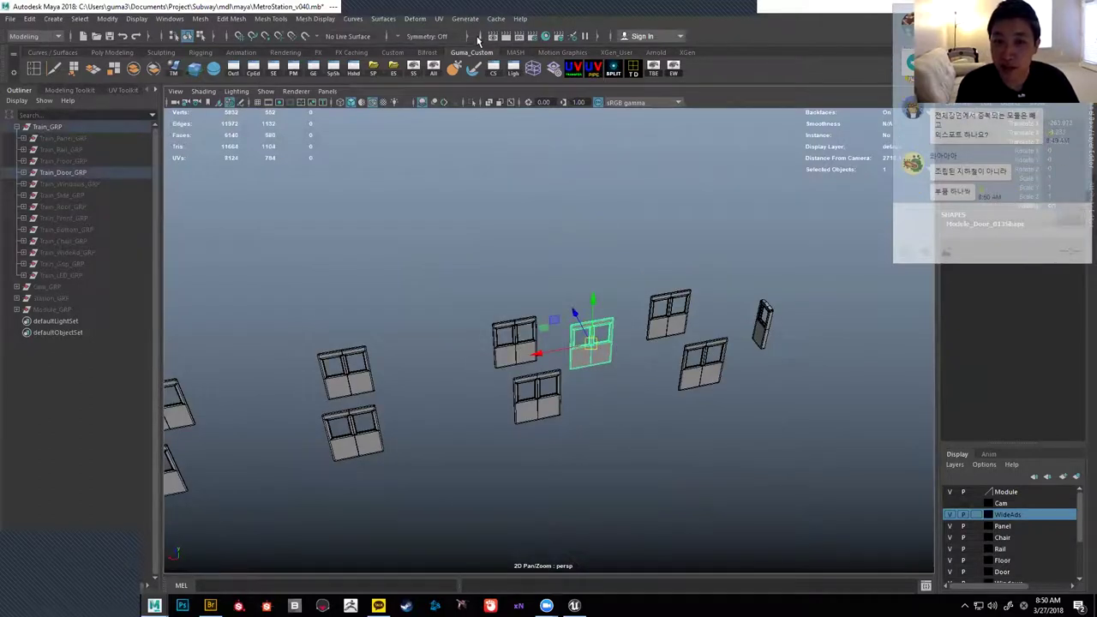
left_click(474, 36)
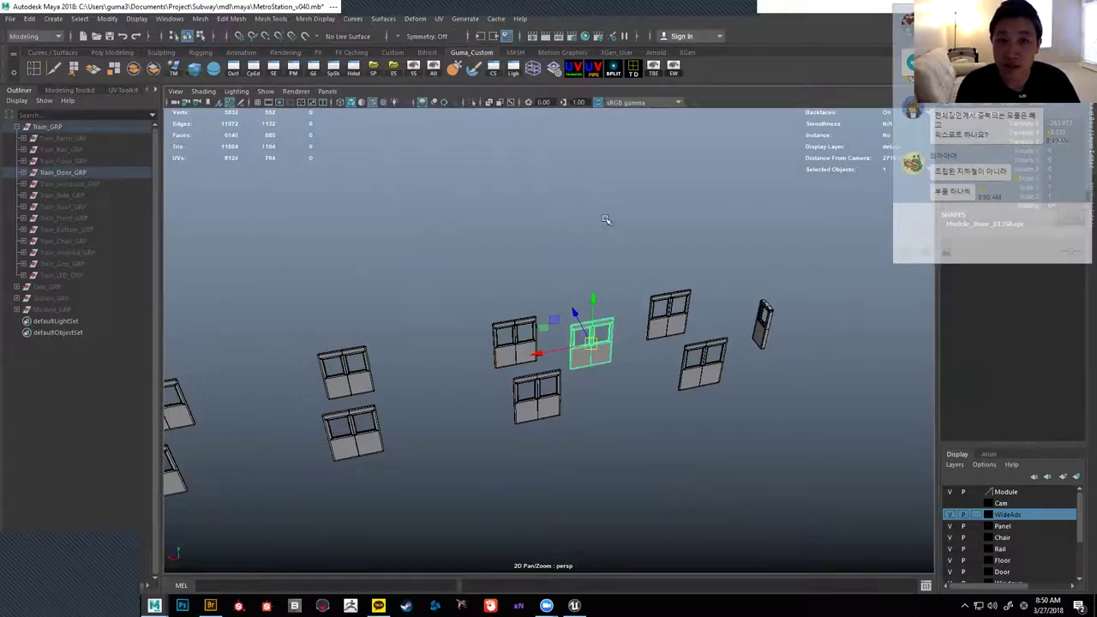
left_click_drag(717, 183, 705, 230, "alt")
- Move the door to the world origin via the status-line X/Y/Z fields and frame it
left_click(638, 36)
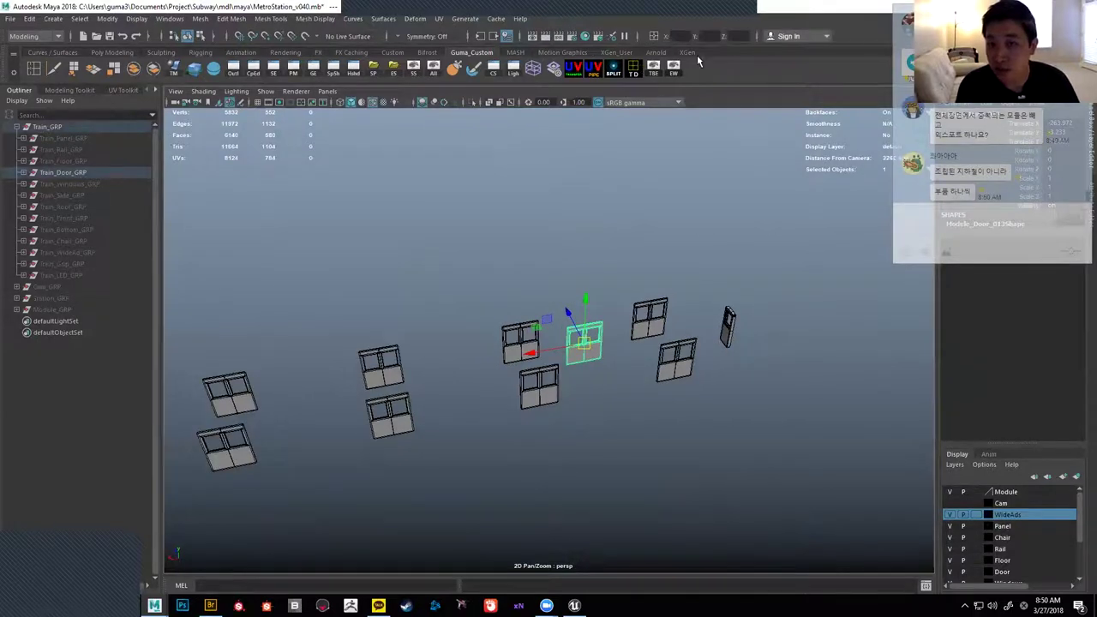
type("0")
key("Tab")
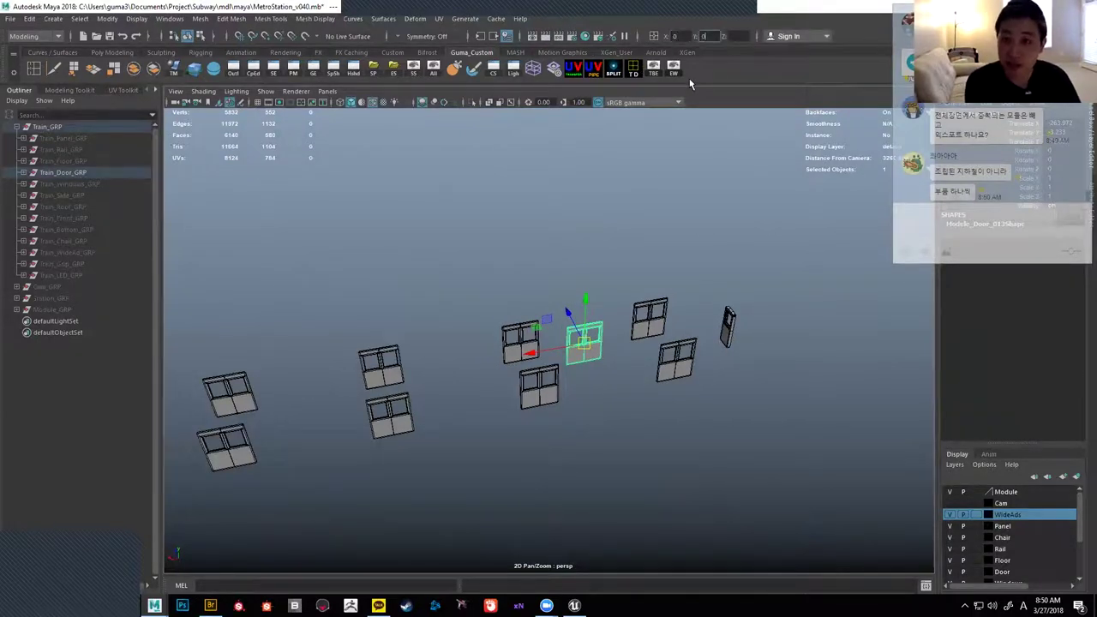
key("Tab")
key("Return")
key("f")
scroll(546, 263, "up", 3)
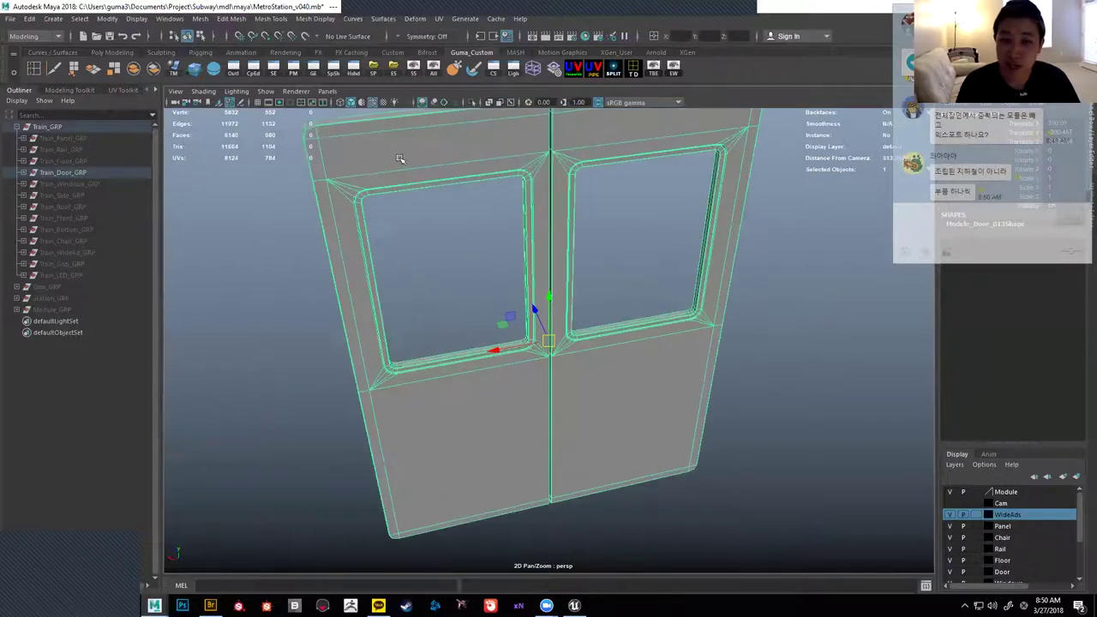
- Show the ground grid, view the door from several angles, then zoom out to all door modules
left_click(257, 102)
scroll(543, 254, "down", 3)
scroll(543, 255, "down", 3)
left_click_drag(544, 255, 752, 240, "alt")
scroll(752, 240, "up", 4)
scroll(635, 262, "up", 2)
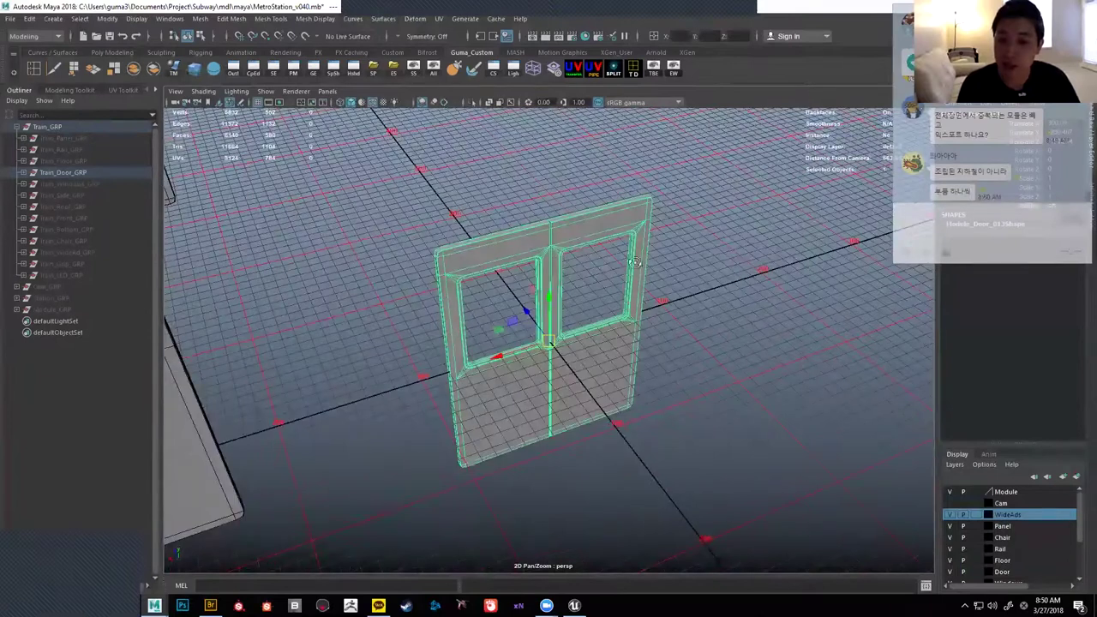
mouse_move(564, 253)
left_mouse_down("alt")
mouse_move(531, 249)
mouse_move(600, 329)
left_mouse_up("alt")
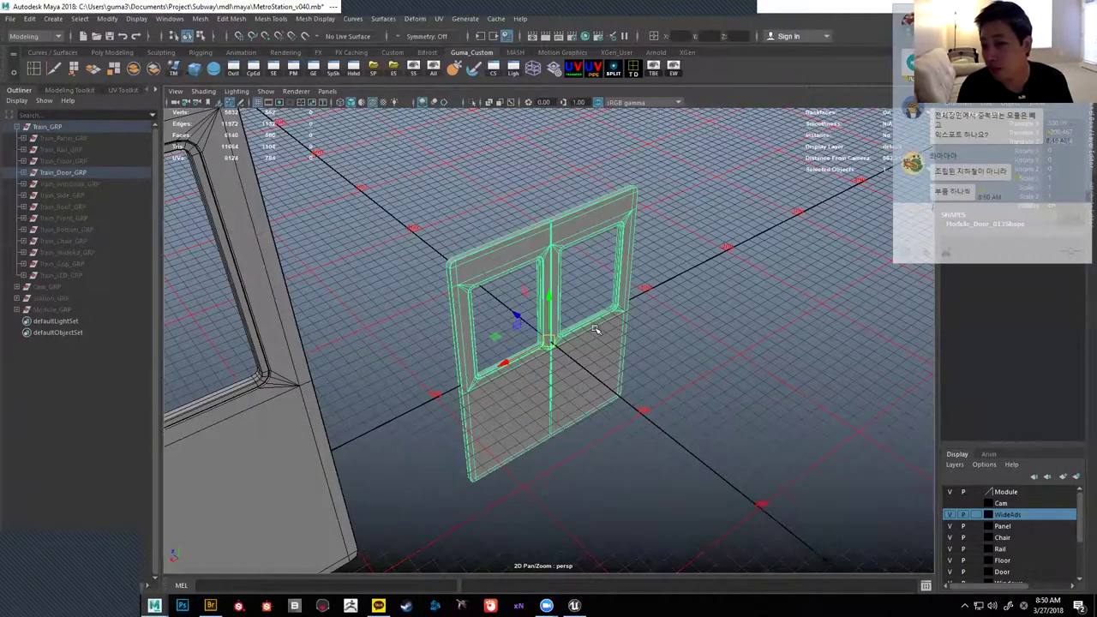
key("[")
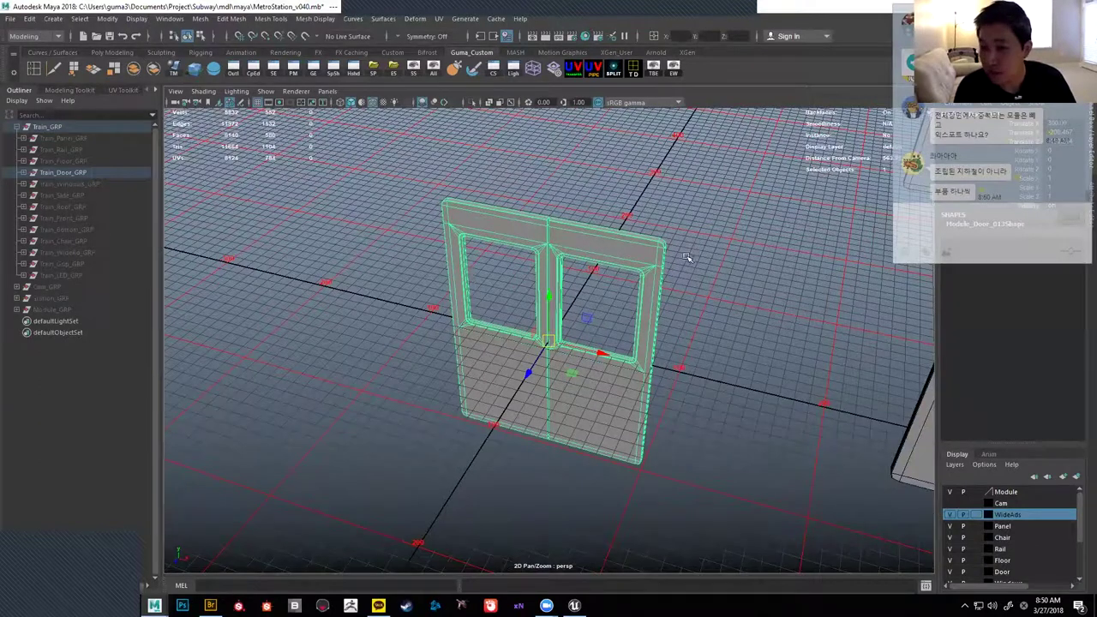
key("[")
key("[")
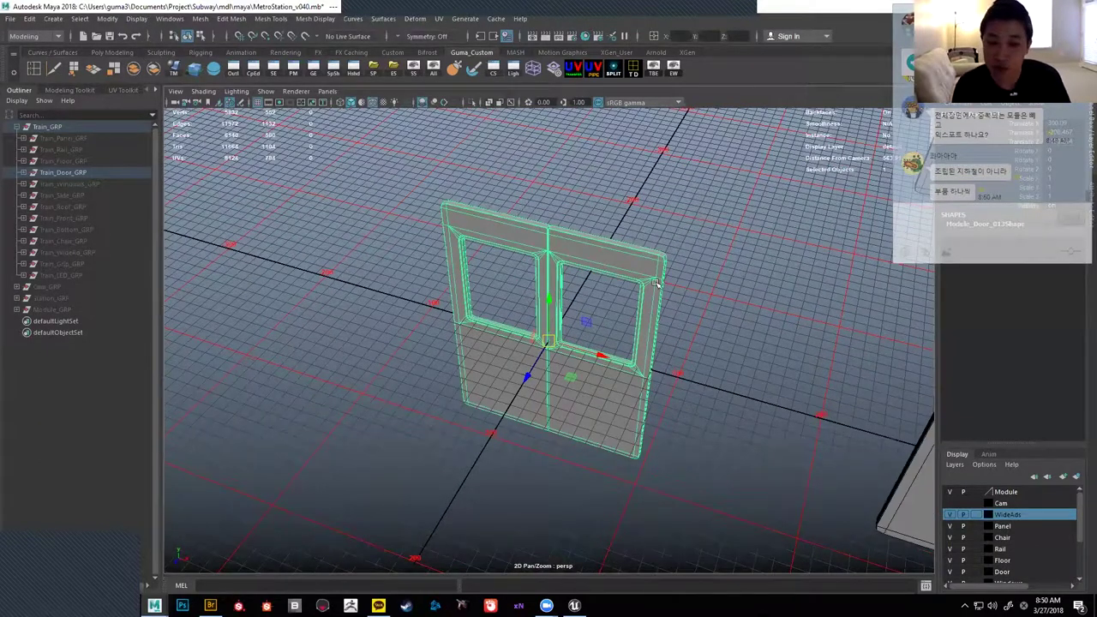
key("[")
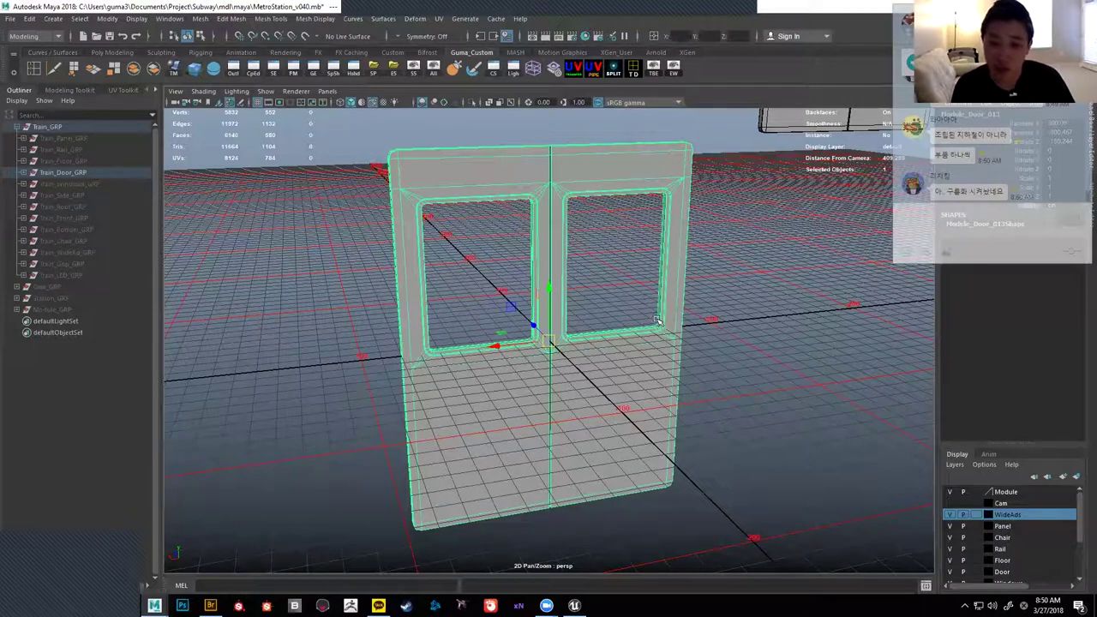
left_click(635, 244)
key("[")
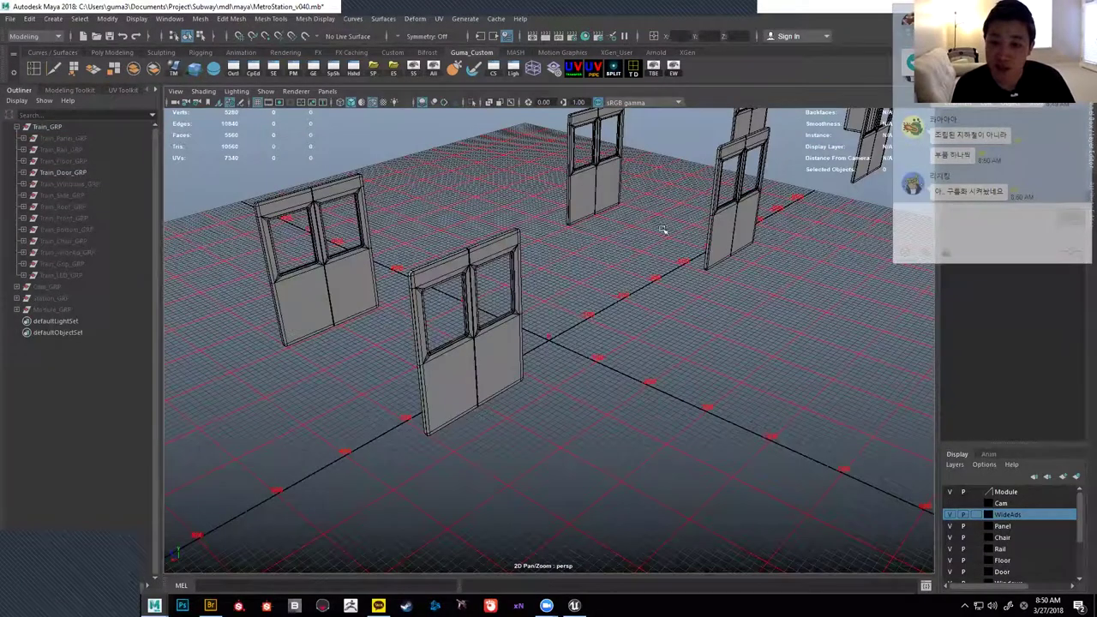
- Unhide the train, hide Train_Roof_GRP, look around inside the car, and select Train_Panel_GRP
key("h")
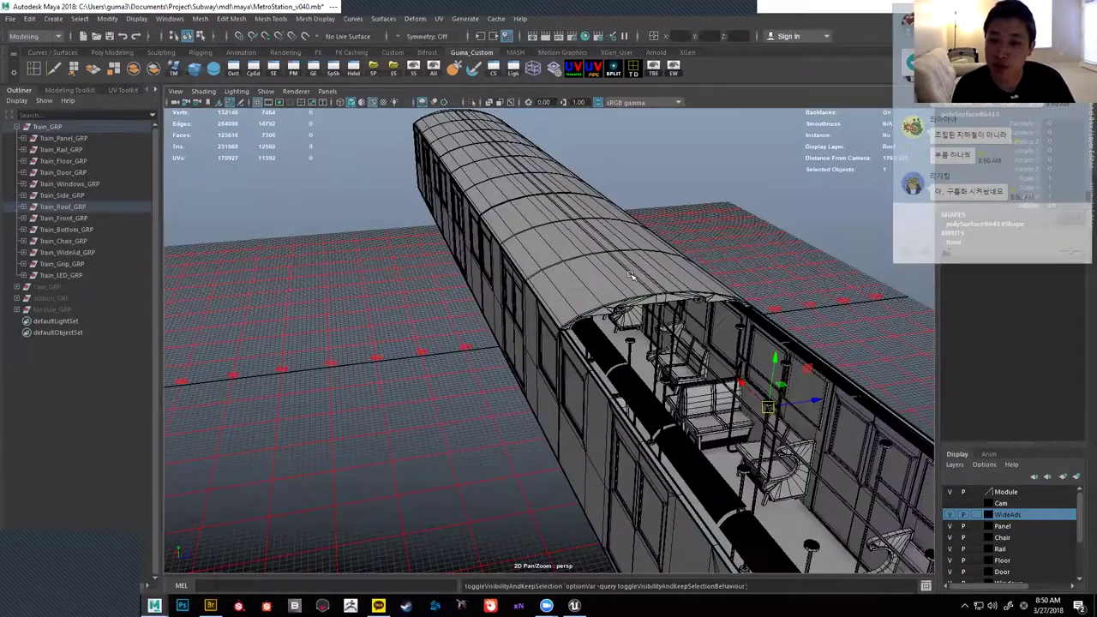
key("ctrl+h")
key("[")
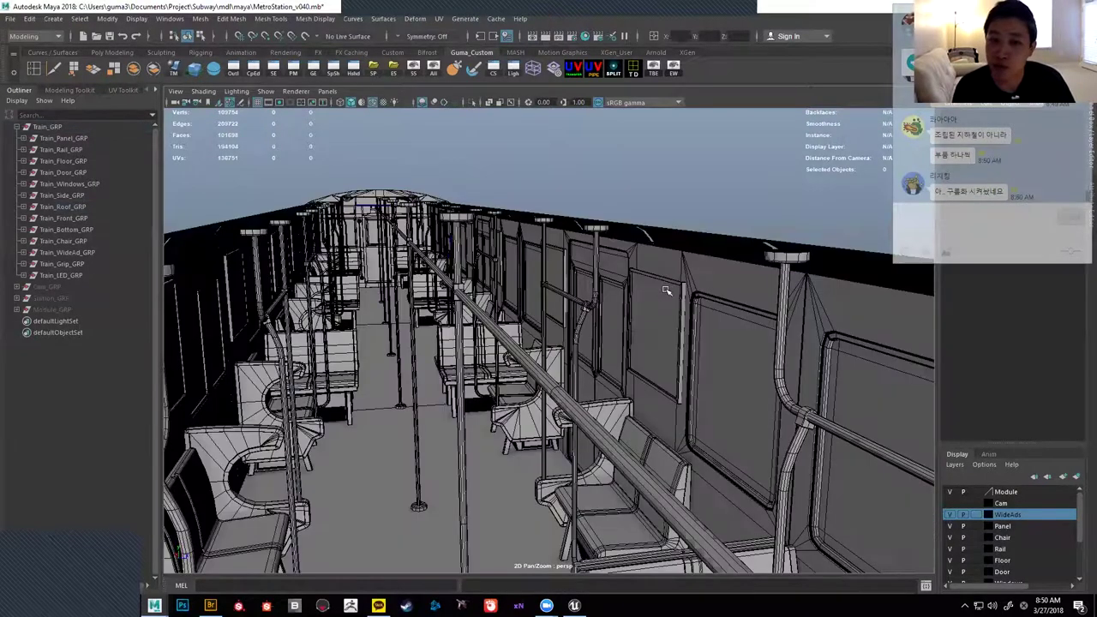
key("[")
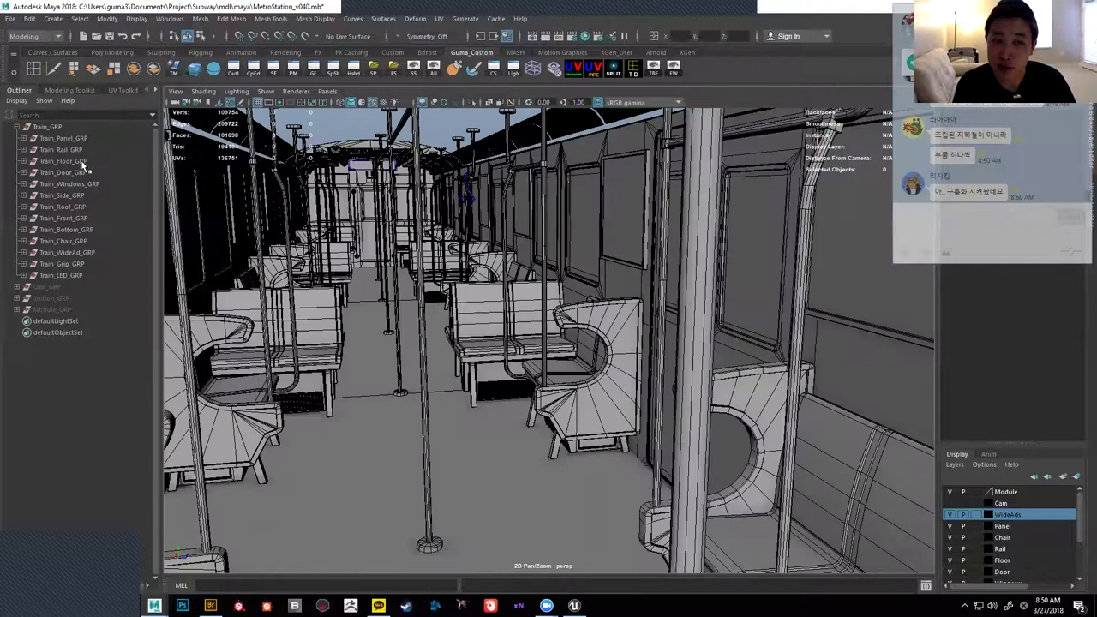
key("[")
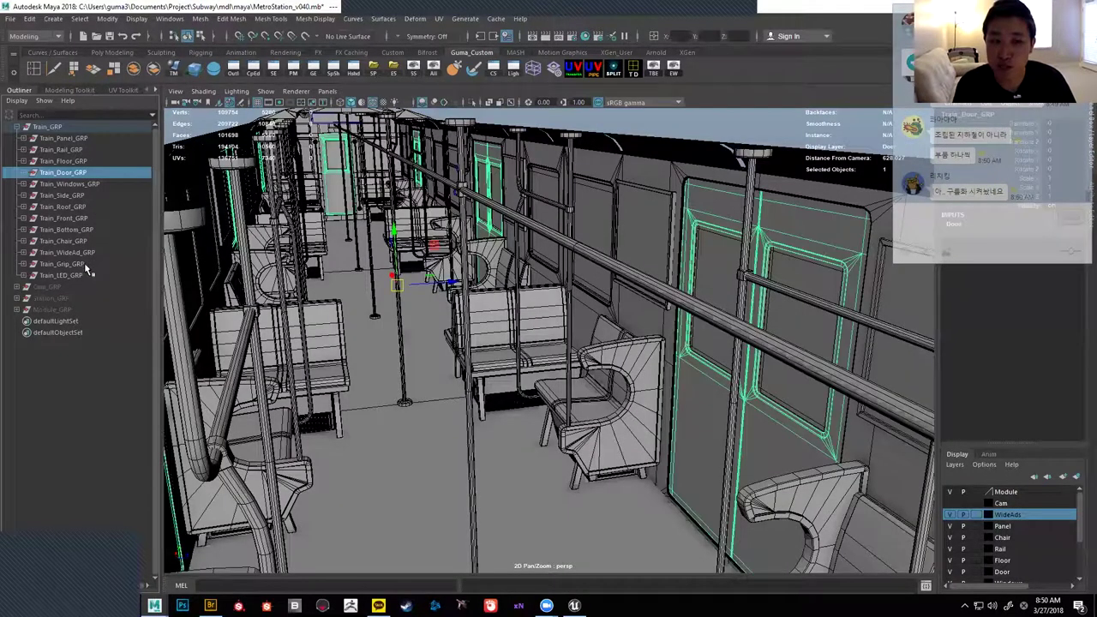
key("Down")
key("Down")
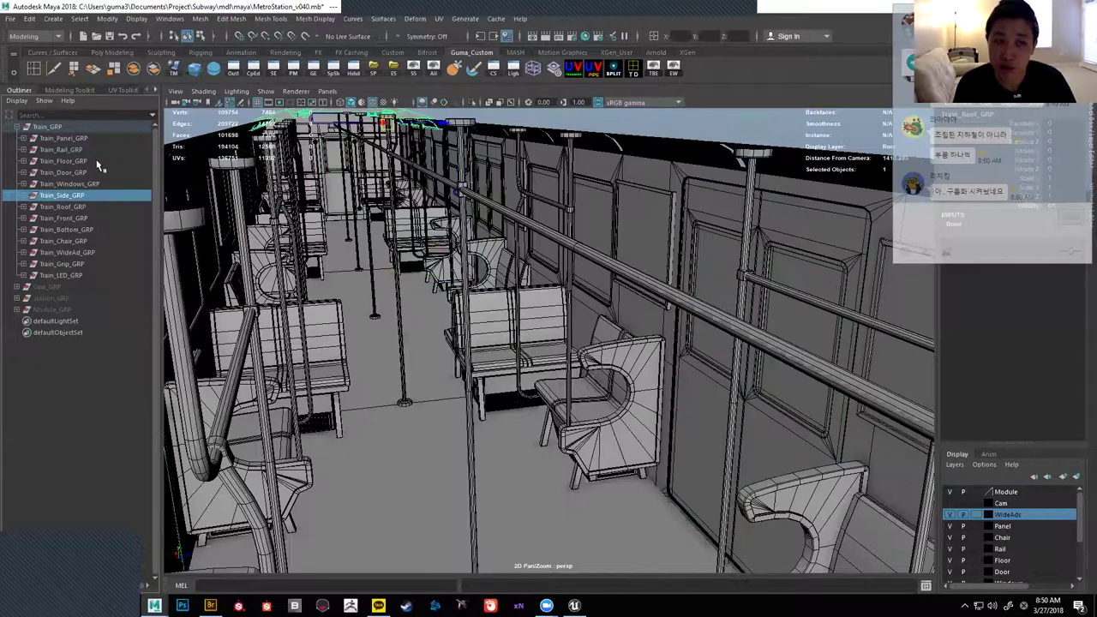
left_click(101, 139)
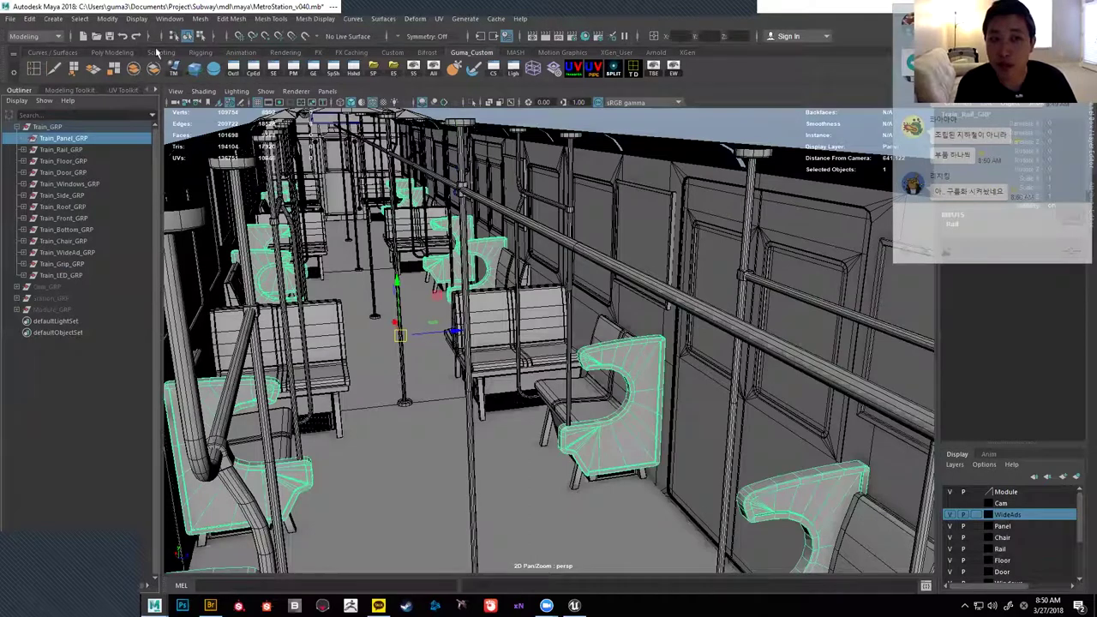
- Open Hypershade from Windows > Rendering Editors, review the rail and floor groups' materials, then minimize it
left_click(169, 18)
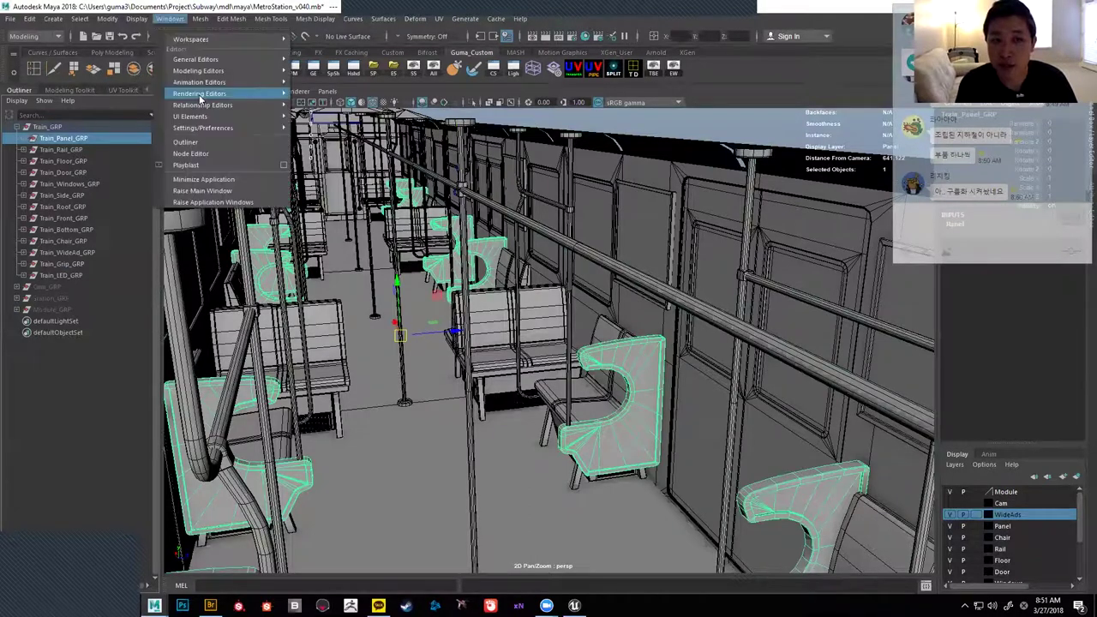
mouse_move(200, 92)
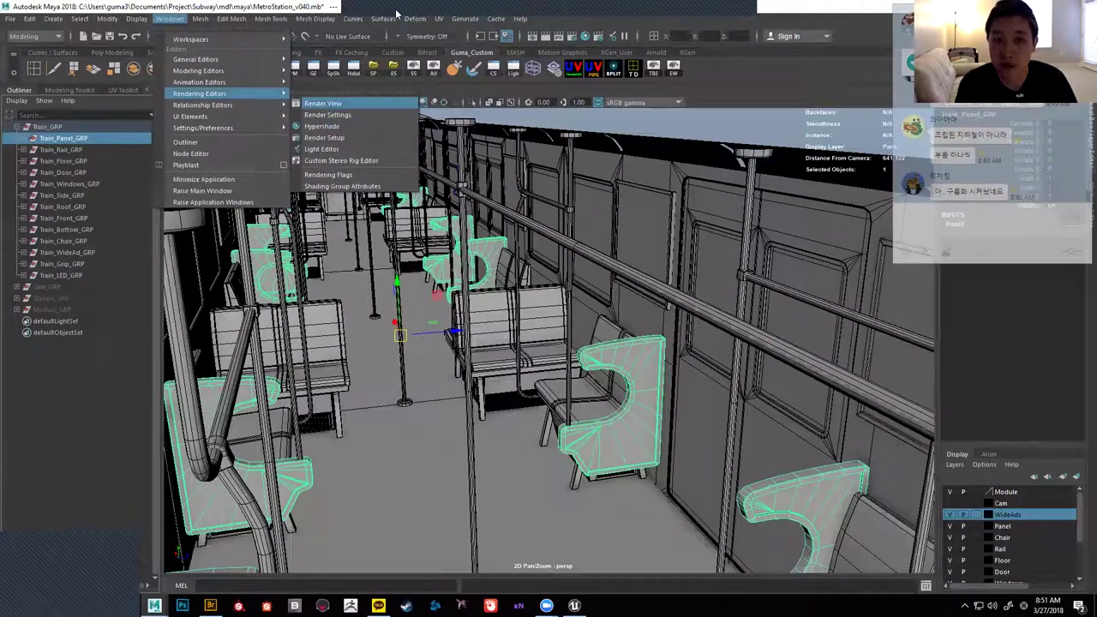
left_click(410, 184)
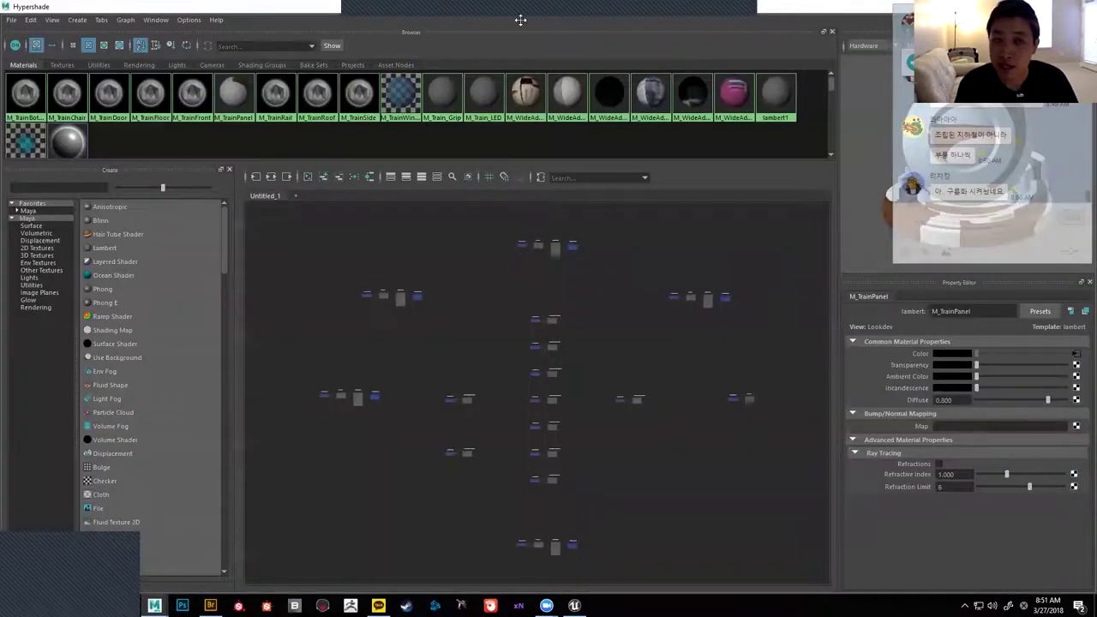
double_click(520, 19)
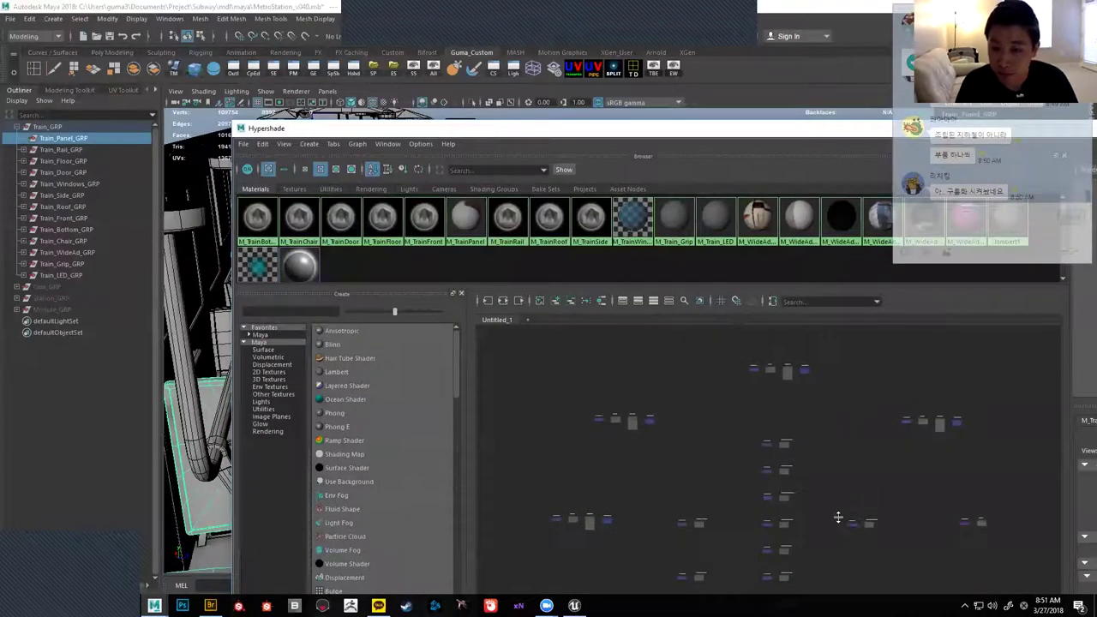
left_click_drag(233, 120, 527, 245)
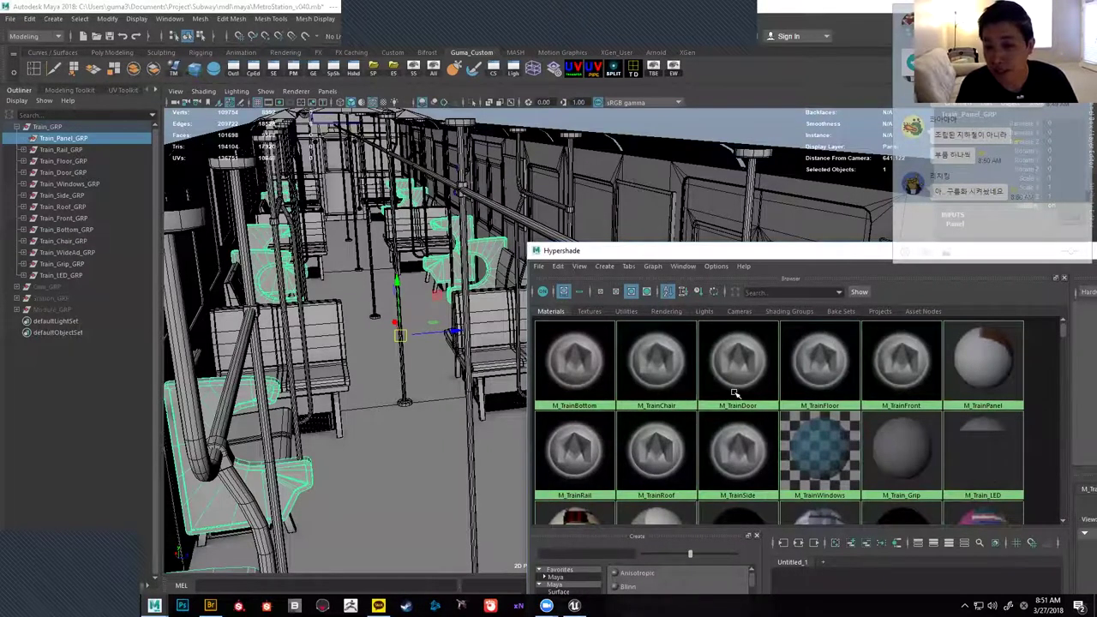
left_click(89, 151)
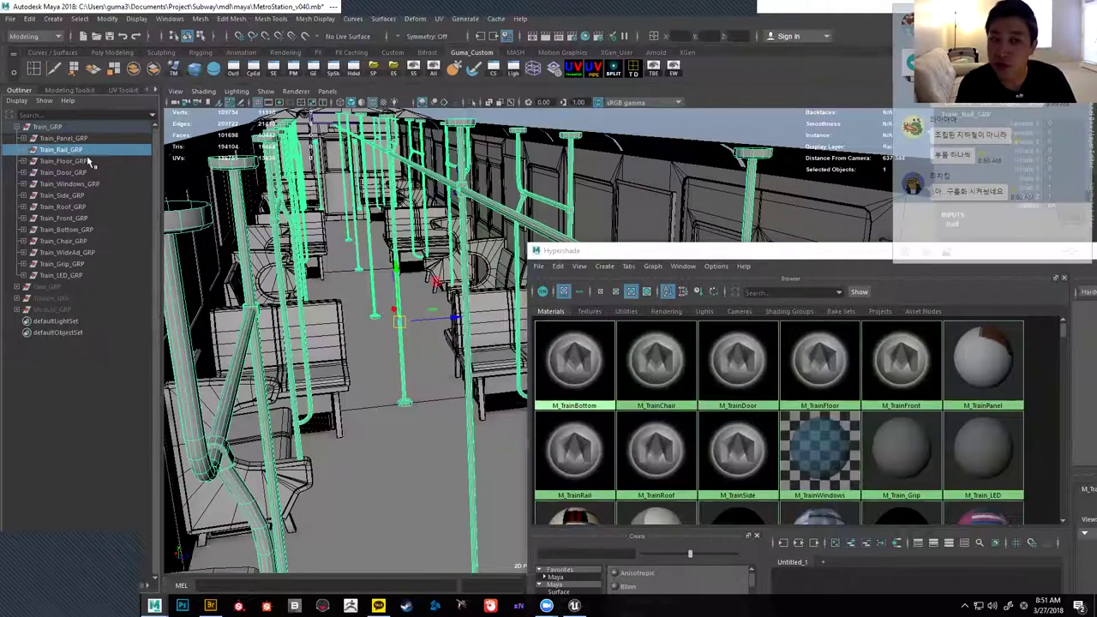
left_click(87, 160)
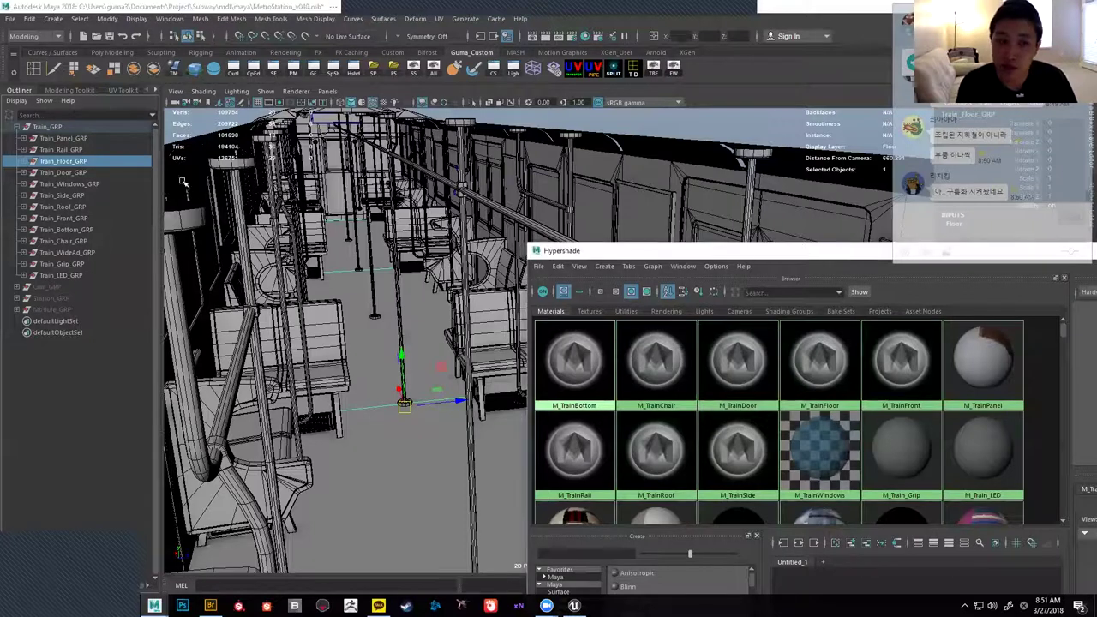
left_click_drag(841, 255, 412, 251)
key("super+Down")
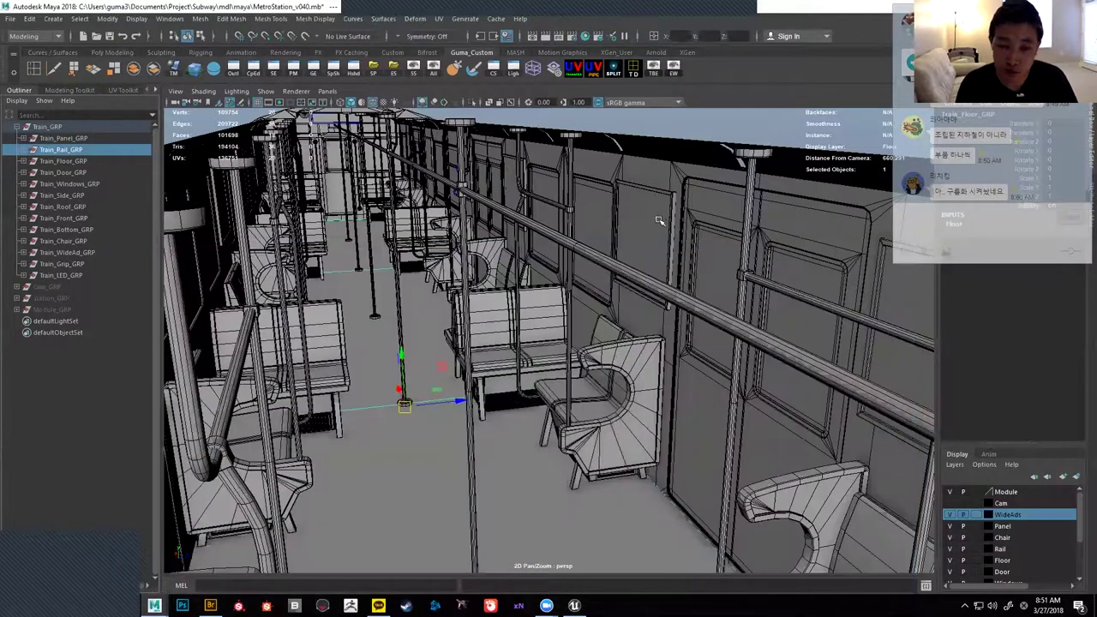
- Select Train_Rail_GRP, frame the train, and add a UV Editor pane beside the perspective
left_click(666, 221)
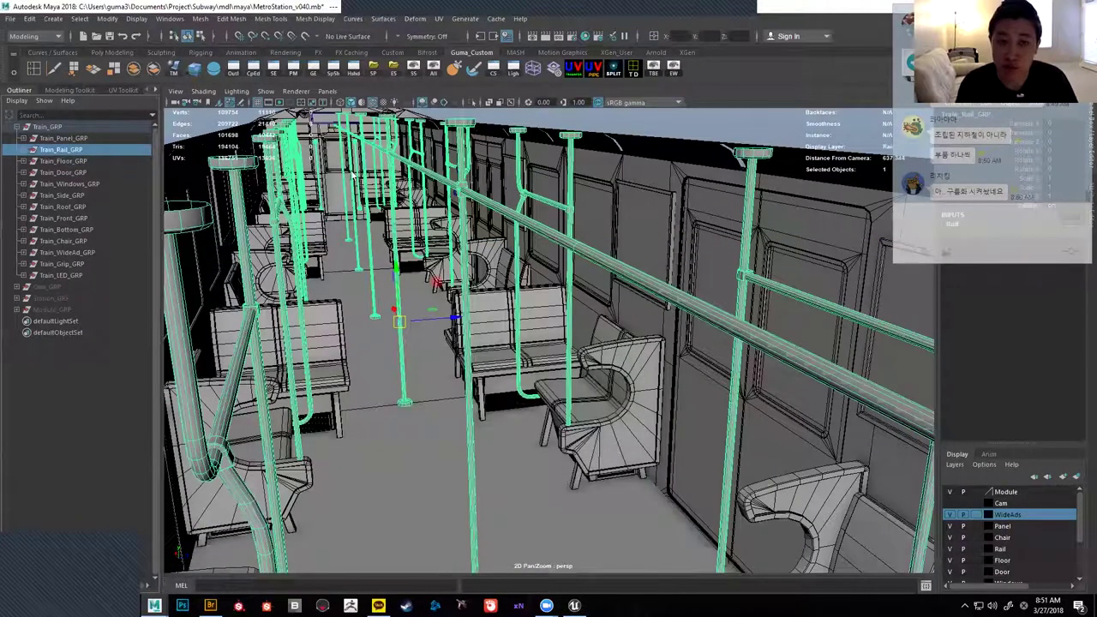
key("f")
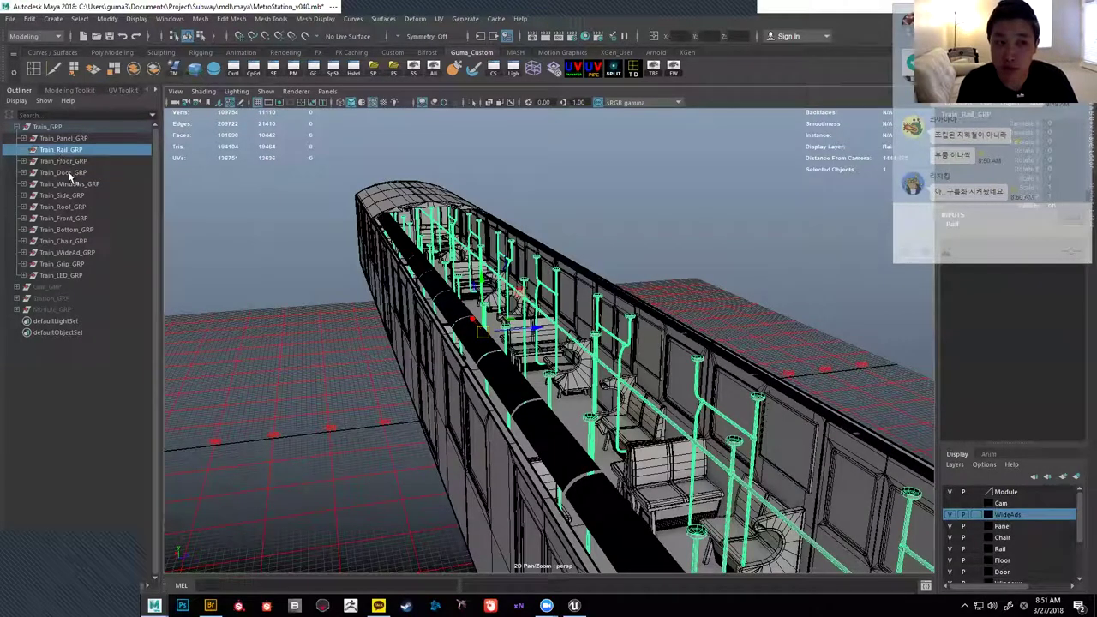
key("ctrl+u")
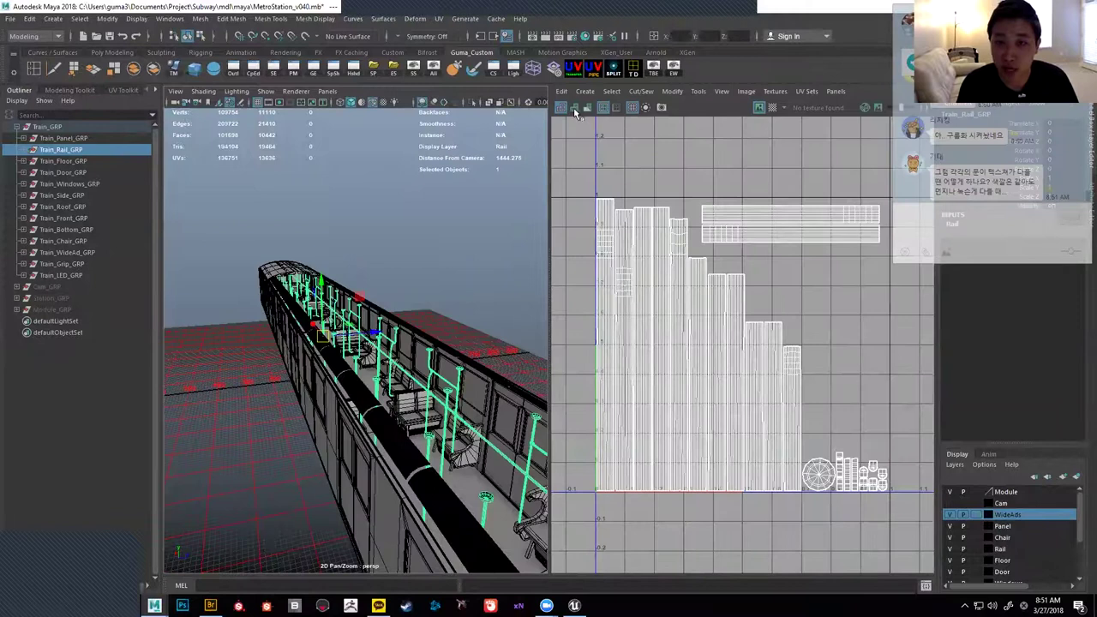
- Display the UV shells of the Windows, Side, Roof and Front train groups in turn
left_click(72, 183)
left_click(84, 196)
left_click(85, 207)
left_click(94, 218)
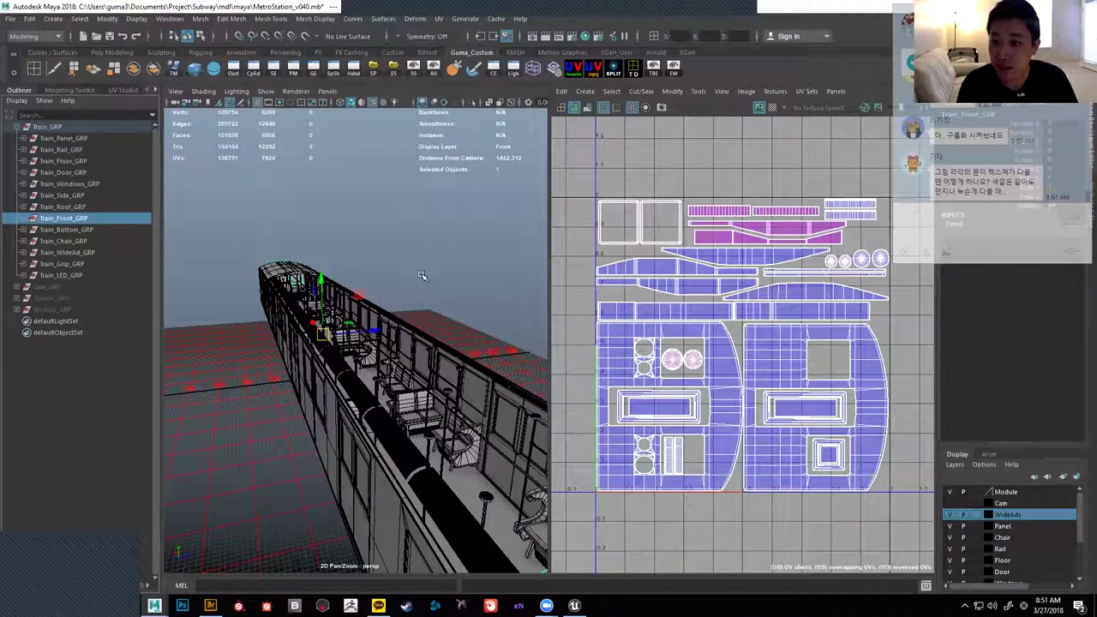
- Clear the selection, move into the train interior and frame a window piece's UVs
key("Up")
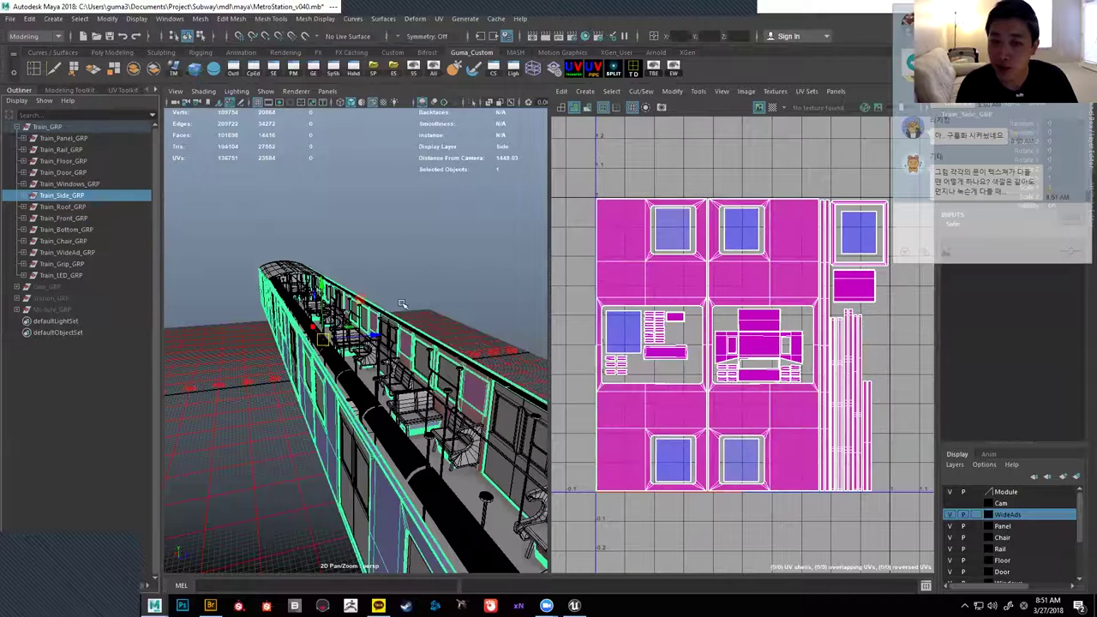
left_click(425, 250)
left_click_drag(424, 266, 407, 282, "alt")
left_click(392, 230)
key("f")
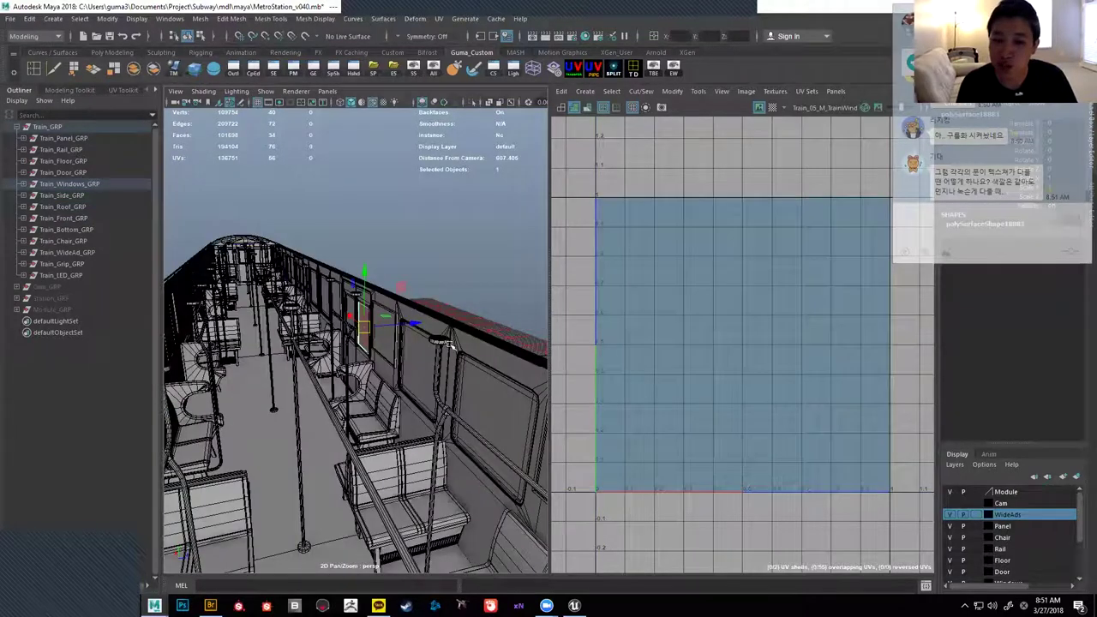
- Show the UVs of the wide advertisement and the train panel group
left_click(300, 233)
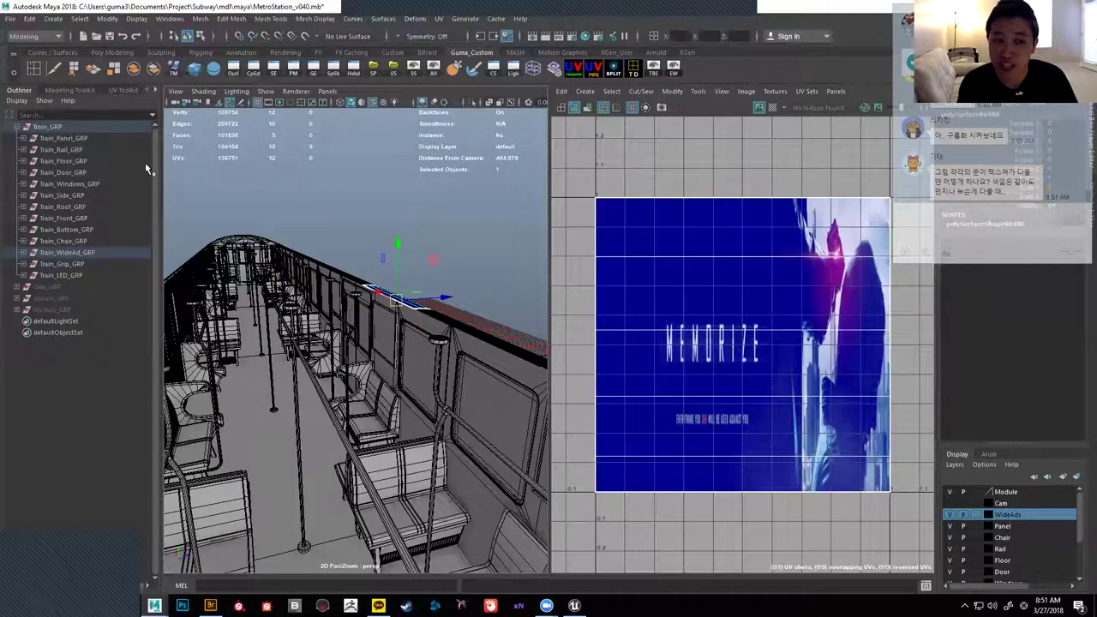
scroll(437, 285, "down", 5)
left_click(333, 341)
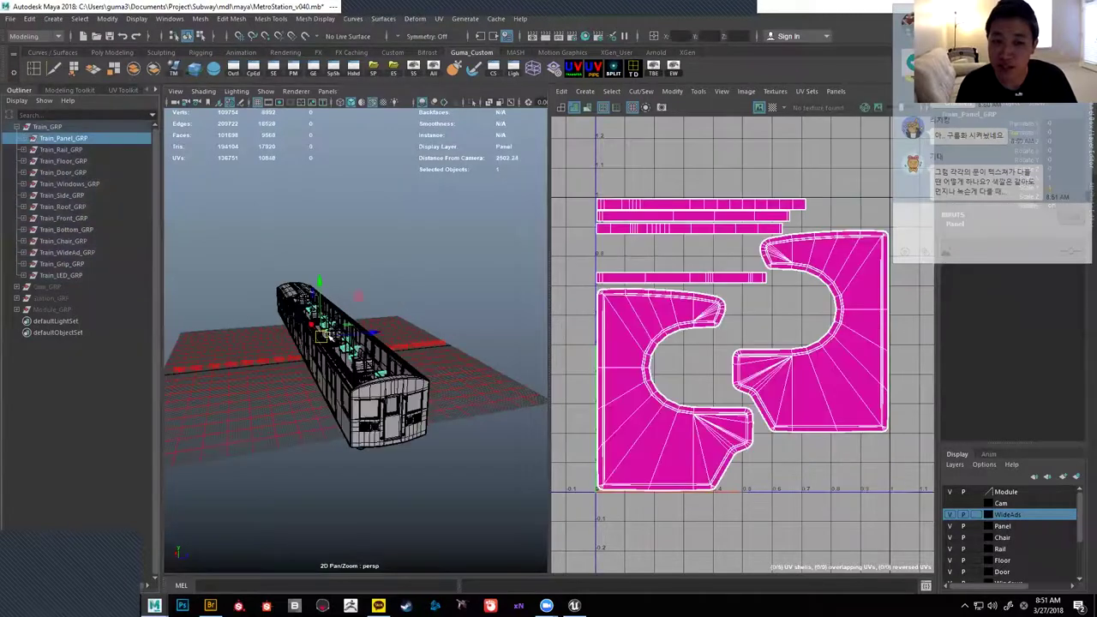
scroll(468, 272, "up", 2)
scroll(468, 272, "up", 5)
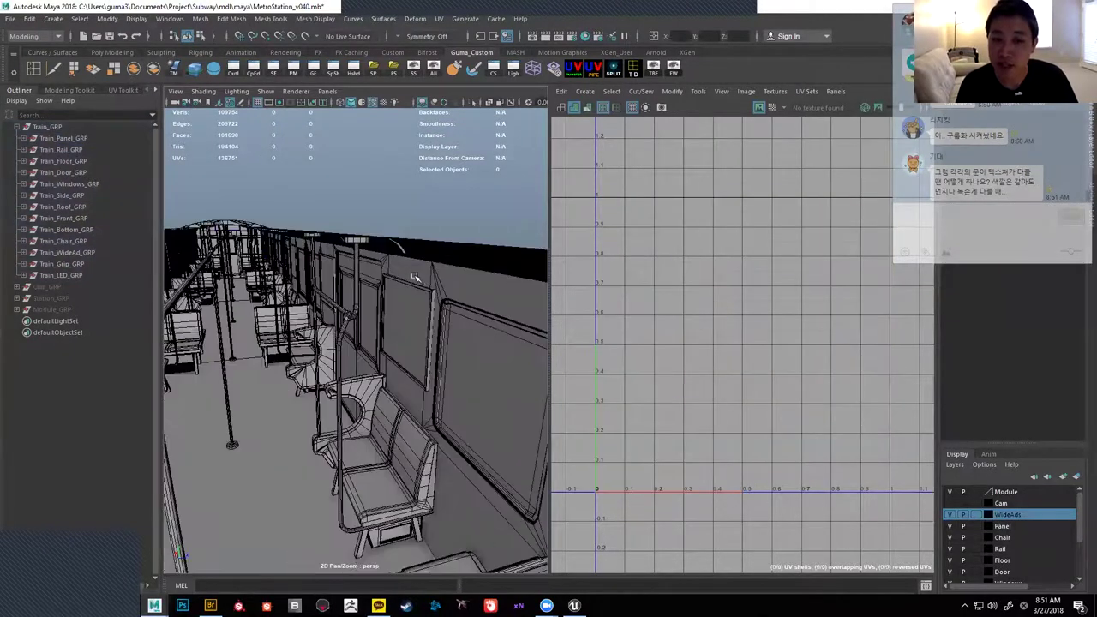
- Frame a single train panel, then switch toward Unreal Editor
left_click(429, 278)
left_click(437, 285)
key("f")
key("alt+Tab")
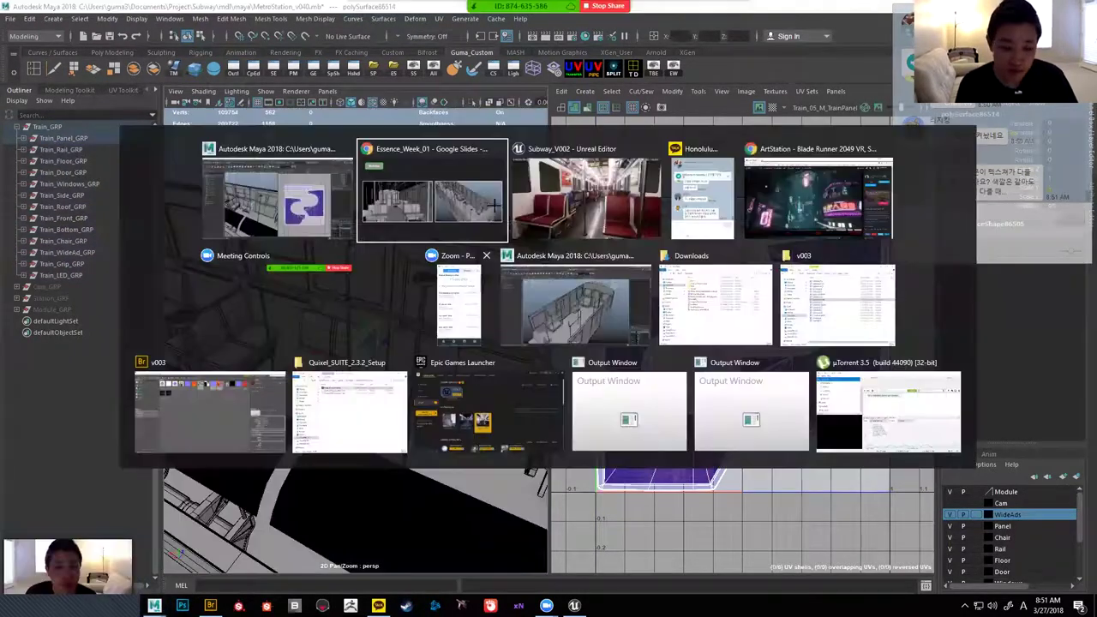
key("alt+Tab")
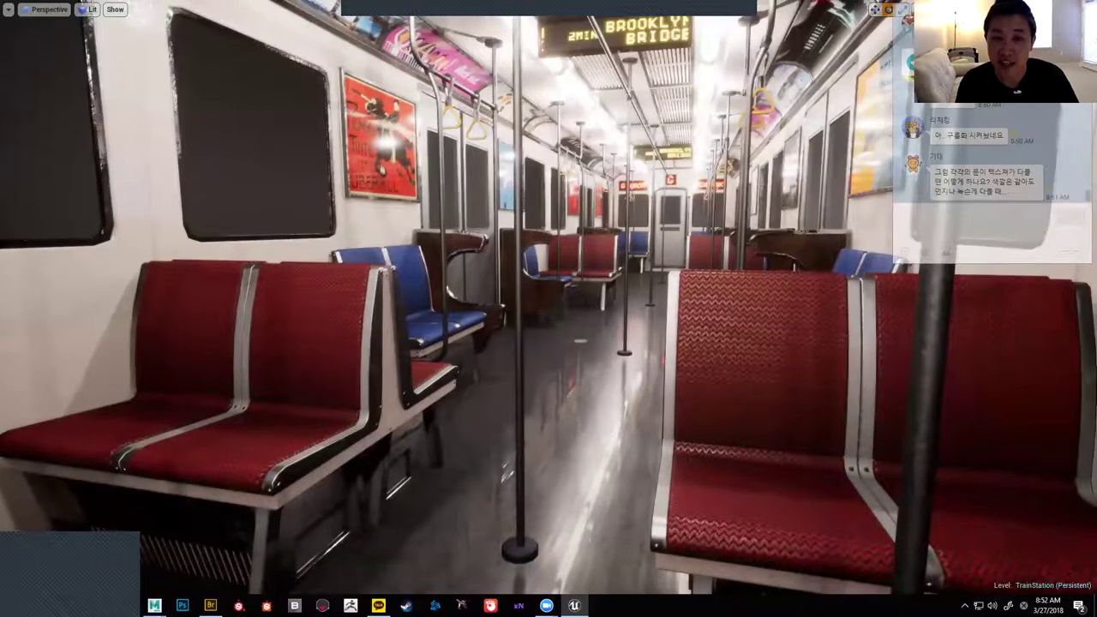
- Fly down the subway car and drag a hand strap near the Brooklyn sign
left_click_drag(483, 139, 510, 133)
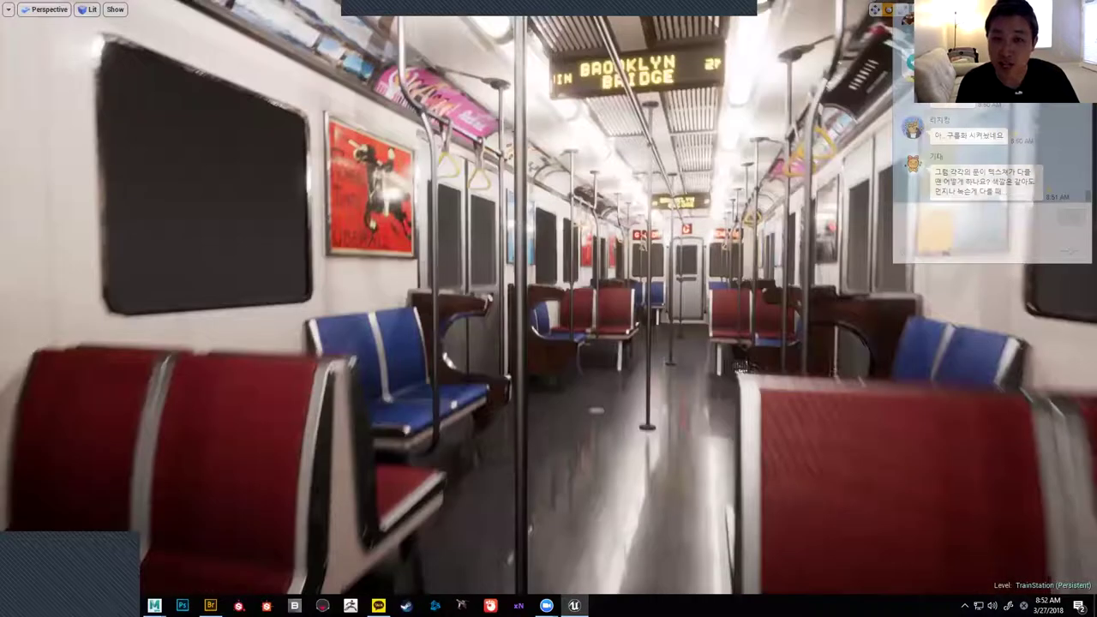
mouse_move(524, 173)
left_mouse_down()
mouse_move(318, 142)
mouse_move(243, 152)
mouse_move(343, 142)
left_mouse_up()
left_click(524, 173)
mouse_move(577, 184)
left_mouse_down()
mouse_move(675, 175)
mouse_move(600, 155)
left_mouse_up()
- Inspect the moved strap around the carriage, undo the move twice, and switch windows
mouse_move(679, 86)
left_mouse_down()
mouse_move(583, 77)
mouse_move(565, 271)
left_mouse_up()
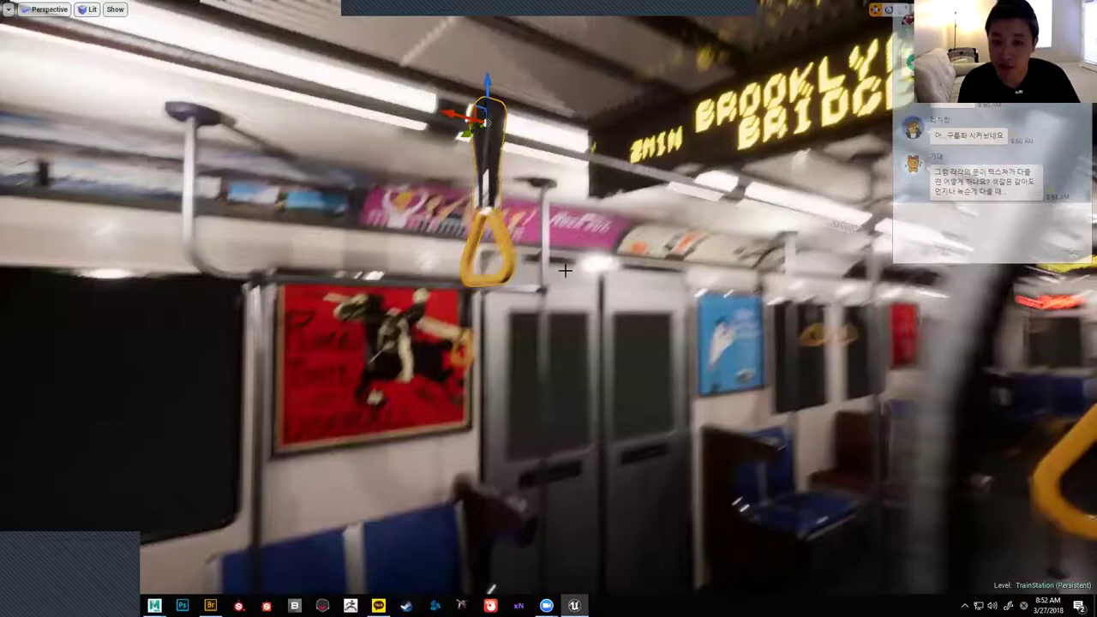
left_click_drag(521, 430, 515, 446)
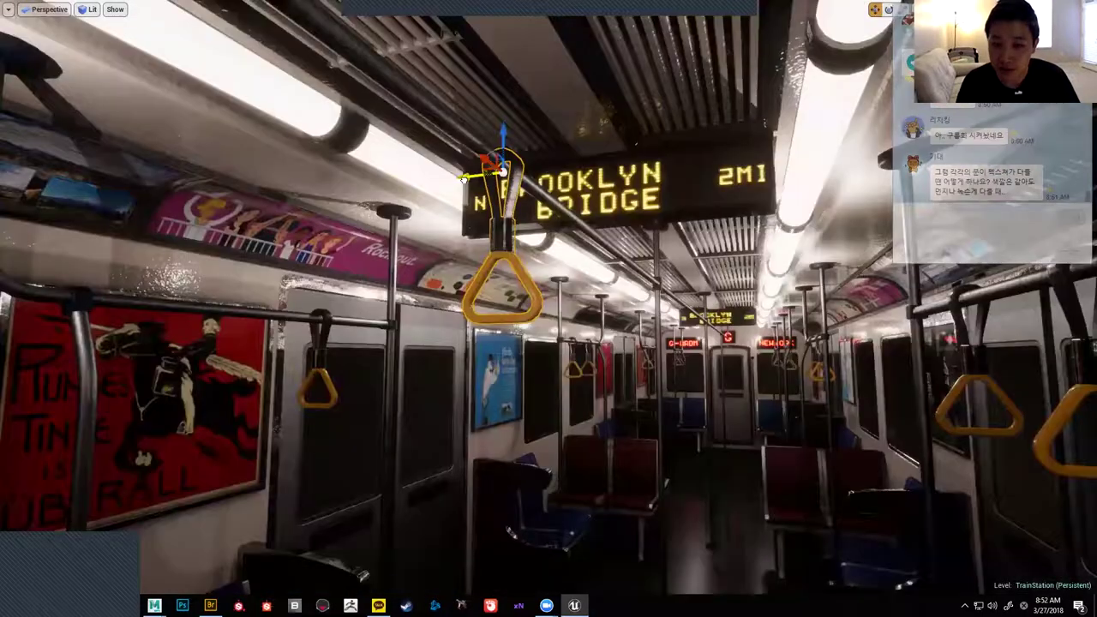
left_click_drag(520, 405, 523, 428)
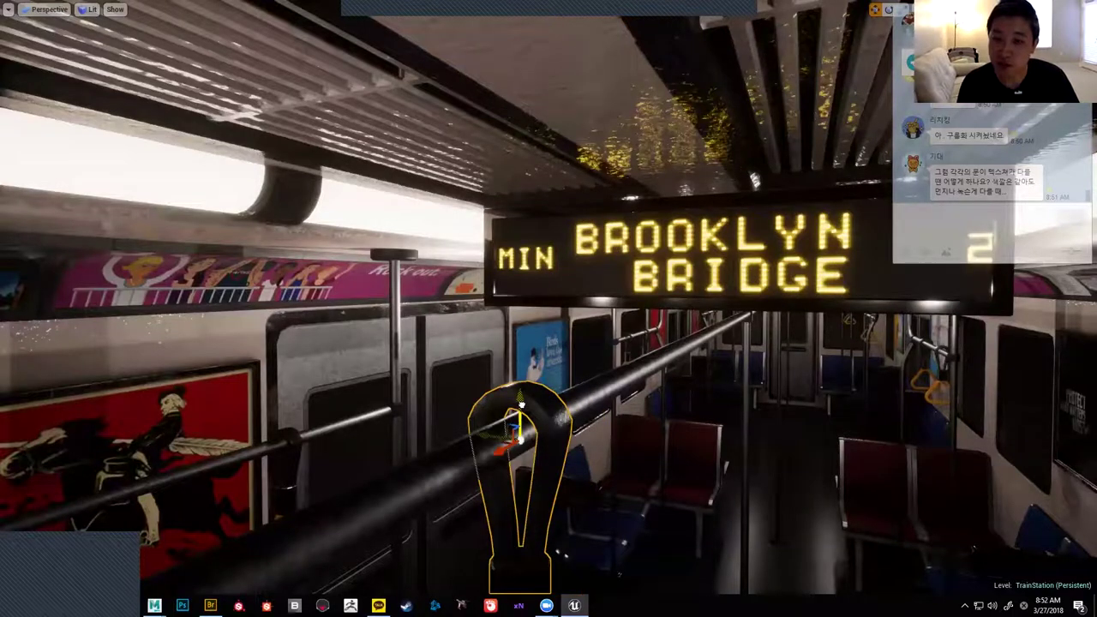
left_click_drag(521, 404, 645, 231)
scroll(662, 235, "up", 1)
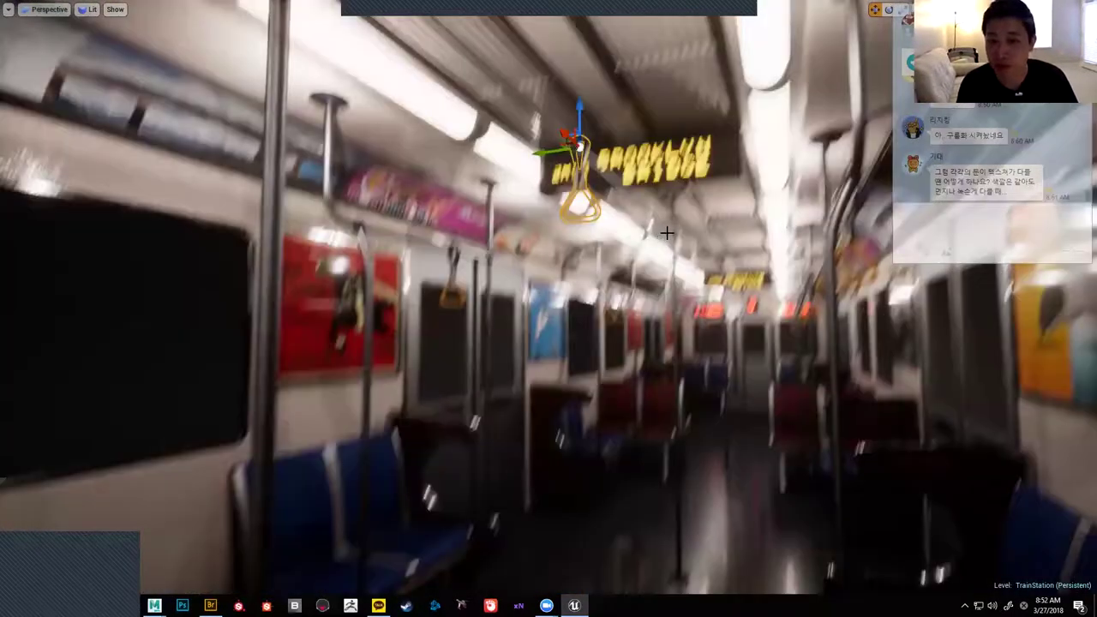
scroll(668, 230, "up", 1)
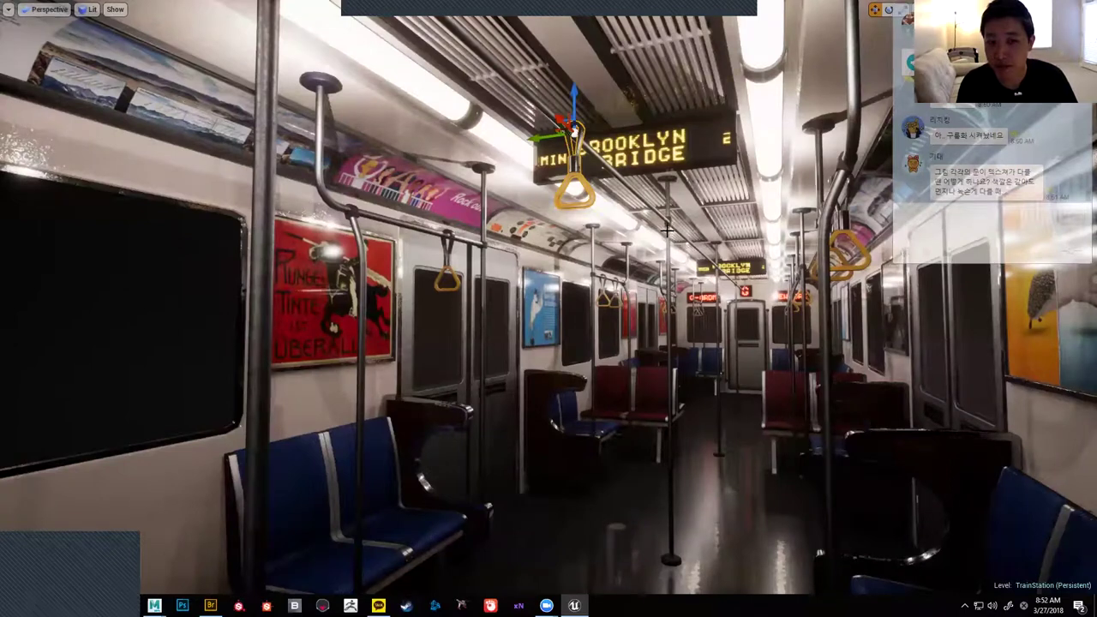
key("ctrl+z")
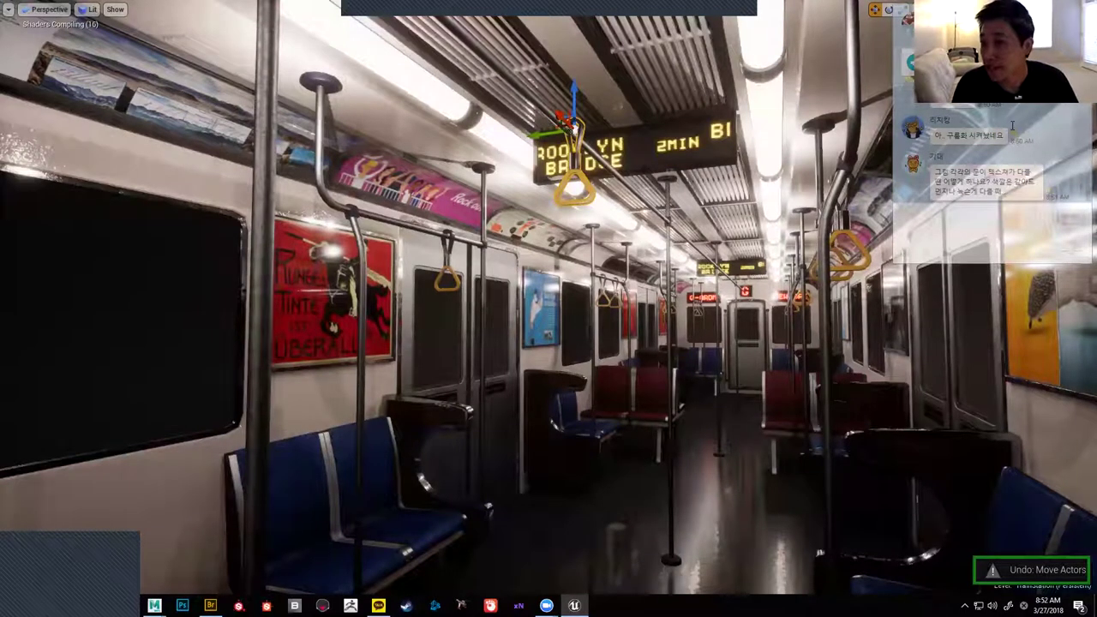
key("ctrl+z")
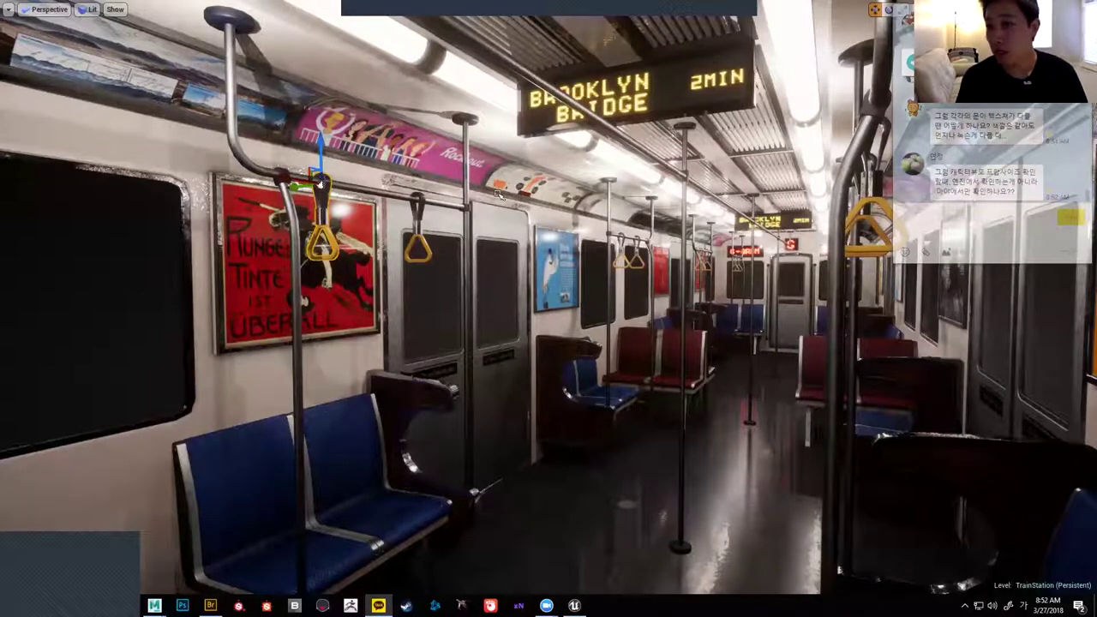
key("alt+Tab")
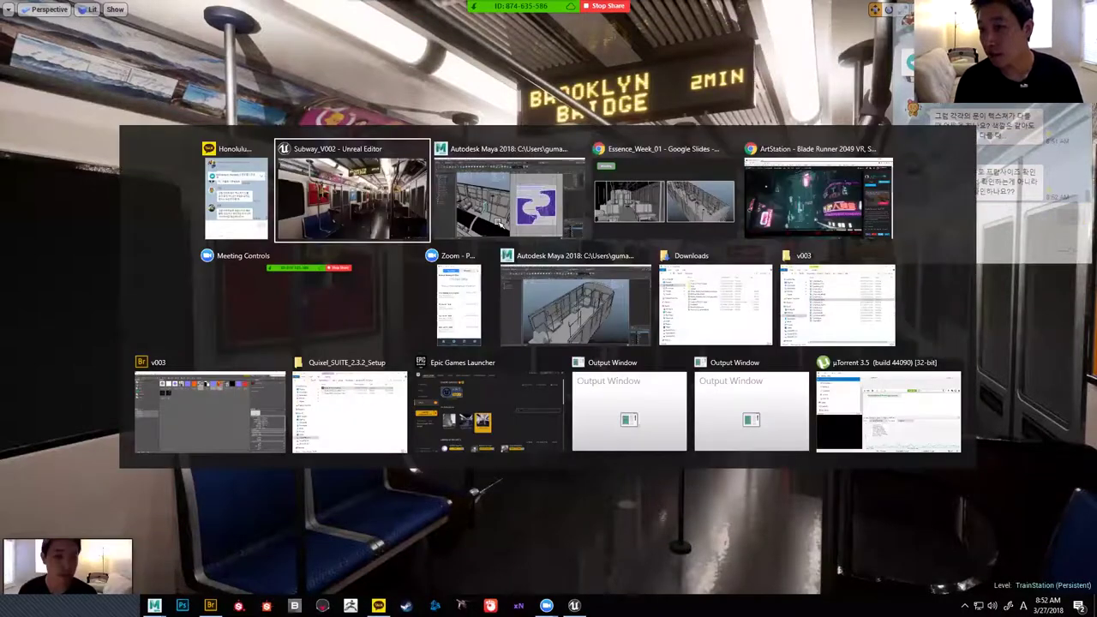
- Clear Maya's selection and orbit along the train interior before switching toward Google Slides
left_click(498, 224)
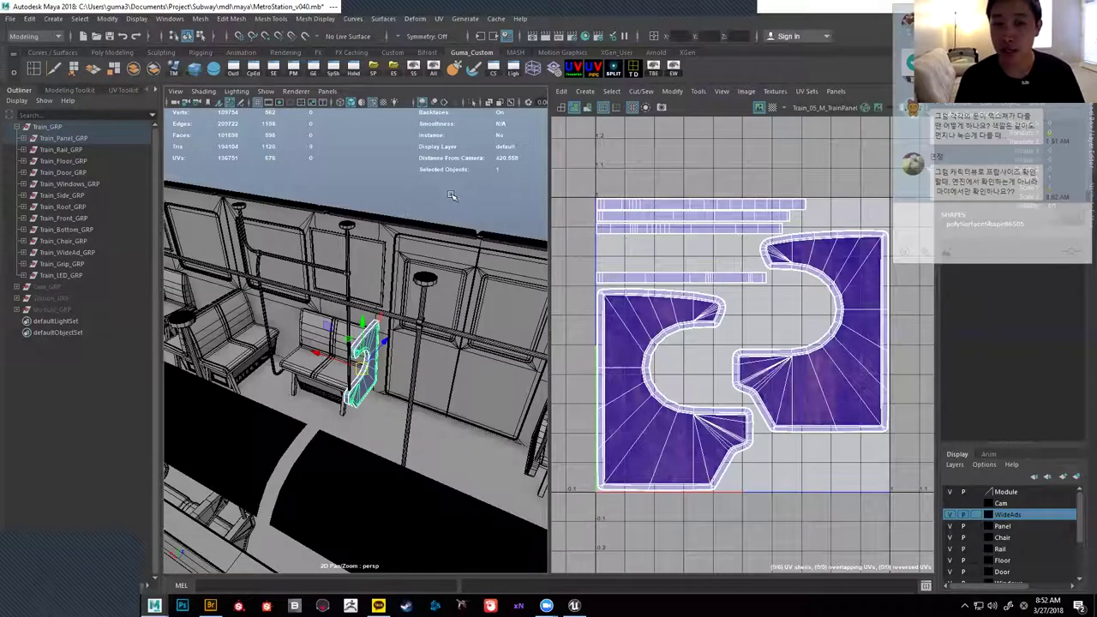
left_click(426, 190)
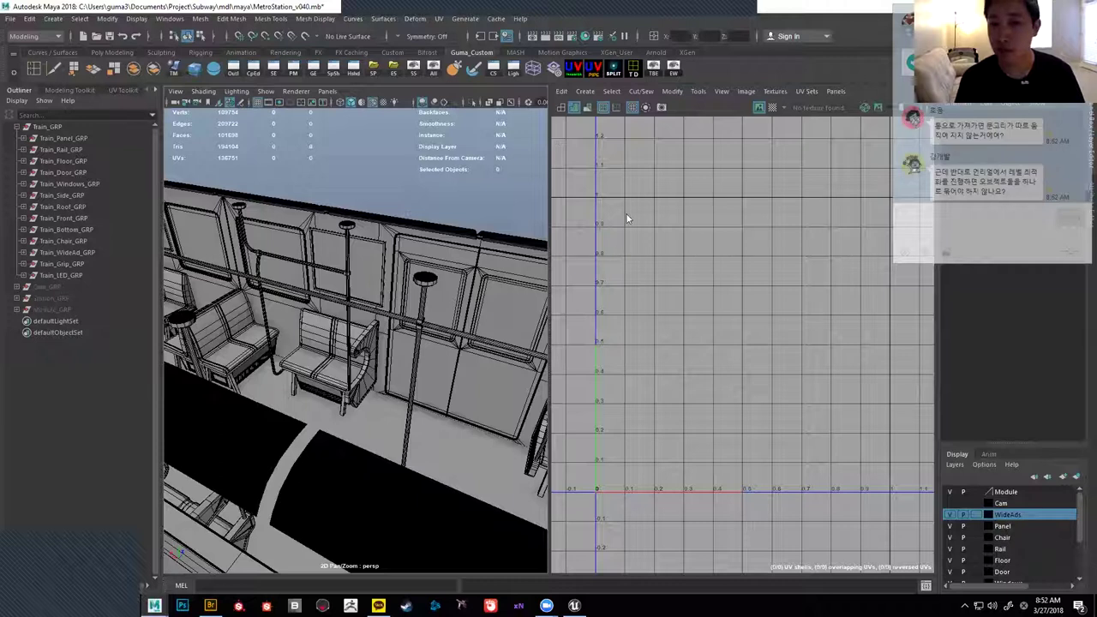
left_click_drag(257, 240, 294, 232, "alt")
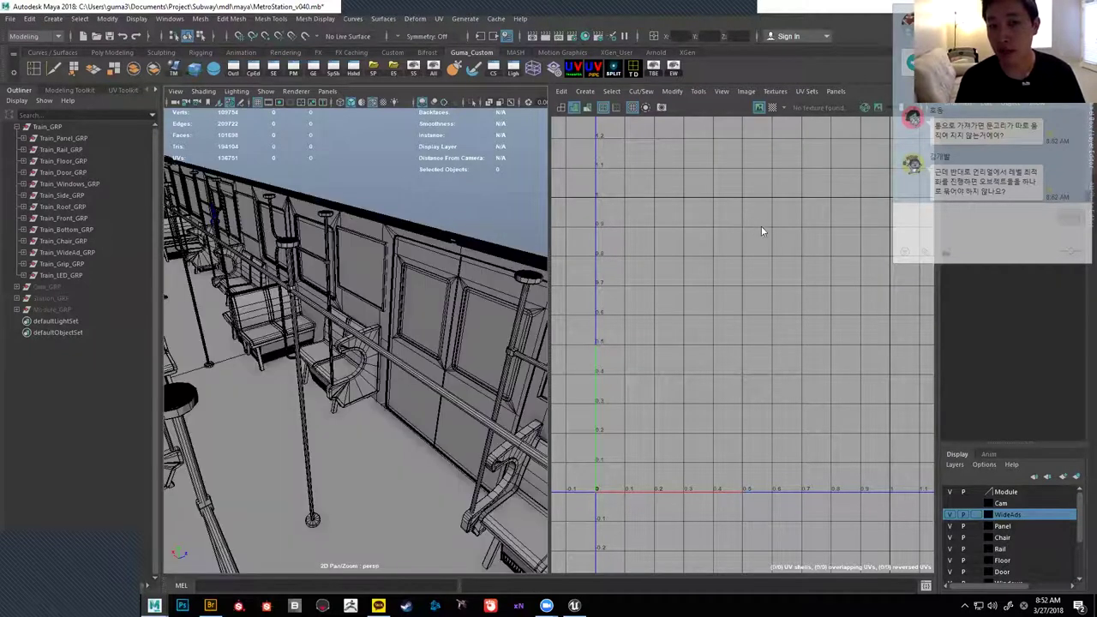
key("alt+Tab")
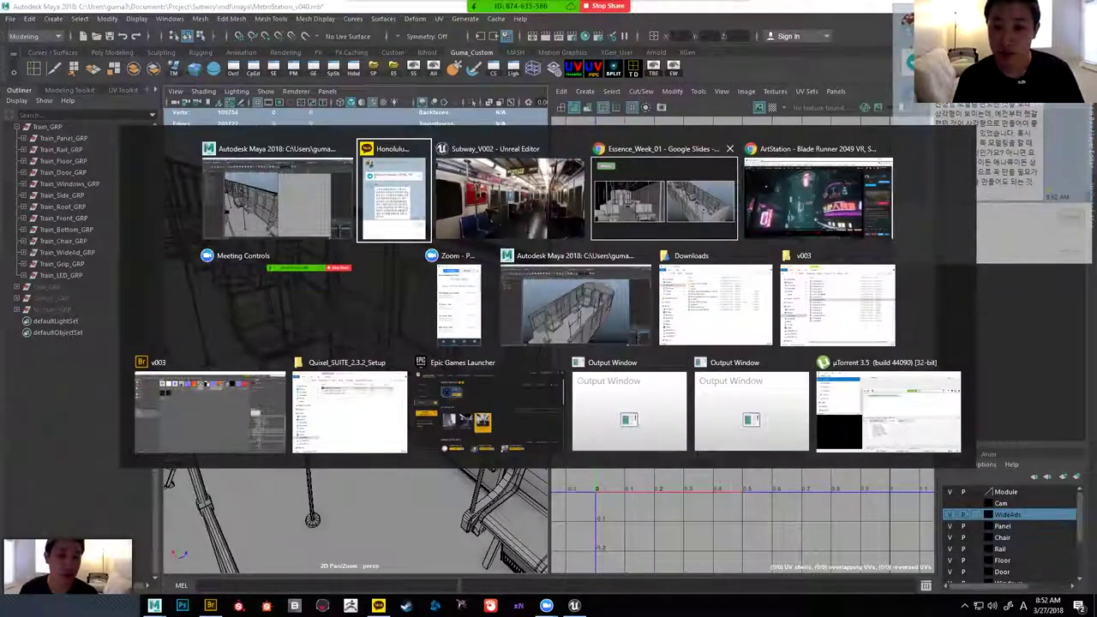
- Bring up the Essence_Week_01 deck and advance to the 'Base Mesh로 Block Out 해보기' slide
left_click(663, 197)
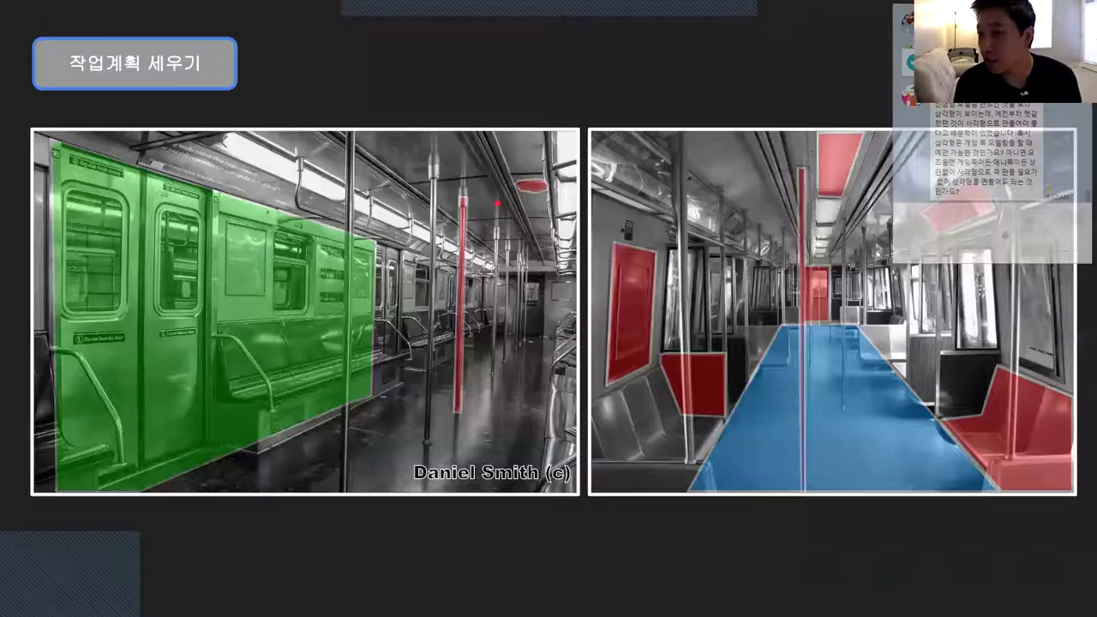
key("Right")
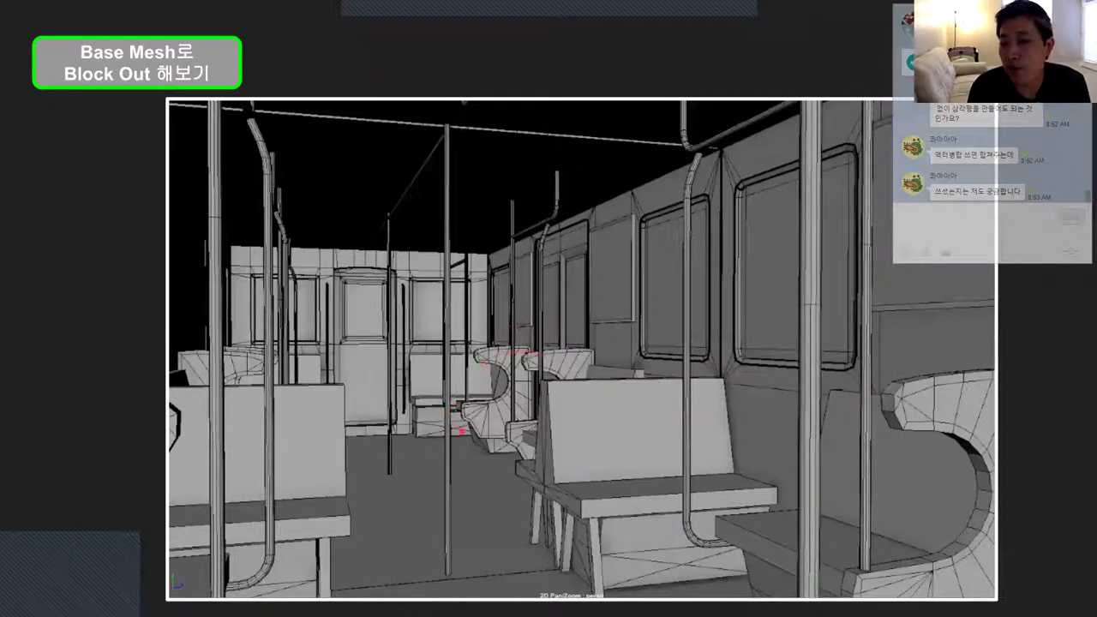
key("Right")
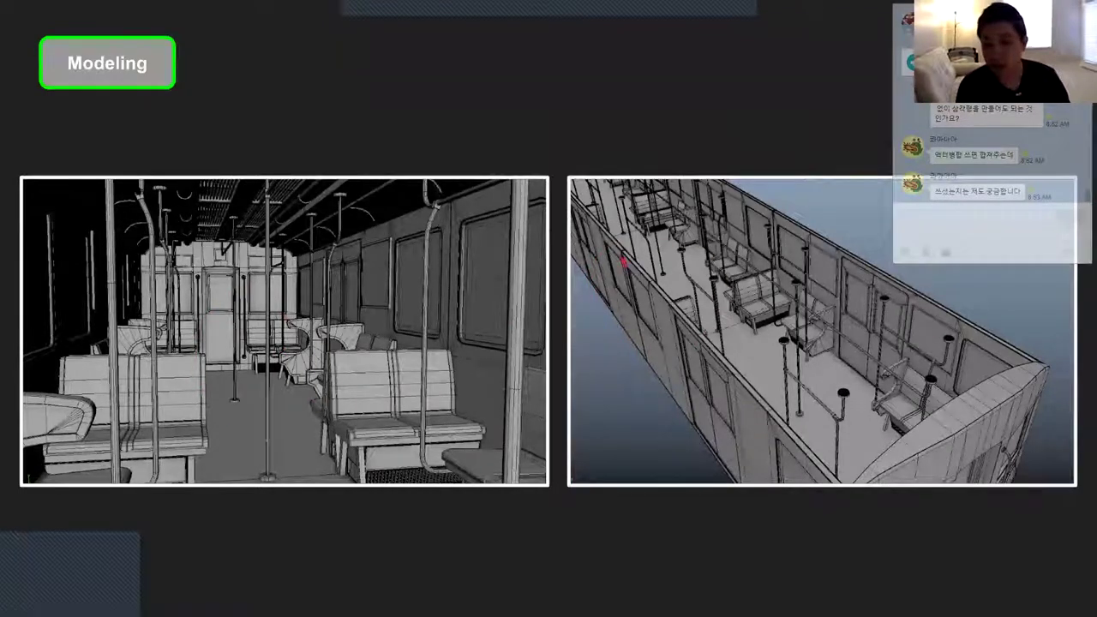
key("Left")
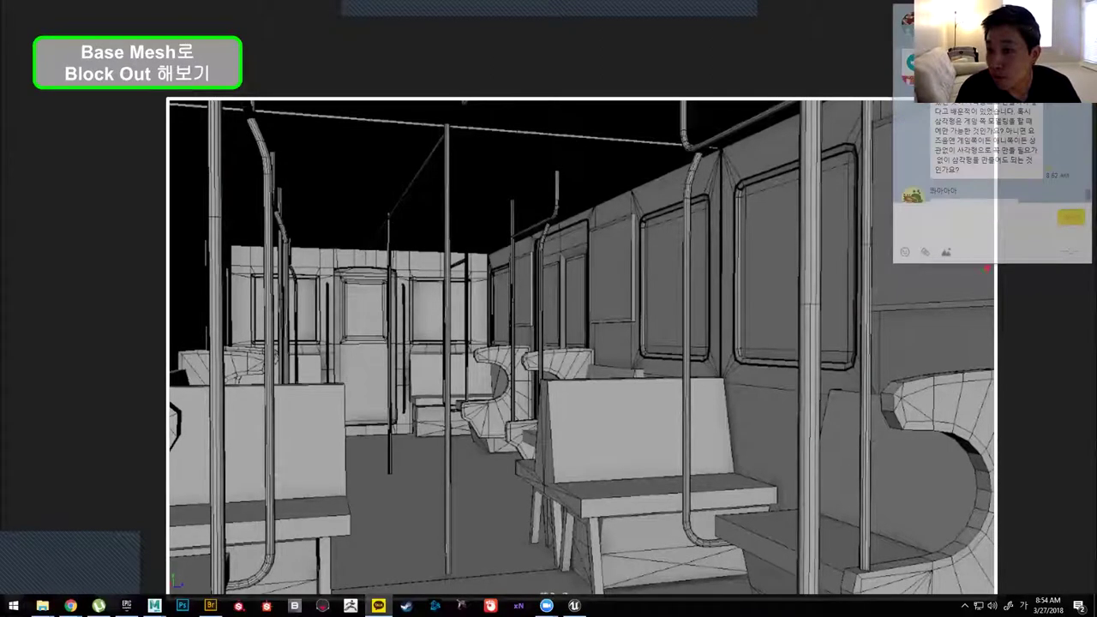
double_click(988, 261)
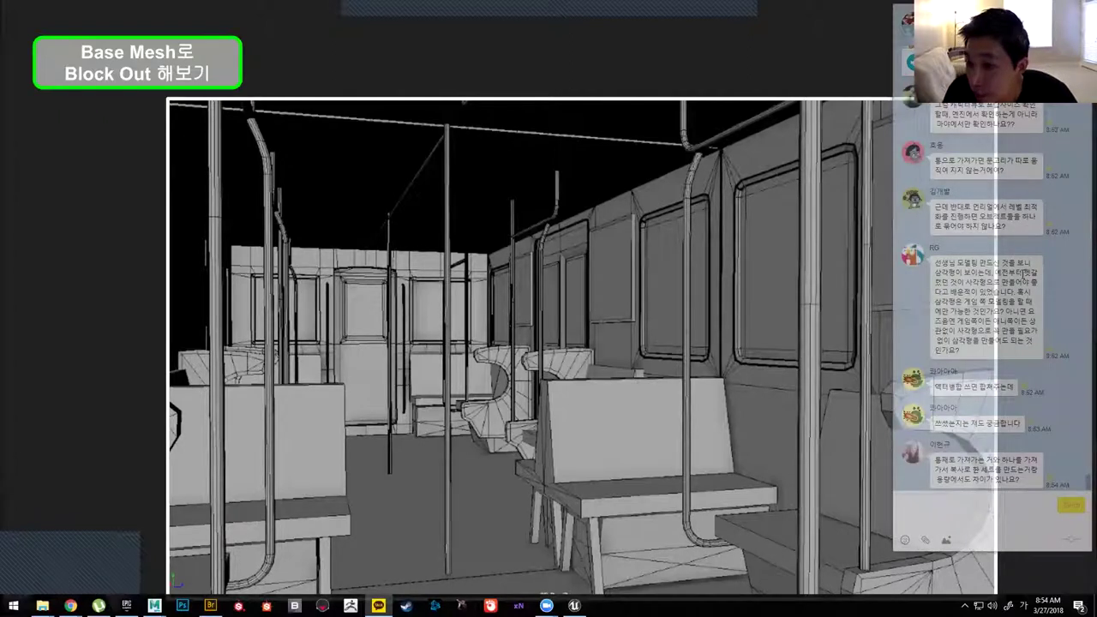
mouse_move(995, 263)
left_mouse_down()
mouse_move(1027, 310)
mouse_move(1028, 343)
left_mouse_up()
left_click(1017, 411)
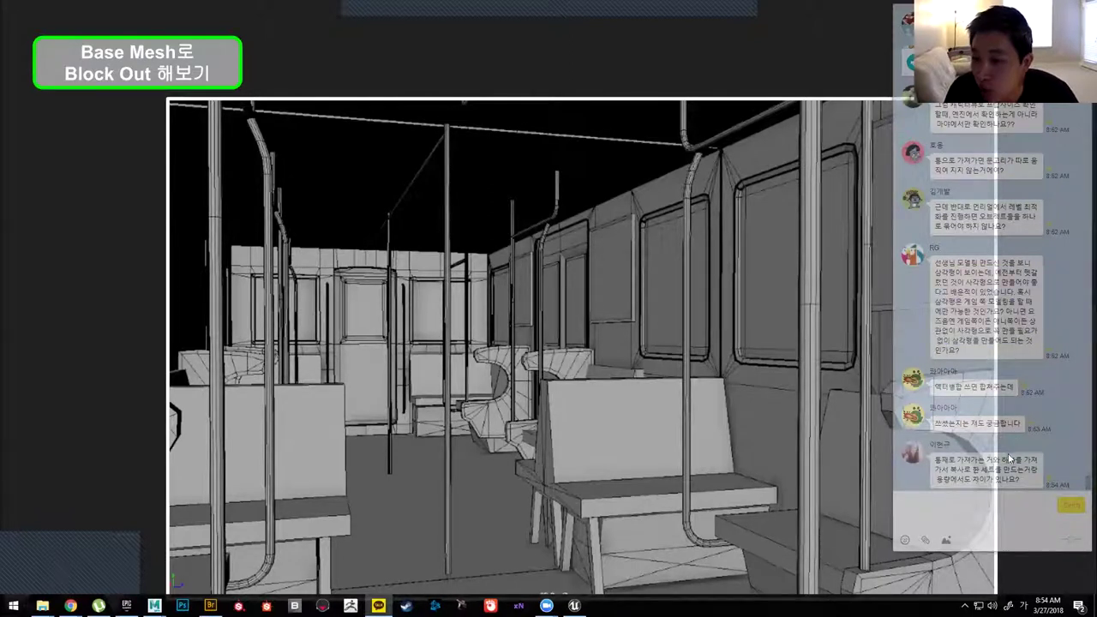
left_click_drag(1025, 291, 1035, 340)
left_click(1036, 340)
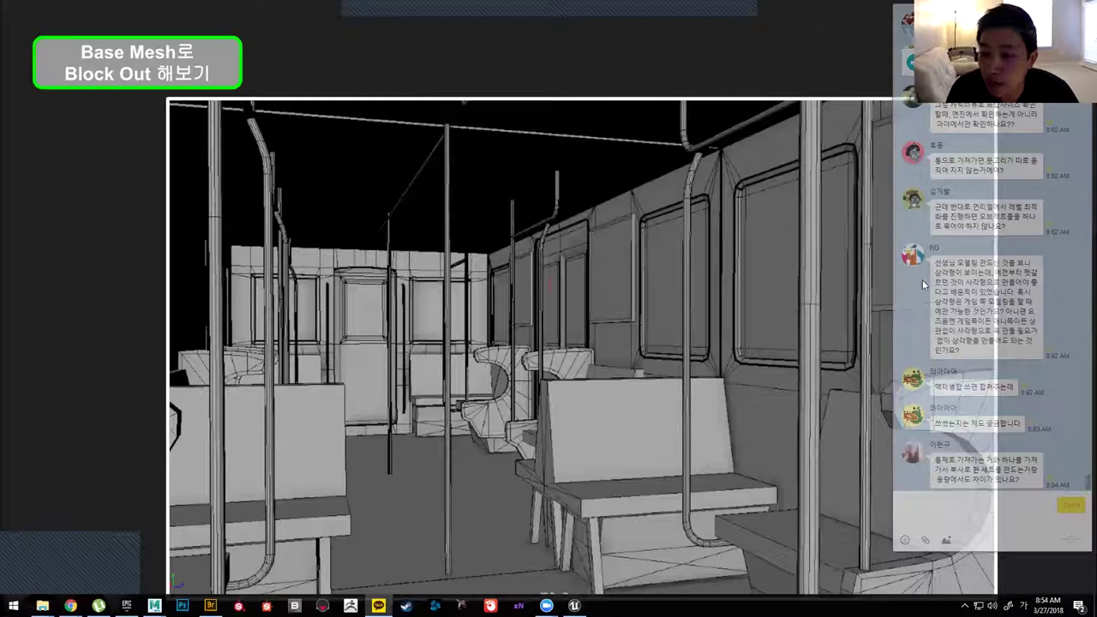
- Check the door panels' UVs from several angles, then the window panel's UV shell, and switch windows
key("alt+Tab")
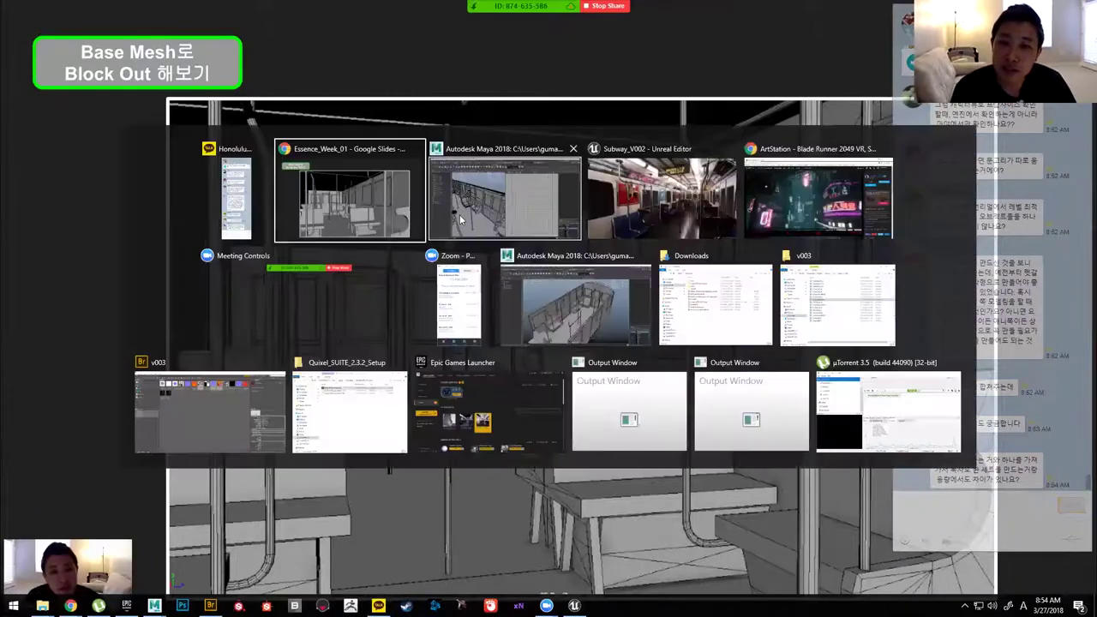
mouse_move(403, 282)
left_mouse_down("alt")
mouse_move(434, 304)
mouse_move(409, 272)
left_mouse_up("alt")
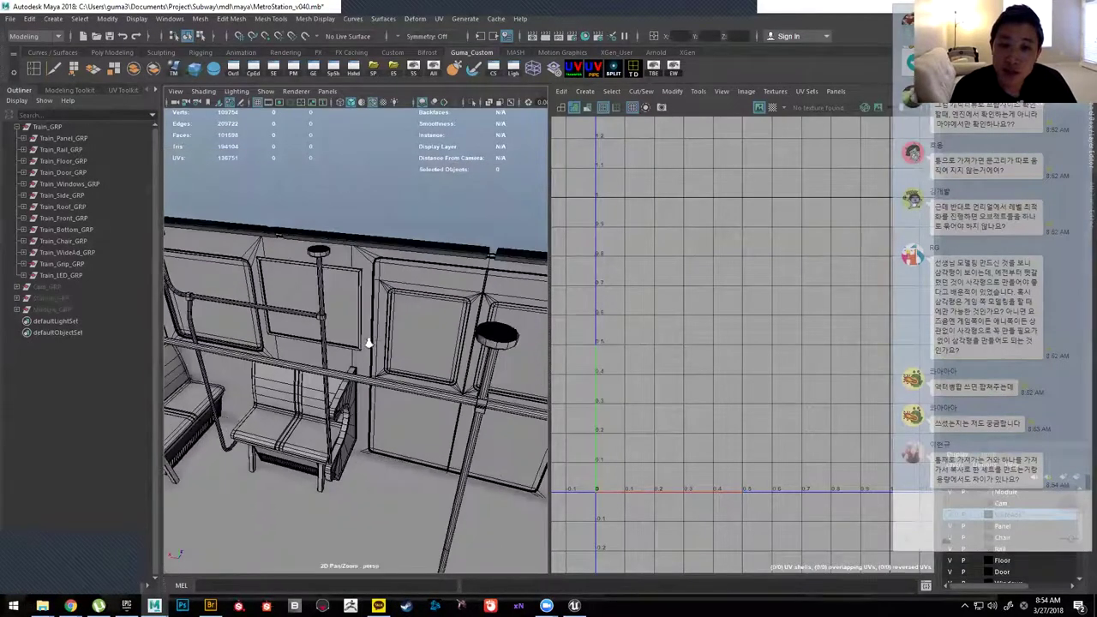
left_click(409, 273)
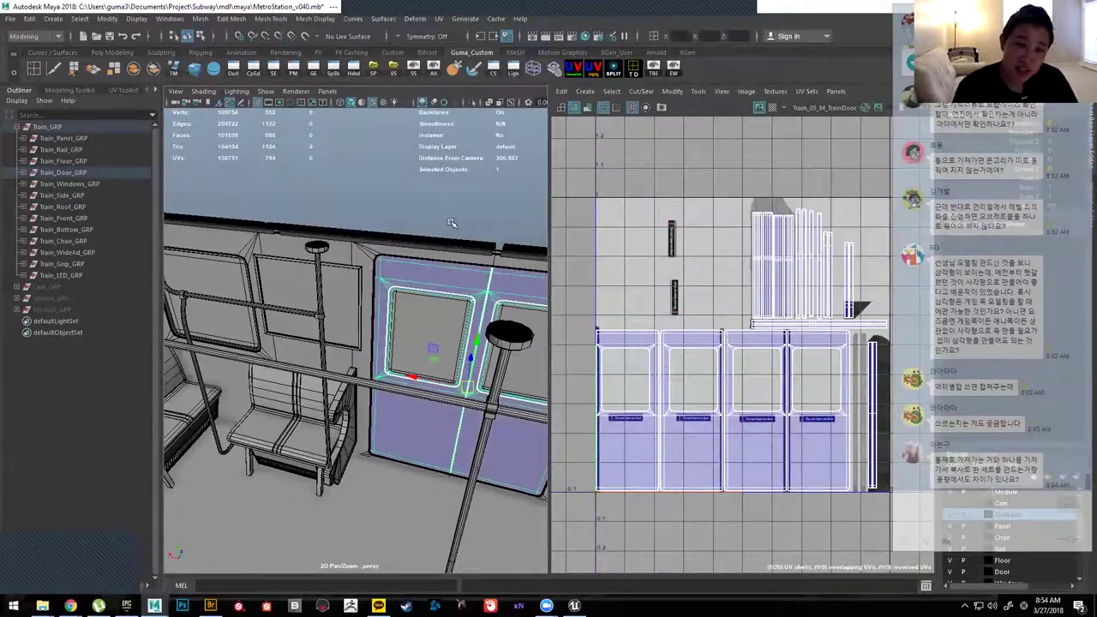
left_click(489, 160)
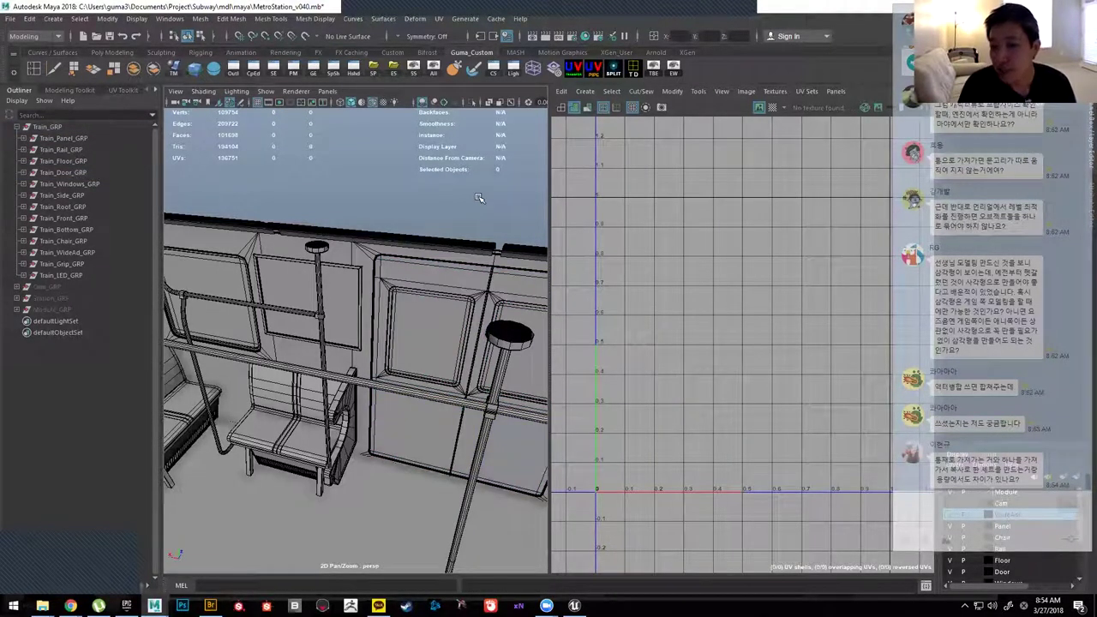
left_click(456, 271)
left_click(445, 254)
mouse_move(445, 254)
left_mouse_down("alt")
mouse_move(479, 221)
mouse_move(434, 213)
left_mouse_up("alt")
left_click(433, 215)
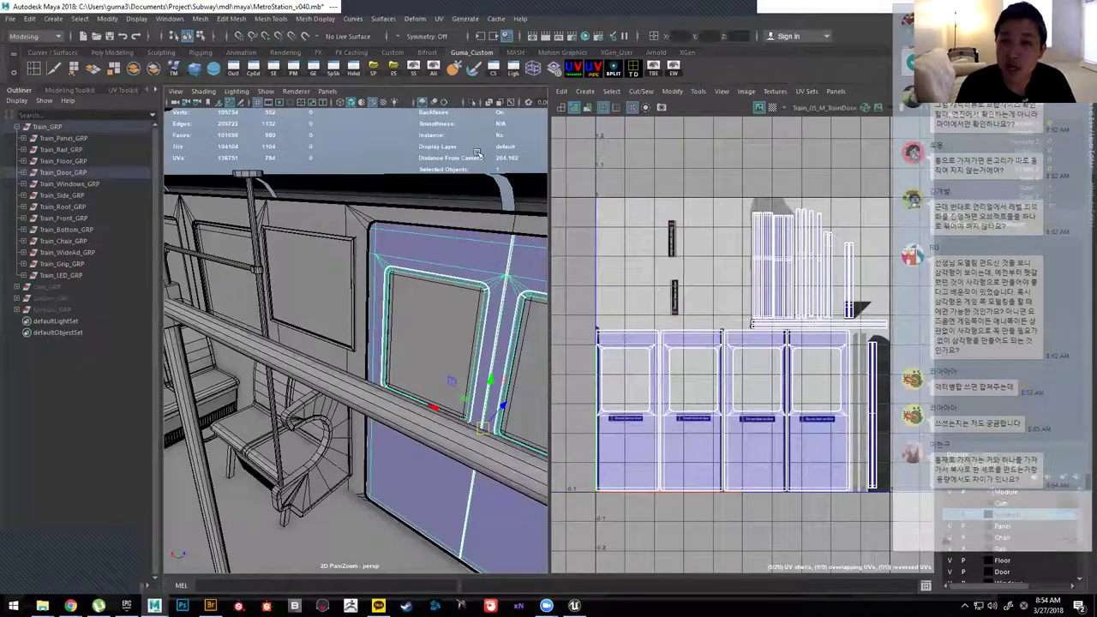
left_click(477, 153)
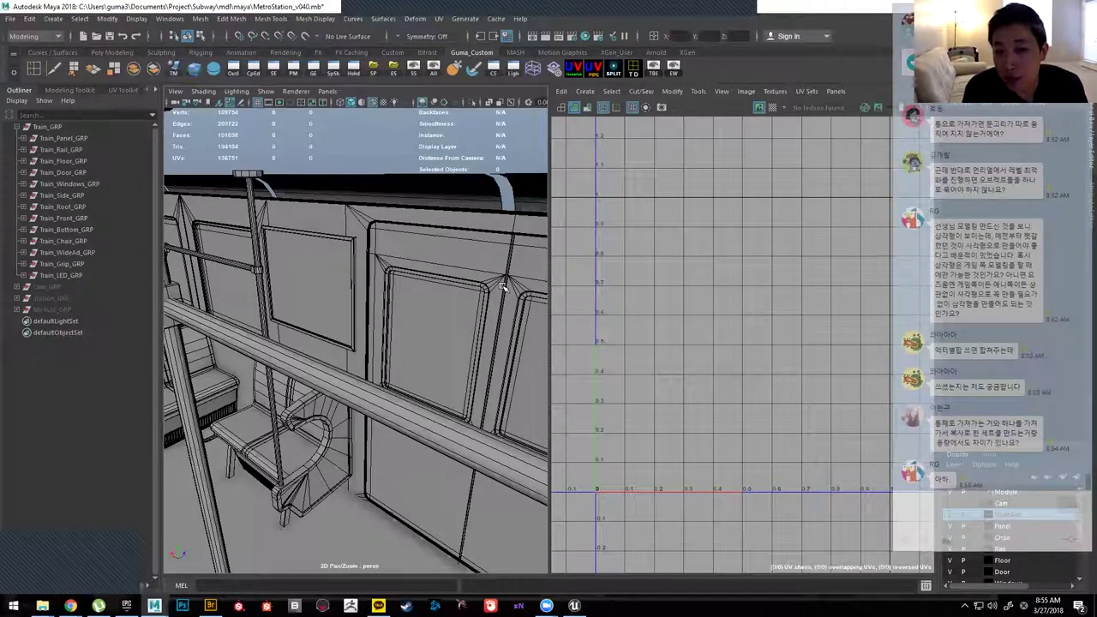
left_click(396, 344)
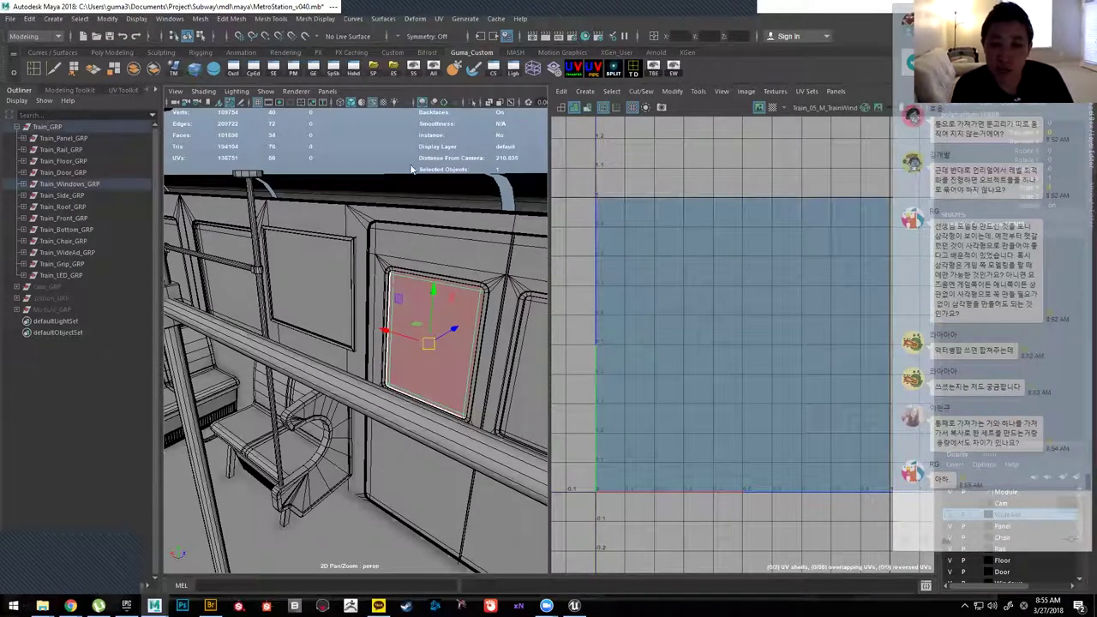
key("alt+Tab")
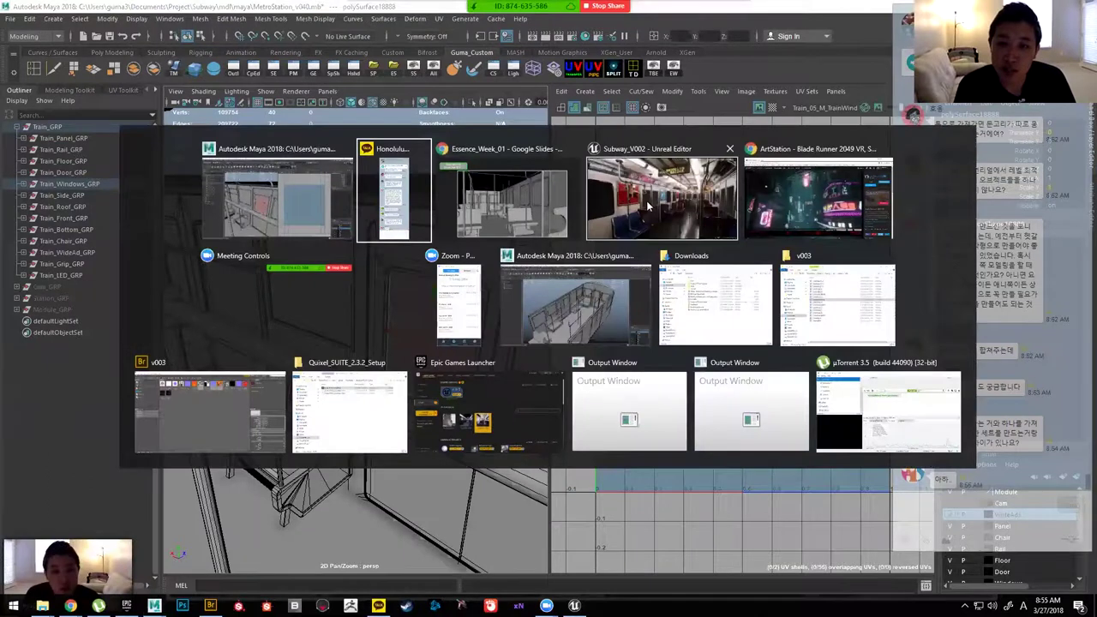
- Fly the Unreal camera along the car and toggle Wireframe (Alt+2) and Lit (Alt+4) views
key("alt+Tab")
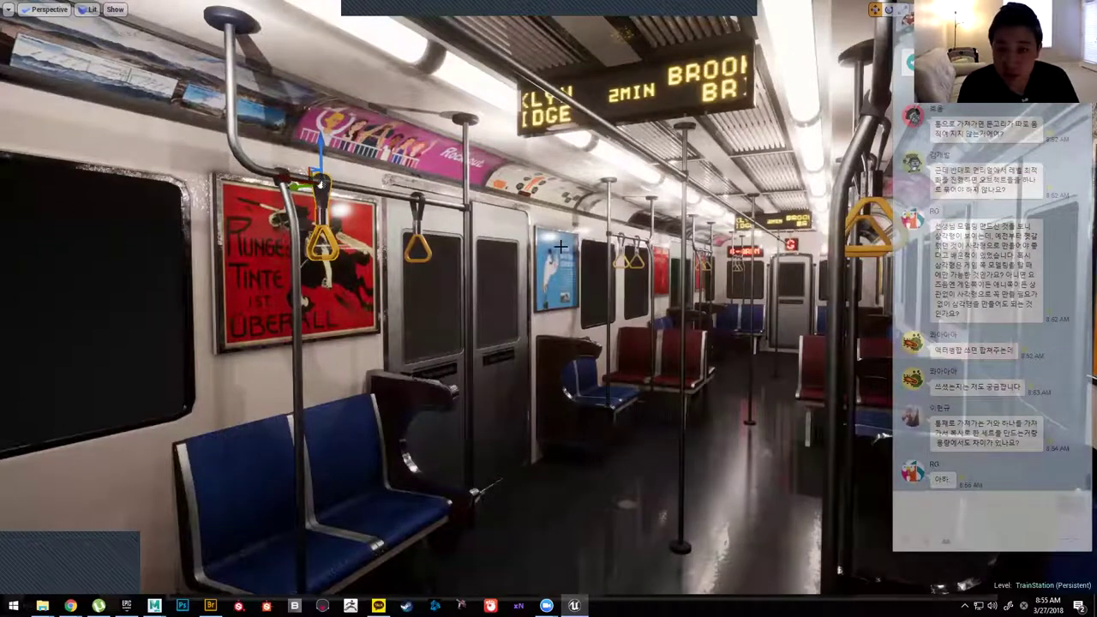
right_click_drag(549, 246, 540, 243)
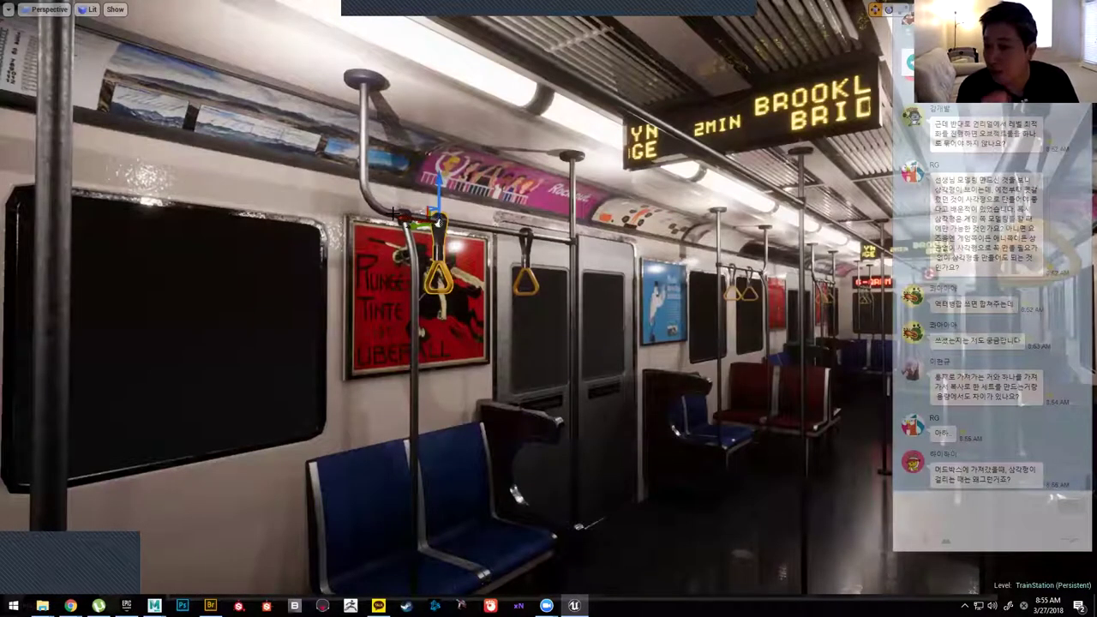
right_click_drag(394, 214, 393, 213)
key("alt+2")
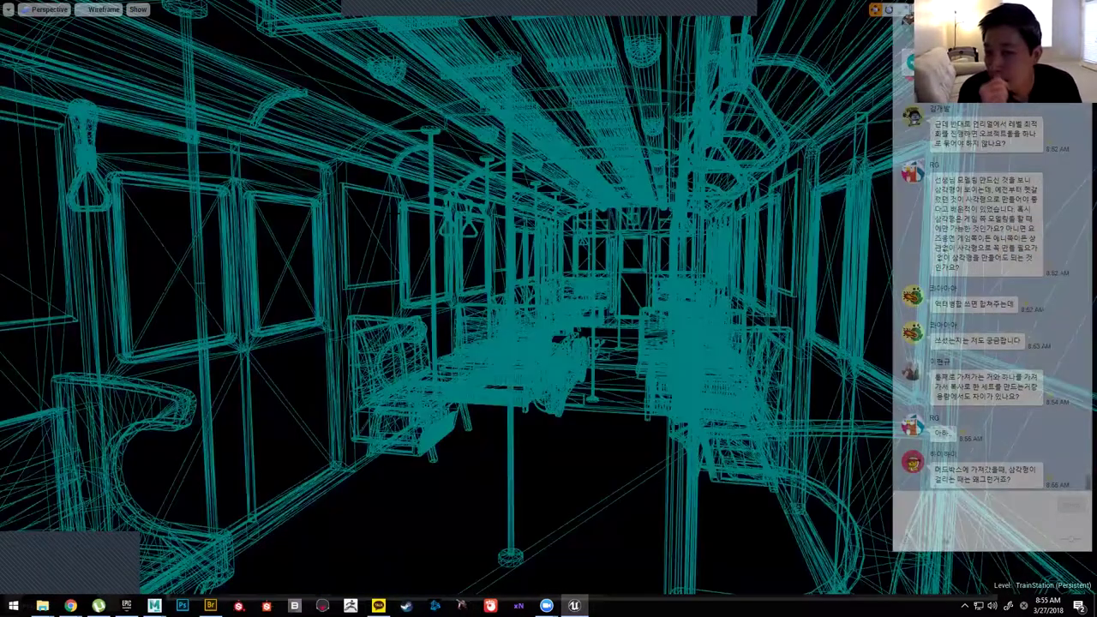
key("alt+4")
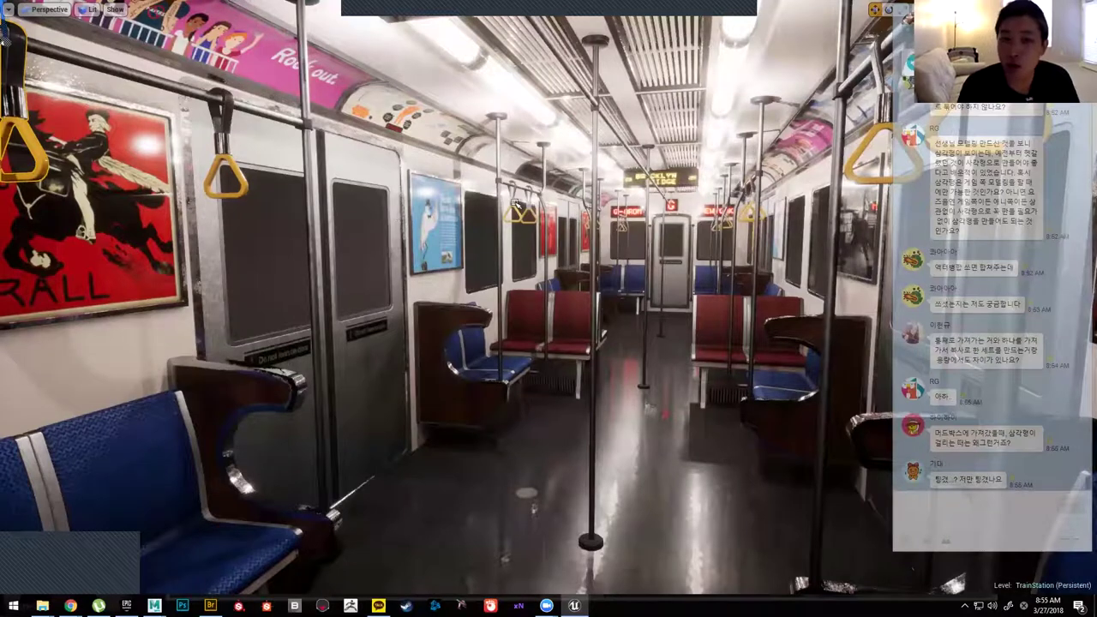
- Back in Maya, select the train door to show its UVs in the UV Editor
key("alt+Tab")
mouse_move(462, 238)
left_mouse_down("alt")
mouse_move(424, 285)
mouse_move(438, 216)
left_mouse_up("alt")
left_click(374, 239)
left_click_drag(375, 239, 405, 309, "alt")
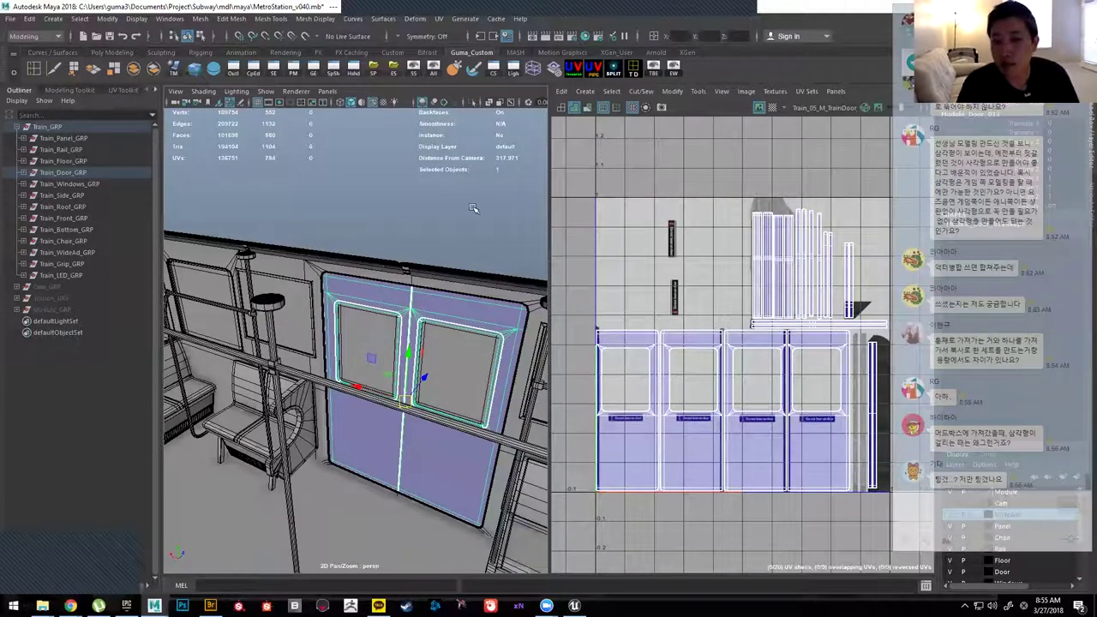
- Open the Mesh Cleanup options for the door and close the material browser in the way
key("space")
left_click_drag(318, 232, 342, 431)
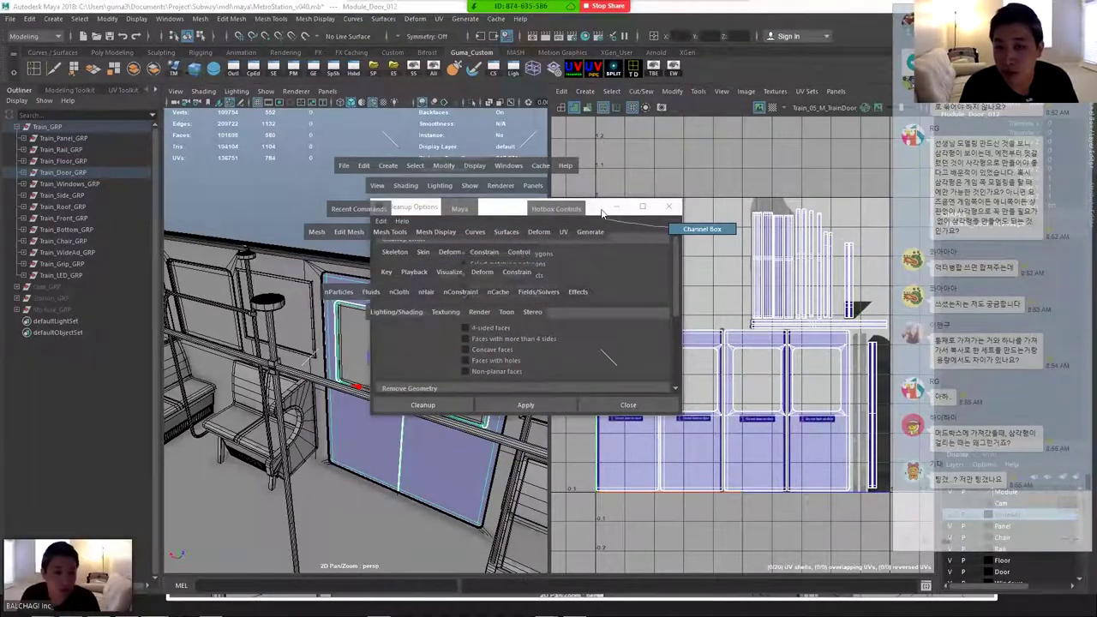
key("ctrl+a")
key("ctrl+a")
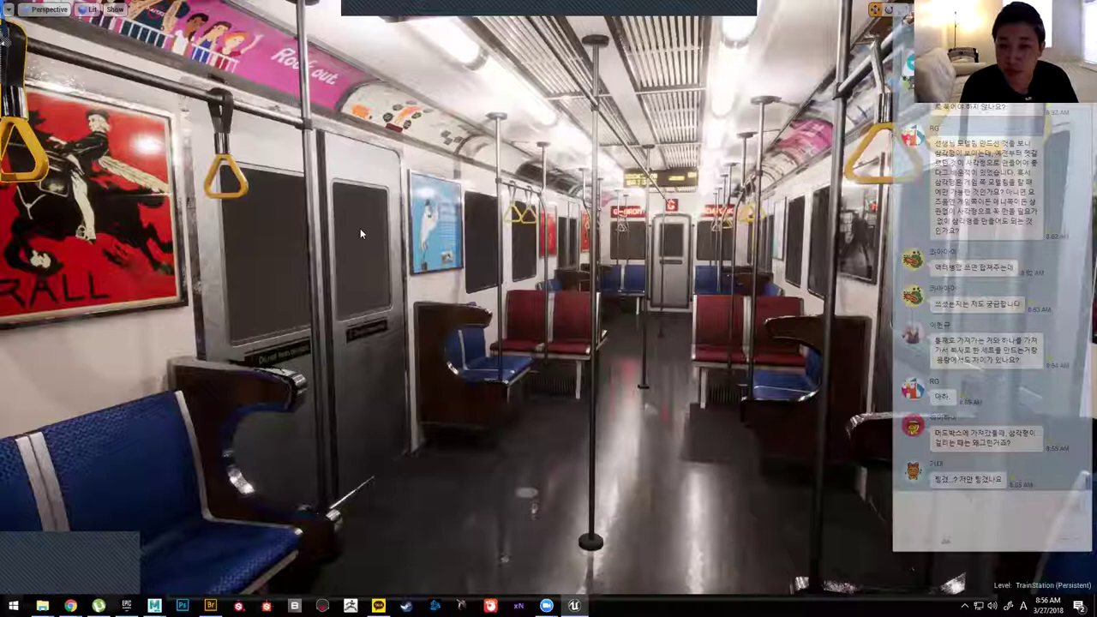
key("alt+Tab")
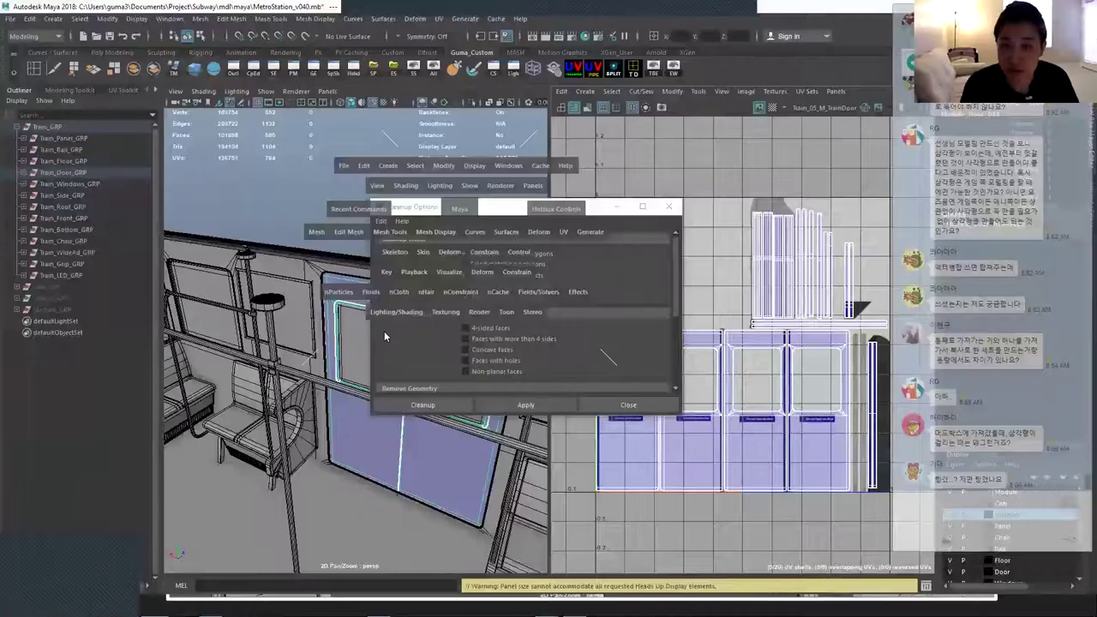
key("alt+Tab")
left_click(508, 251)
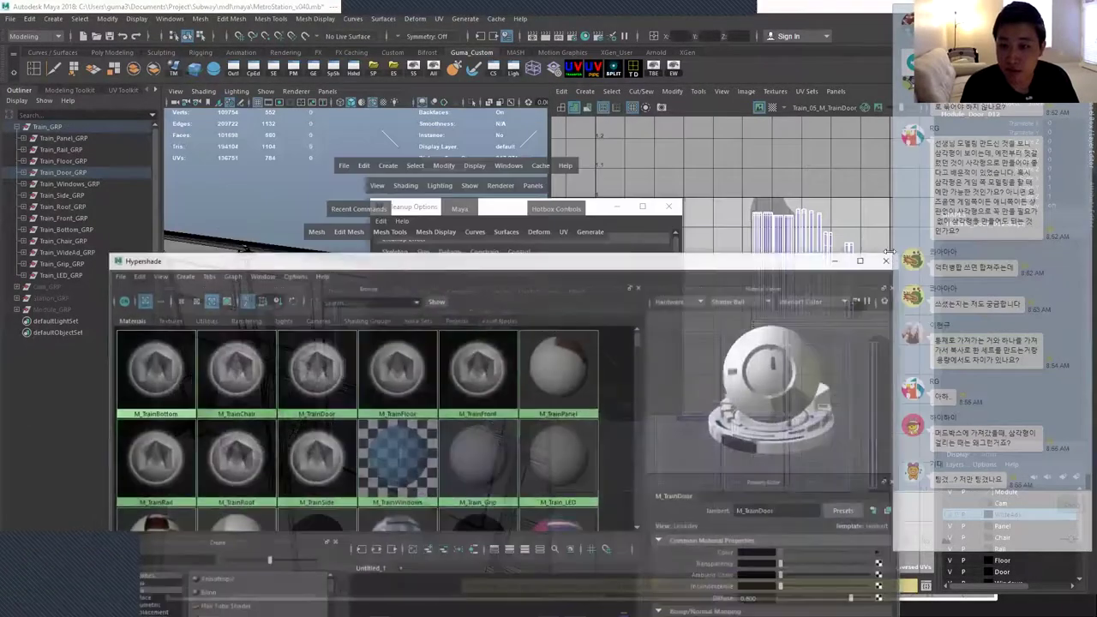
left_click_drag(898, 252, 647, 248)
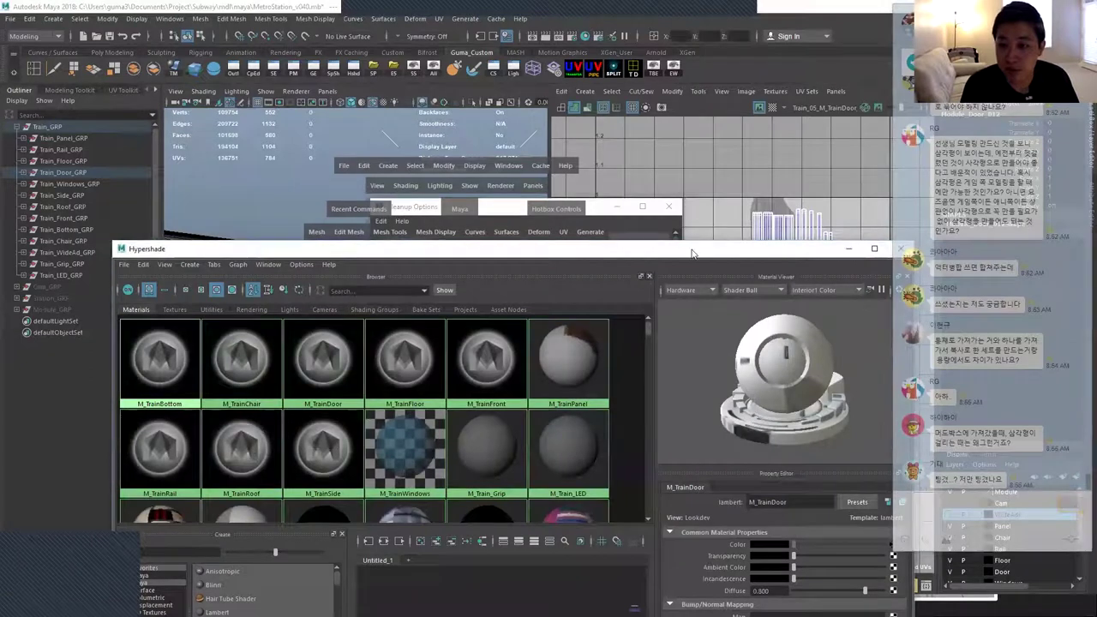
left_click(649, 248)
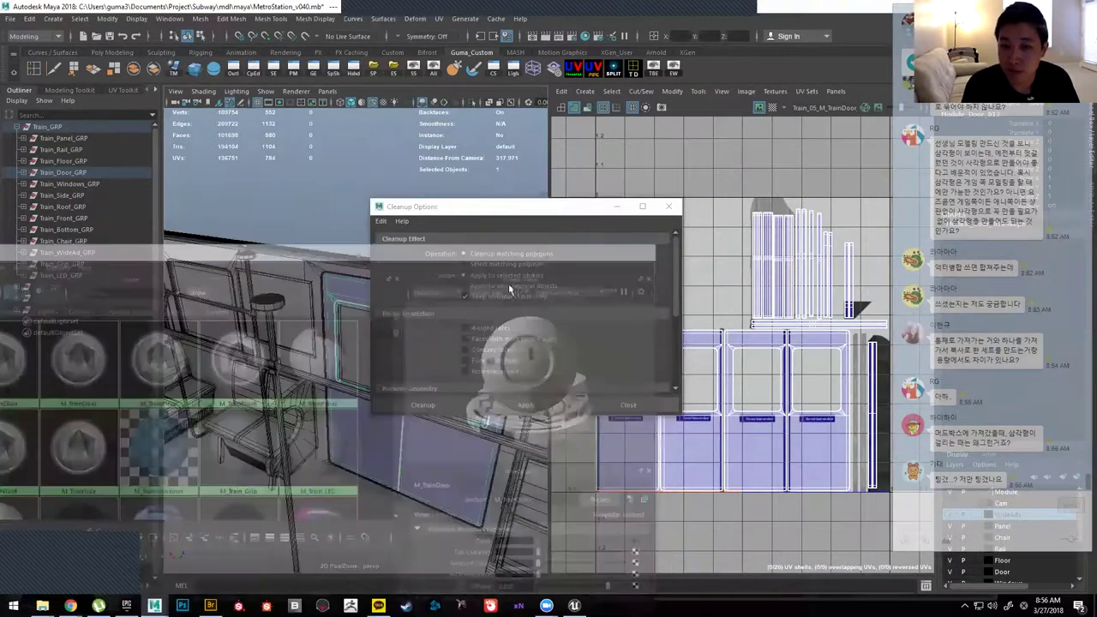
- Apply the cleanup to triangulate the door's 4-sided faces, inspect it, then undo three times
left_click(508, 400)
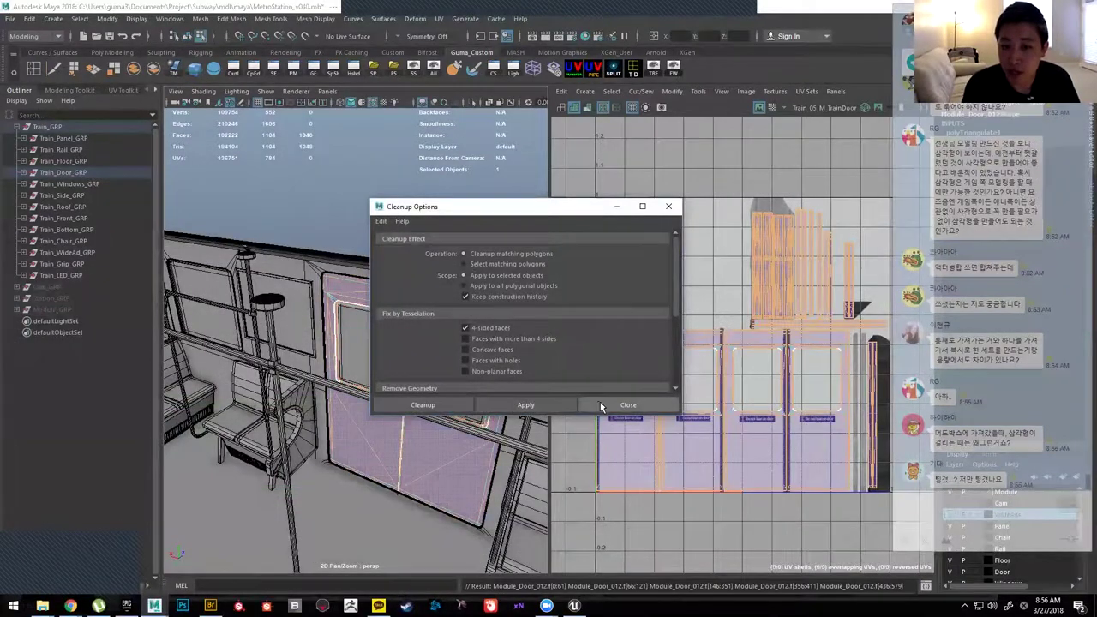
left_click(600, 402)
mouse_move(450, 230)
left_mouse_down("alt")
mouse_move(433, 296)
mouse_move(376, 295)
left_mouse_up("alt")
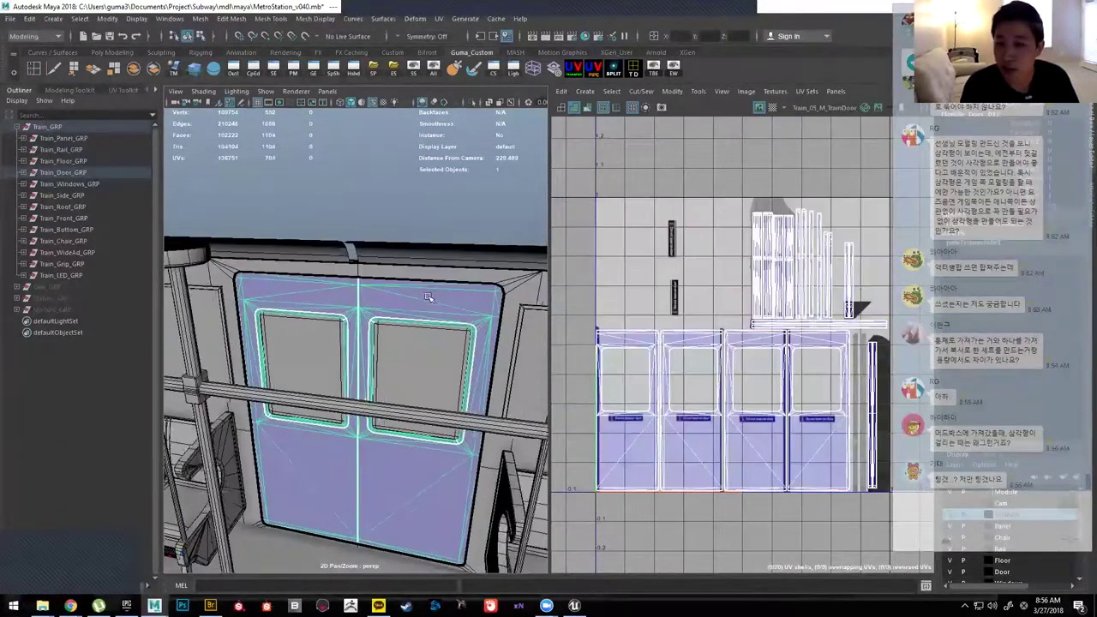
key("w")
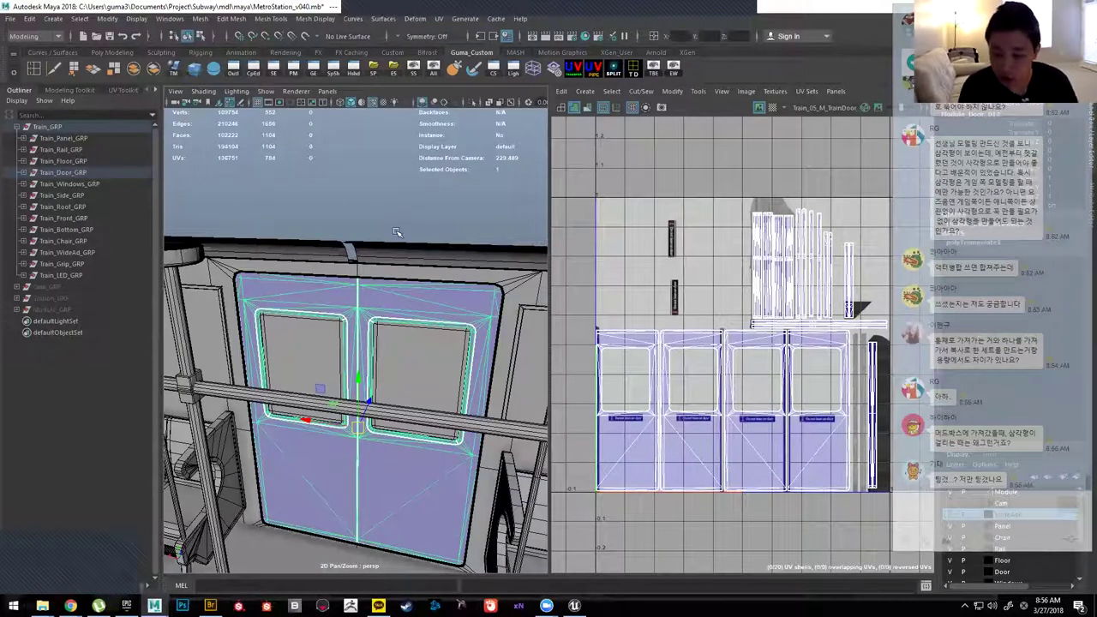
left_click(381, 296)
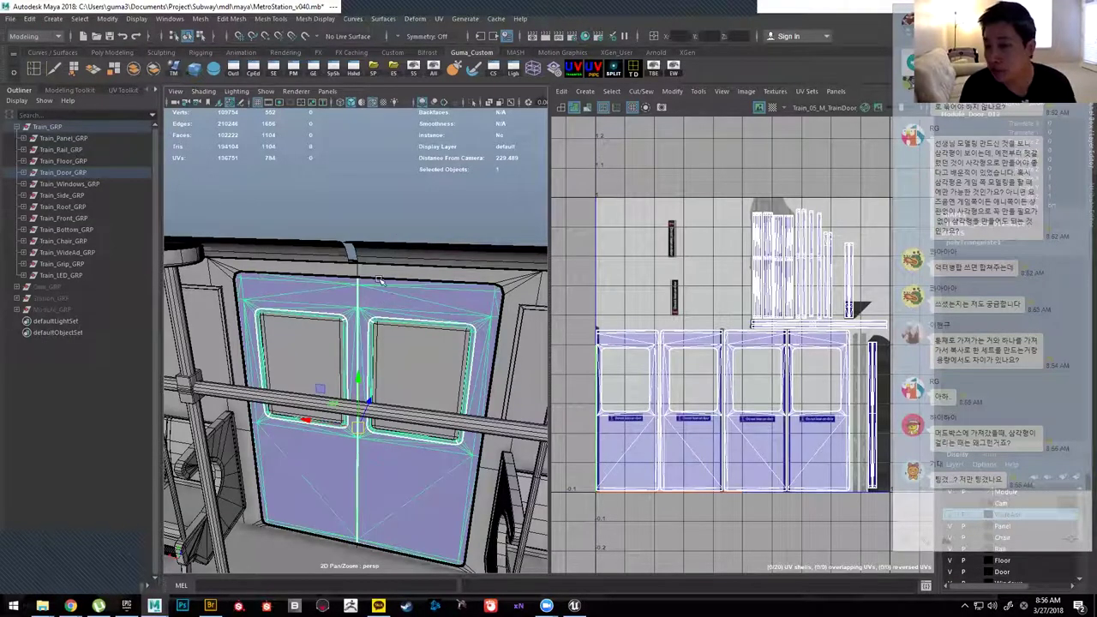
key("ctrl+z")
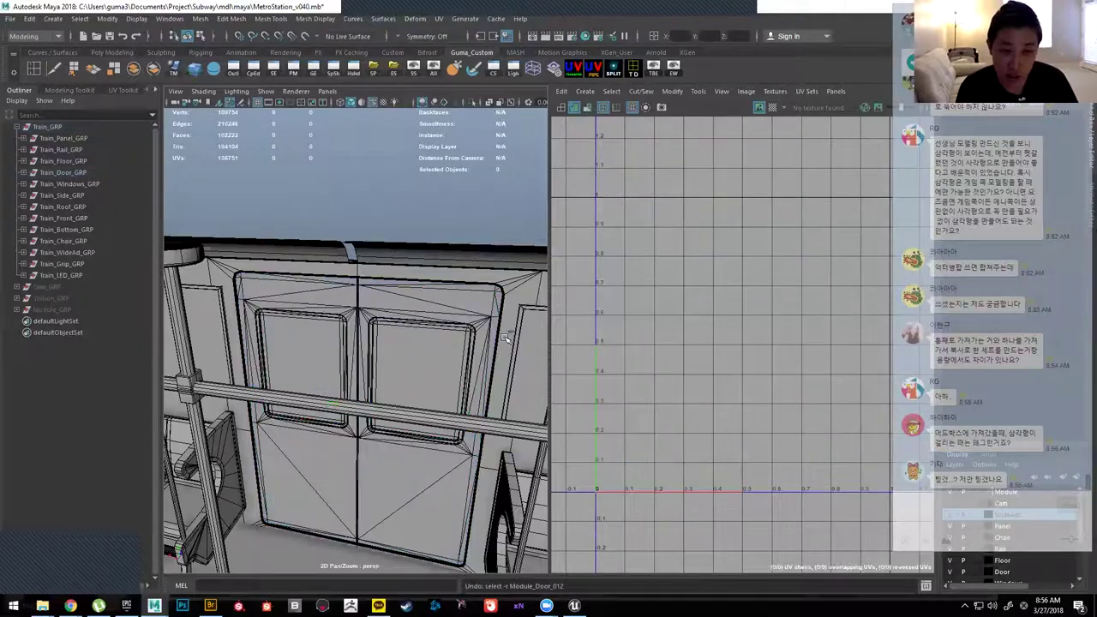
key("ctrl+z")
key("ctrl+z")
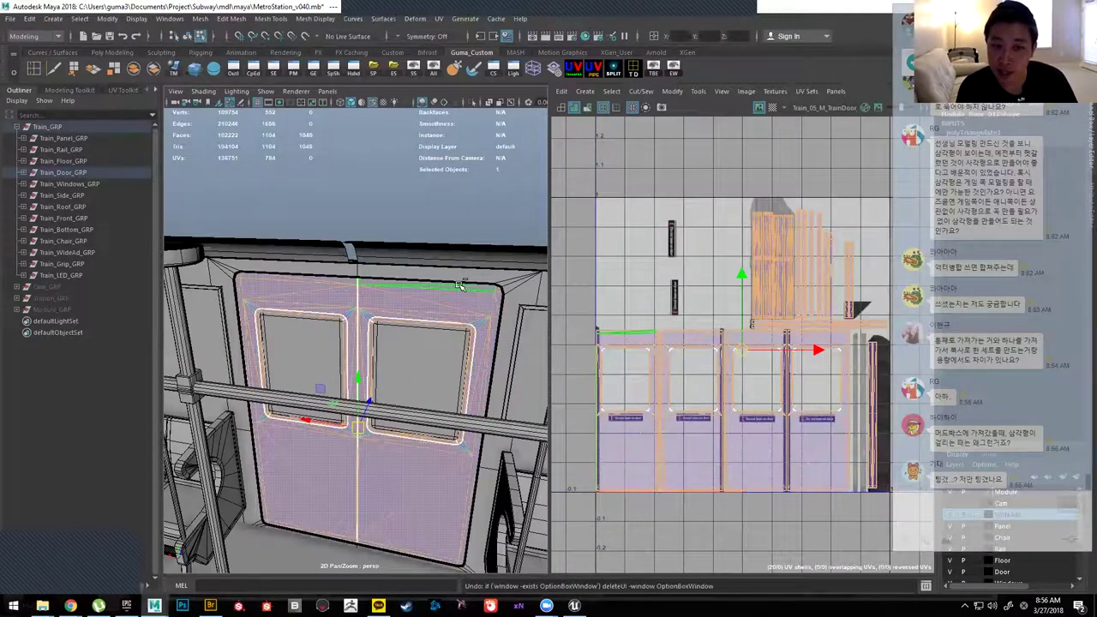
key("ctrl+z")
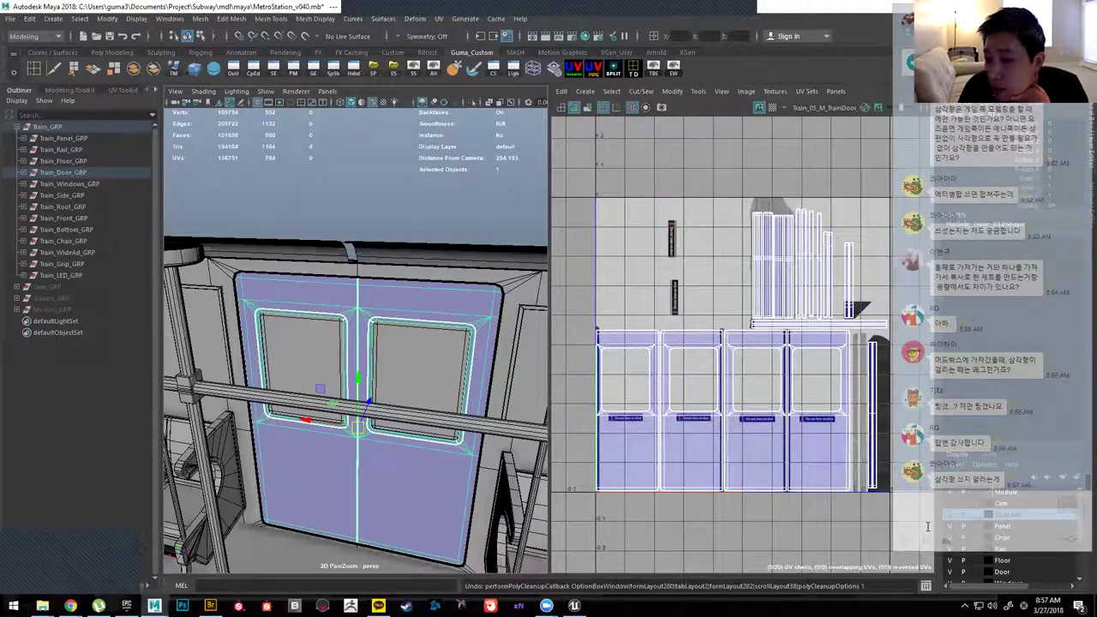
- Reselect the train door, view it head-on with its railings, and return to the Guma_Custom shelf
left_click(436, 290)
left_click(437, 289)
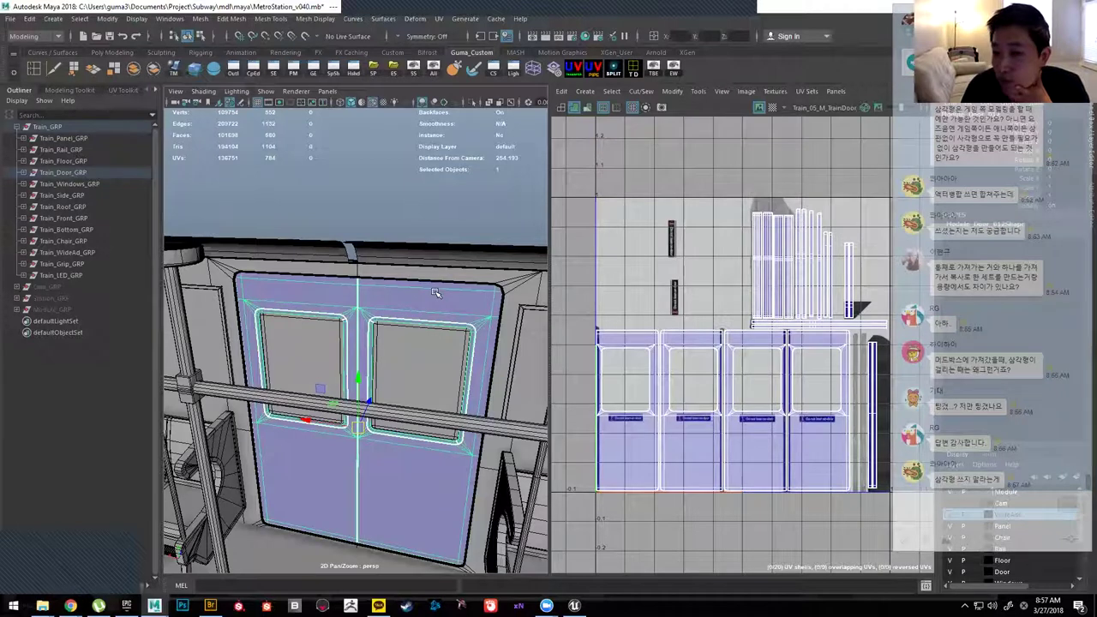
right_click_drag(435, 292, 438, 266)
mouse_move(421, 348)
left_mouse_down("alt")
mouse_move(337, 341)
mouse_move(373, 312)
left_mouse_up("alt")
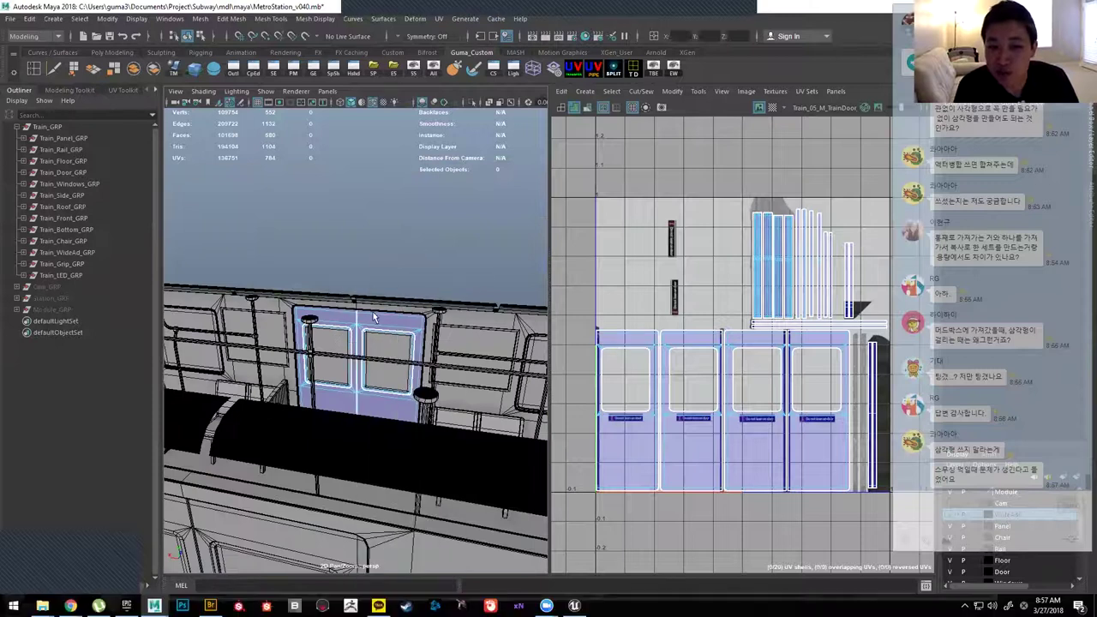
right_click_drag(373, 312, 401, 349, "alt")
right_click_drag(370, 284, 148, 119, "alt")
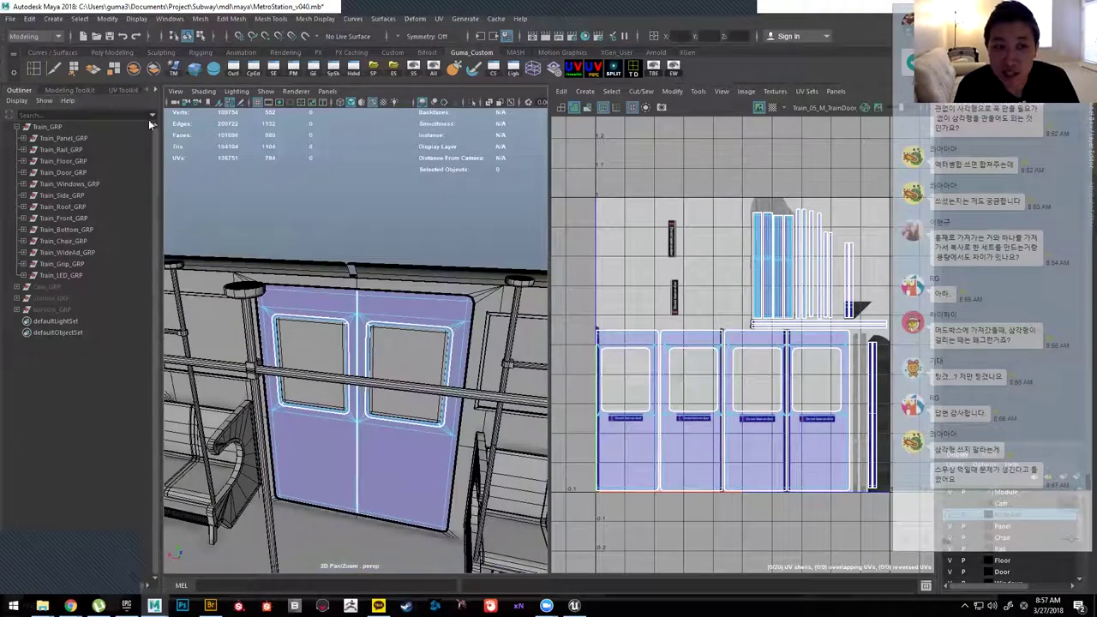
left_click(241, 52)
left_click(408, 53)
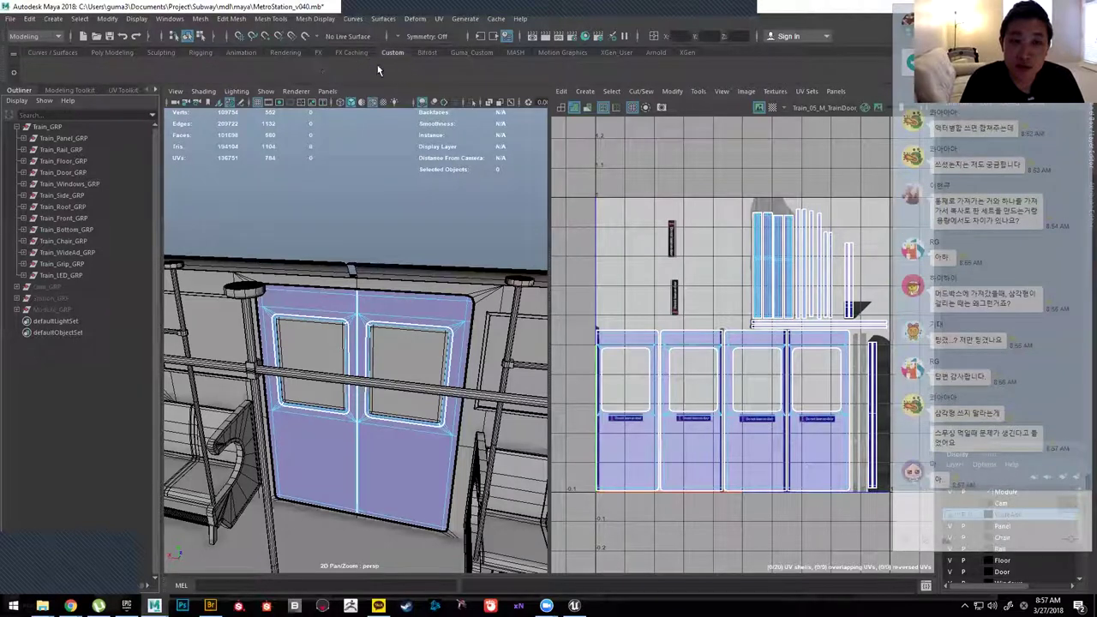
- Create a polygon cube from the hotbox's Polygon Primitives and frame it
left_click(471, 52)
key("space")
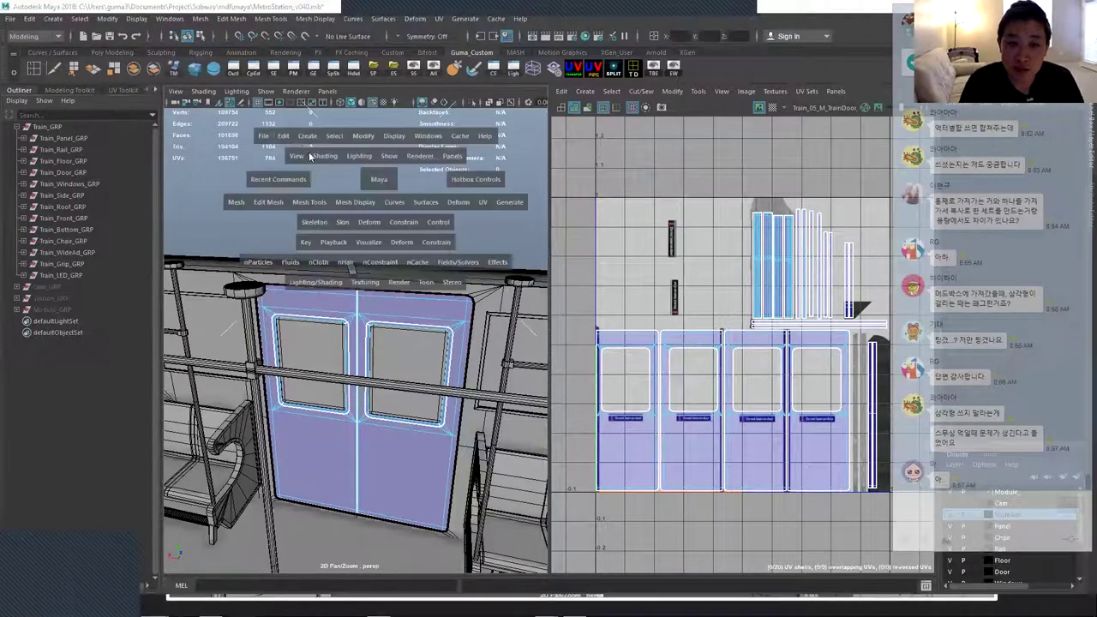
left_click(309, 143)
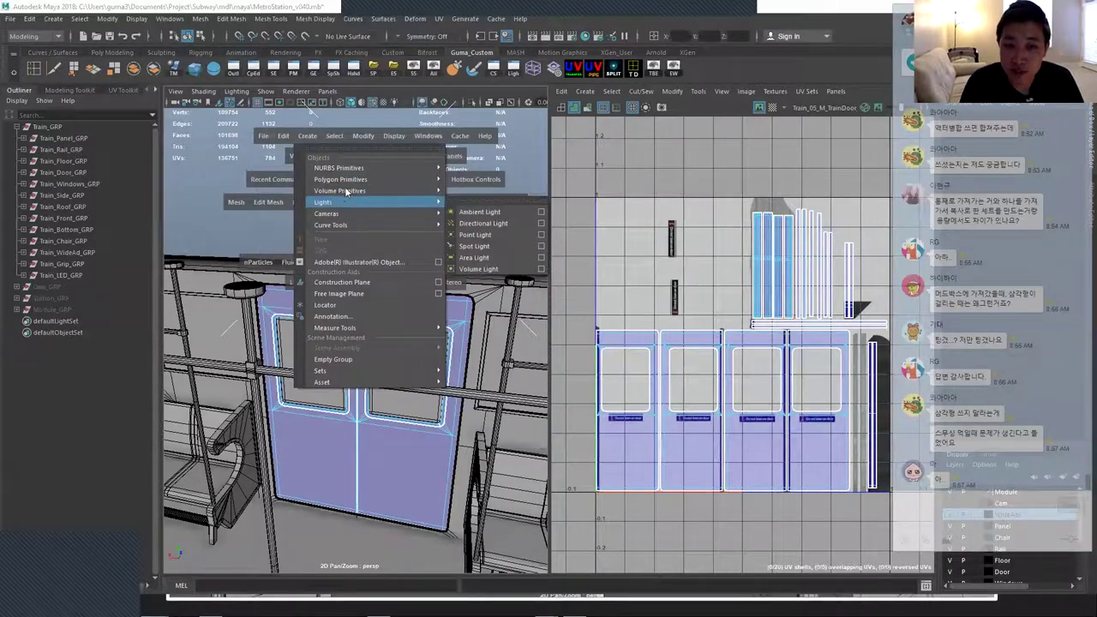
mouse_move(403, 179)
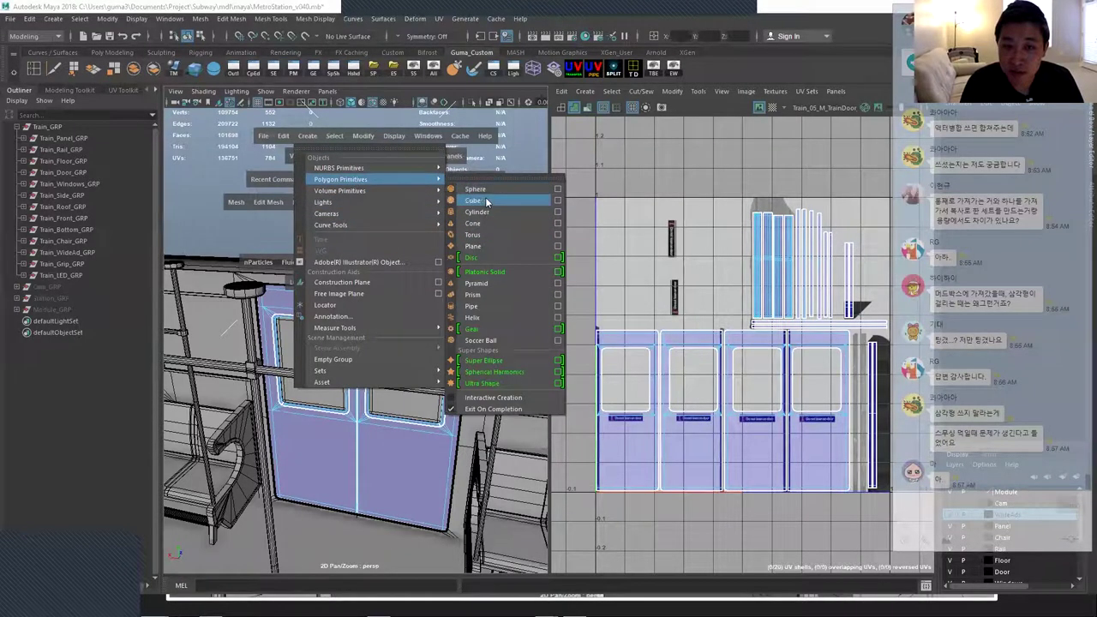
left_click(476, 200)
key("f")
scroll(420, 304, "down", 5)
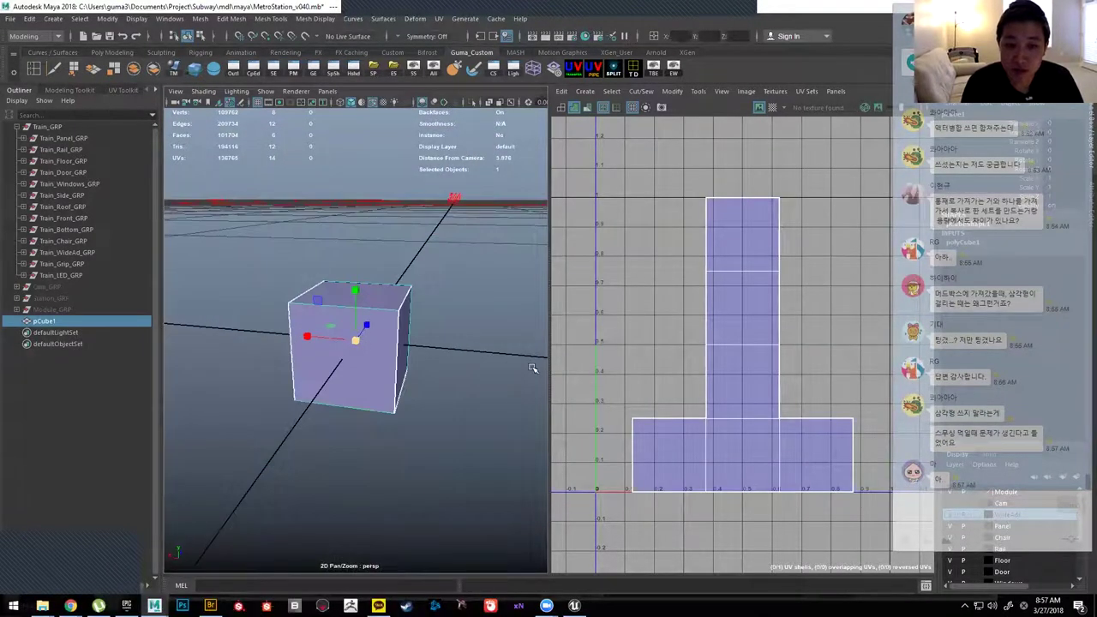
scroll(378, 295, "up", 1)
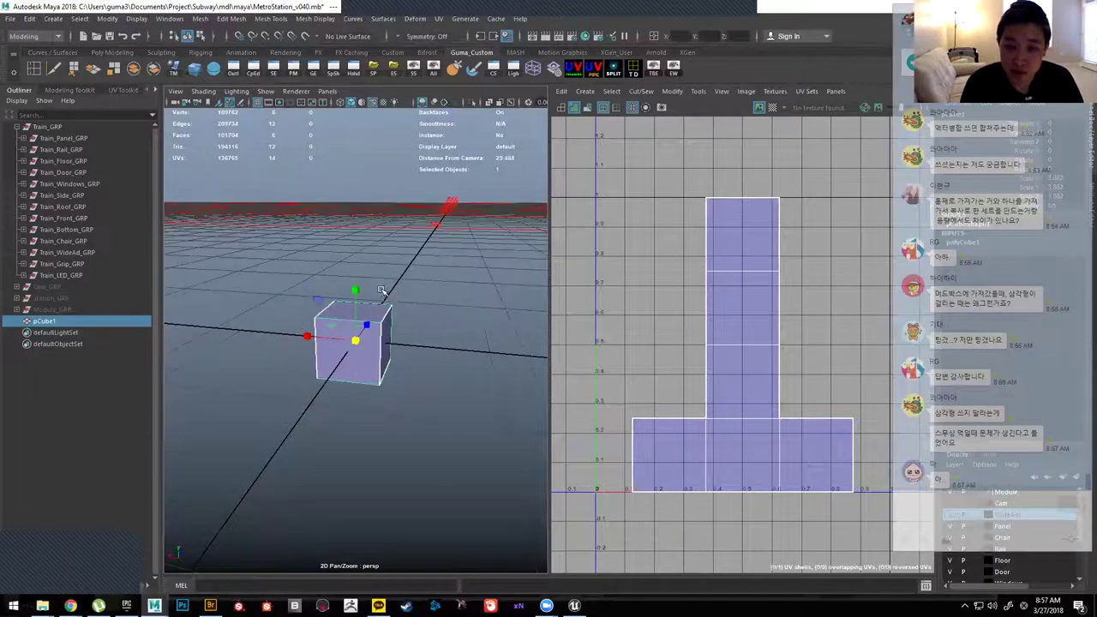
- Smooth the cube with Mesh > Smooth and switch to face selection mode
key("space")
left_click(244, 314)
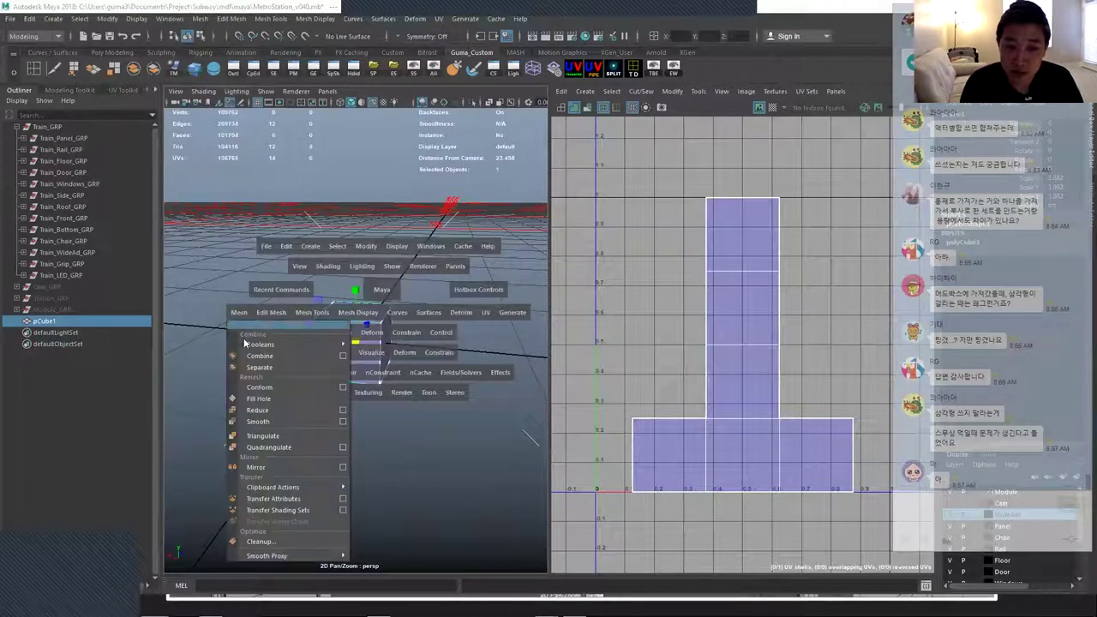
left_click(270, 421)
key("ctrl+F11")
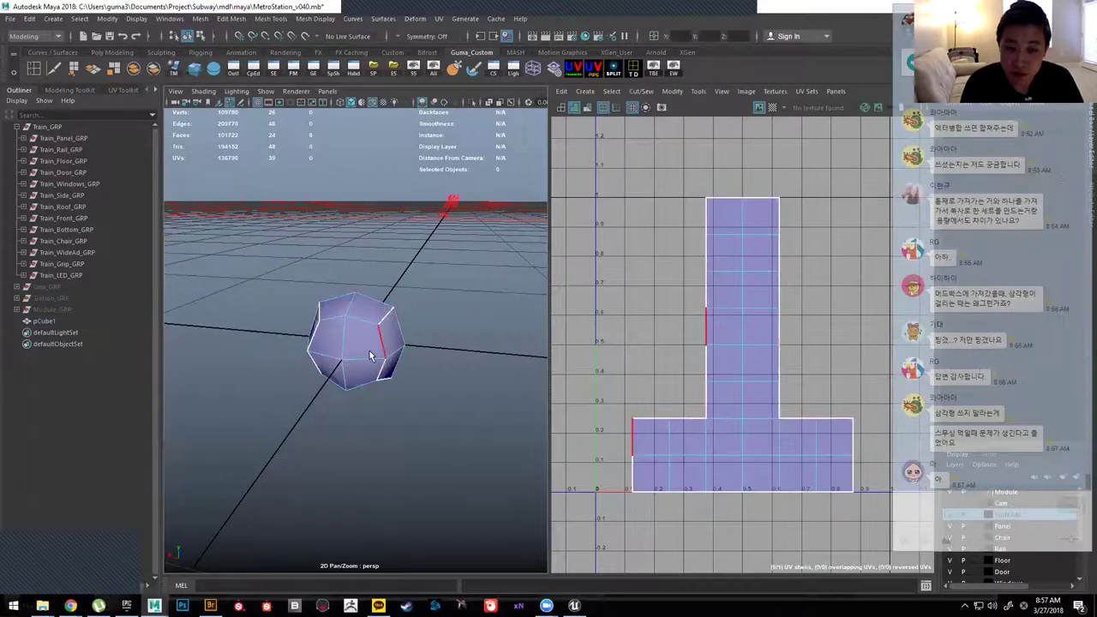
left_click_drag(437, 329, 397, 362, "alt")
key("w")
- Cut the UVs along a top edge of the smoothed cube in edge mode
mouse_move(434, 301)
left_mouse_down("alt")
mouse_move(451, 313)
mouse_move(391, 305)
left_mouse_up("alt")
right_click_drag(735, 261, 863, 248)
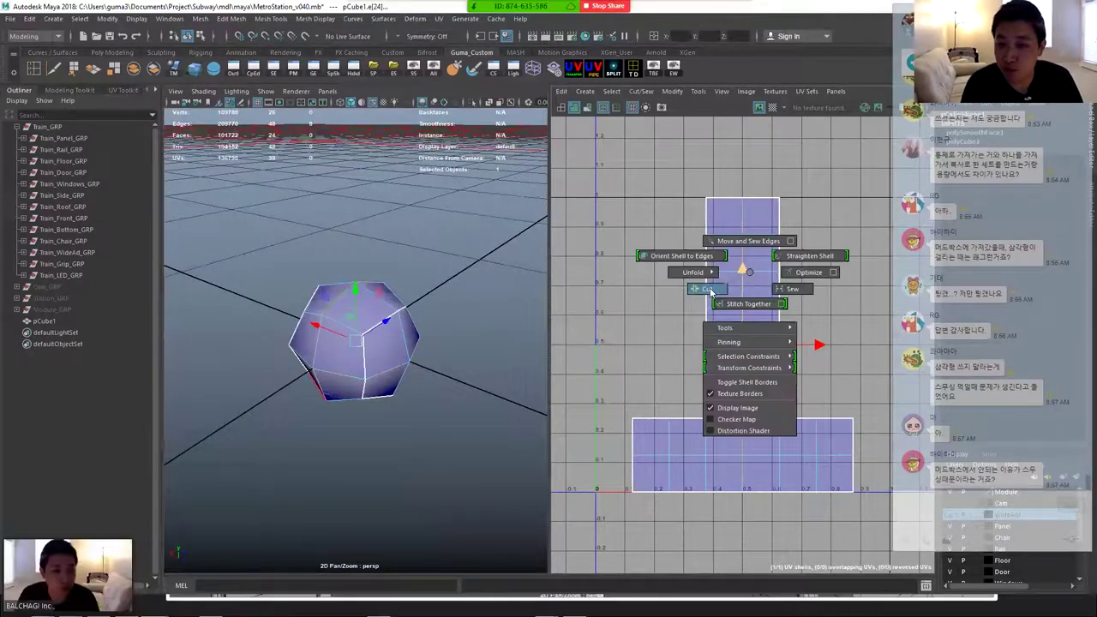
left_click_drag(446, 282, 477, 254, "alt")
key("F8")
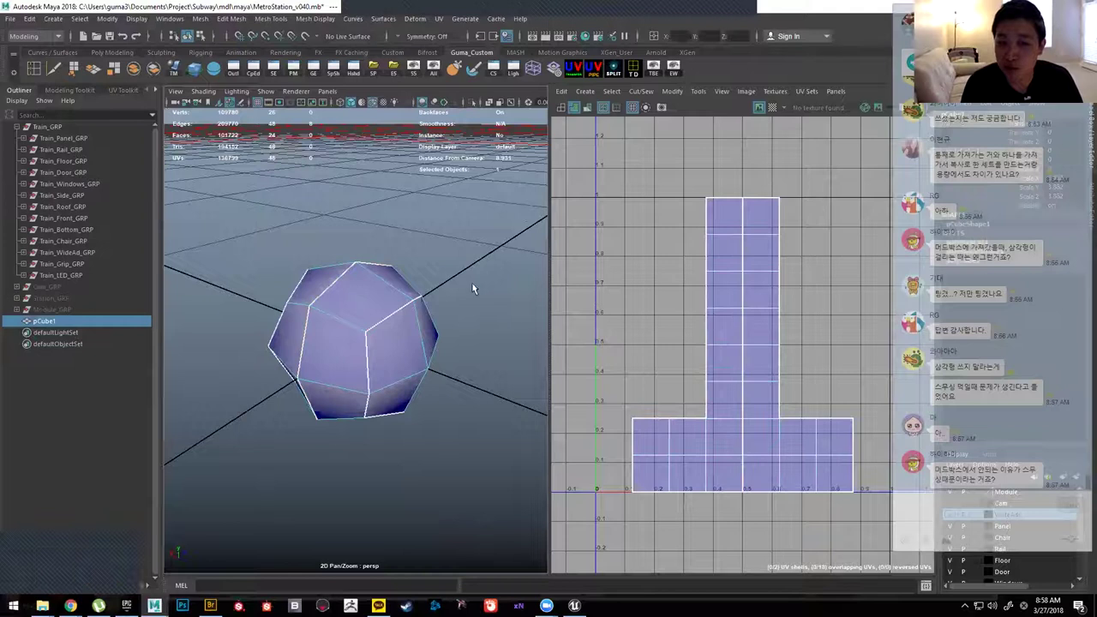
key("ctrl+z")
left_click(394, 282)
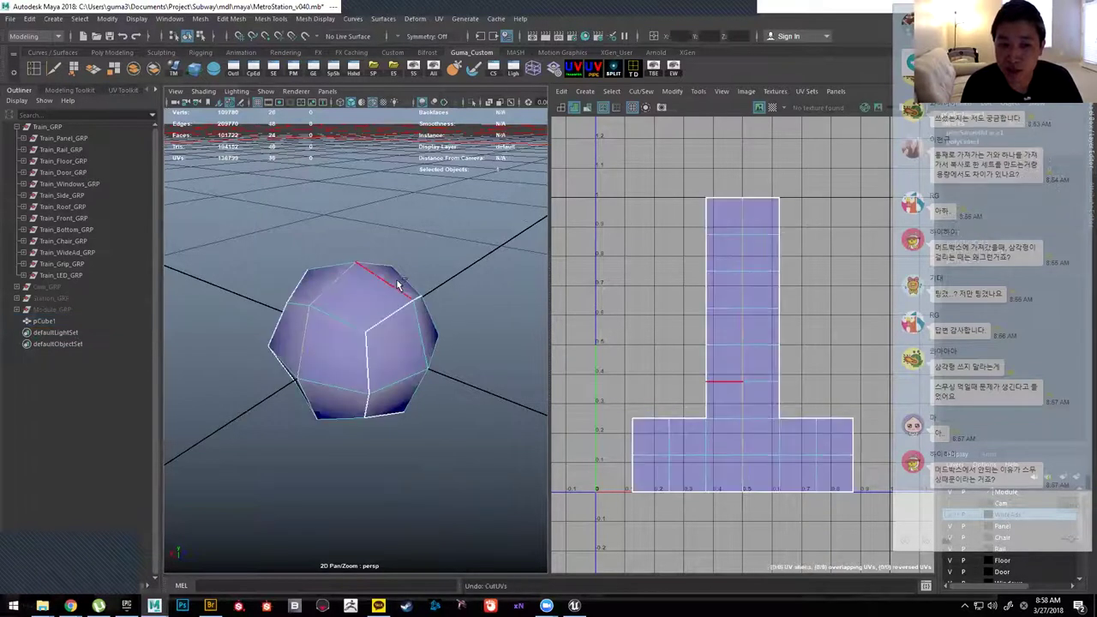
key("F8")
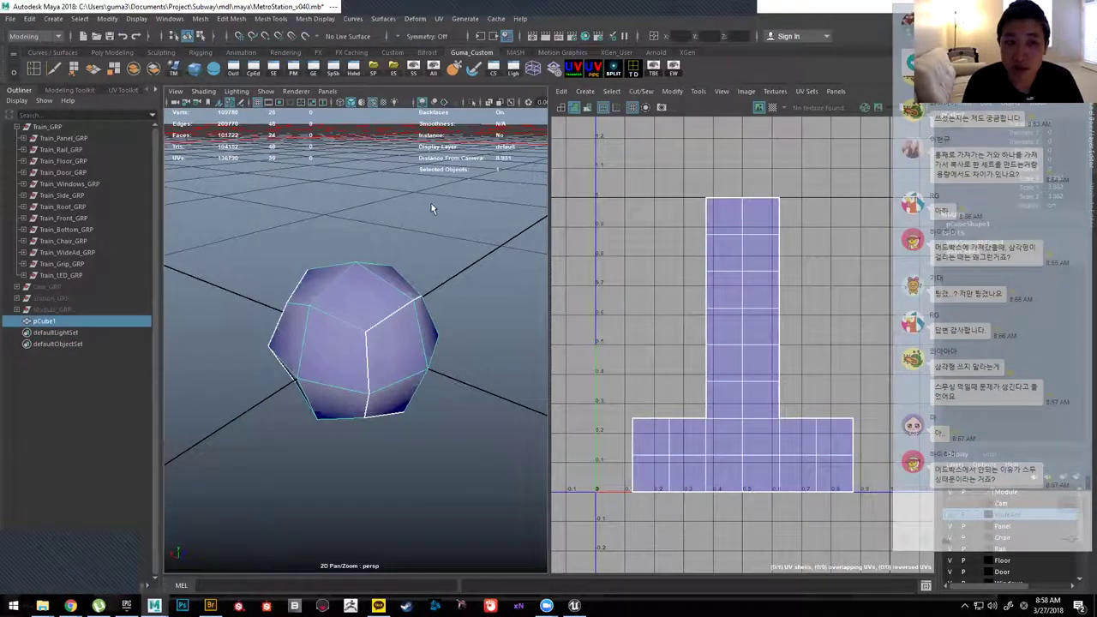
right_click_drag(374, 276, 324, 306)
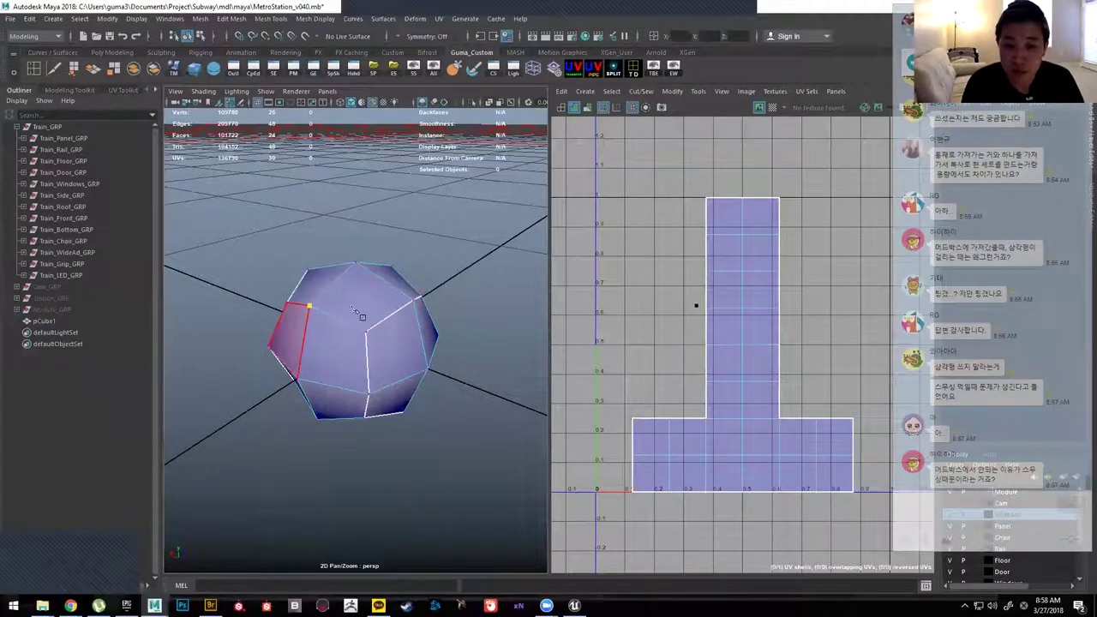
mouse_move(402, 275)
left_mouse_down("alt")
mouse_move(367, 288)
mouse_move(402, 321)
mouse_move(426, 296)
mouse_move(368, 325)
mouse_move(400, 343)
mouse_move(384, 324)
left_mouse_up("alt")
key("F8")
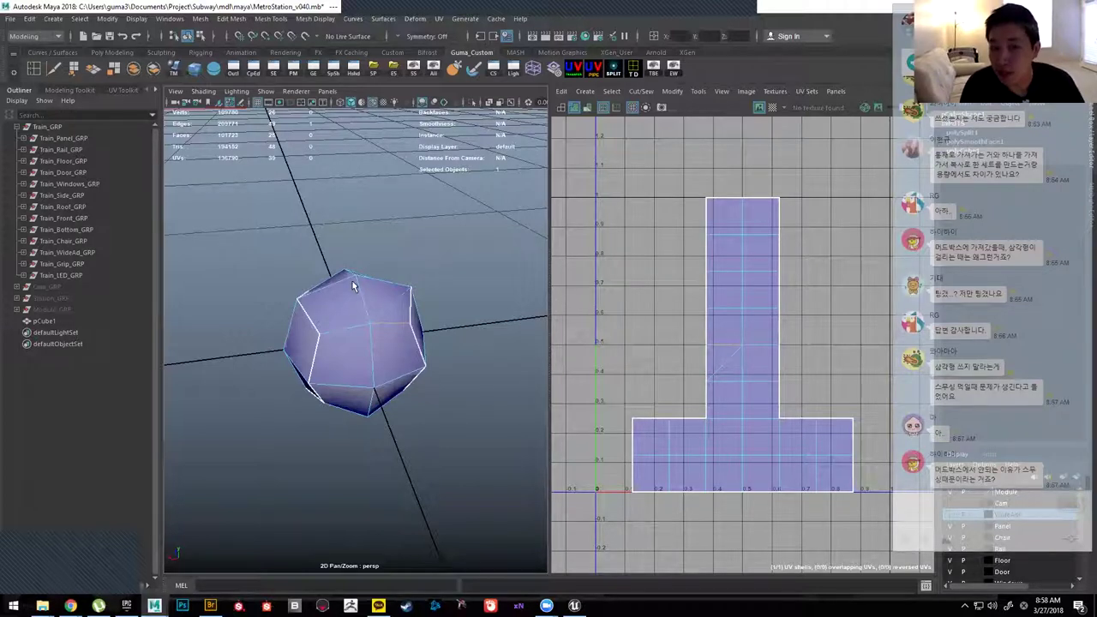
- Delete an edge from the cube, return to object mode and hide the cube
key("F11")
right_click_drag(428, 262, 398, 299, "shift")
key("F8")
left_click(409, 289)
left_click_drag(409, 290, 347, 383, "alt")
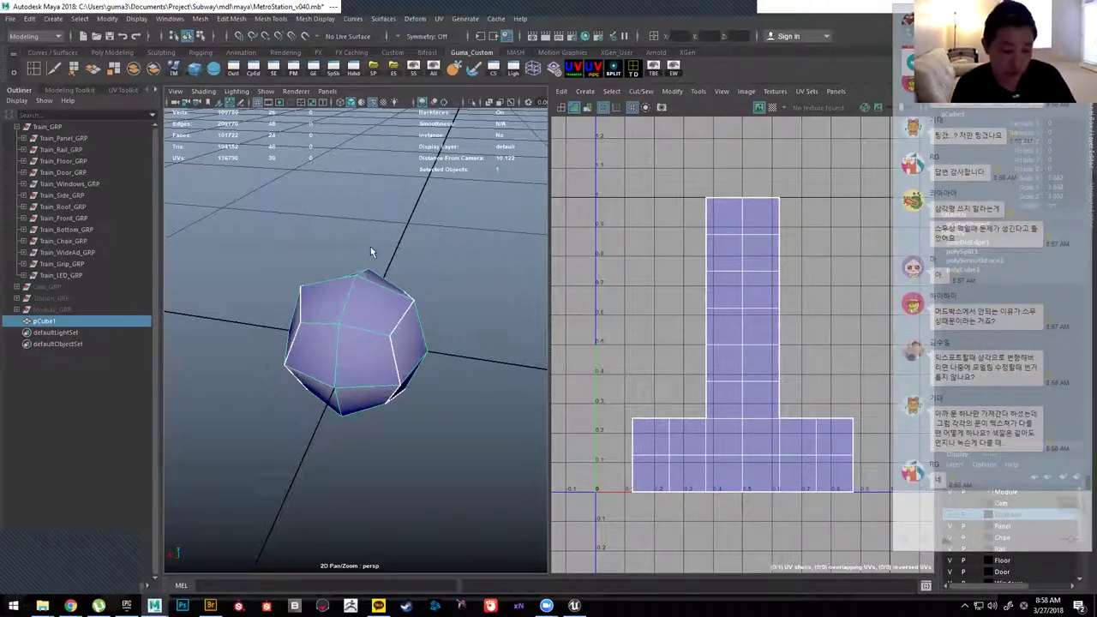
key("h")
scroll(380, 306, "down", 10)
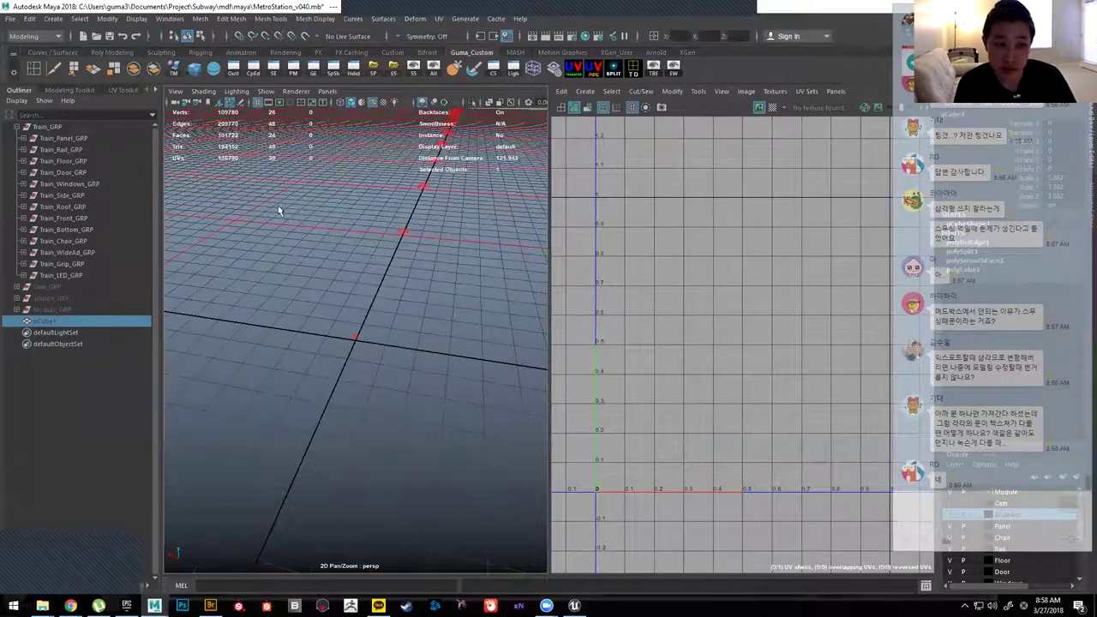
- Unhide the cube and all hidden train groups, then select Train_Panel_GRP and Train_Side_GRP
key("ctrl+shift+h")
left_click(433, 67)
left_click(98, 138)
scroll(406, 256, "up", 5)
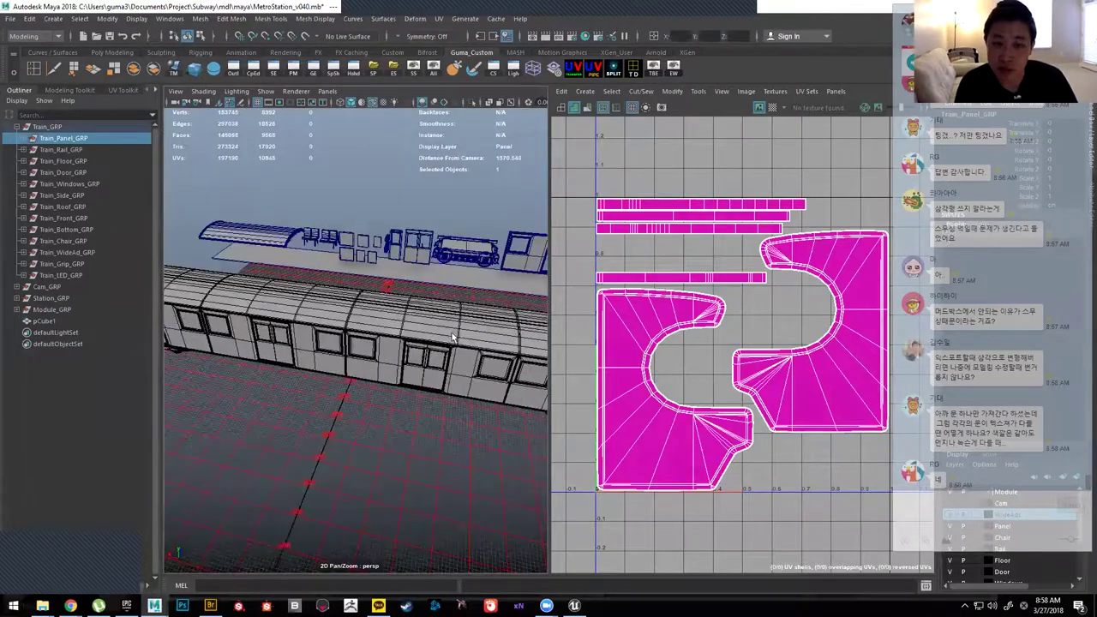
scroll(378, 270, "up", 3)
left_click(354, 281)
- Move the camera inside the carriage aisle toward the left wall seats
scroll(439, 294, "up", 3)
key("[")
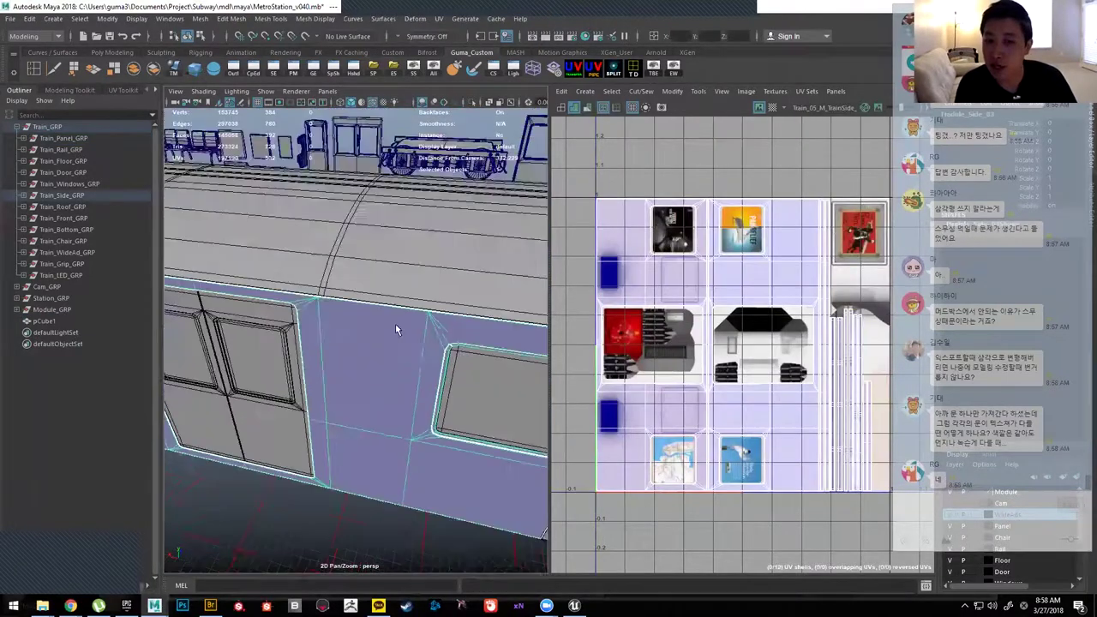
key("[")
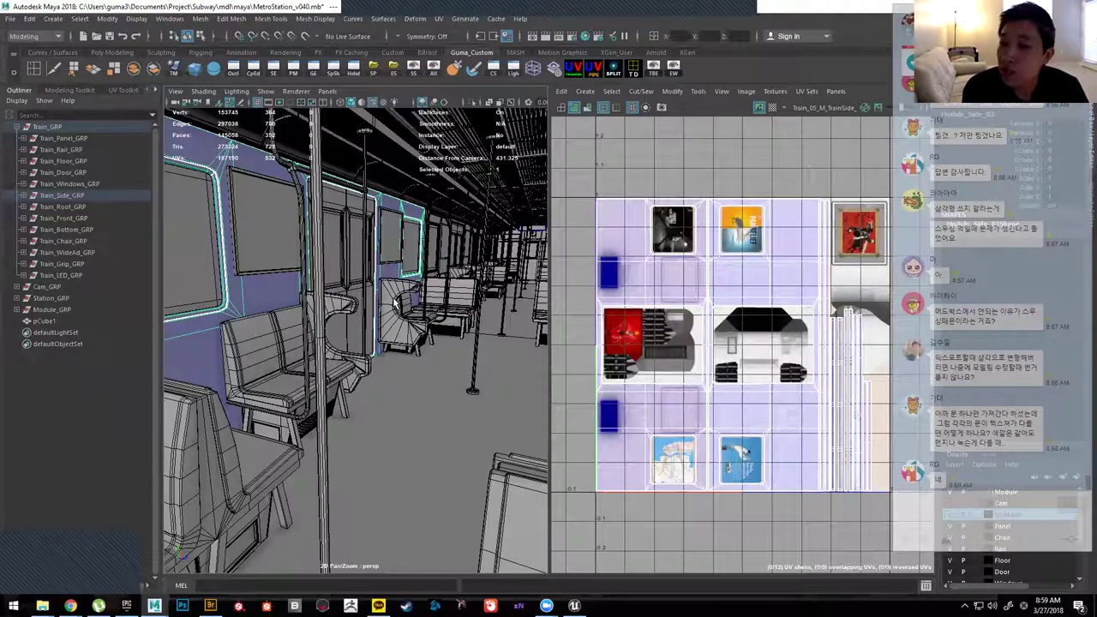
- Select Train_Door_GRP to display the Train_05_M_TrainDoor UV shells in the UV Editor
left_click(350, 205)
key("w")
scroll(652, 370, "down", 1)
scroll(651, 370, "down", 1)
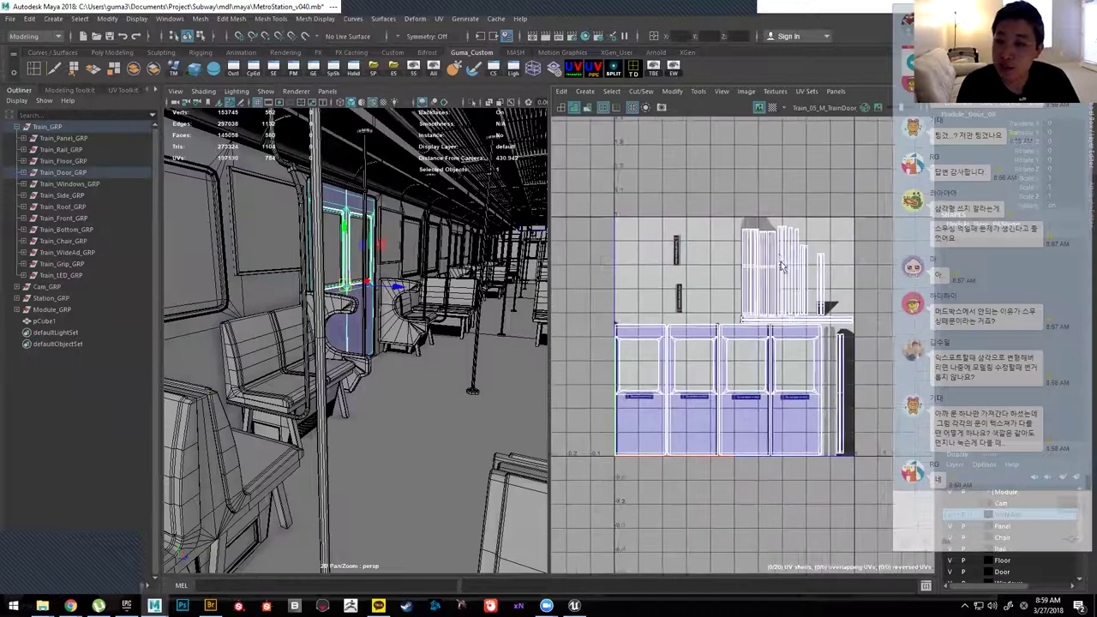
scroll(651, 370, "down", 1)
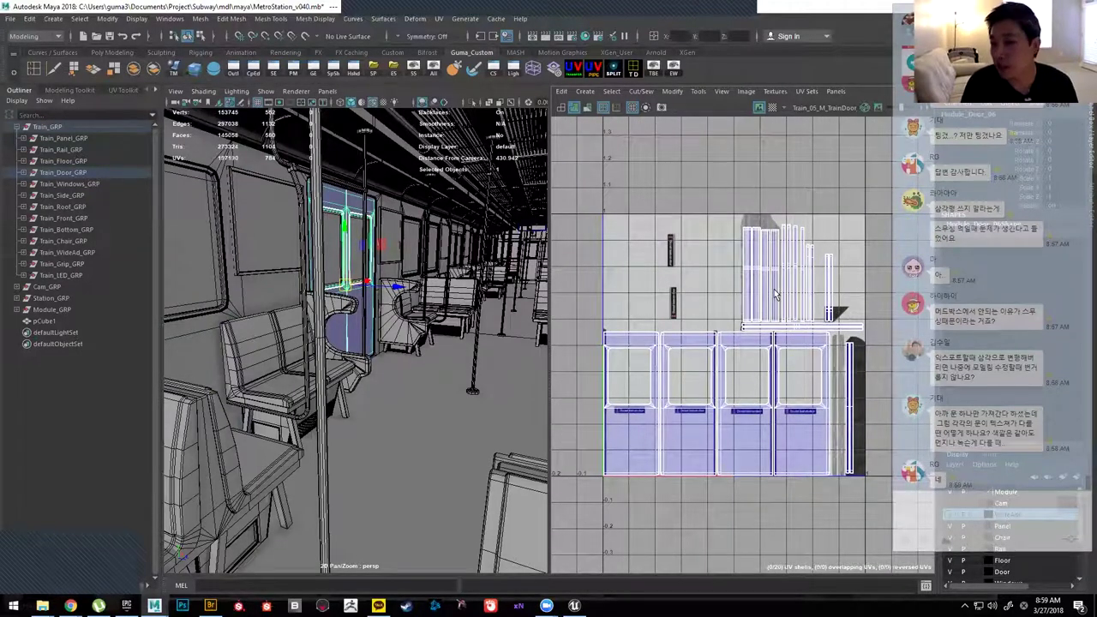
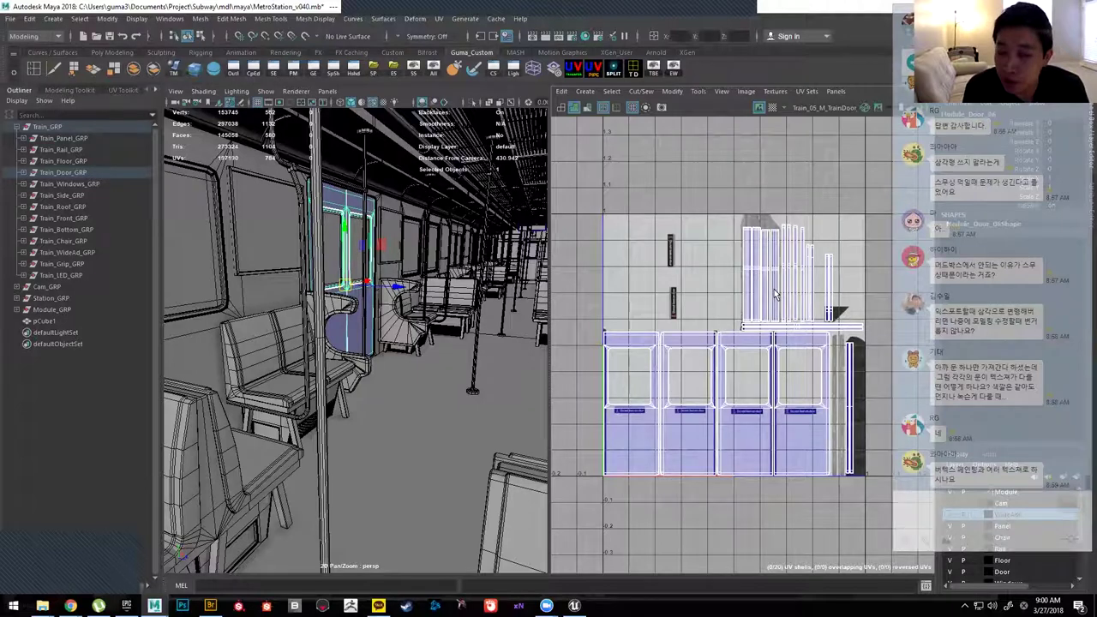
- Zoom in and frame the view closely on the selected train door
scroll(408, 255, "up", 3)
scroll(408, 255, "up", 2)
scroll(409, 252, "up", 1)
scroll(411, 249, "up", 1)
scroll(414, 241, "up", 1)
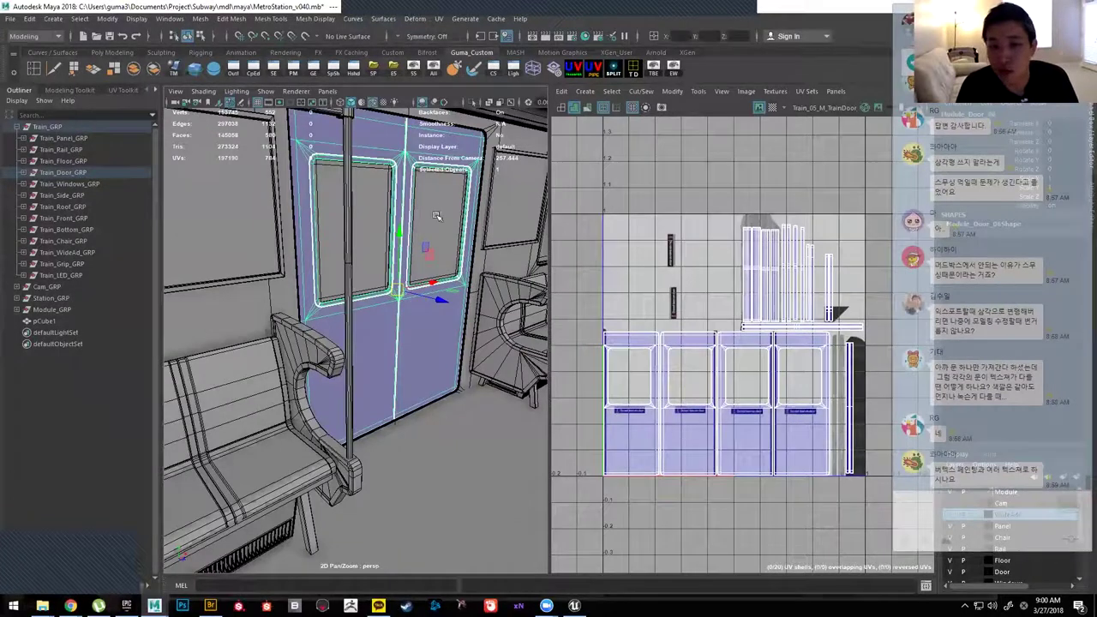
key("ctrl+z")
key("ctrl+z")
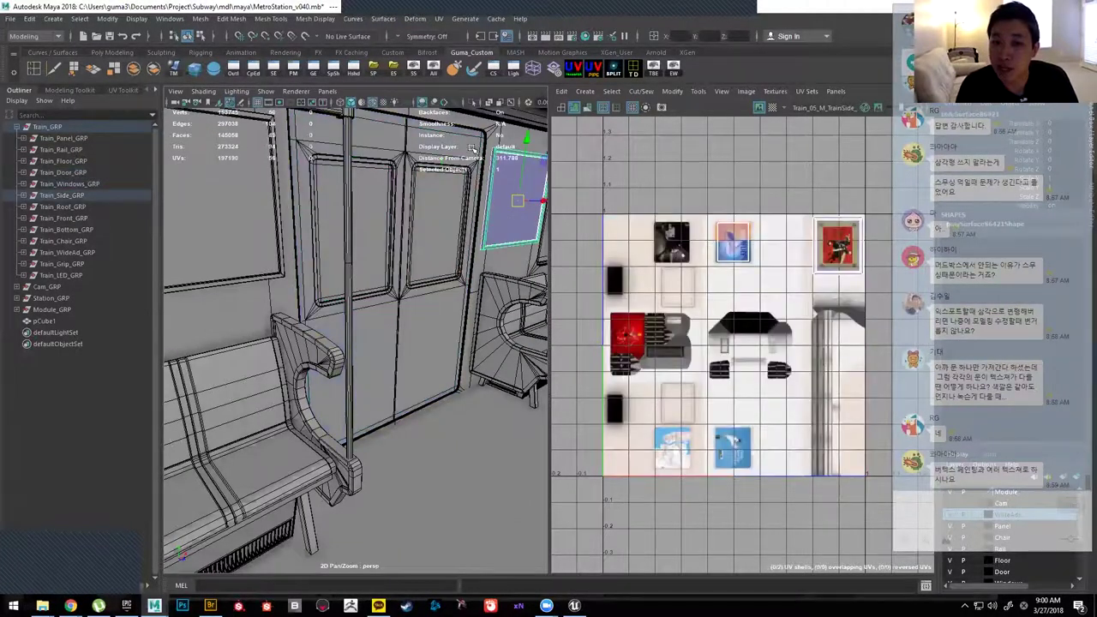
key("ctrl+z")
key("ctrl+z")
key("ctrl+z")
key("ctrl+z")
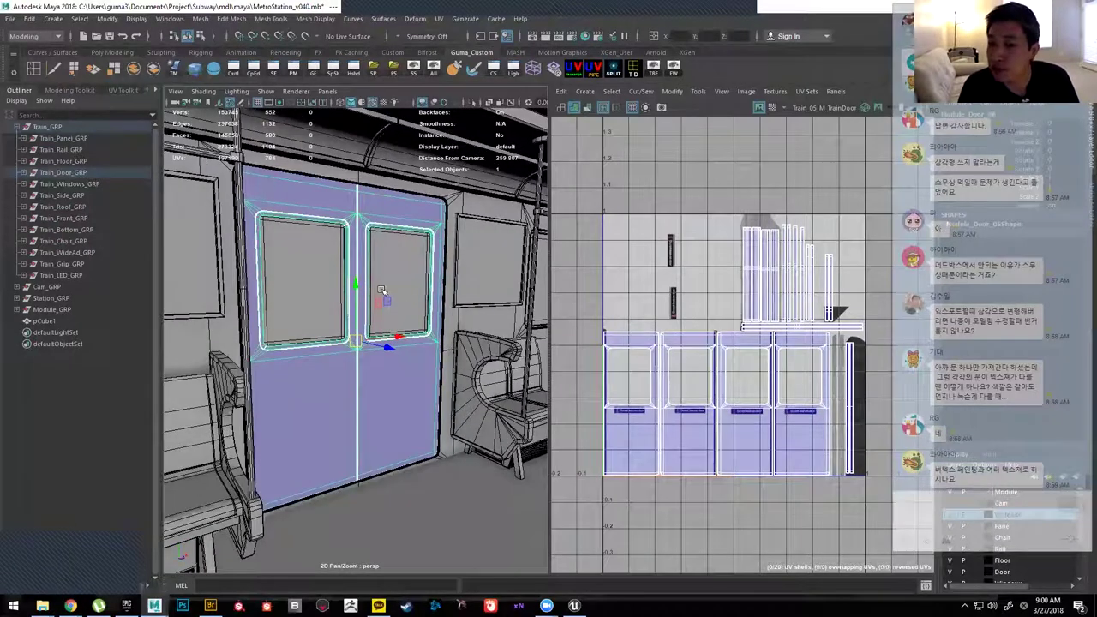
key("ctrl+z")
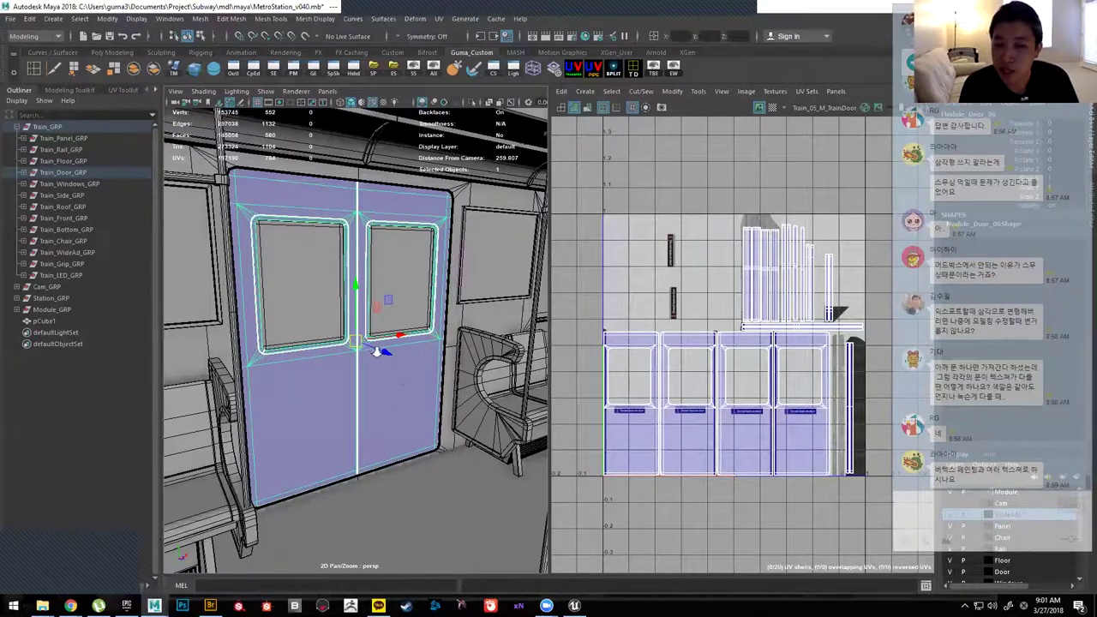
left_click_drag(378, 352, 445, 369, "alt")
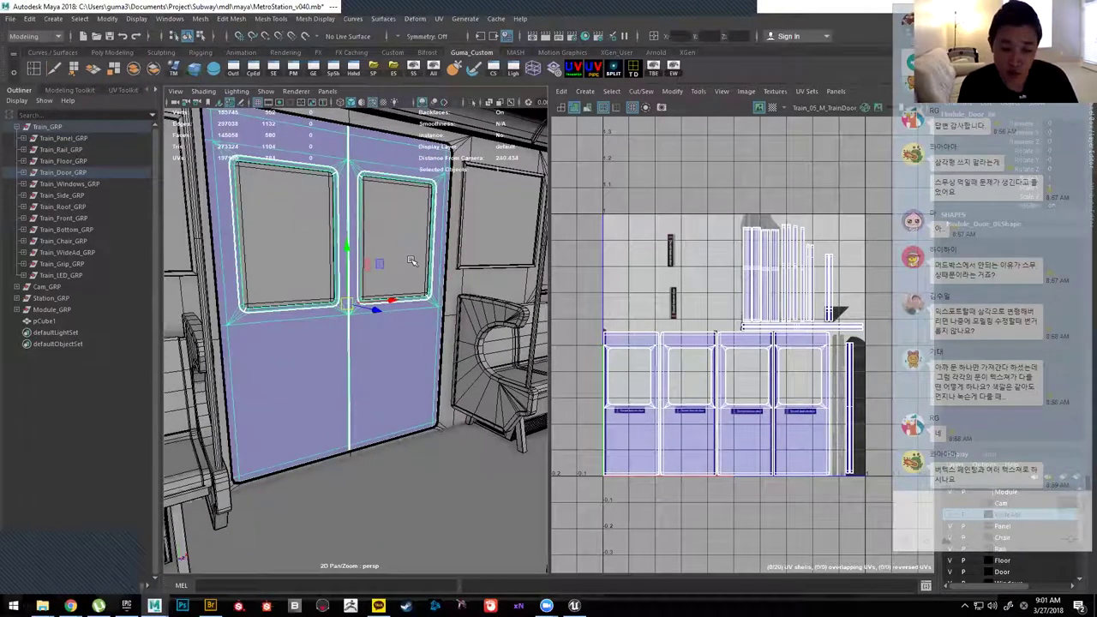
- Select the whole Train_Door_GRP to show all door UV shells in 0–1 space
key("Up")
scroll(407, 260, "up", 1)
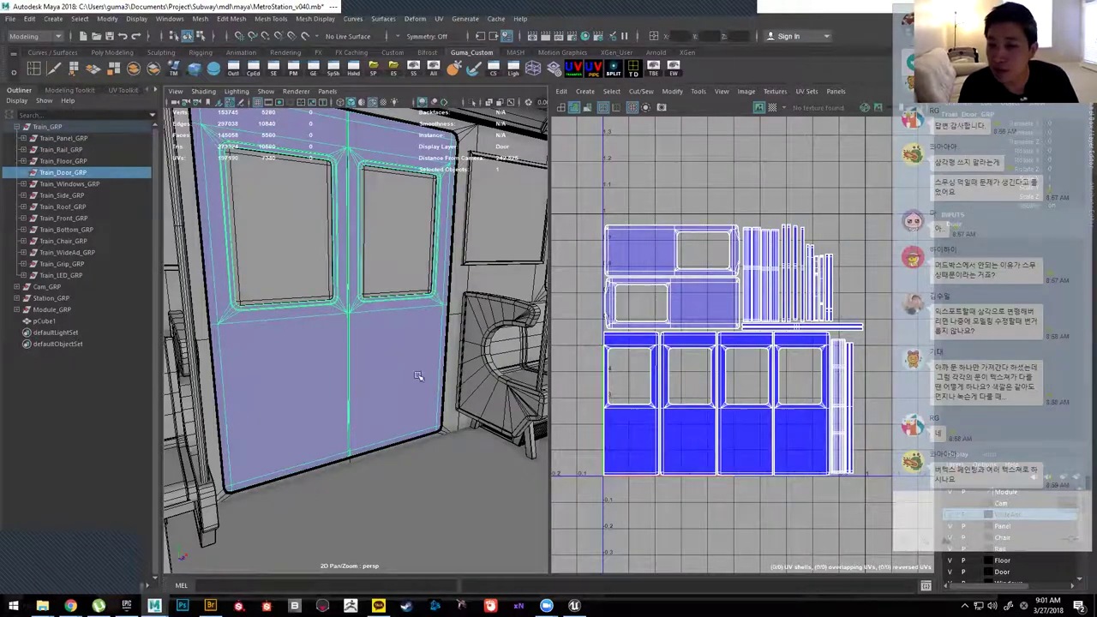
left_click_drag(420, 343, 359, 374, "alt")
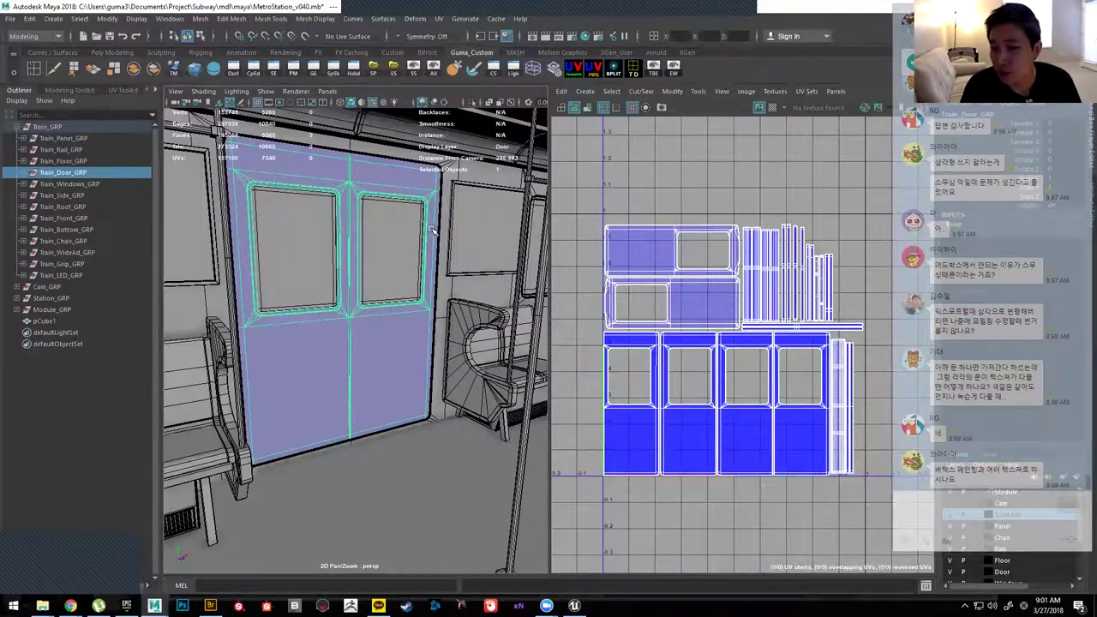
- Cycle through the open windows toward another application
key("alt+Tab")
key("alt+shift+Tab")
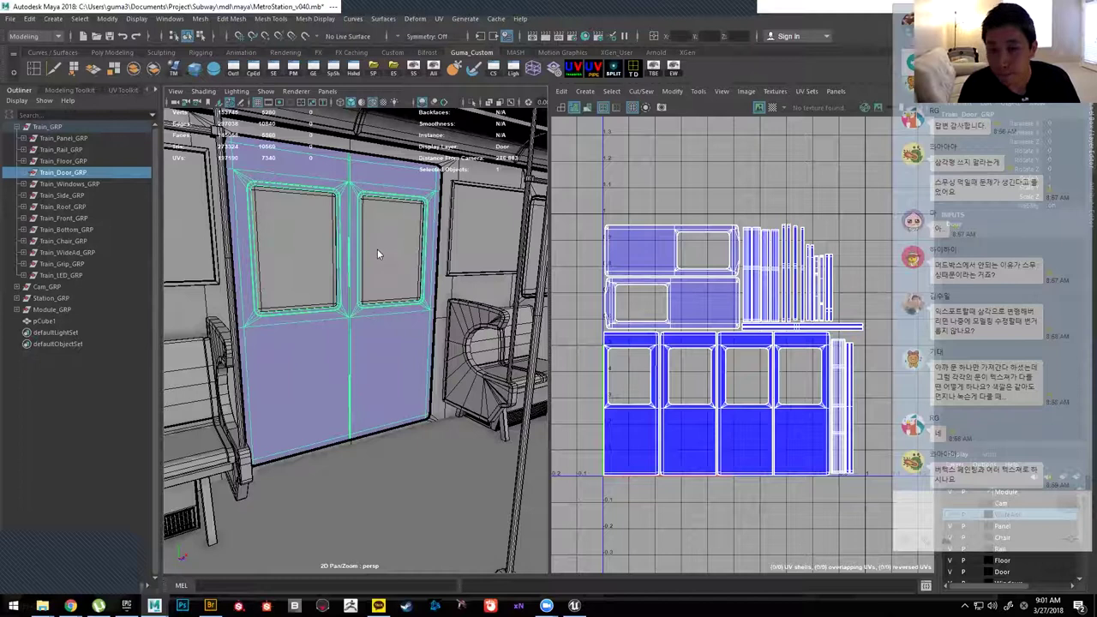
key("alt+Tab")
key("alt+Tab")
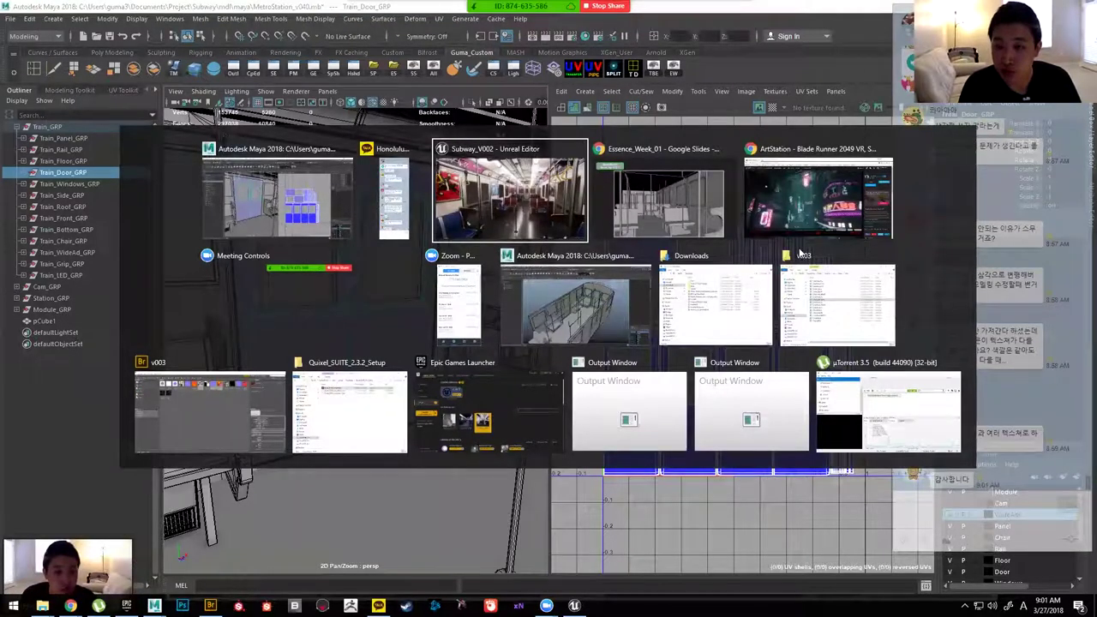
key("alt+Tab")
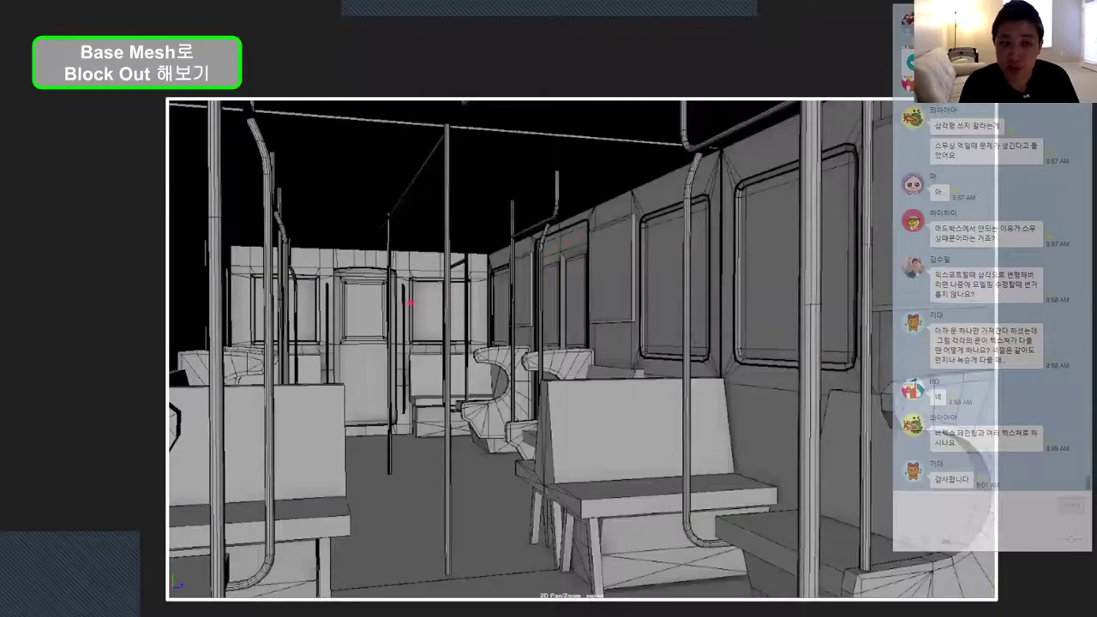
- Page the slideshow back and forth to settle on the Texturing slide
key("Right")
key("Right")
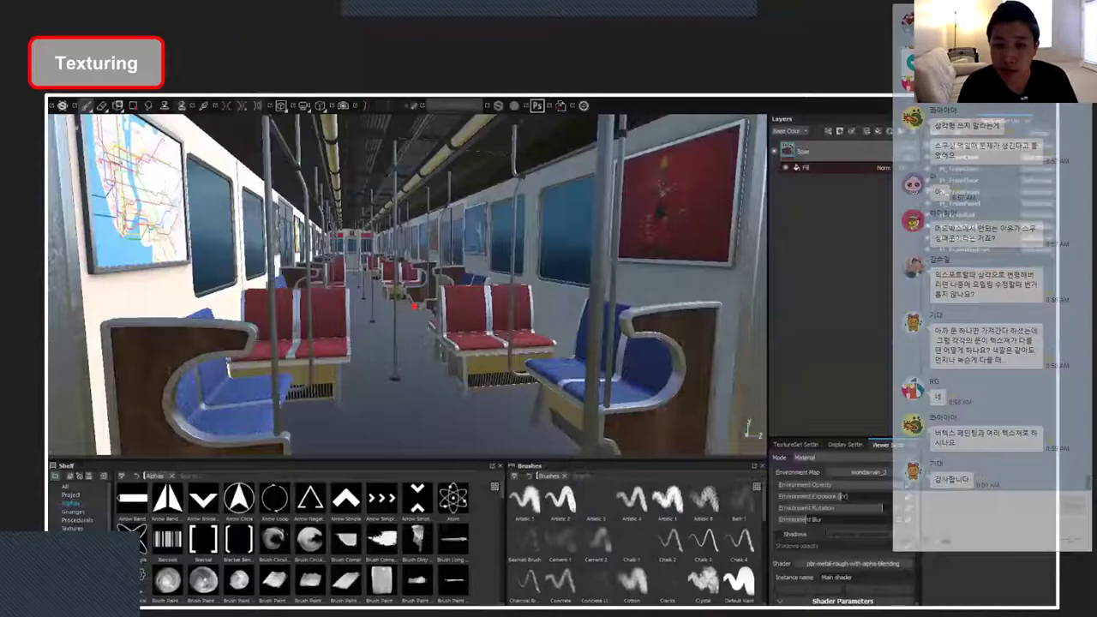
key("Right")
key("Left")
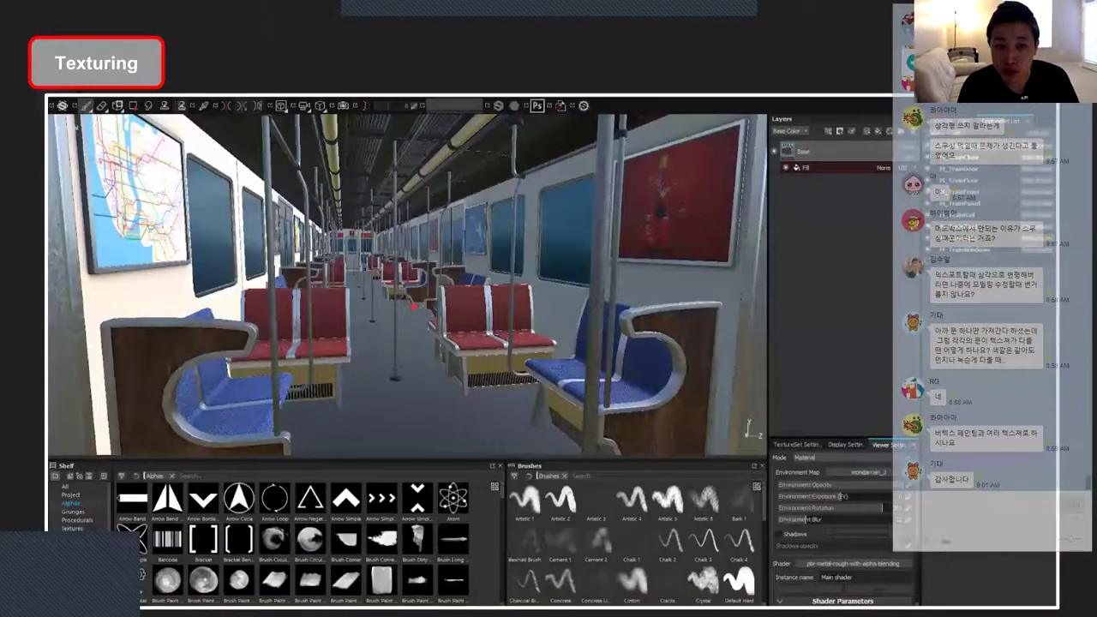
key("Left")
key("Right")
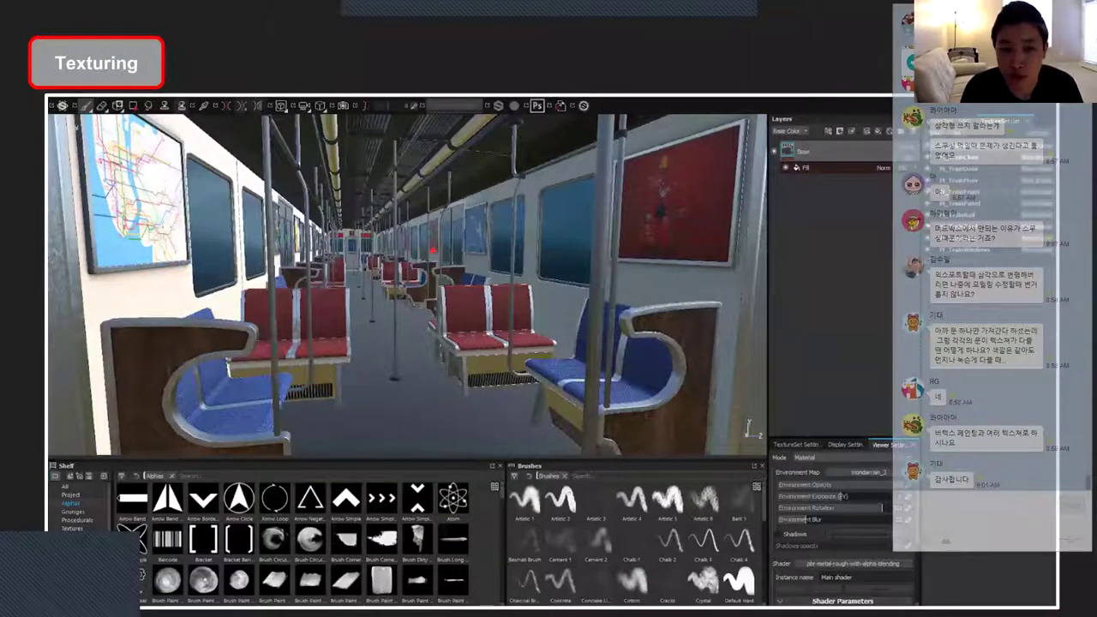
key("alt+Tab")
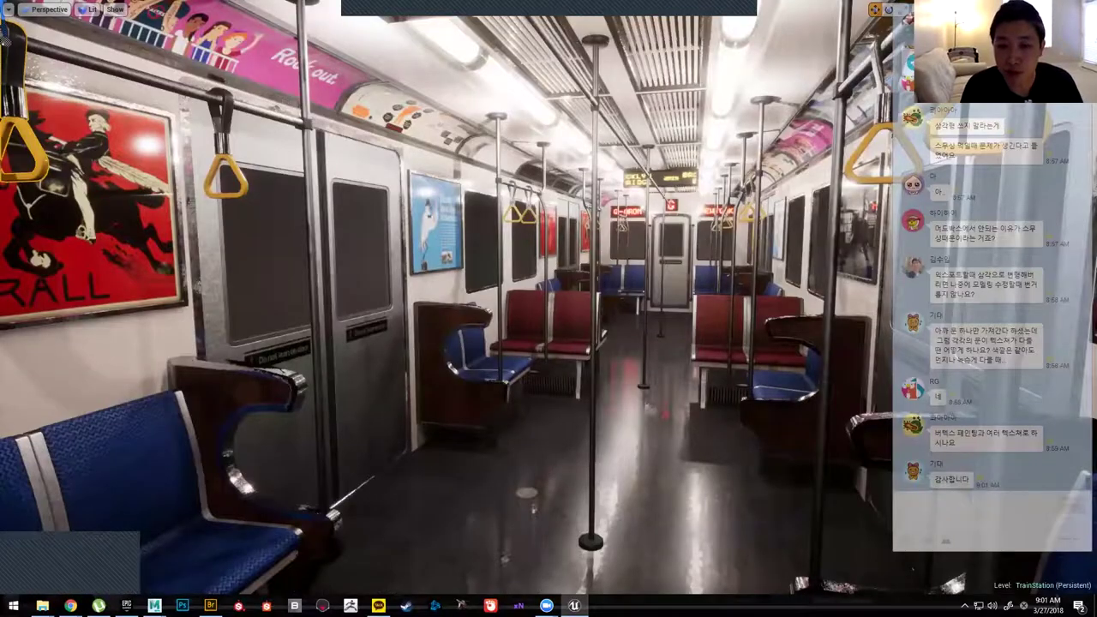
- Fly through the textured car and cycle bookmarks 2–4 for the blue seat and aisle views
mouse_move(558, 261)
right_mouse_down()
mouse_move(686, 266)
mouse_move(599, 215)
right_mouse_up()
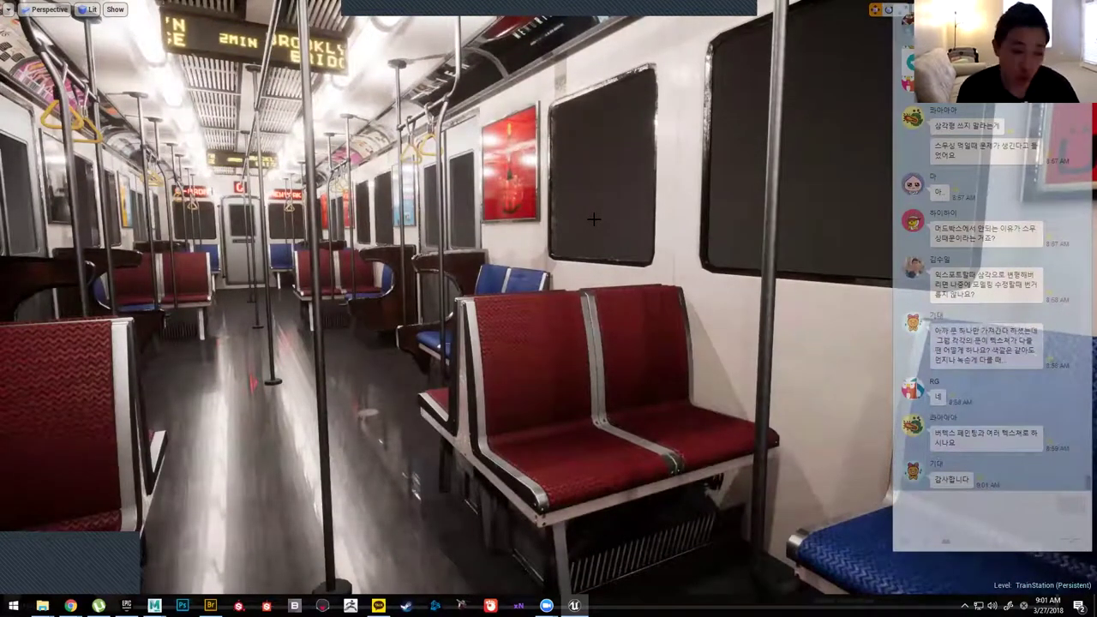
right_click_drag(551, 261, 529, 263)
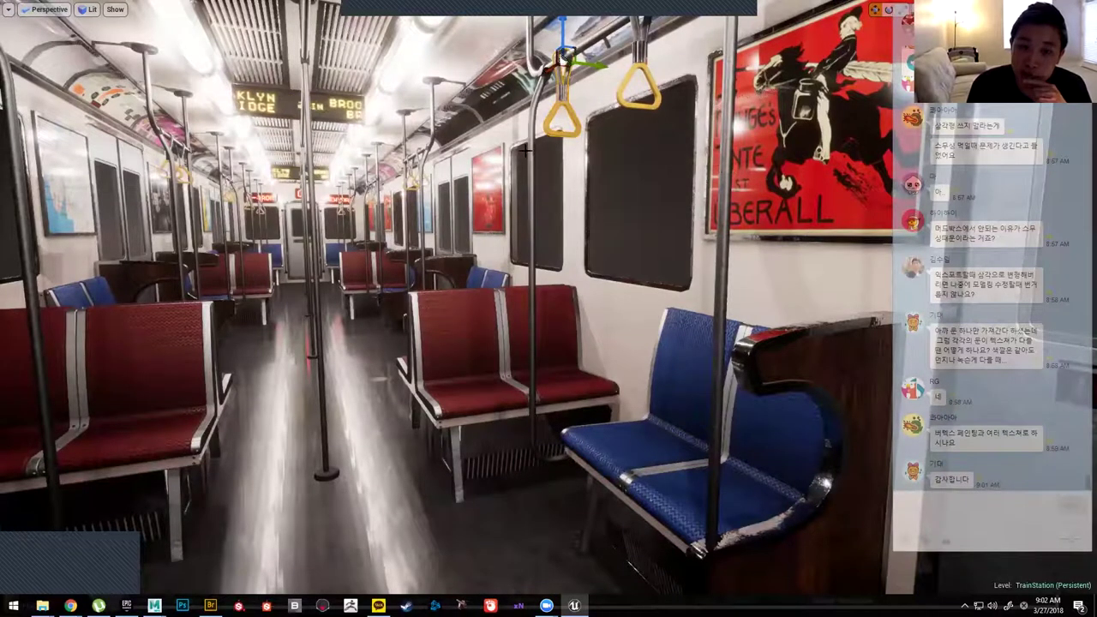
key("2")
key("3")
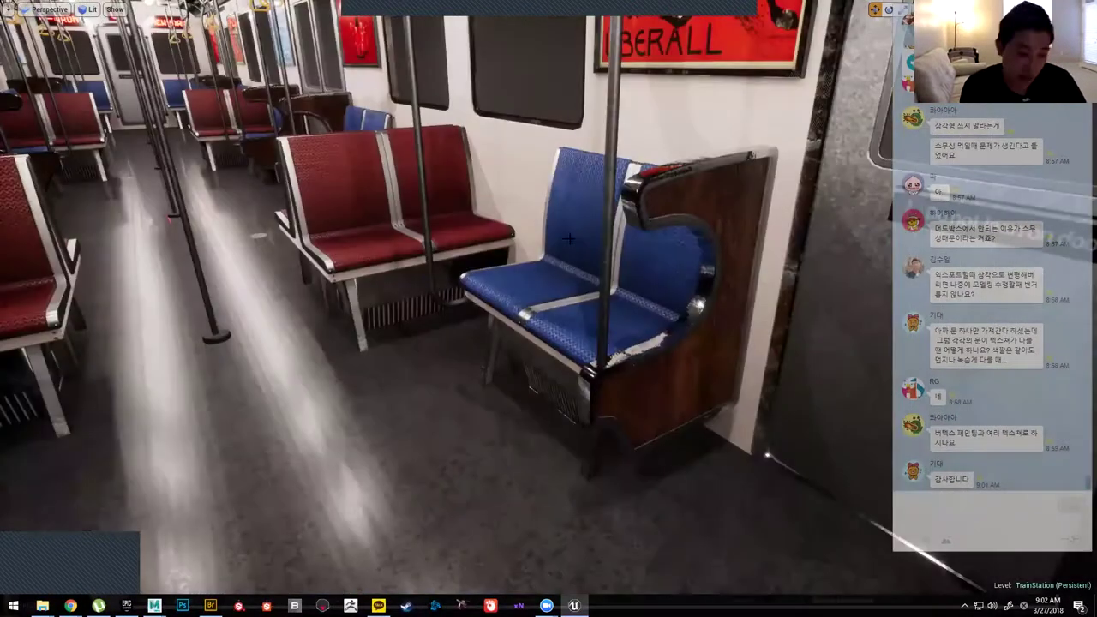
key("4")
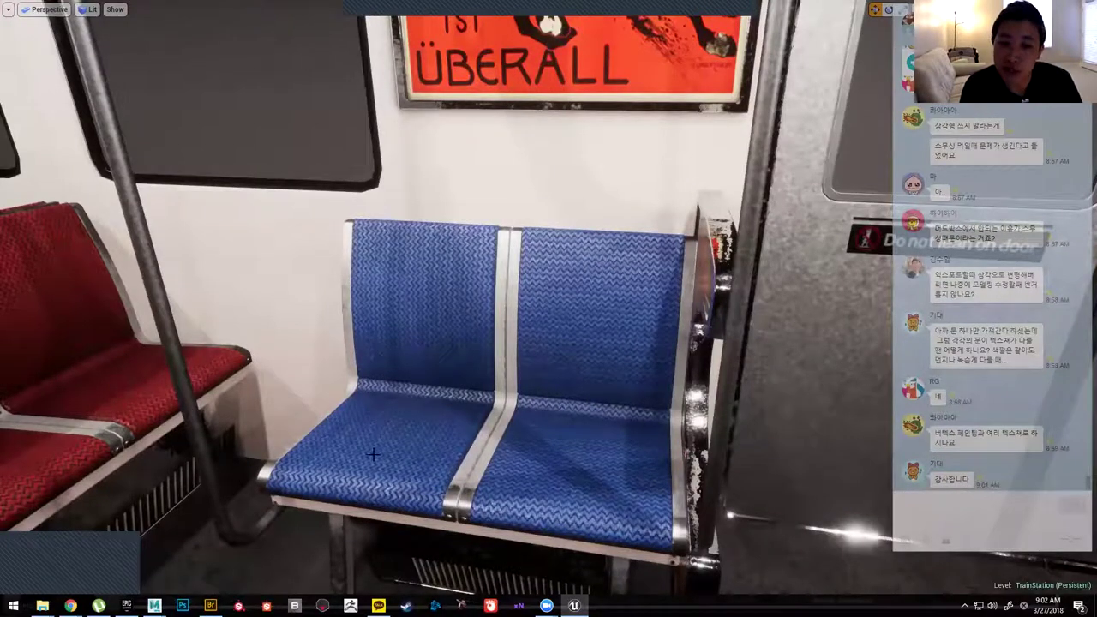
key("3")
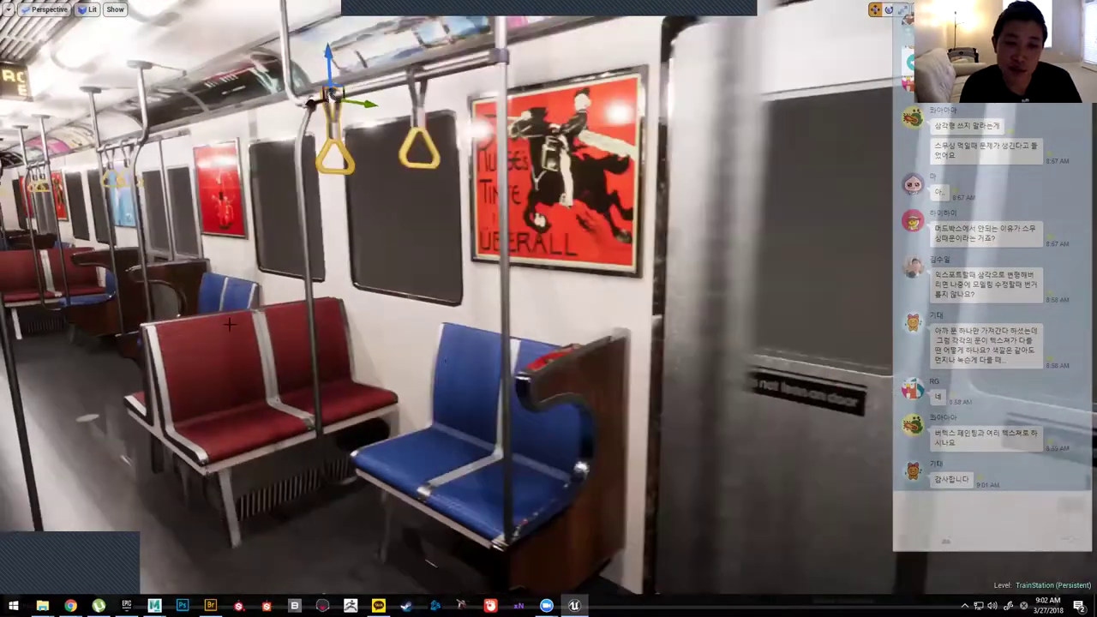
key("4")
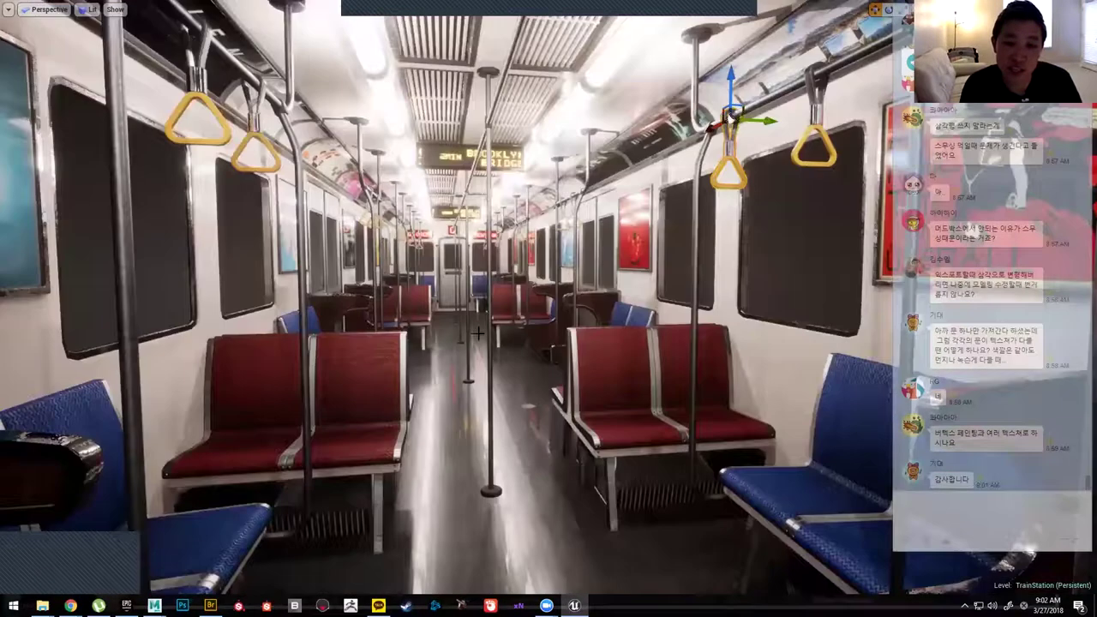
key("2")
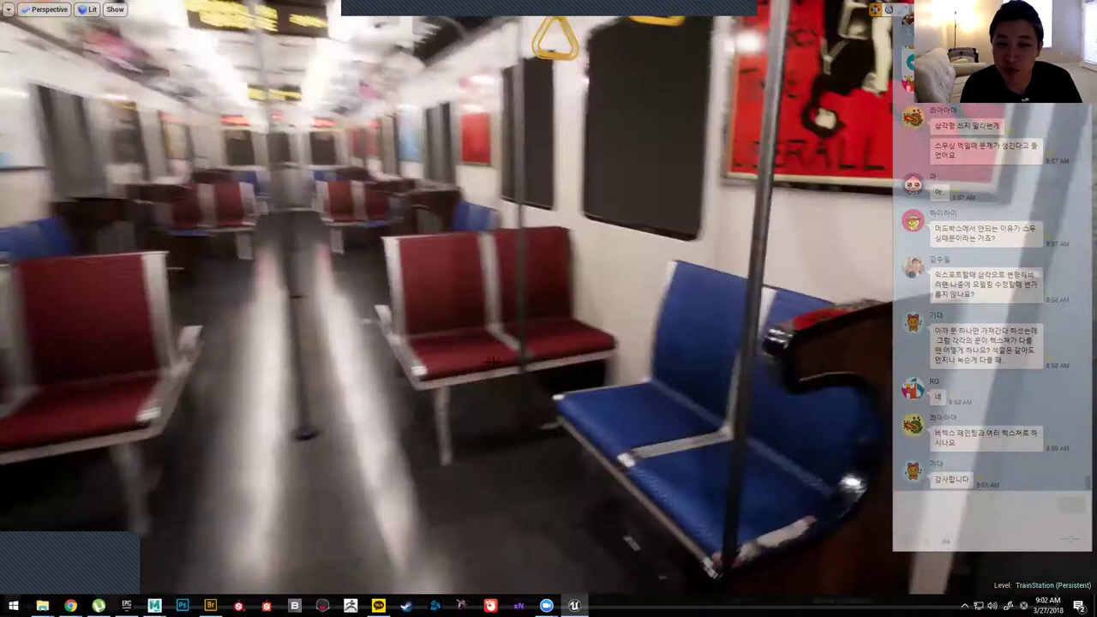
key("4")
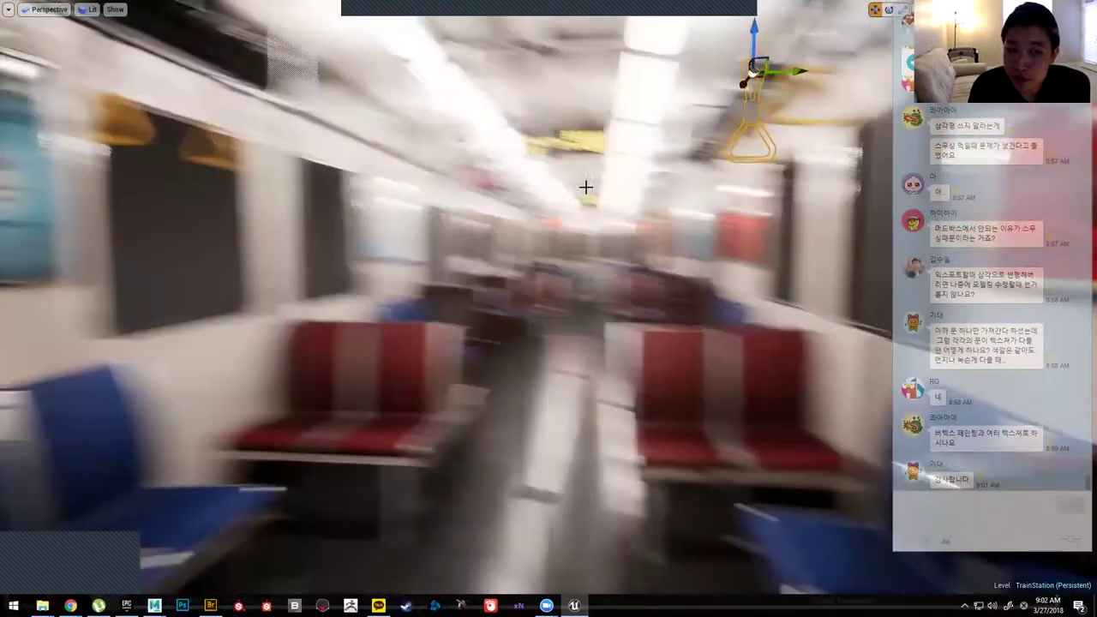
mouse_move(583, 184)
right_mouse_down()
mouse_move(614, 189)
mouse_move(515, 190)
right_mouse_up()
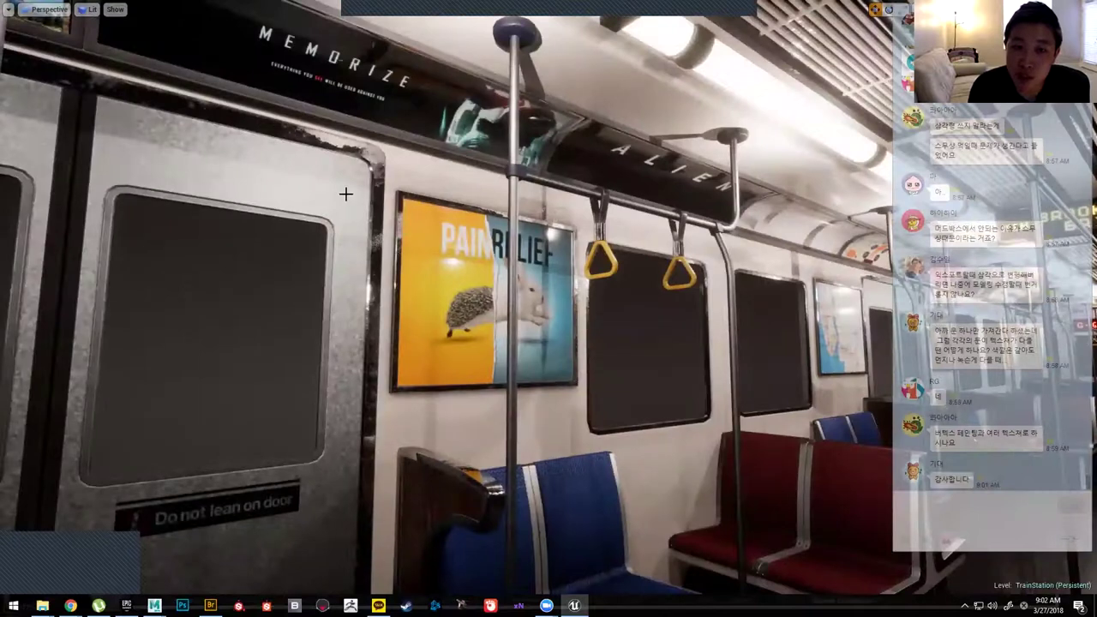
mouse_move(348, 191)
right_mouse_down()
mouse_move(515, 227)
mouse_move(618, 225)
mouse_move(600, 129)
mouse_move(591, 283)
right_mouse_up()
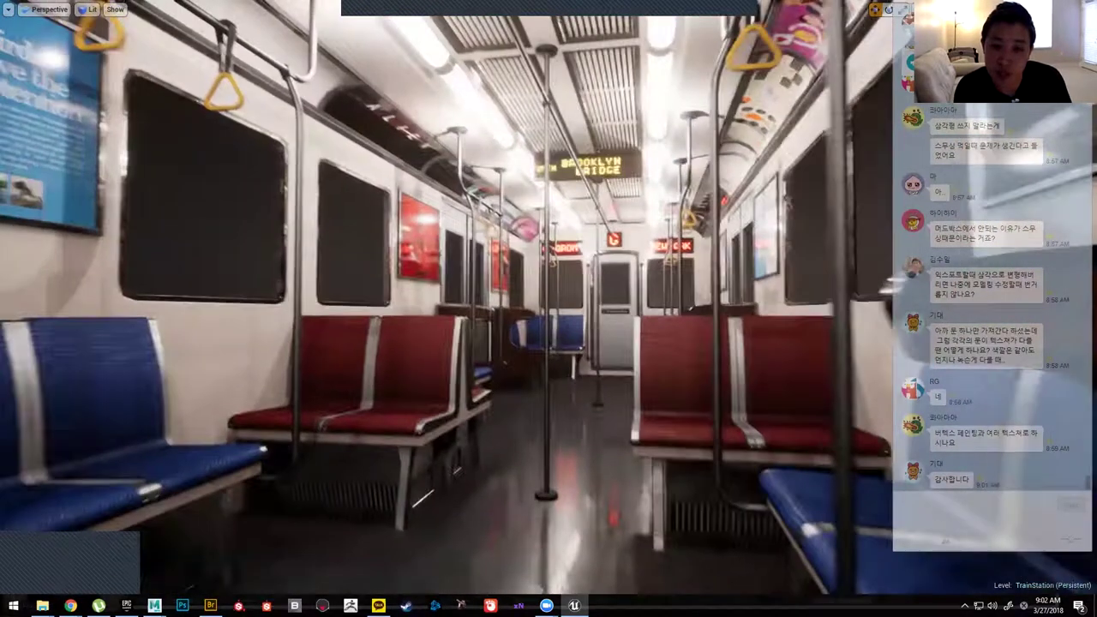
mouse_move(591, 283)
right_mouse_down()
mouse_move(539, 276)
mouse_move(628, 405)
right_mouse_up()
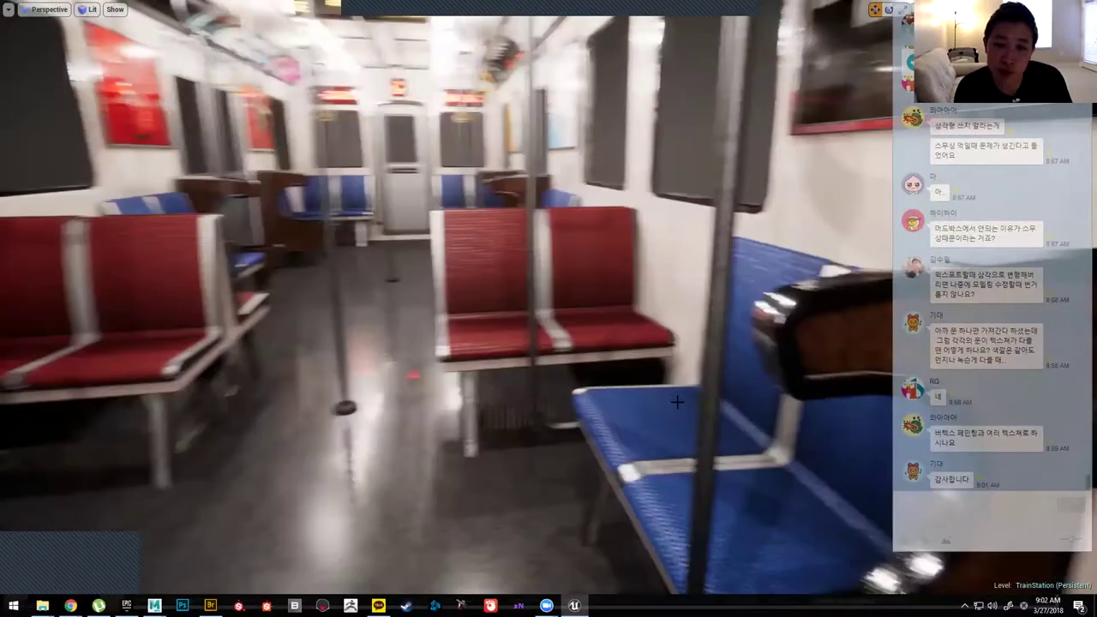
mouse_move(387, 366)
right_mouse_down()
mouse_move(534, 335)
mouse_move(502, 474)
mouse_move(488, 348)
right_mouse_up()
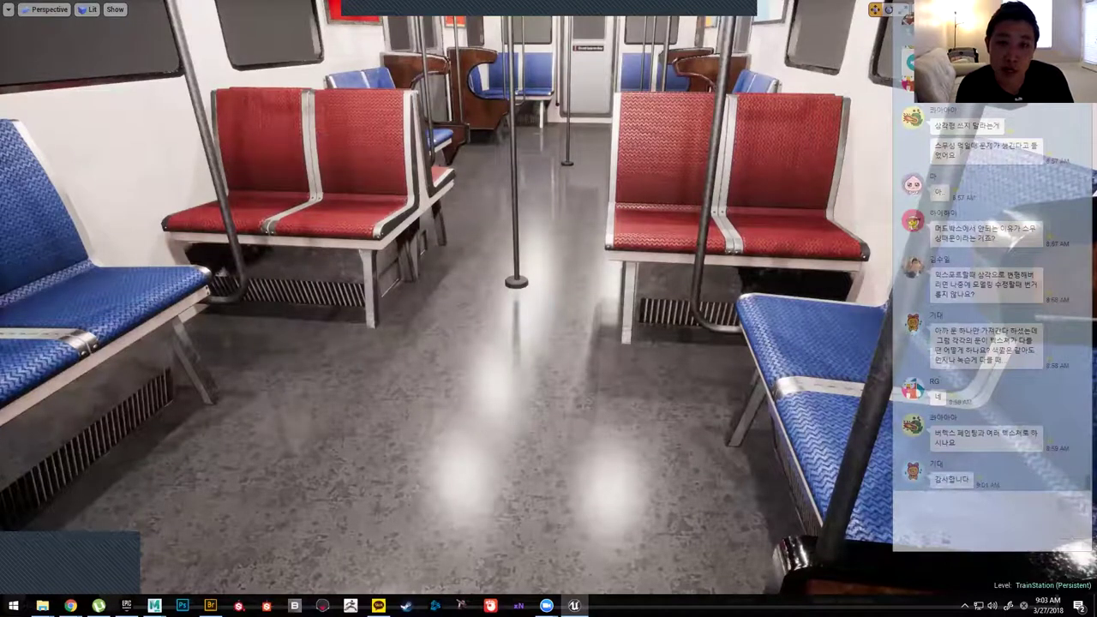
mouse_move(585, 230)
right_mouse_down()
mouse_move(561, 247)
mouse_move(622, 253)
right_mouse_up()
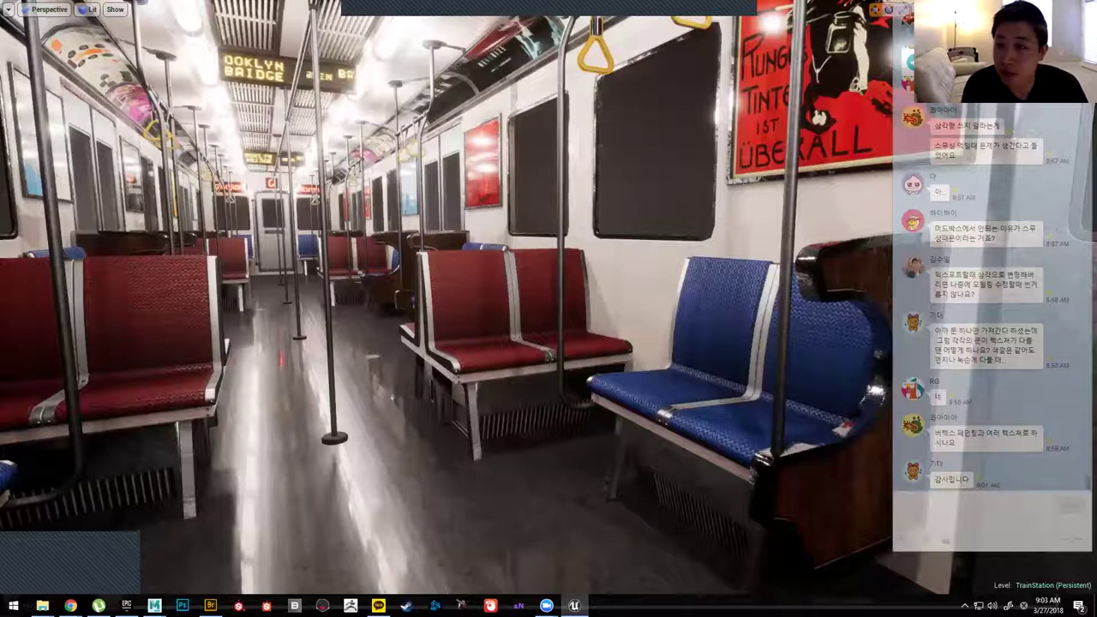
key("F11")
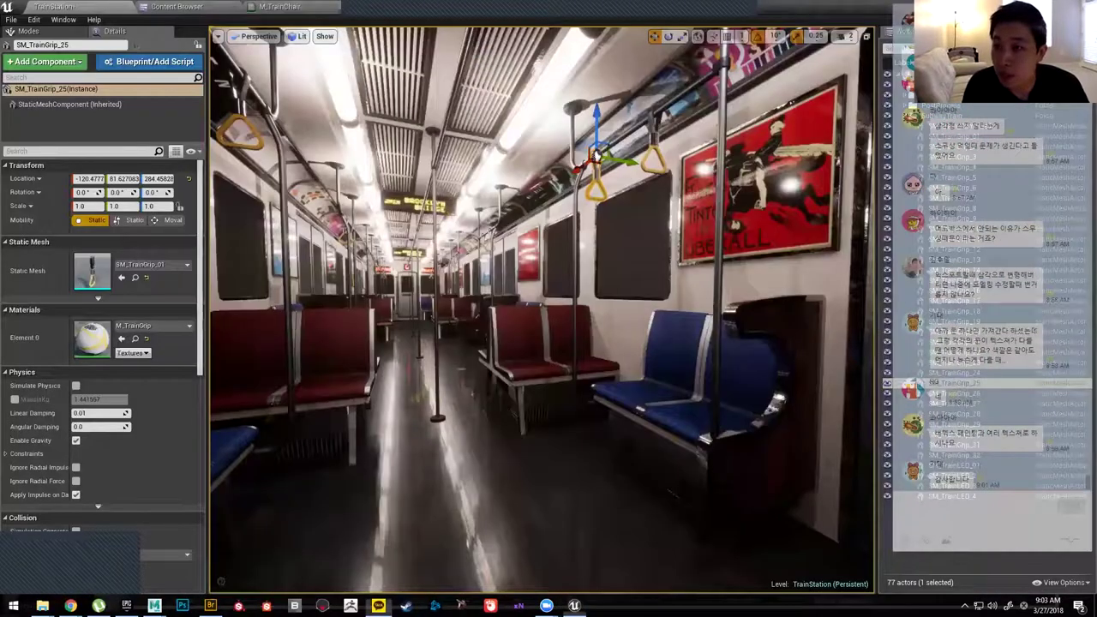
- Select the PostProcessVolume from the World Outliner's PostProcess folder
left_click(913, 114)
left_click(913, 104)
left_click(954, 116)
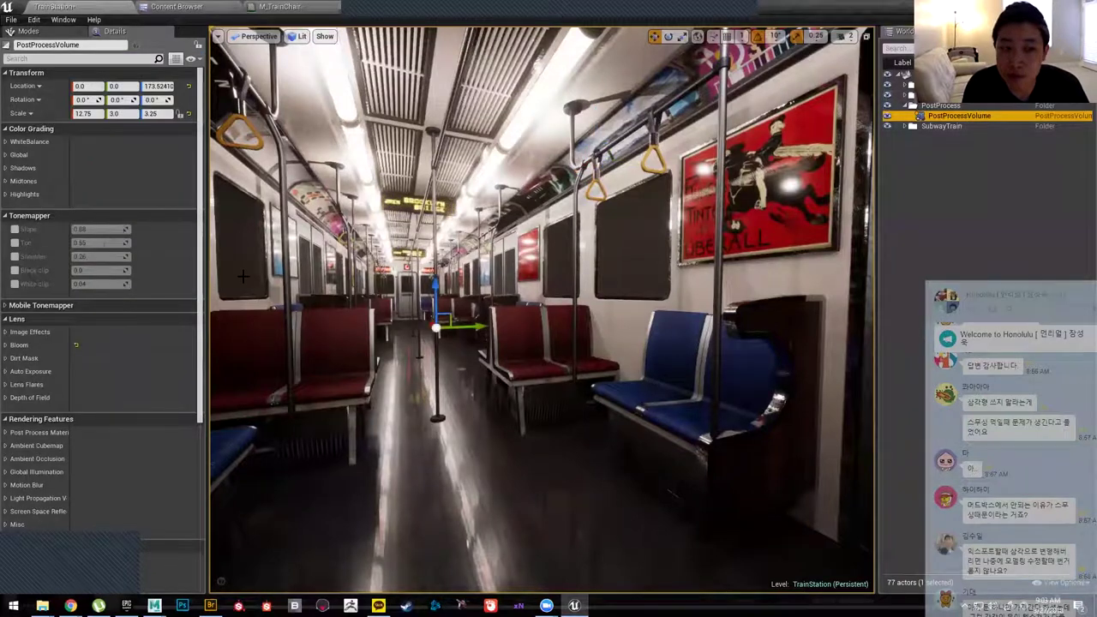
left_click_drag(551, 243, 532, 215)
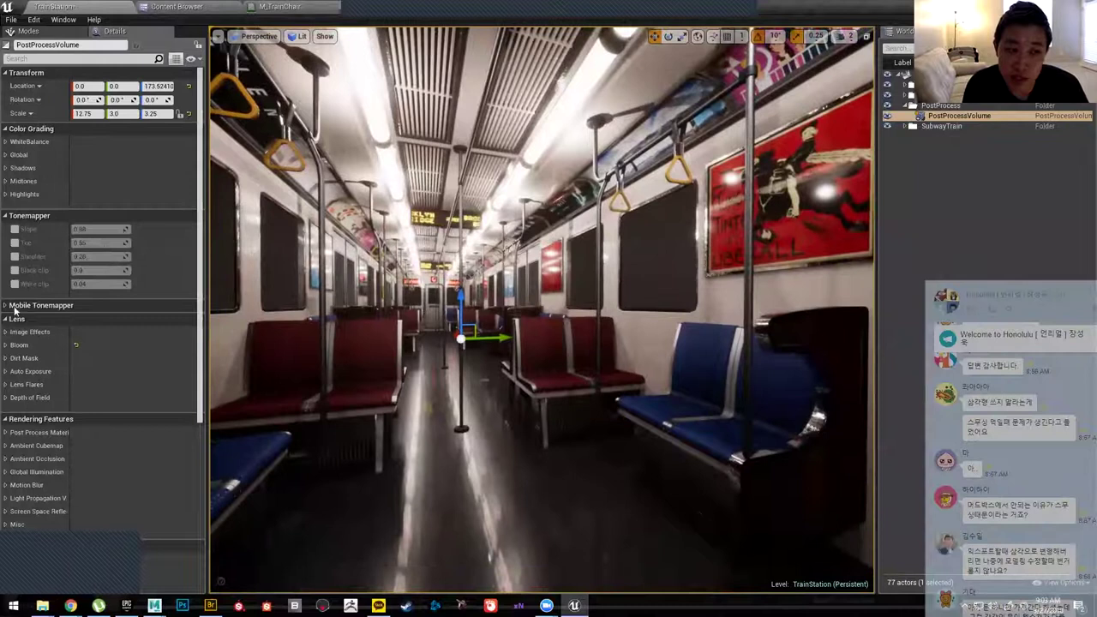
- Uncheck the Lens > Bloom Intensity override, then fly the camera along the train
left_click(8, 346)
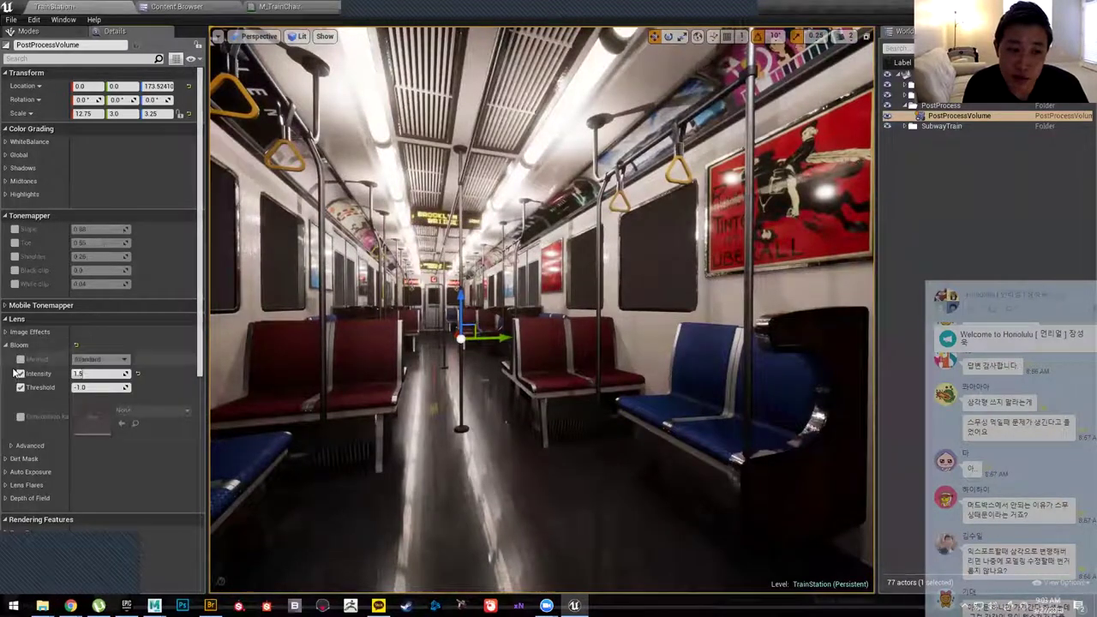
left_click(20, 374)
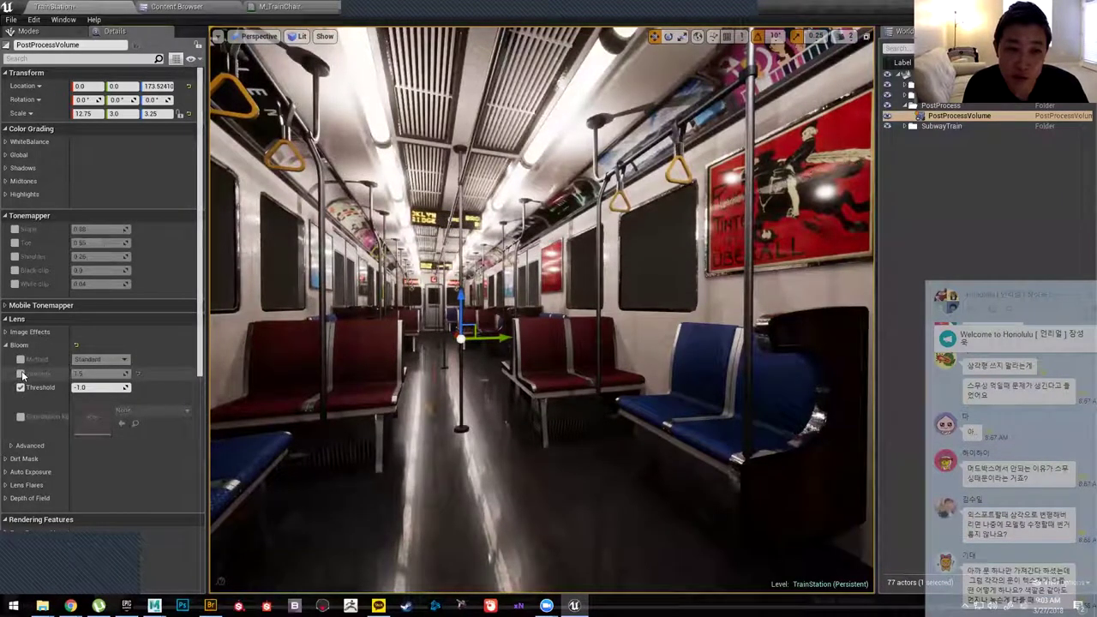
left_click(8, 345)
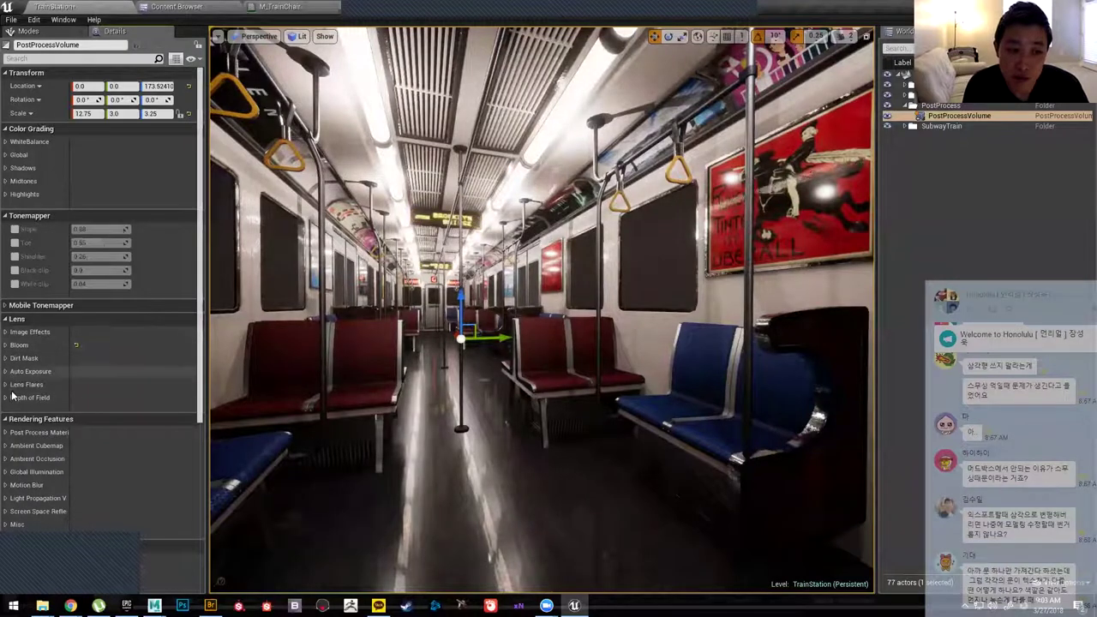
scroll(189, 426, "down", 4)
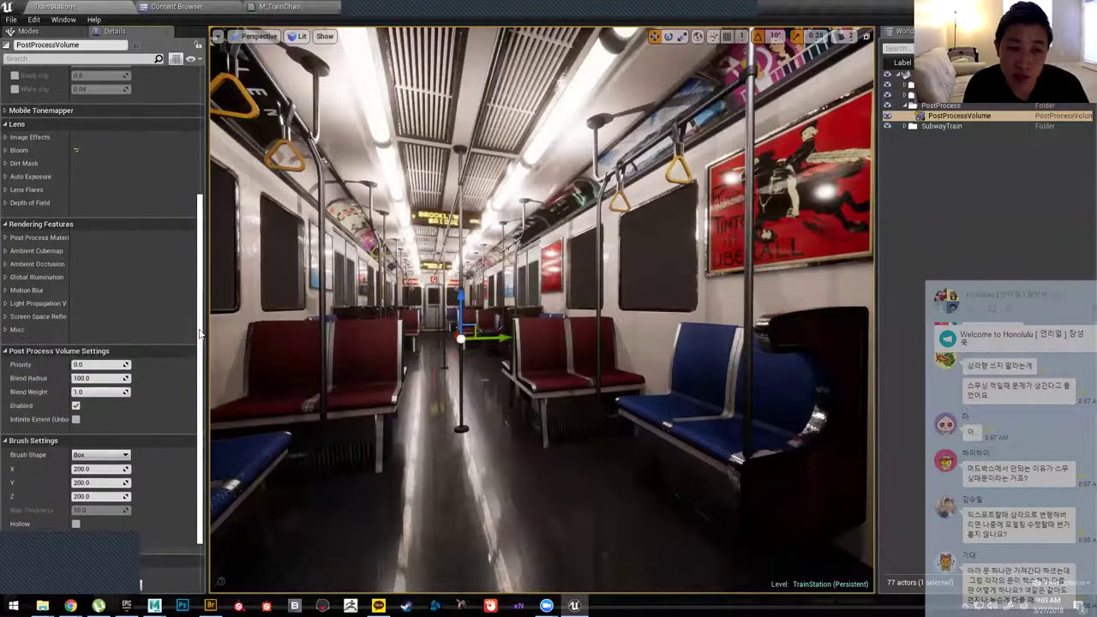
scroll(190, 425, "up", 2)
right_click_drag(540, 308, 600, 309)
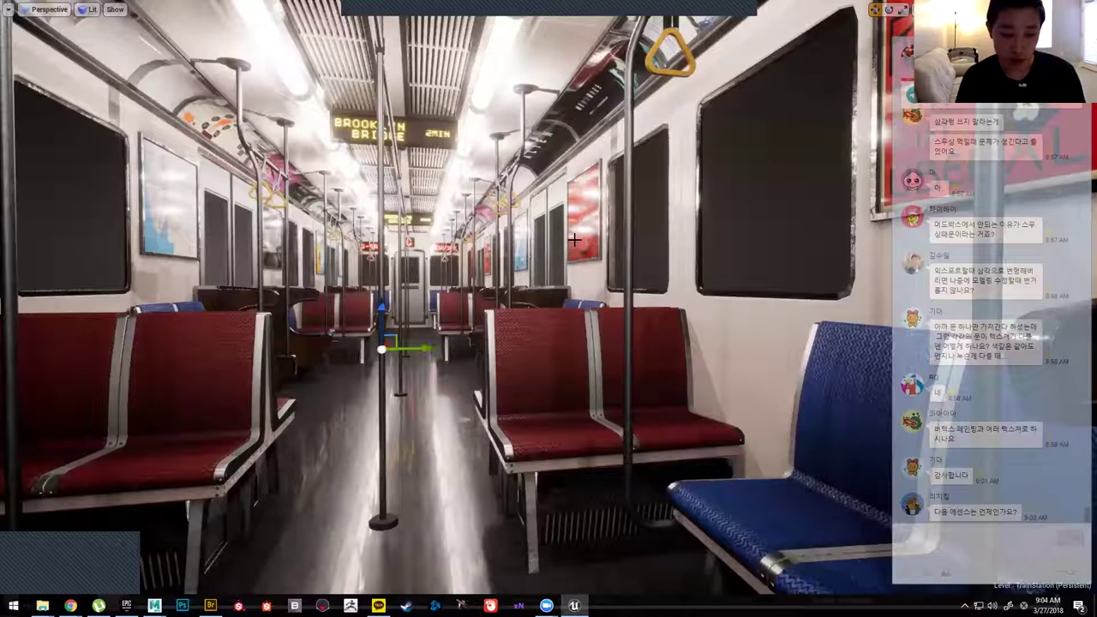
- Exit full-screen and show the BluePrint folder holding BP_SubwayTrain_01 in the Content Browser
key("alt+Tab")
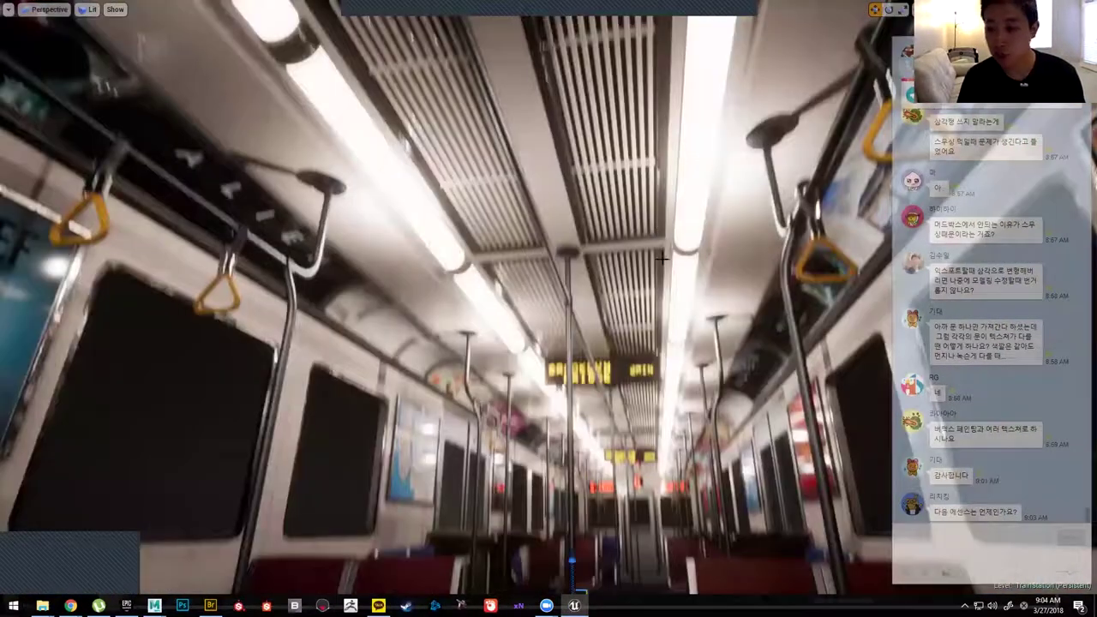
mouse_move(631, 254)
right_mouse_down()
mouse_move(651, 267)
mouse_move(637, 244)
right_mouse_up()
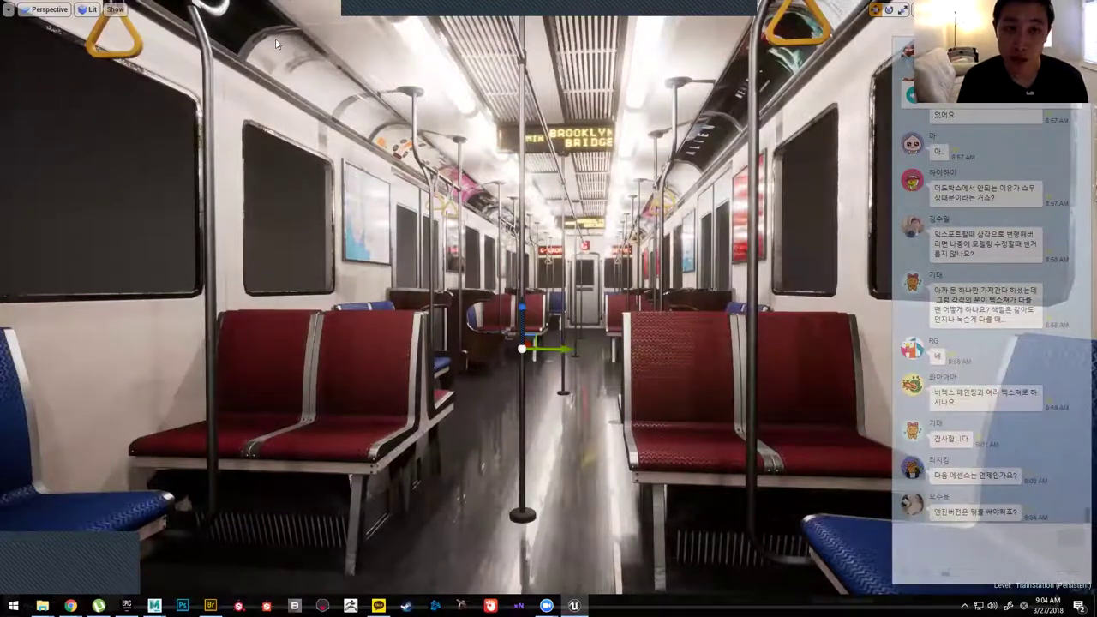
key("F11")
key("ctrl+b")
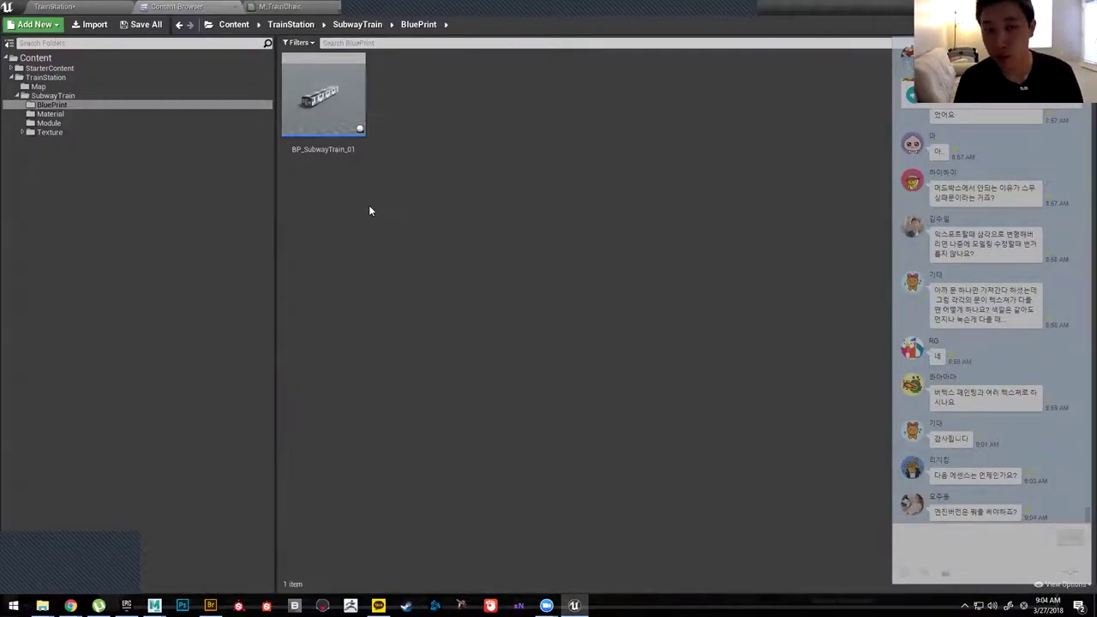
- Show the Week_02 agenda slide and draw a red mark beside its bullets
key("alt+Tab")
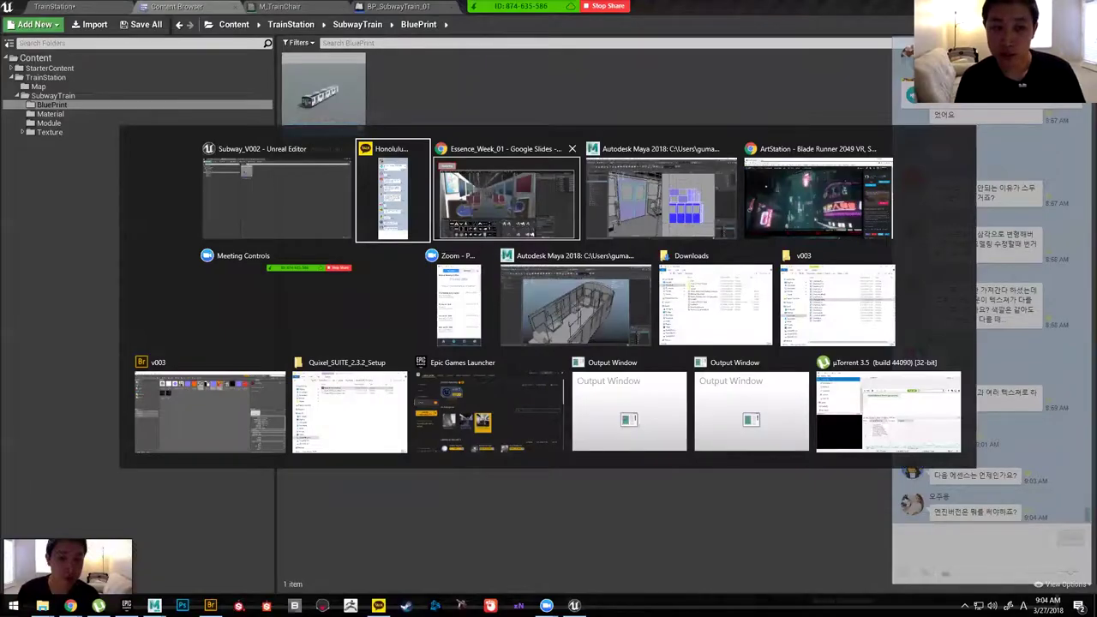
left_click(538, 219)
left_click(538, 221)
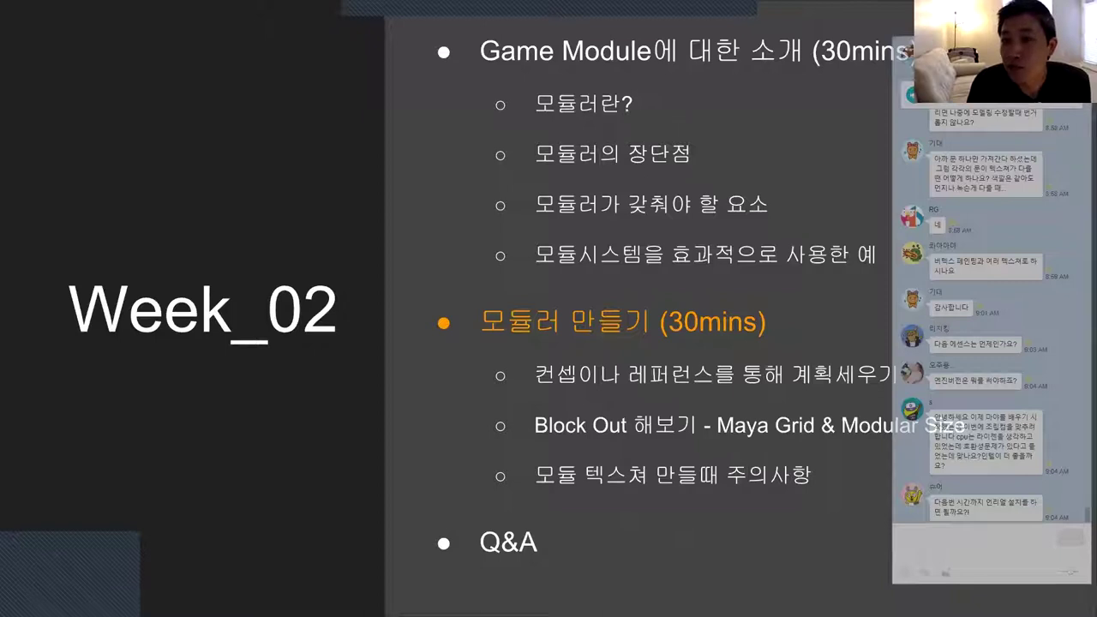
left_click_drag(910, 149, 969, 144)
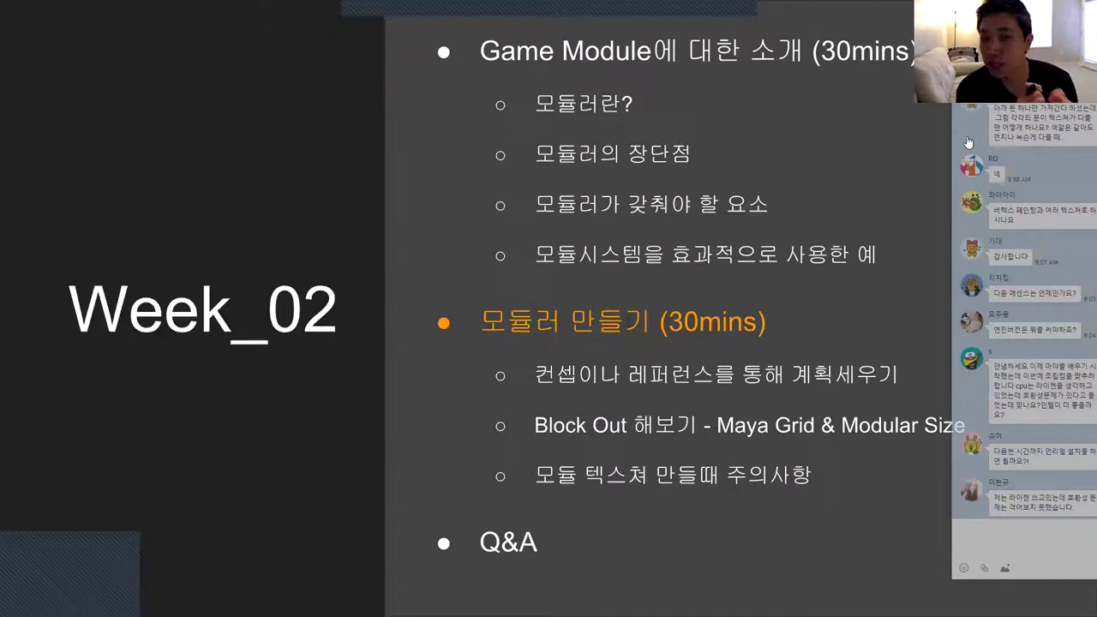
left_click_drag(760, 159, 762, 304)
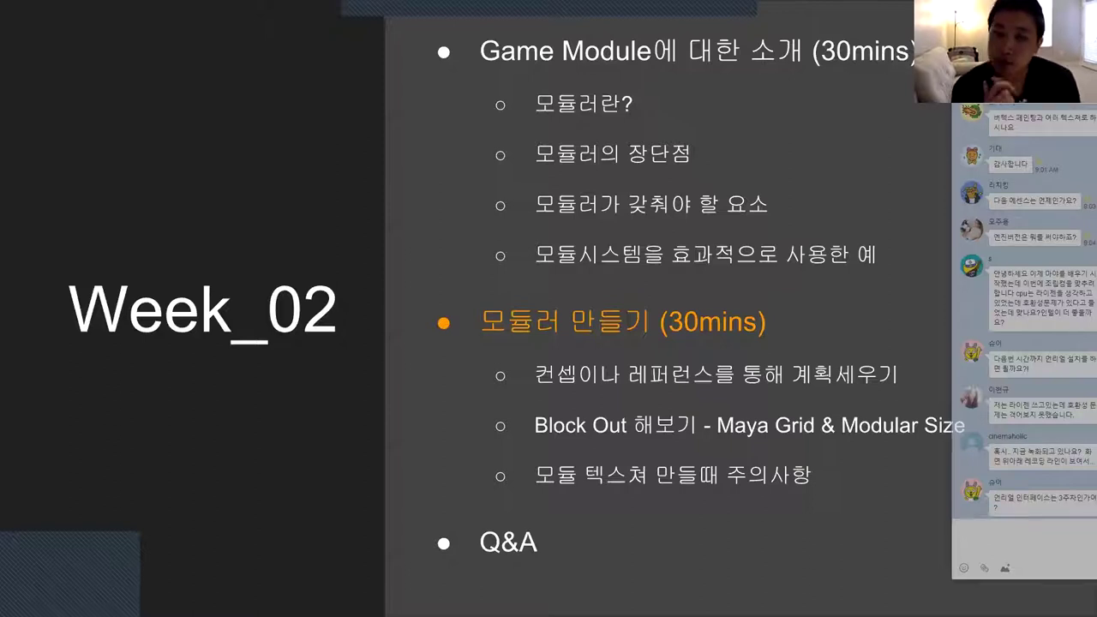
key("alt+Tab")
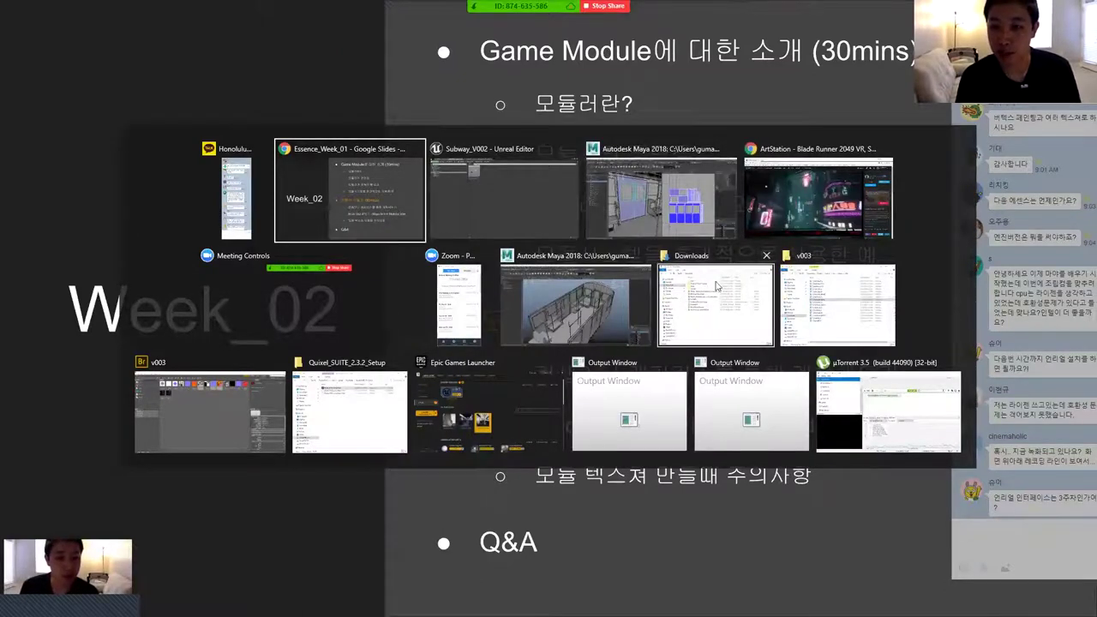
- In Unreal, pass through the M_TrainChair and level tabs to the SubwayTrain Module folder
left_click(471, 175)
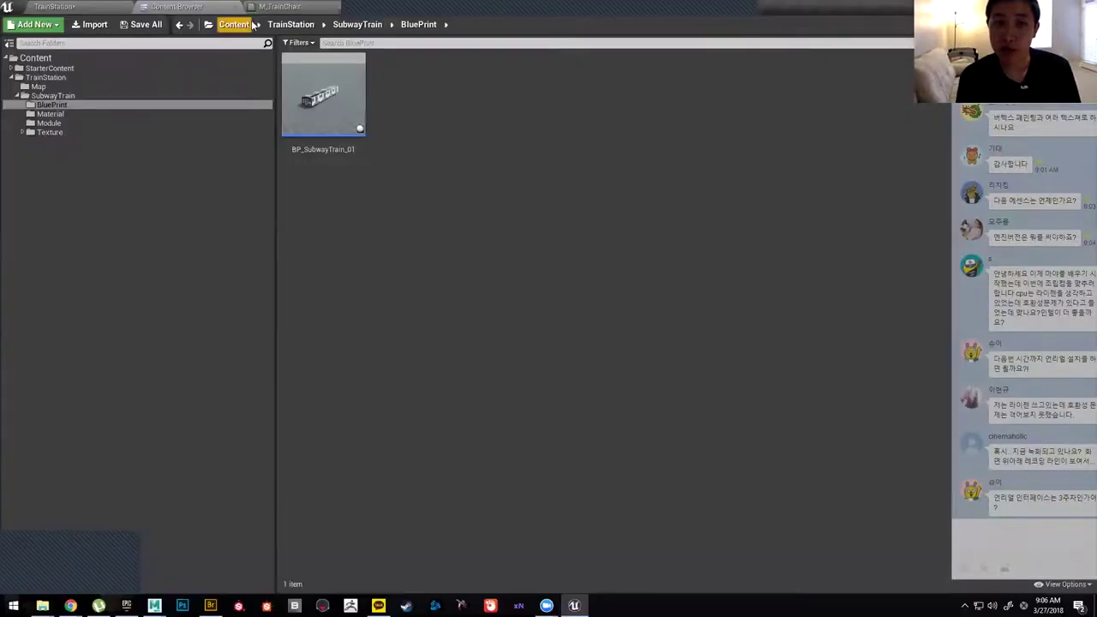
left_click(300, 7)
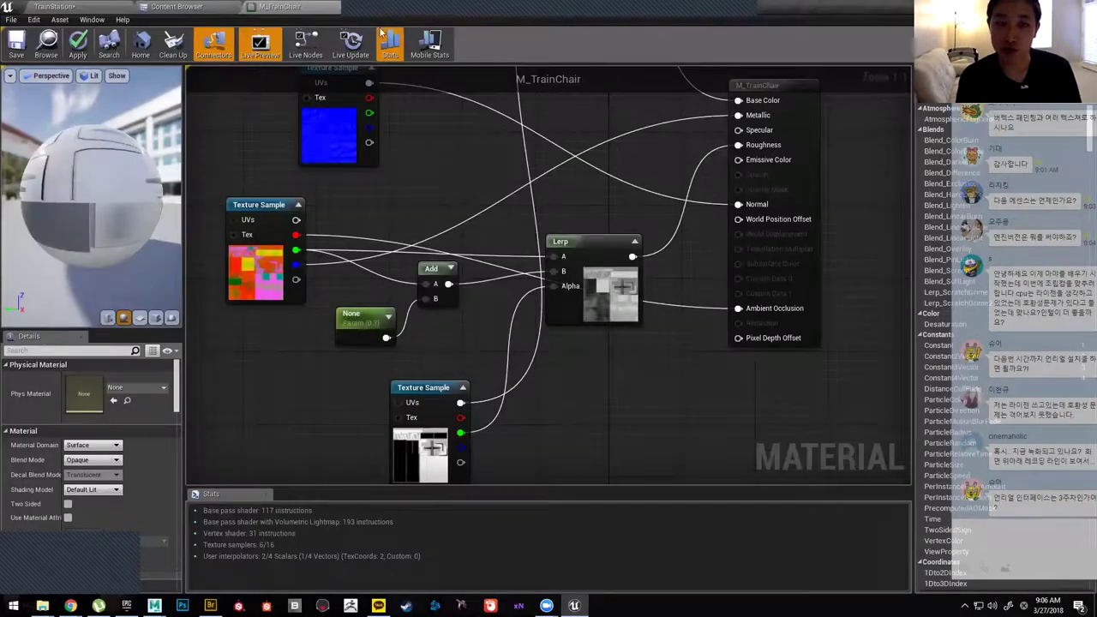
left_click(112, 8)
left_click(176, 7)
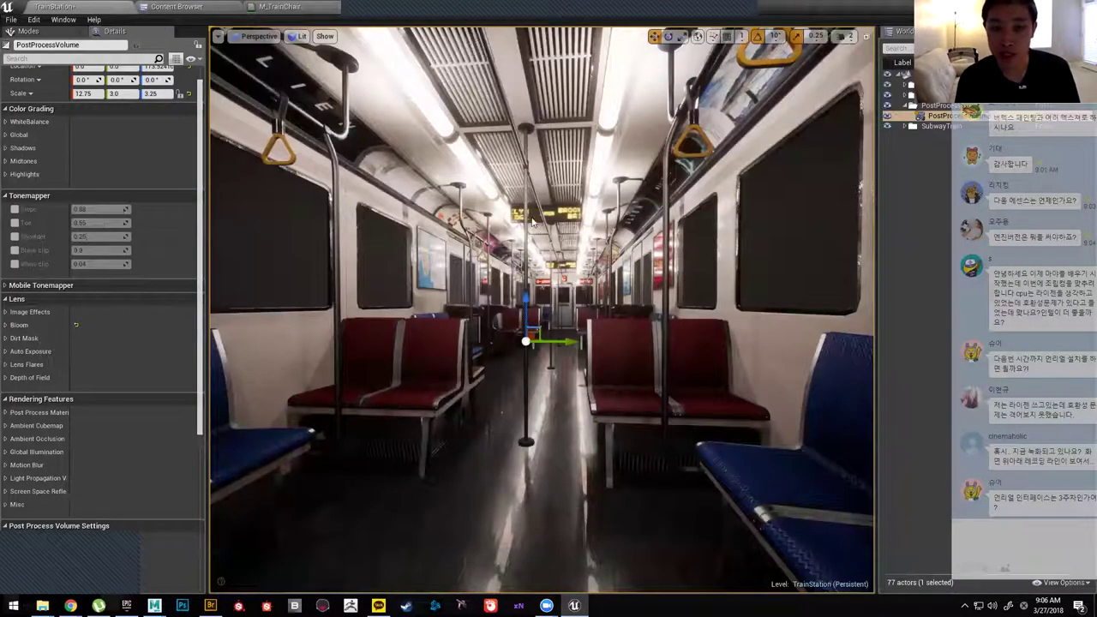
left_click(176, 6)
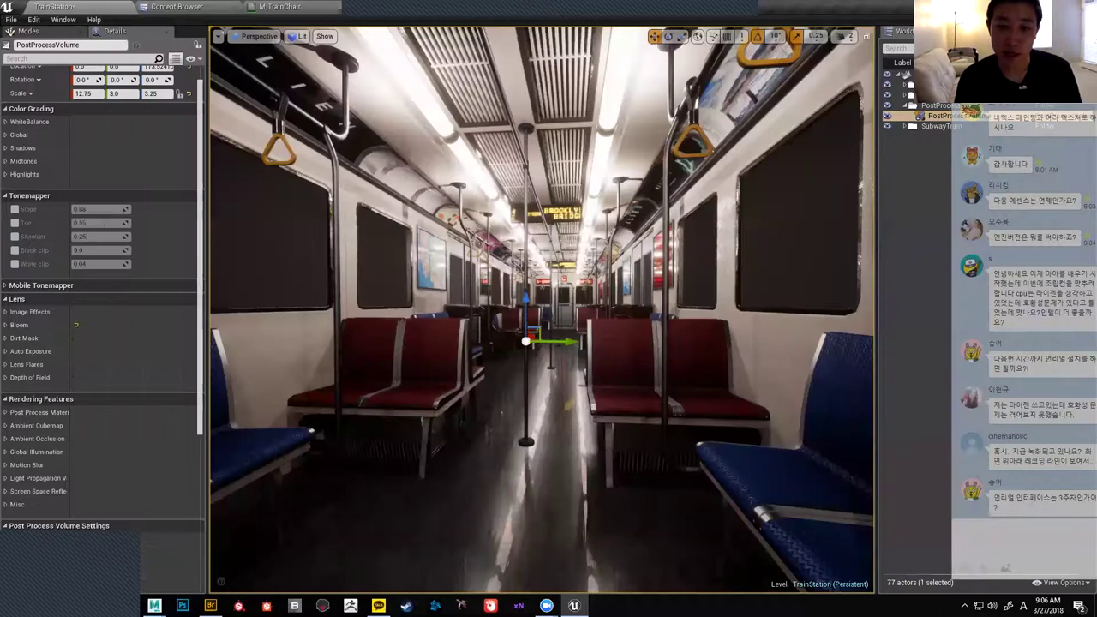
left_click_drag(493, 191, 534, 142)
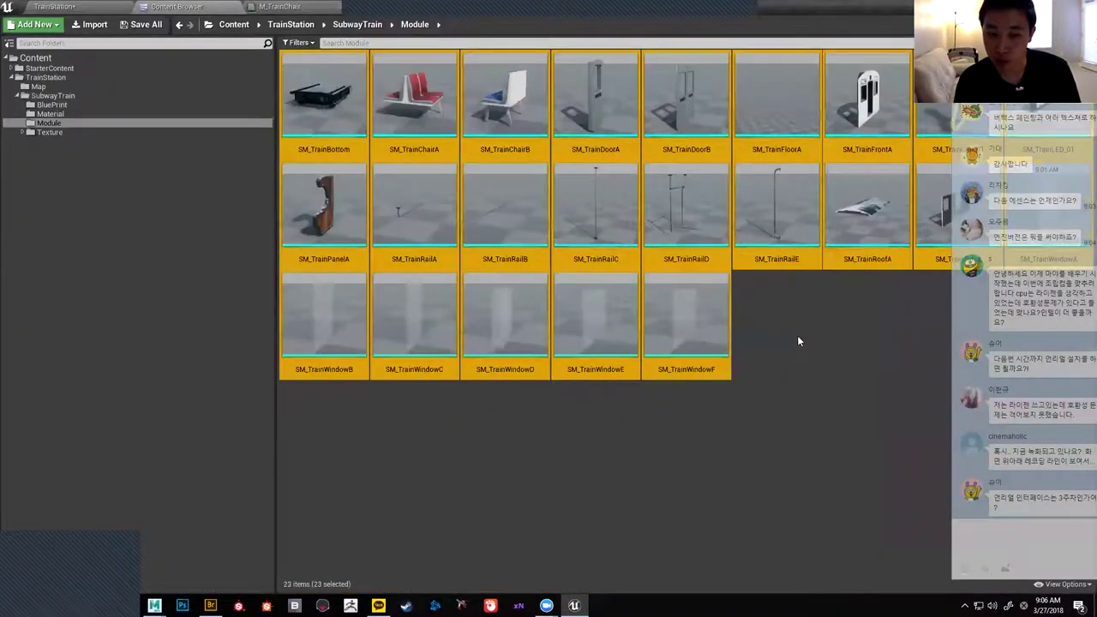
- Select the grip and rail meshes and preview SM_TrainRailA in its mesh editor
left_click(797, 337)
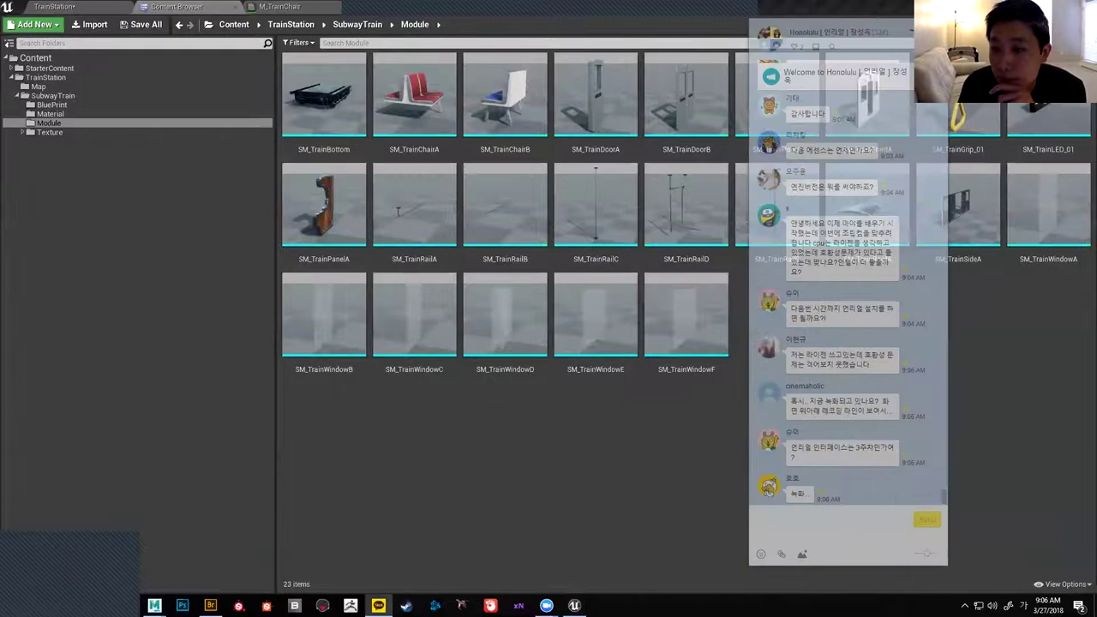
left_click(912, 35)
left_click(985, 128)
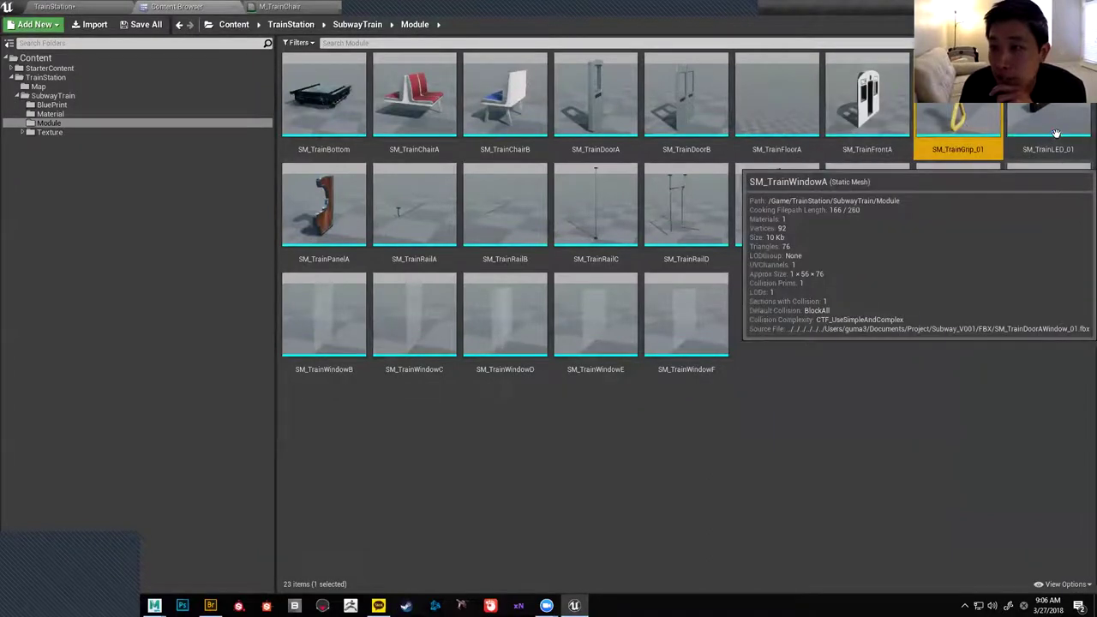
left_click(606, 233)
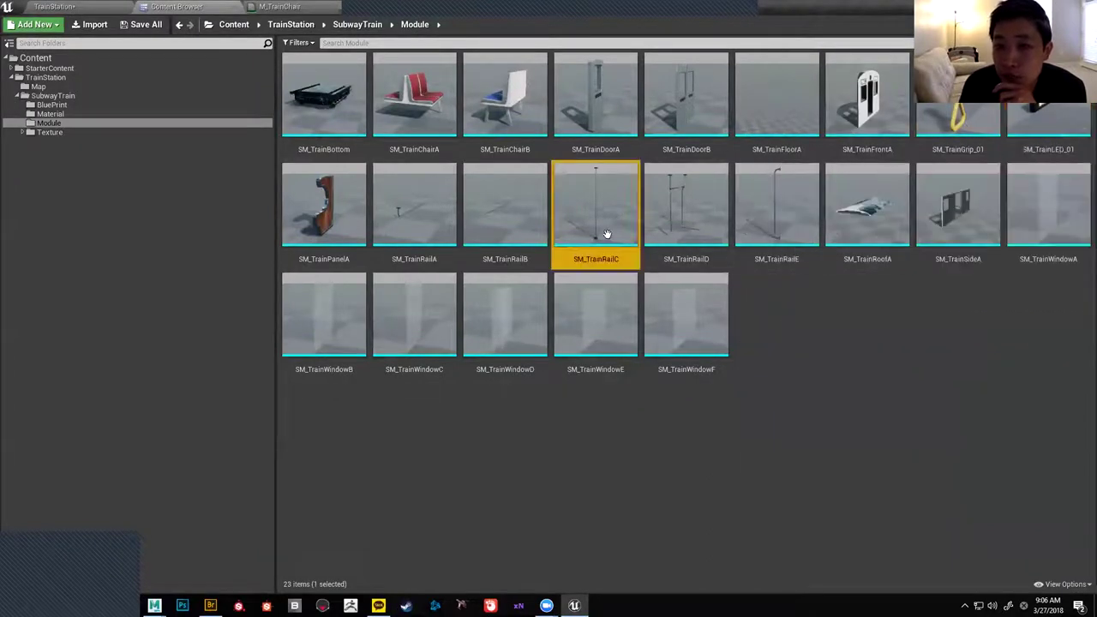
left_click(429, 225)
double_click(440, 220)
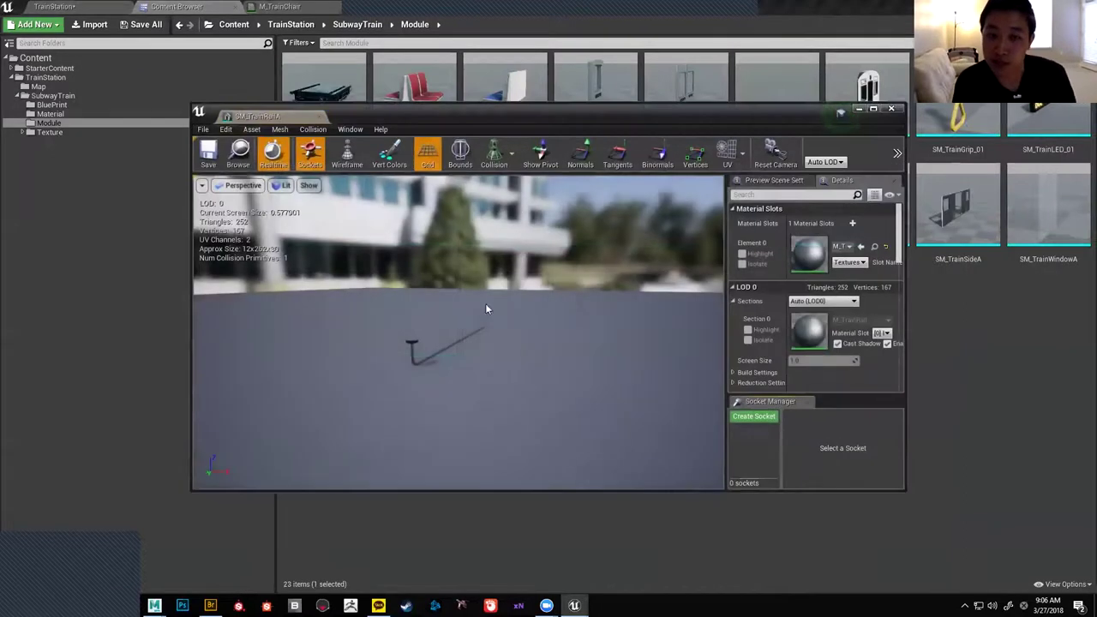
left_click_drag(486, 303, 531, 309)
left_click(891, 109)
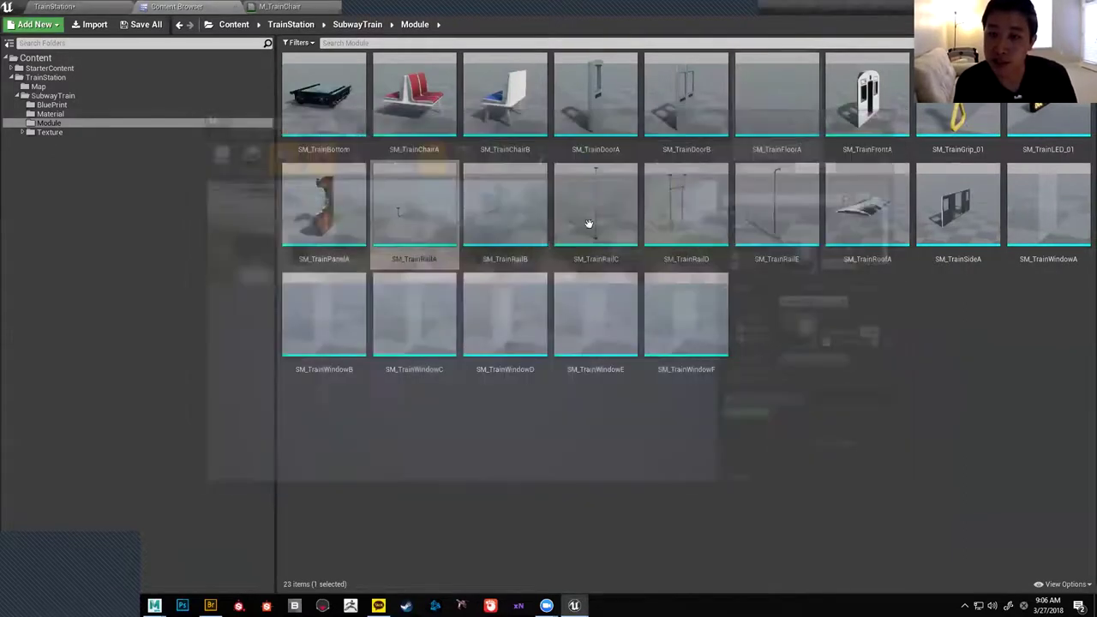
- Extend the selection across SM_TrainRailB through SM_TrainRailD
key("shift+Right")
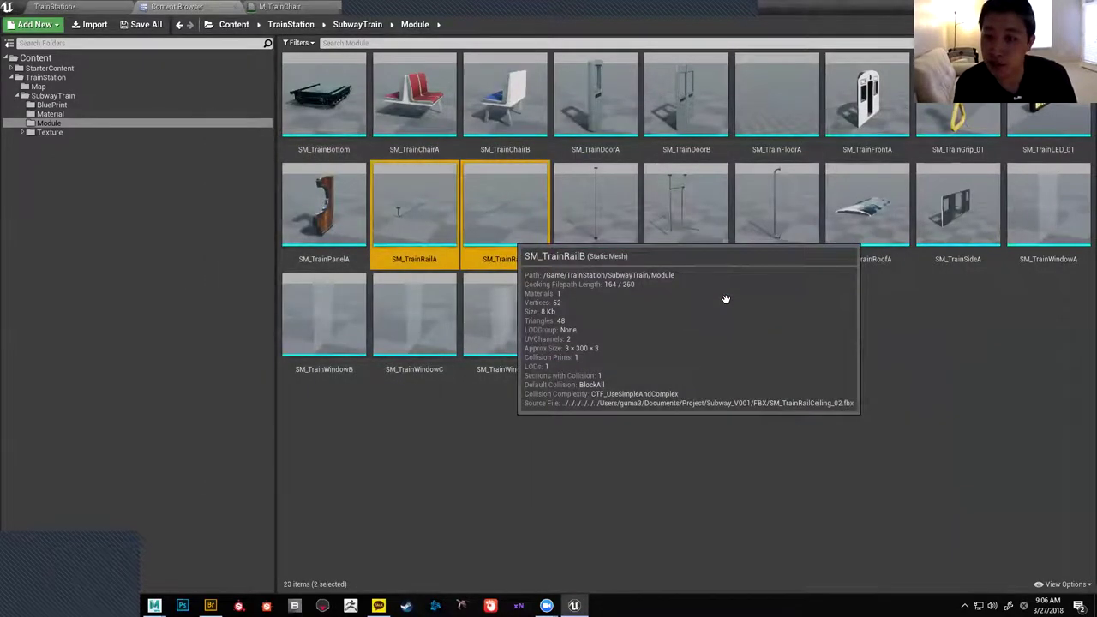
key("shift+Right")
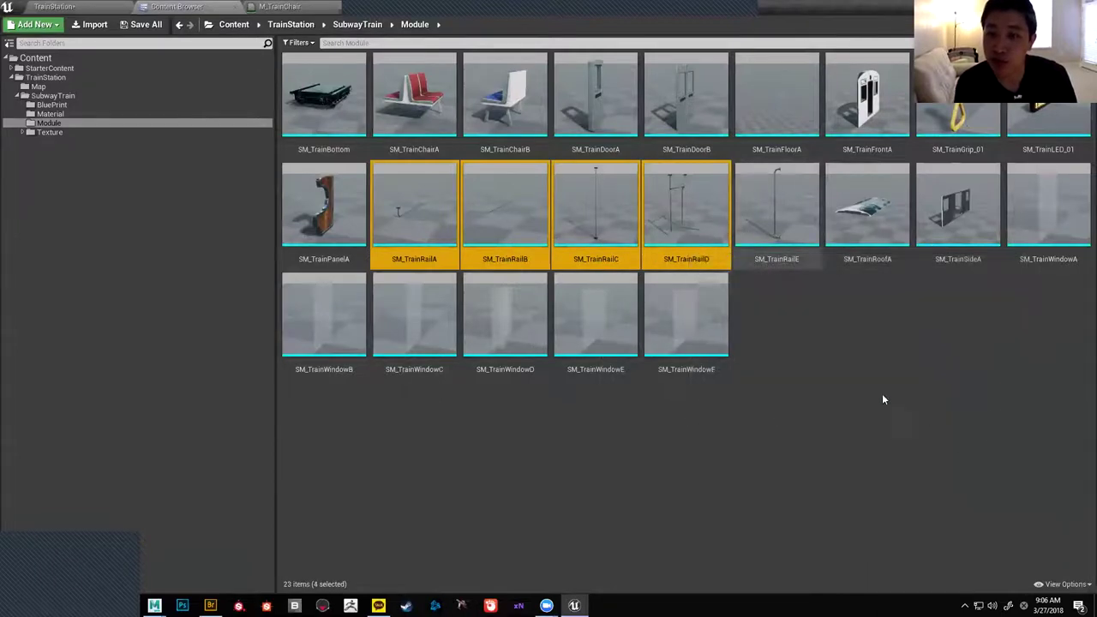
left_click(776, 231, "ctrl")
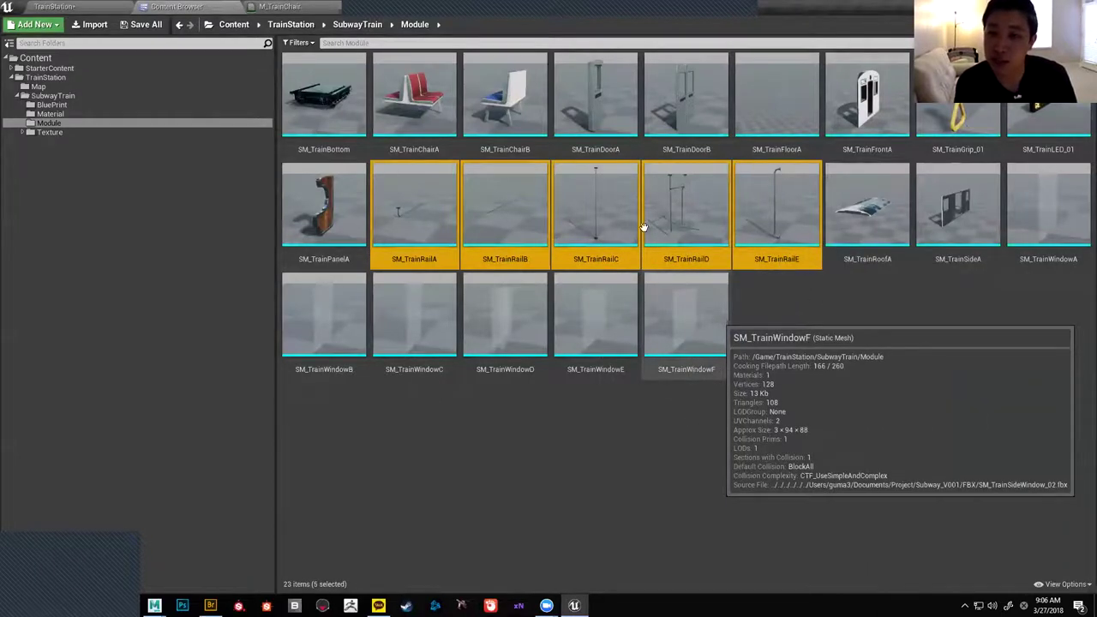
key("alt+Tab")
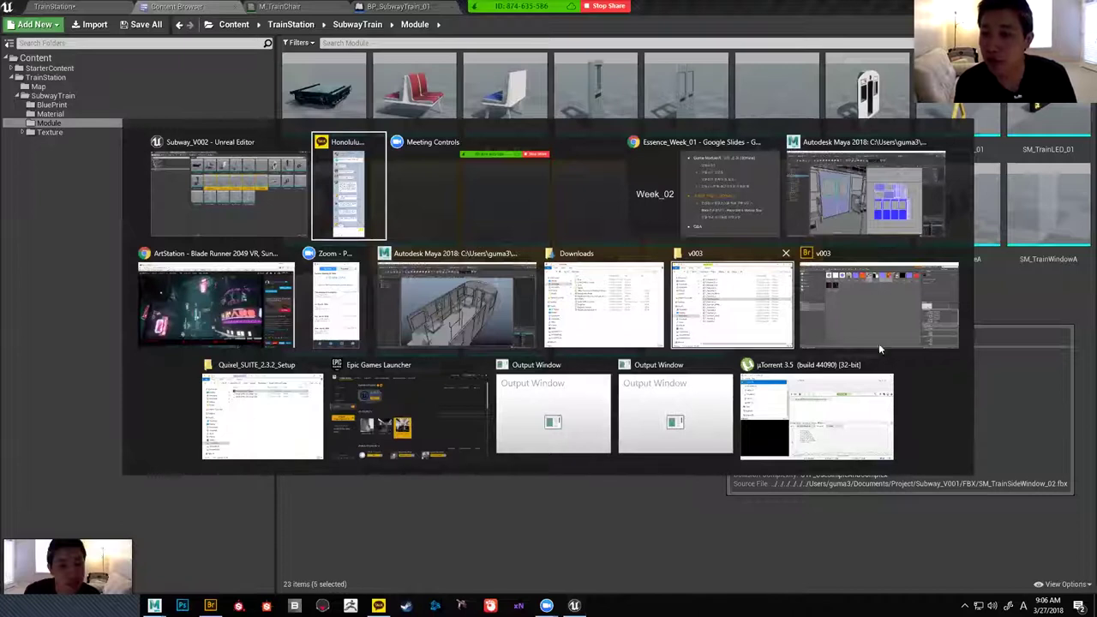
key("Escape")
- Compare SM_TrainRoofA and window meshes A–F, then select all 23 and deselect
left_click(951, 210)
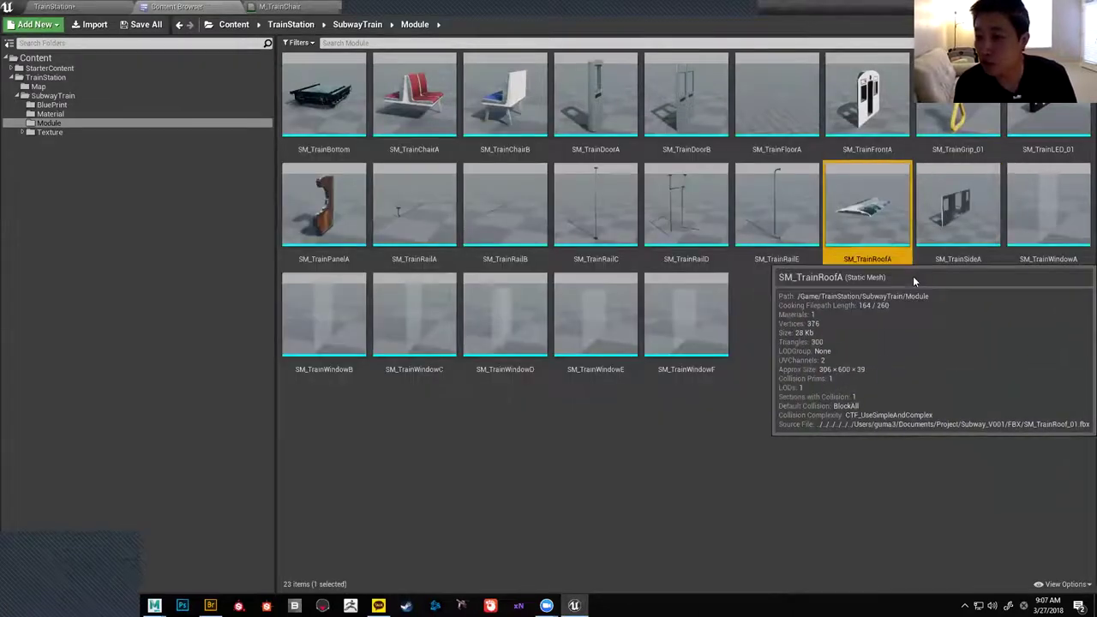
left_click(758, 368)
left_click(716, 371)
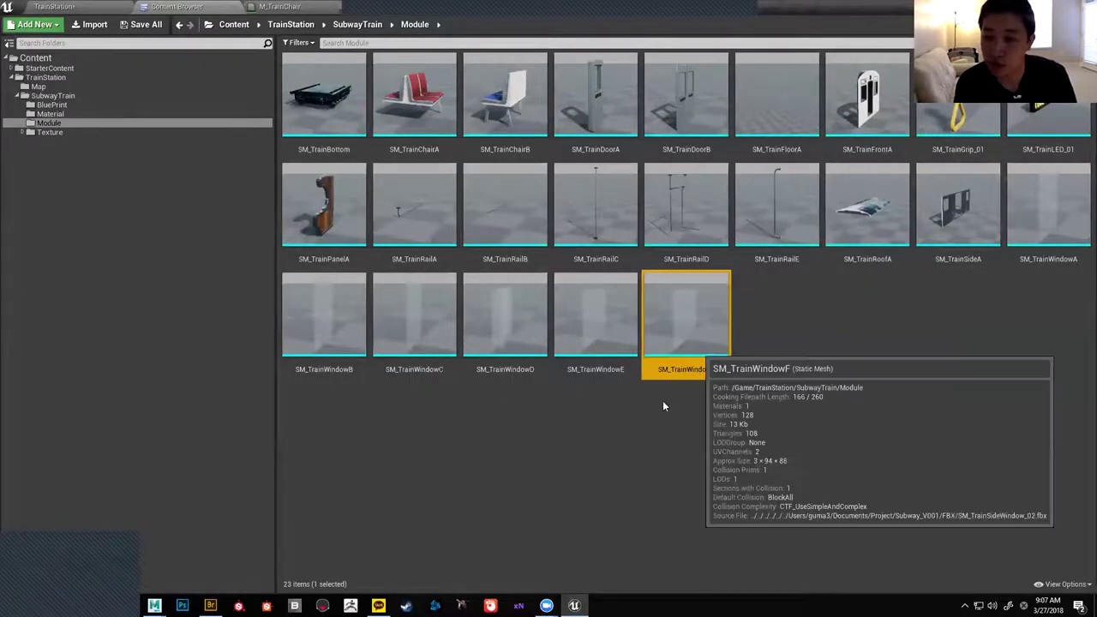
left_click(360, 324, "shift")
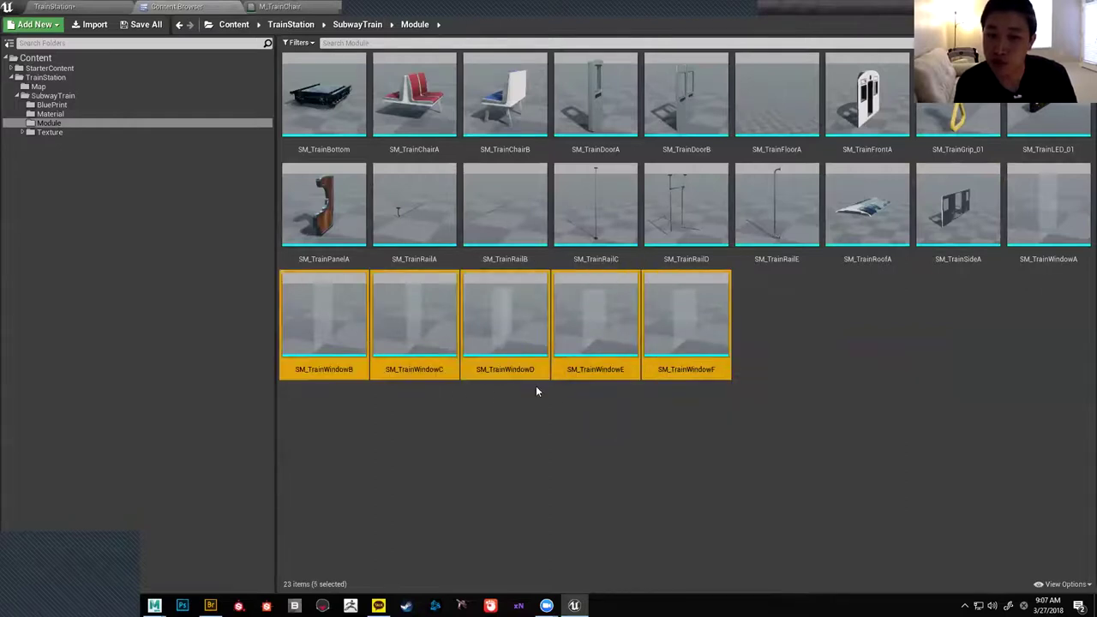
left_click(1034, 221, "ctrl")
left_click(900, 325)
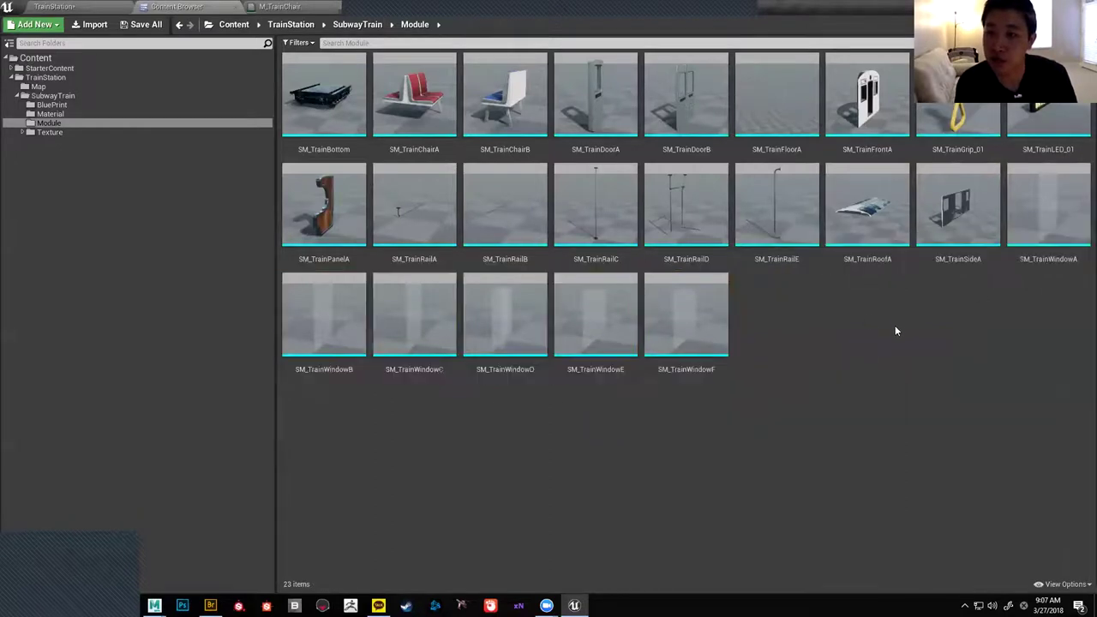
key("ctrl+a")
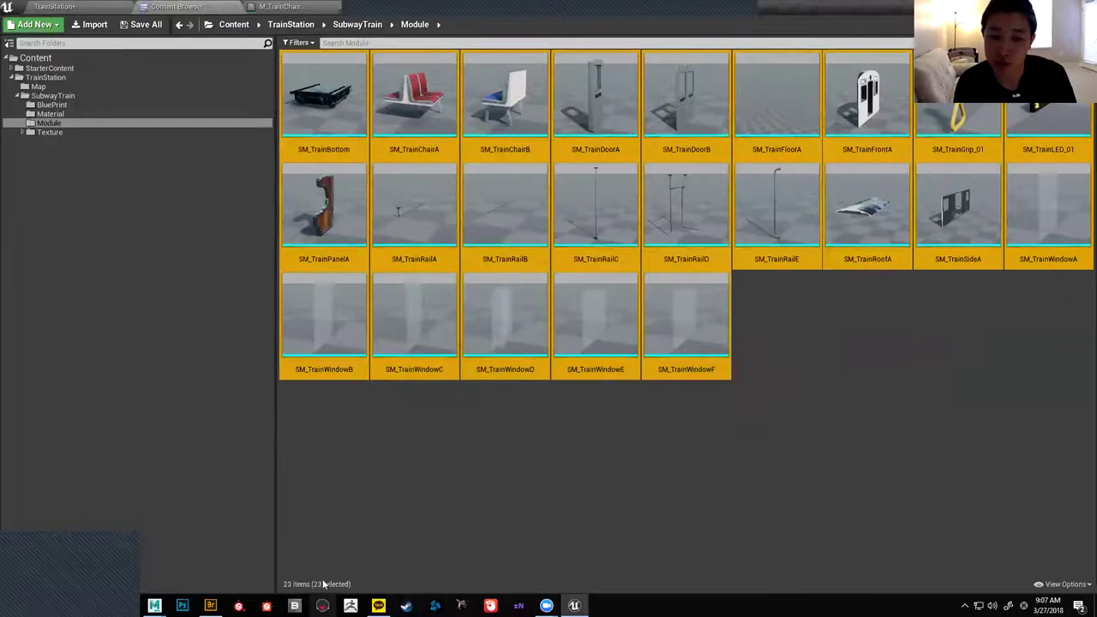
left_click(838, 335)
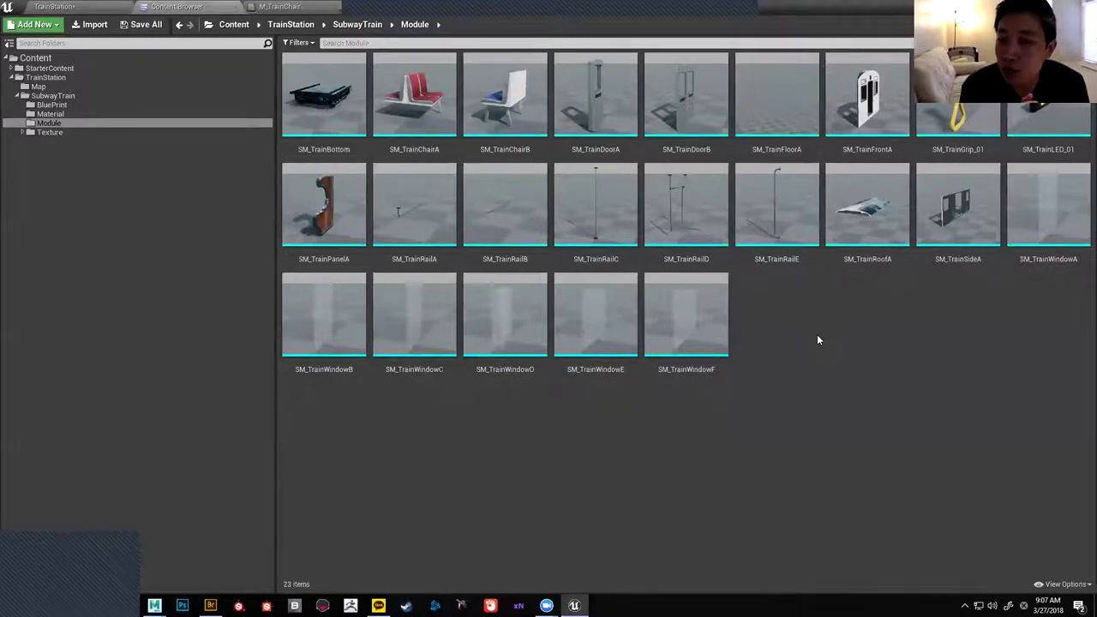
key("alt+Tab")
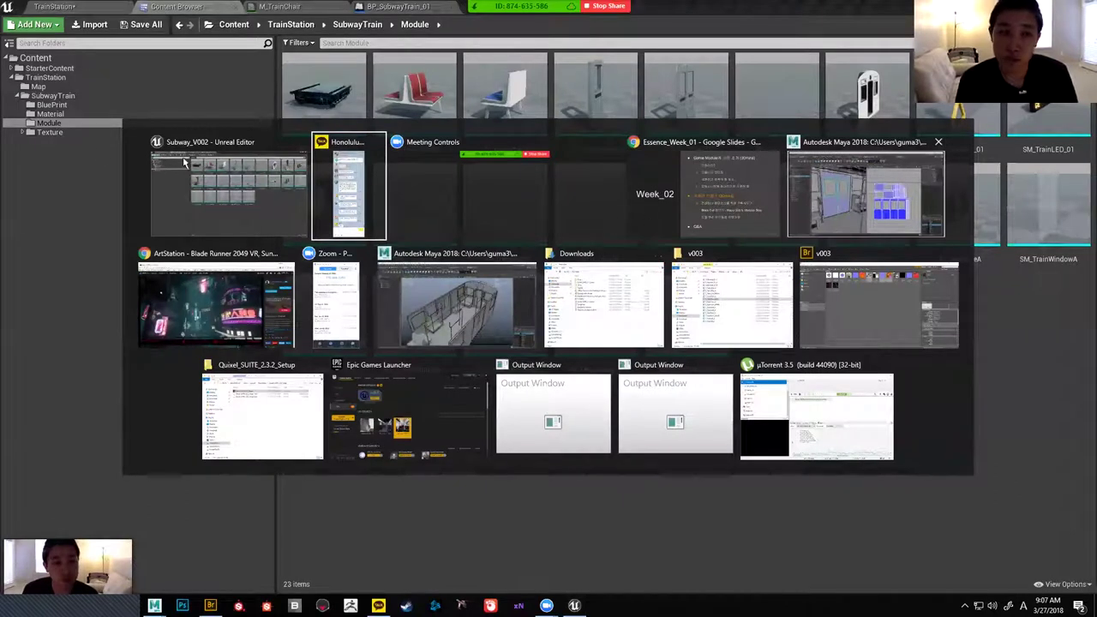
- In Maya, step down the Outliner through the rail and window groups to view their UVs
left_click(866, 193)
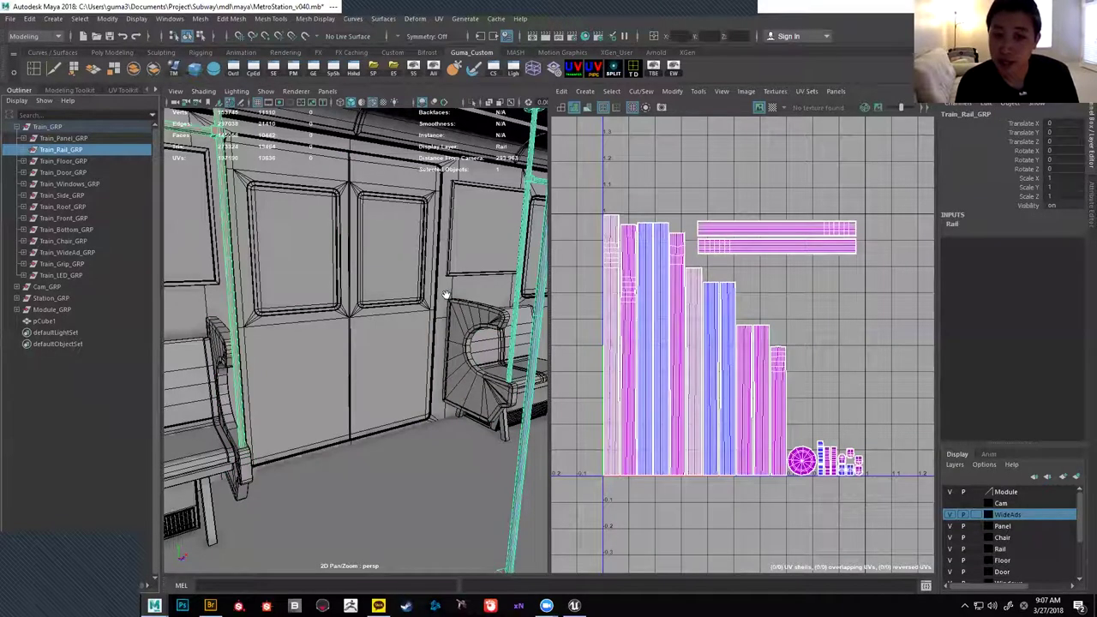
key("Down")
key("Down")
key("Down")
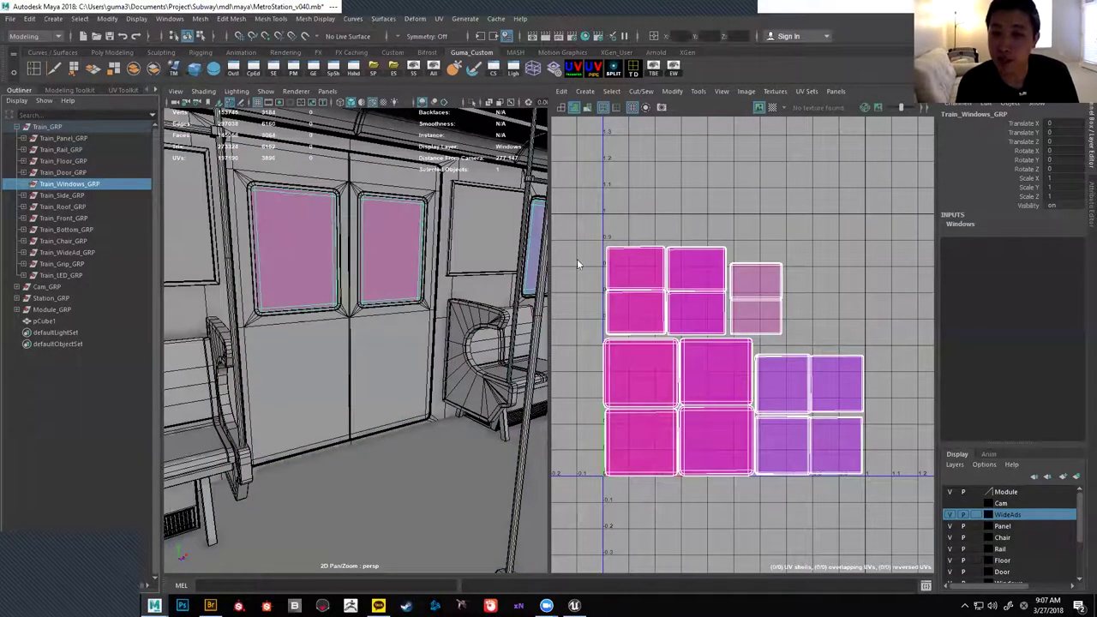
key("alt+Tab")
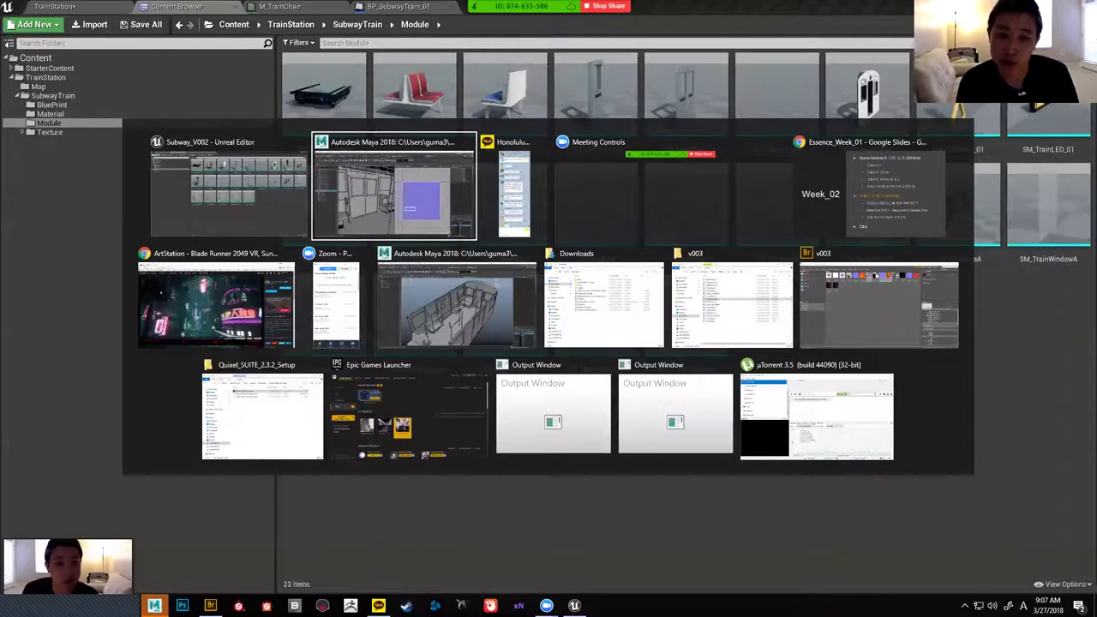
- Fly down the subway car past the posters and jump to bookmark 1's centred aisle view
key("alt+Tab")
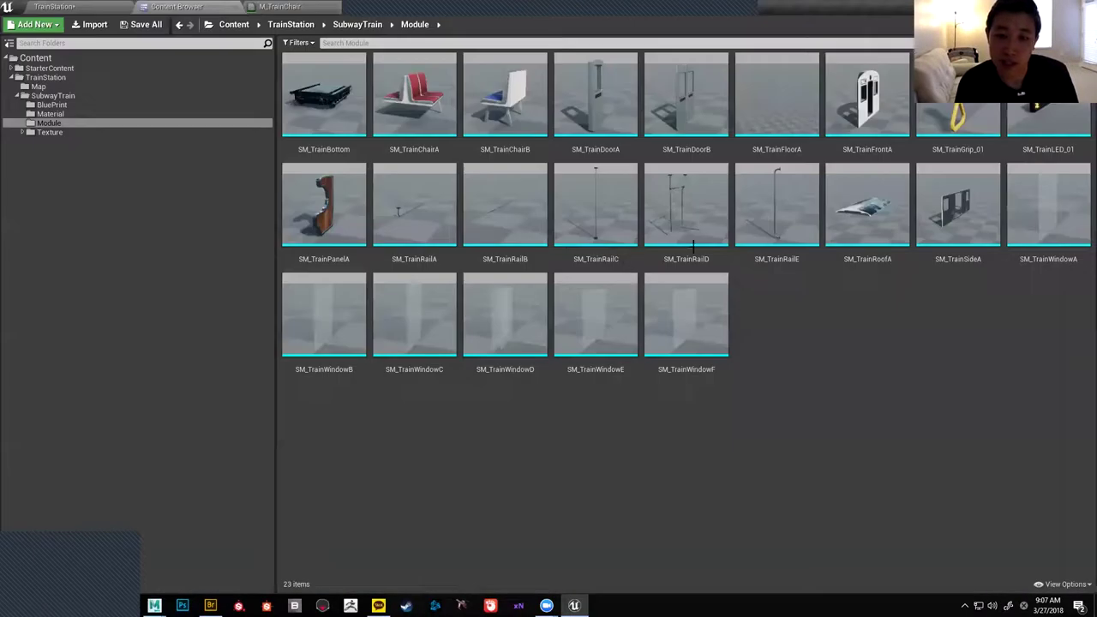
key("alt+Tab")
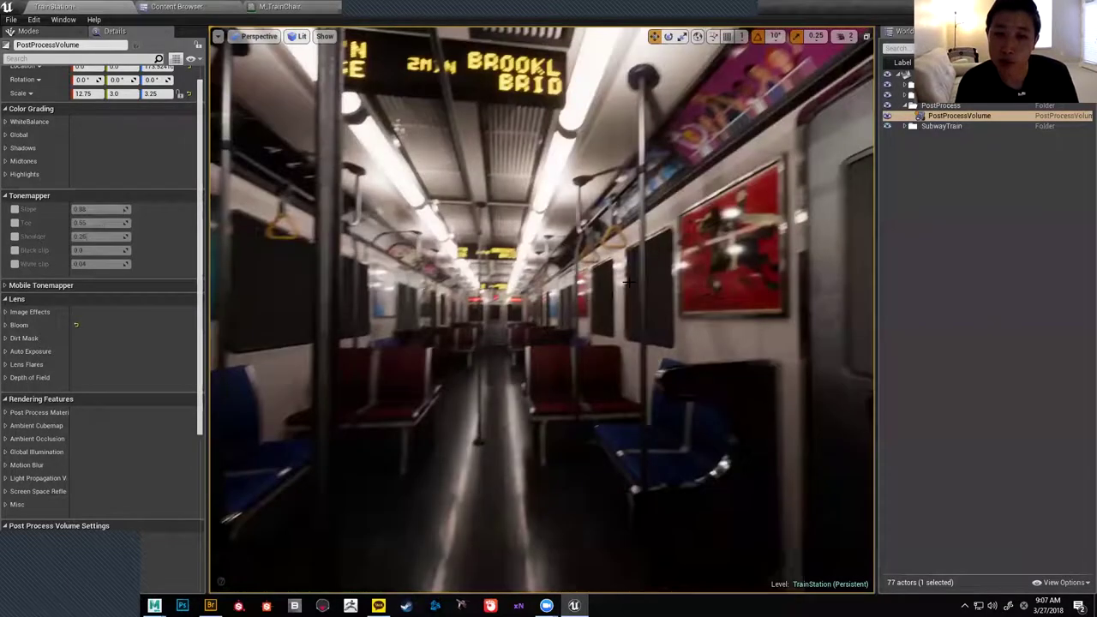
right_click_drag(612, 252, 615, 233)
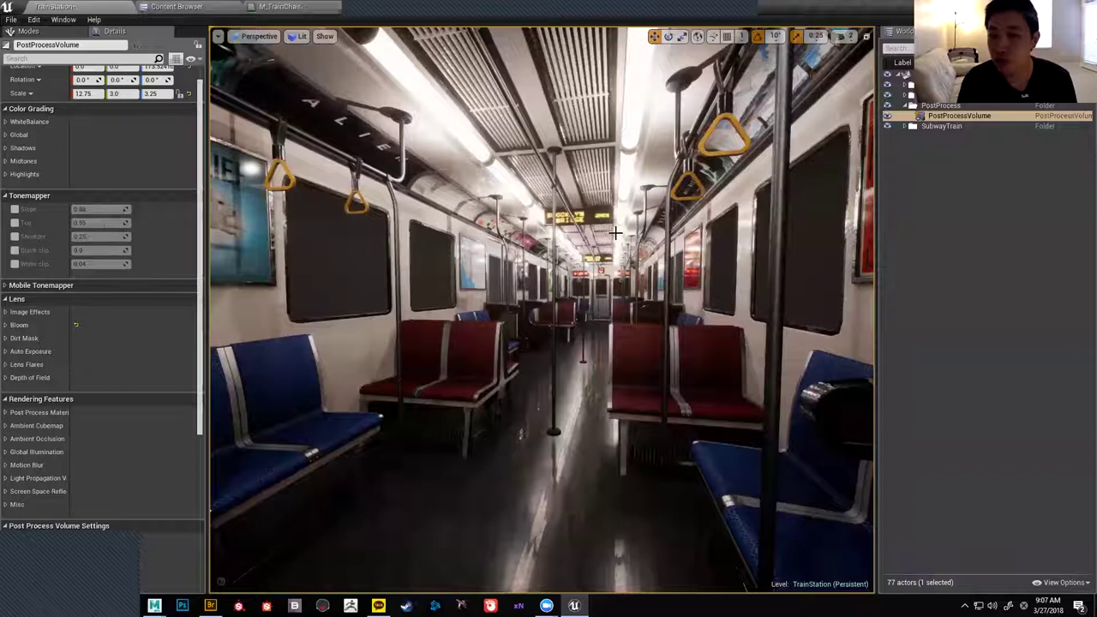
right_click_drag(616, 232, 613, 231)
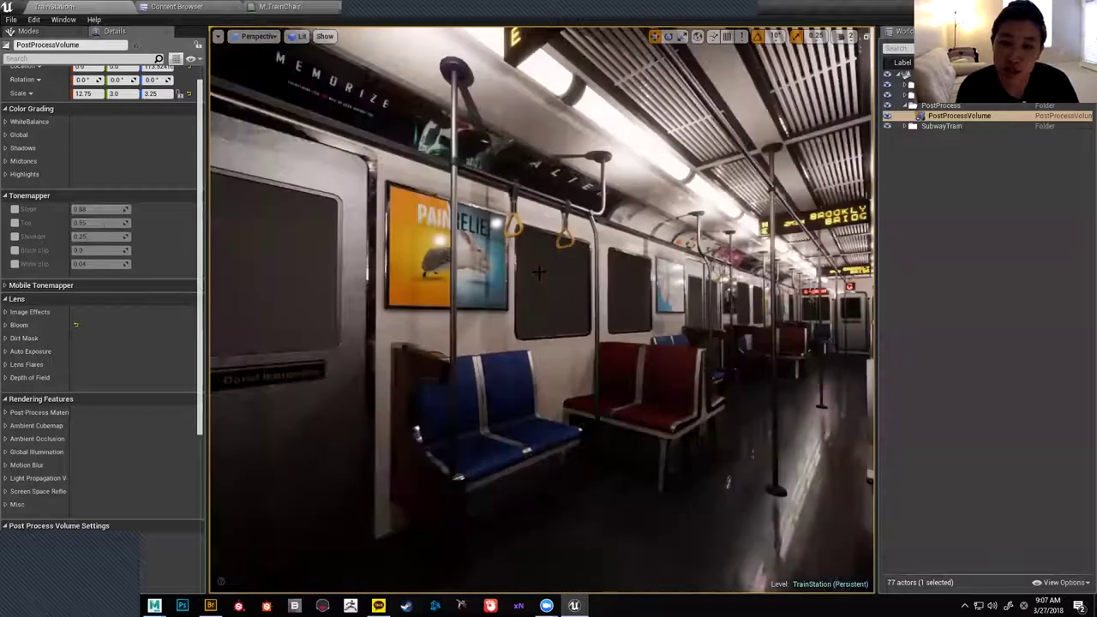
right_click_drag(754, 247, 701, 257)
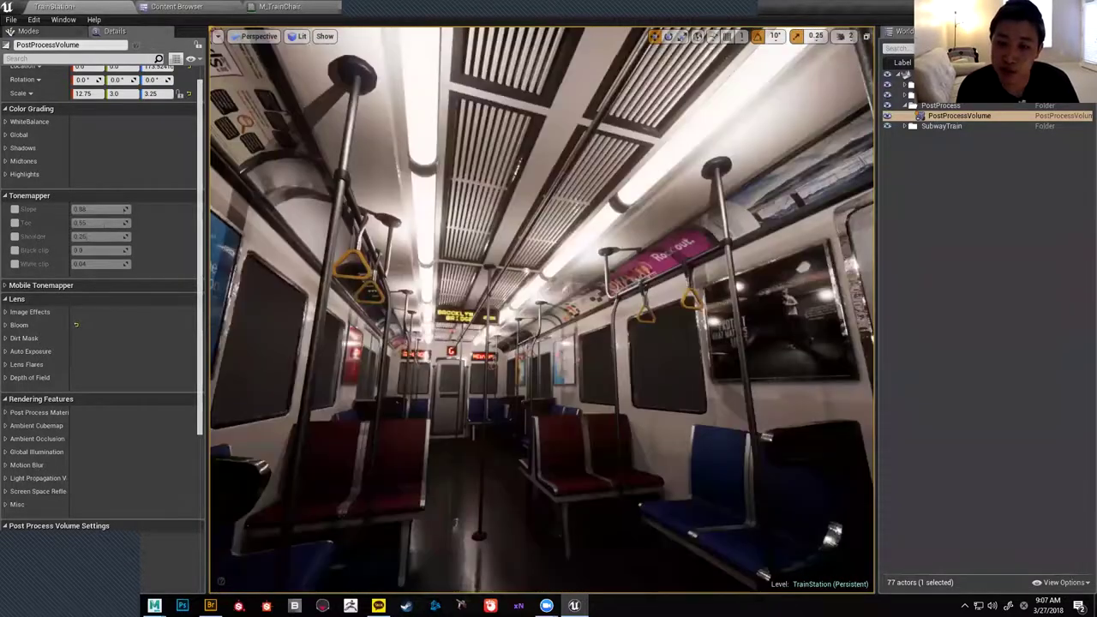
right_click_drag(646, 225, 633, 268)
key("1")
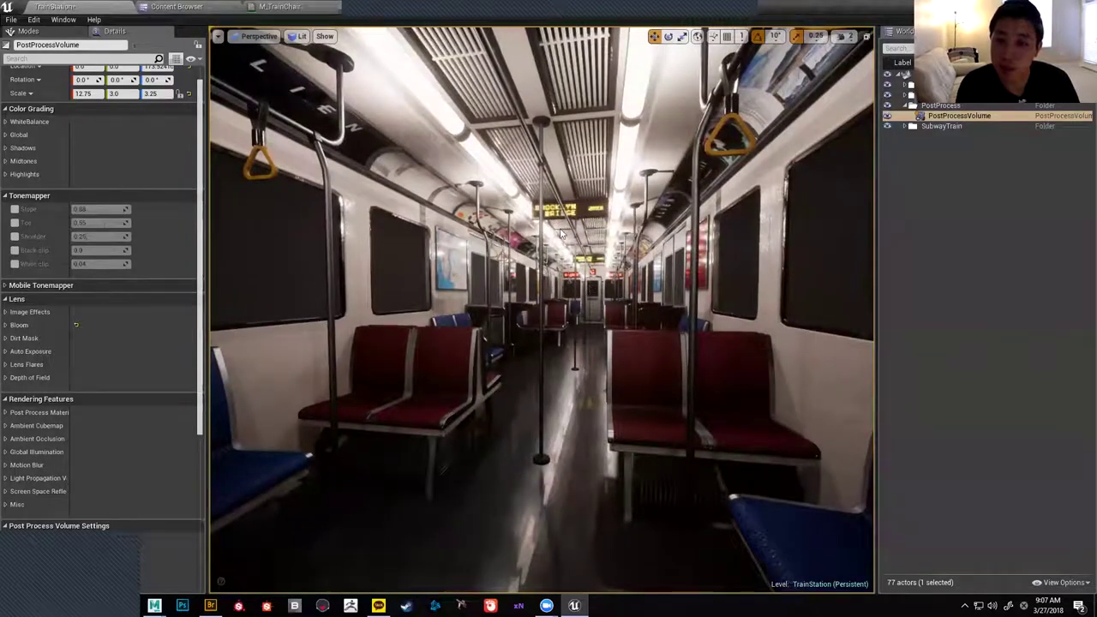
- Bring the KakaoTalk class chat over the scene, then return focus to the Unreal viewport
key("alt+Tab")
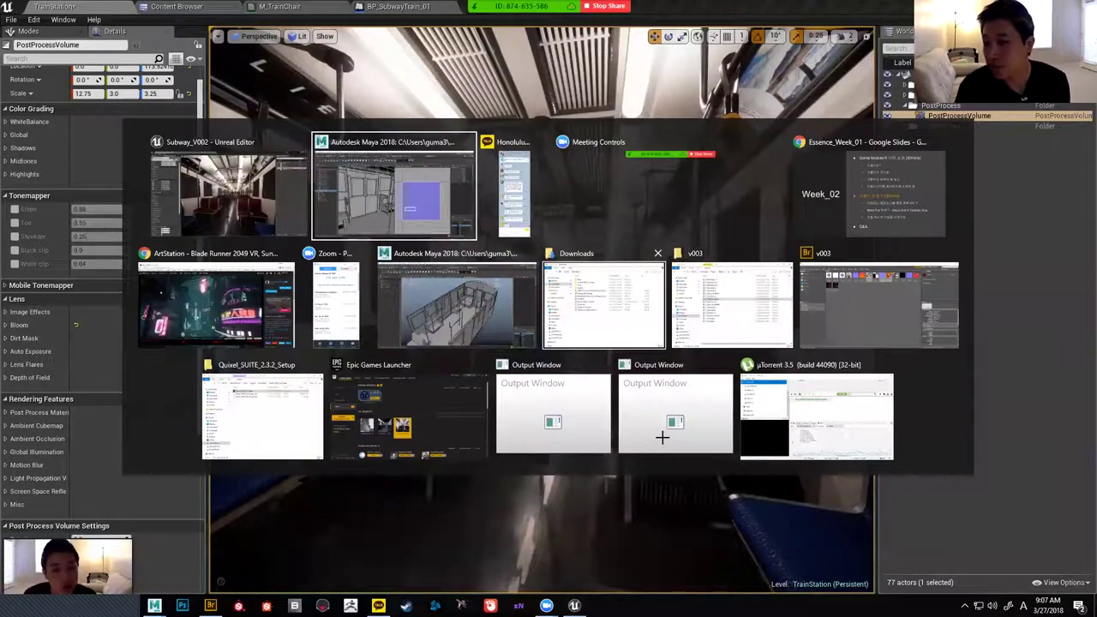
key("alt+Tab")
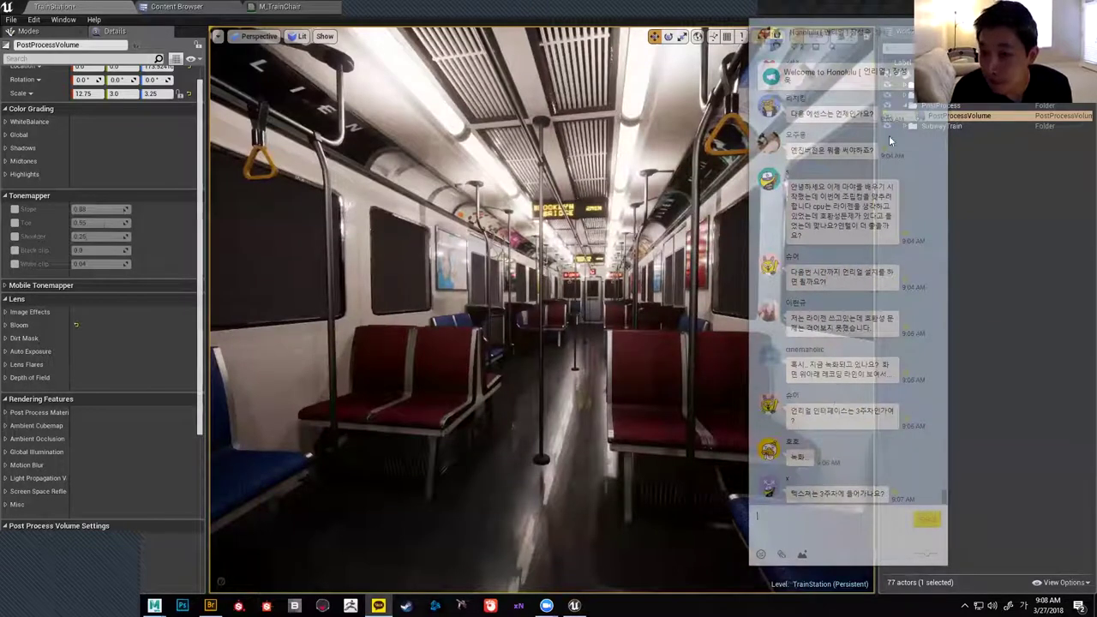
left_click_drag(827, 227, 907, 54)
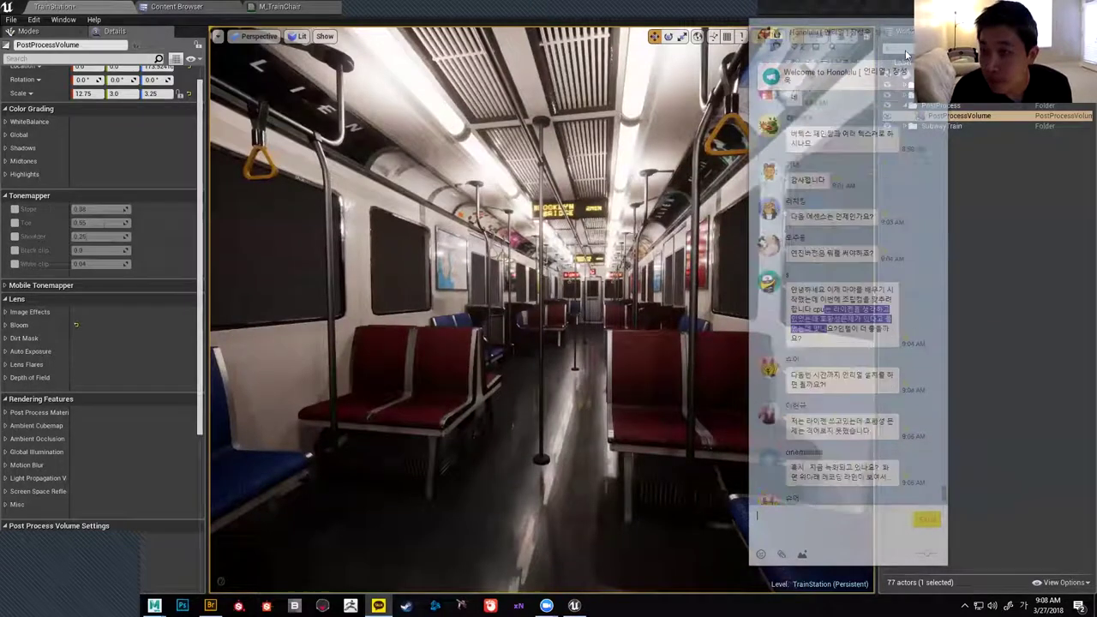
left_click(586, 274)
right_click_drag(628, 262, 593, 257)
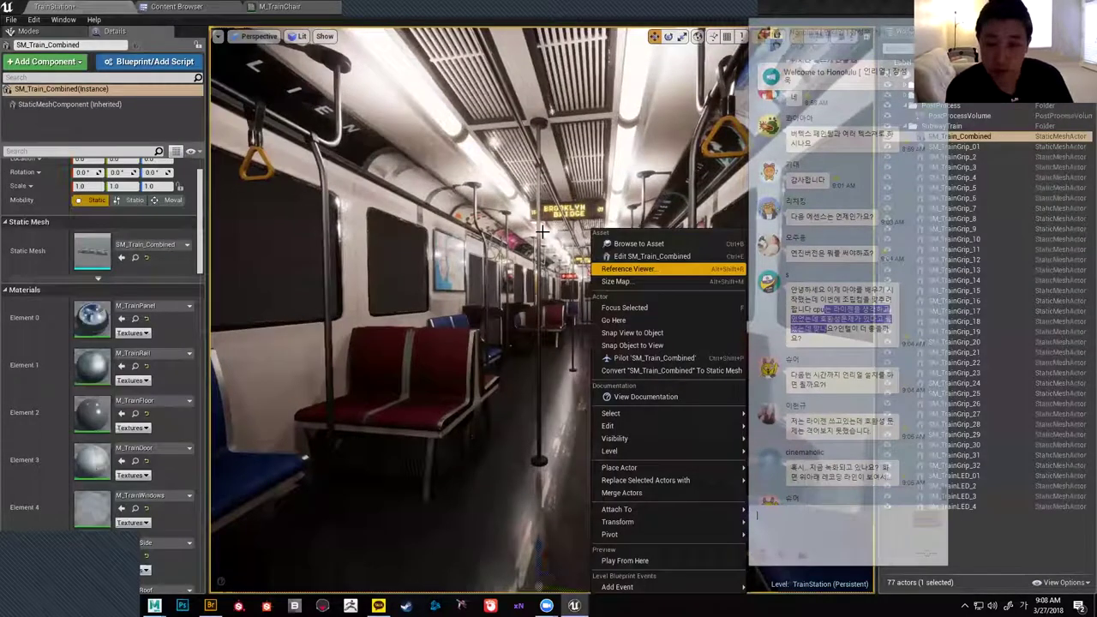
left_click(815, 275)
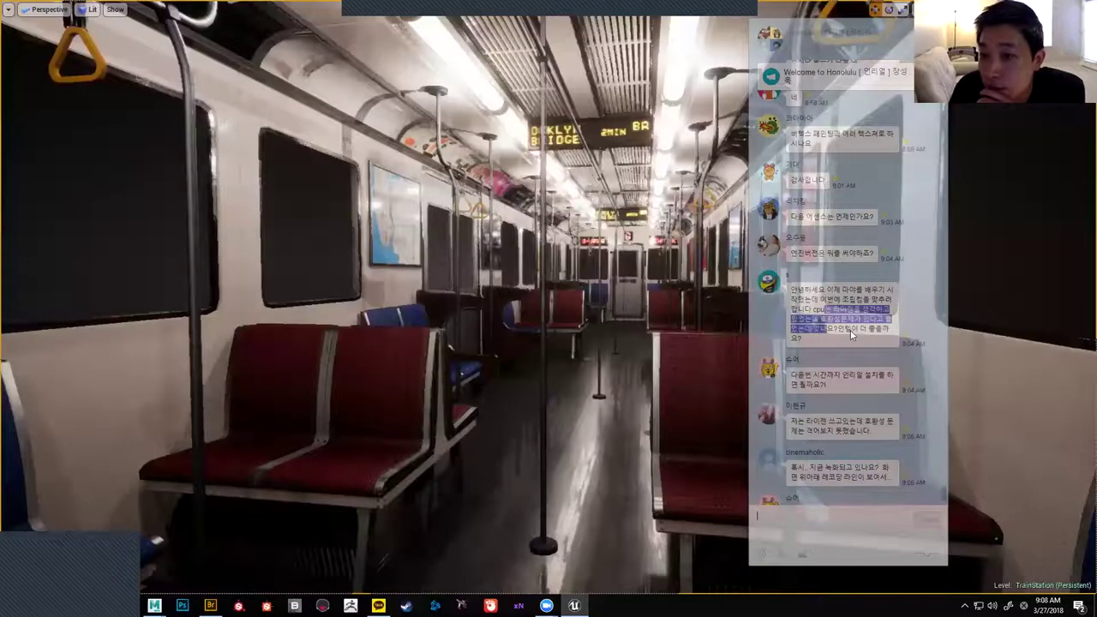
- Focus the KakaoTalk class chat and read the latest questions, down to the week-3 texturing one
left_click(844, 288)
scroll(845, 283, "down", 3)
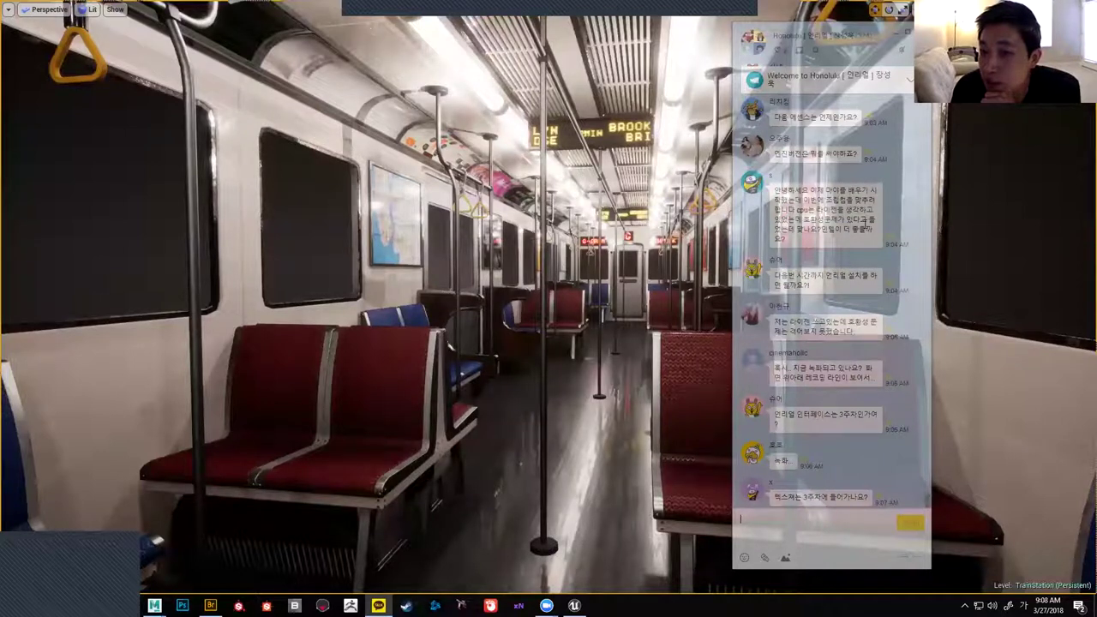
left_click_drag(854, 190, 873, 230)
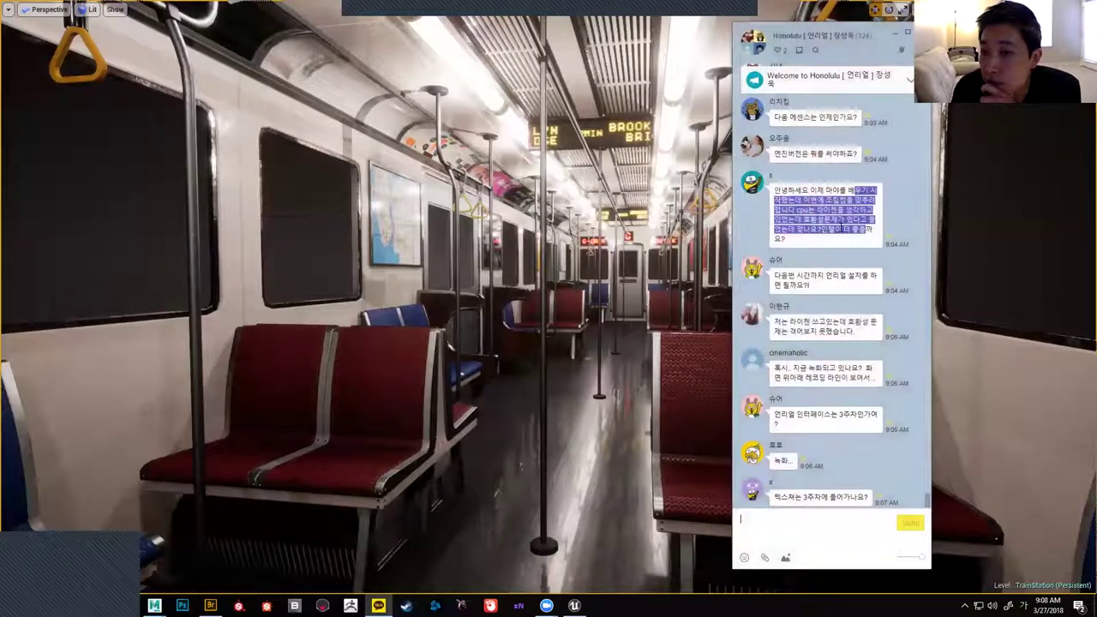
left_click(841, 221)
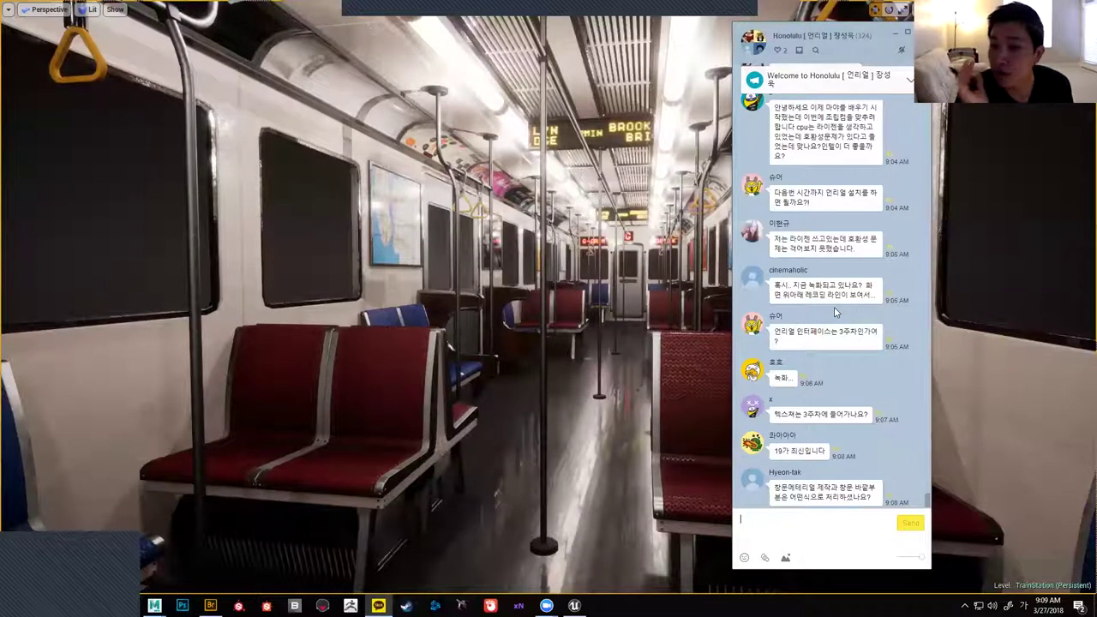
mouse_move(829, 285)
left_mouse_down()
mouse_move(827, 295)
mouse_move(838, 285)
left_mouse_up()
left_click(841, 292)
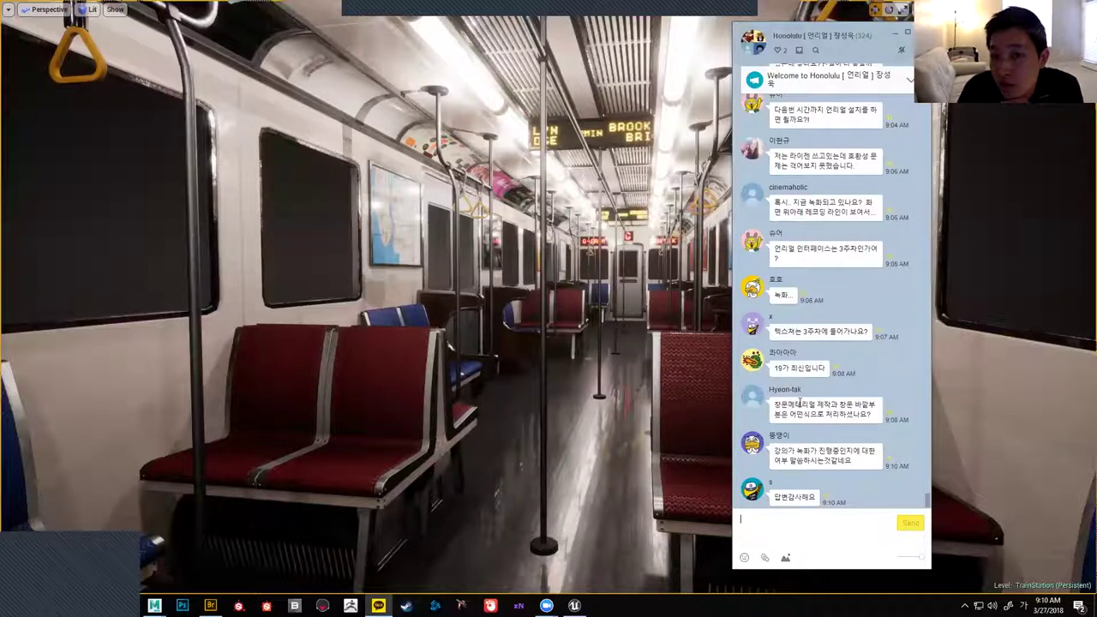
triple_click(805, 452)
left_click(804, 451)
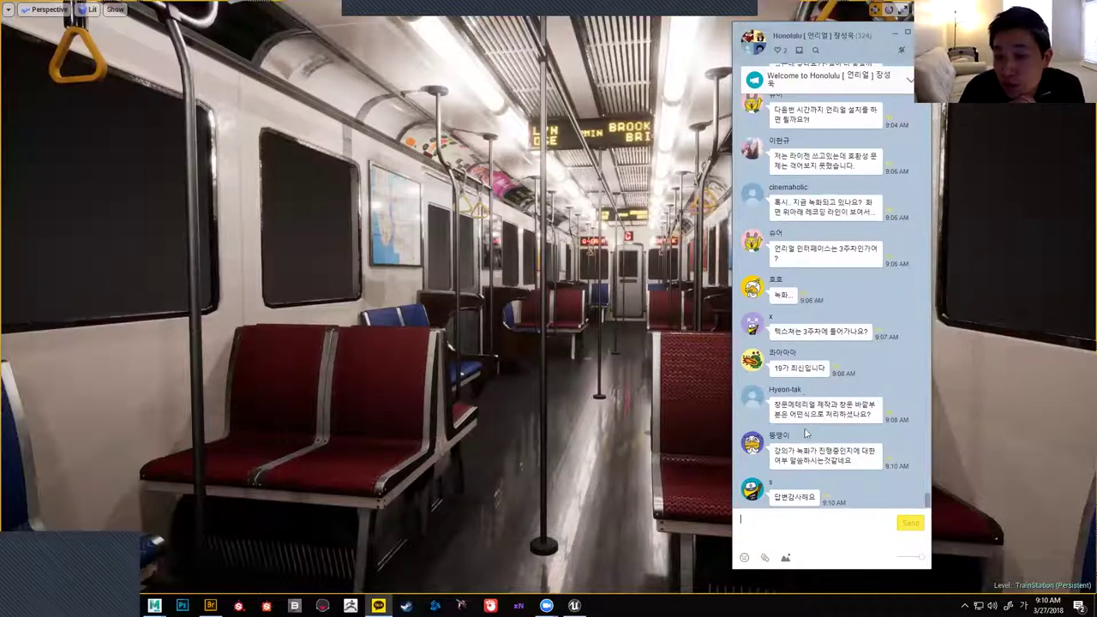
left_click_drag(818, 451, 830, 462)
left_click(829, 462)
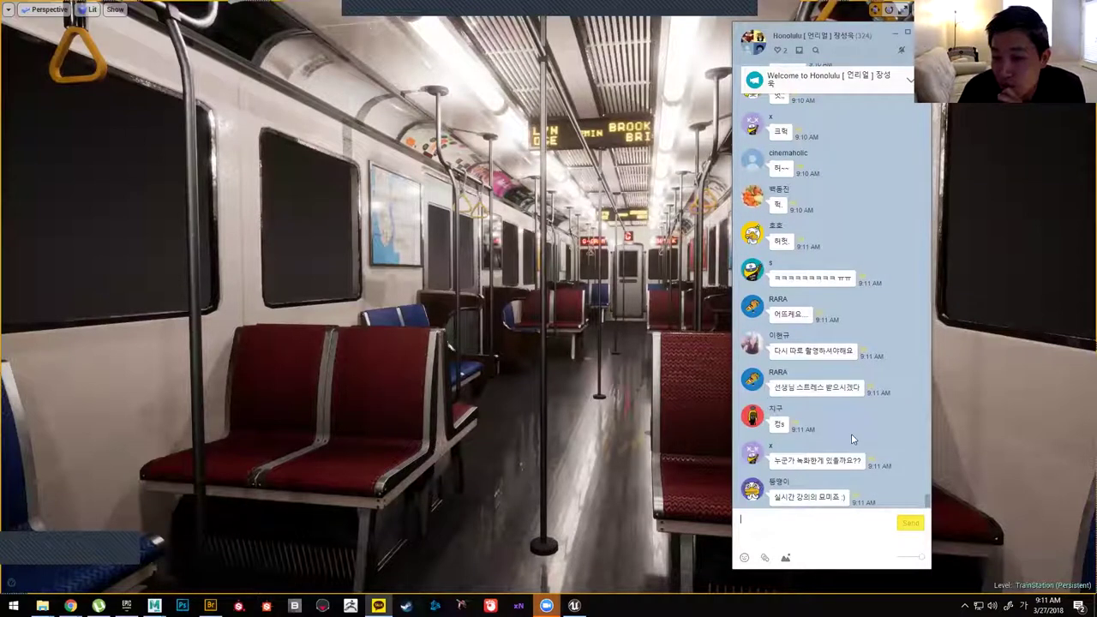
- Read the newest KakaoTalk replies, then fly the Unreal camera forward down the train aisle
scroll(852, 436, "up", 2)
scroll(844, 434, "down", 1)
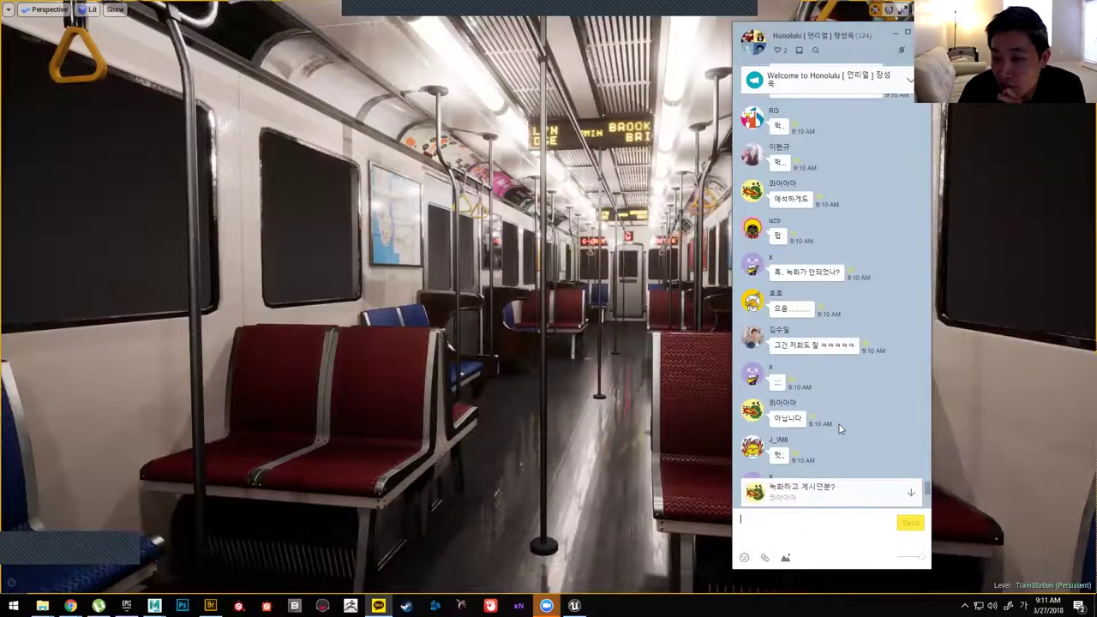
scroll(838, 423, "down", 2)
scroll(833, 421, "down", 2)
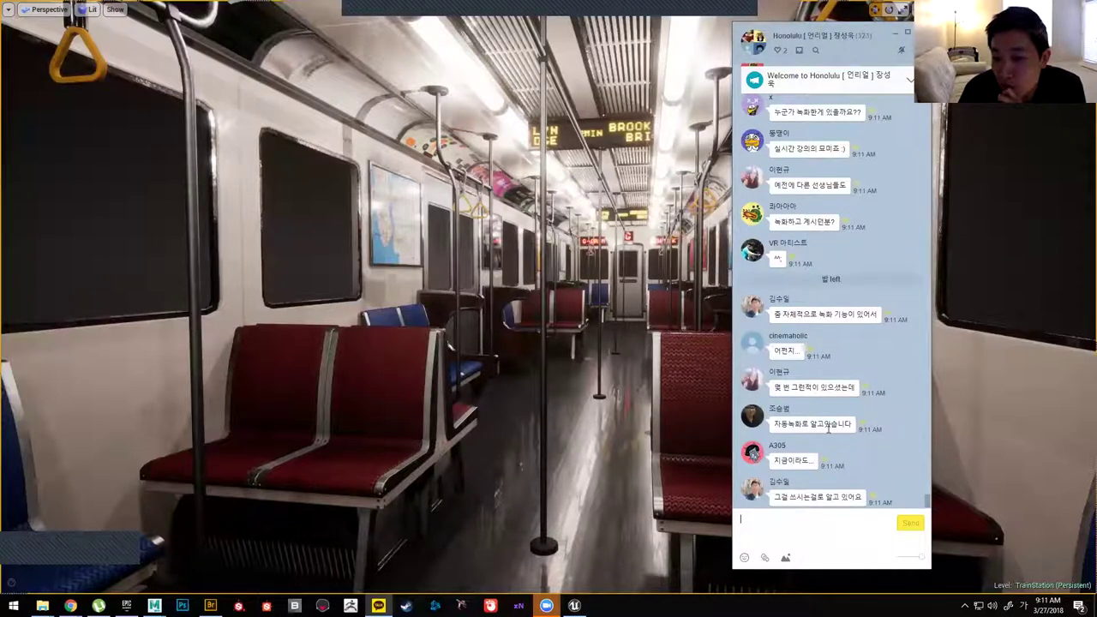
left_click_drag(825, 350, 775, 348)
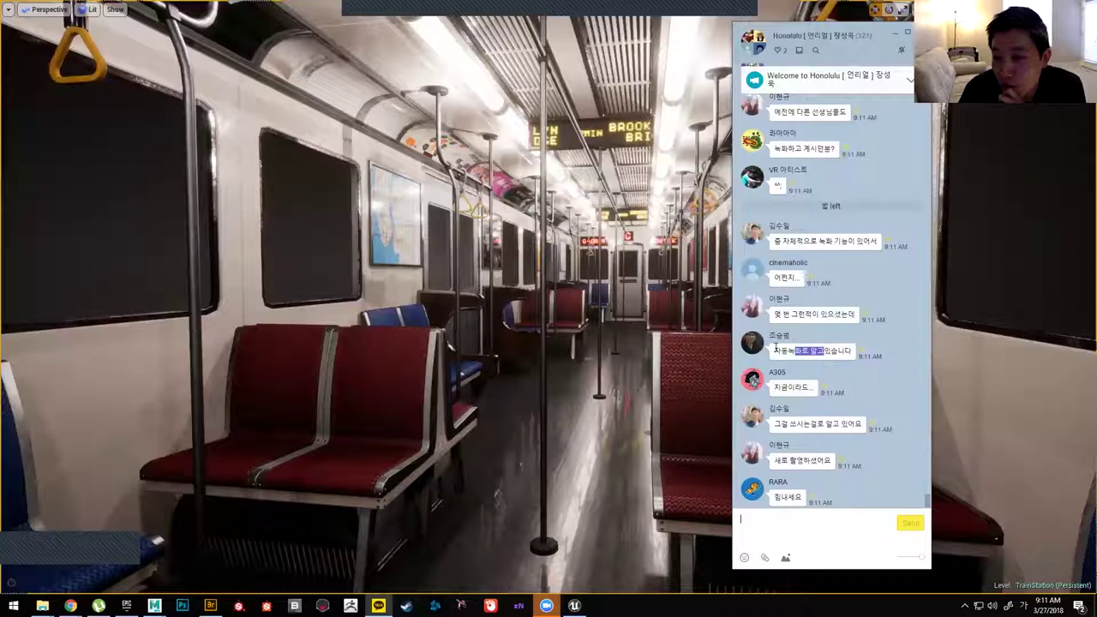
left_click(851, 375)
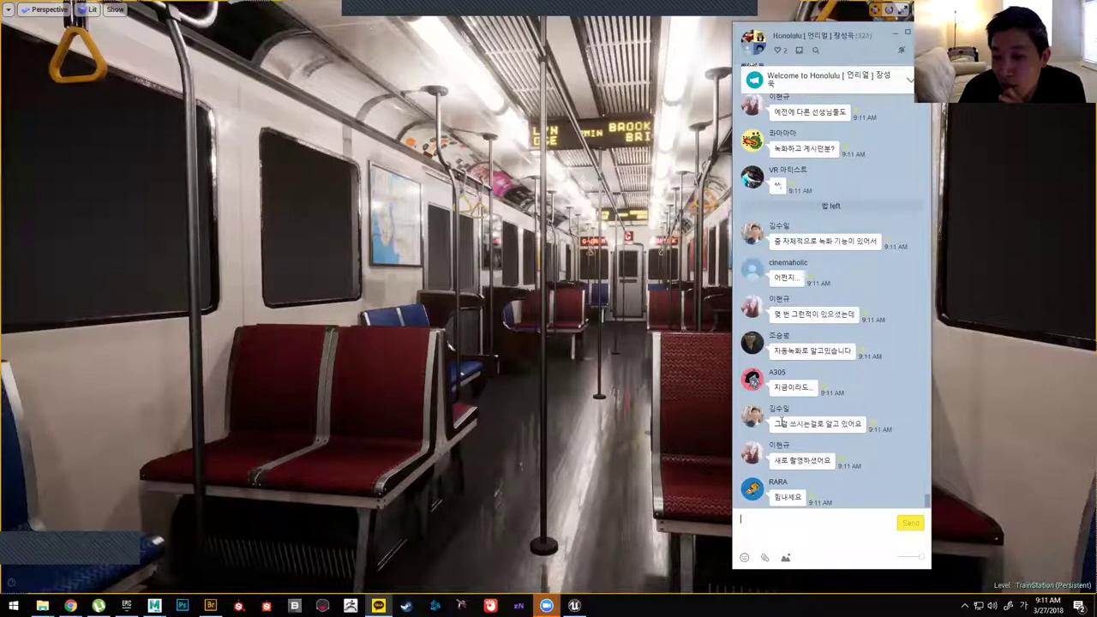
mouse_move(776, 386)
left_mouse_down()
mouse_move(860, 387)
mouse_move(787, 385)
left_mouse_up()
left_click(860, 386)
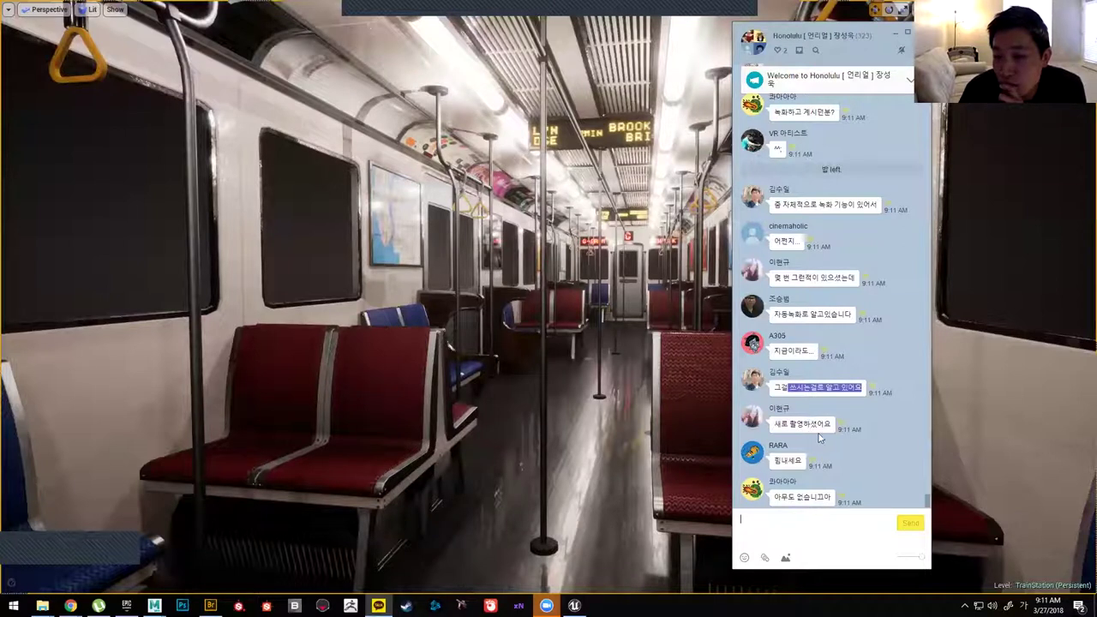
left_click(864, 462)
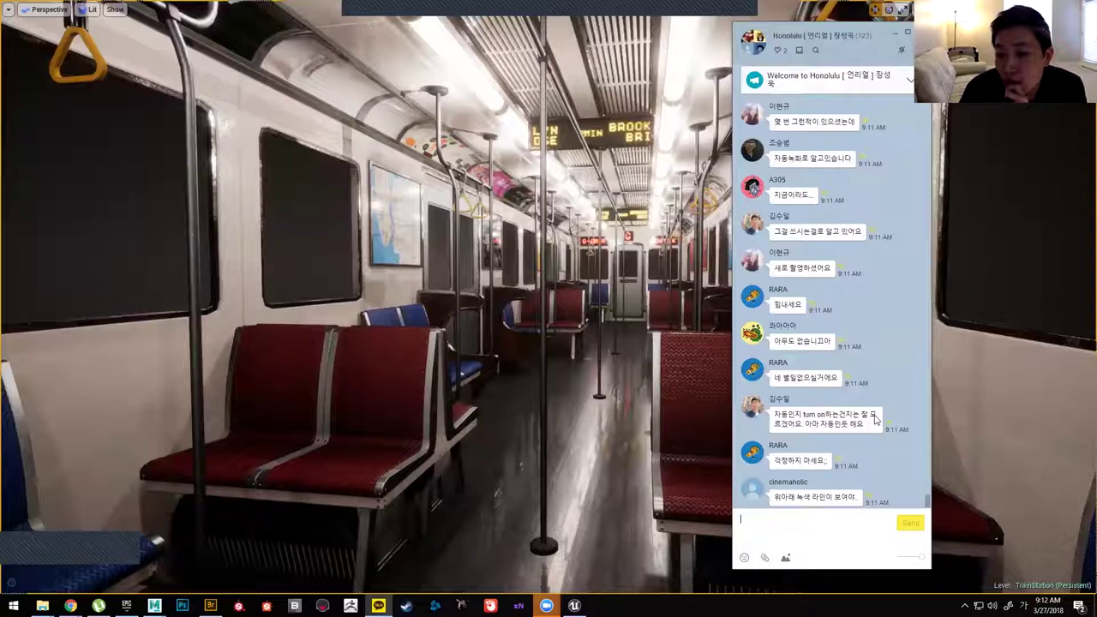
left_click(549, 274)
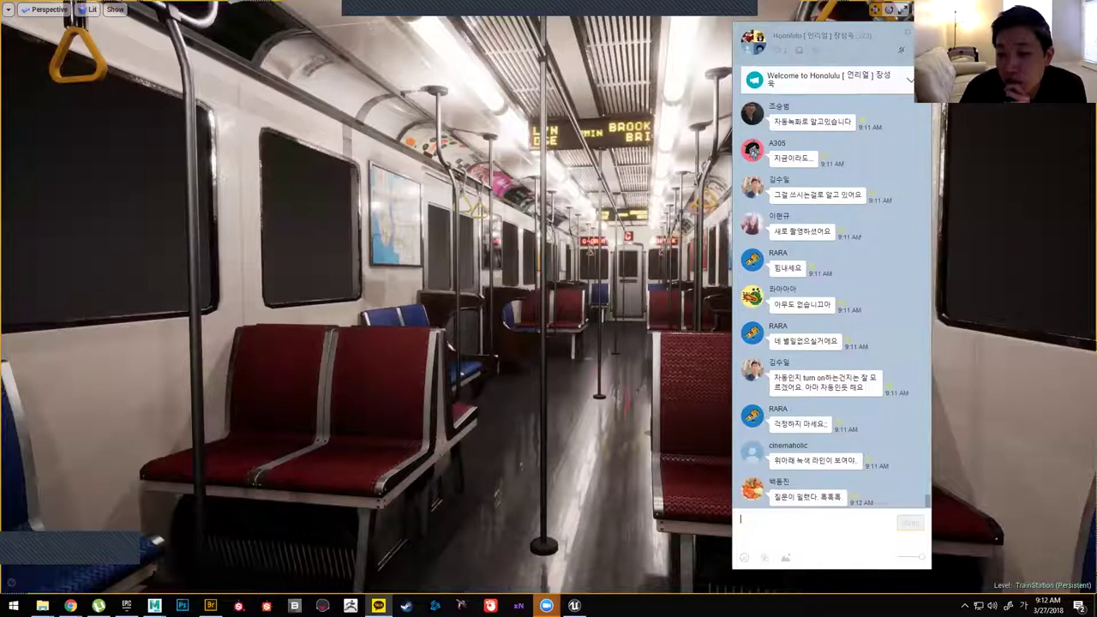
left_click_drag(549, 274, 527, 171)
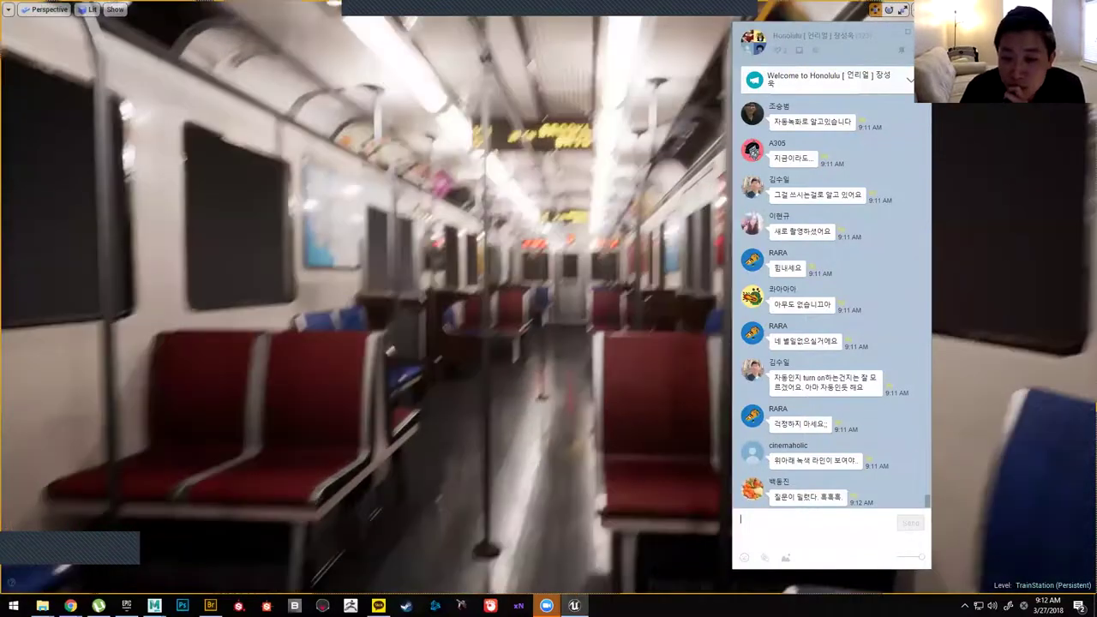
- Exit immersive mode with F11 to restore the editor panels and shift the chat window right
key("F11")
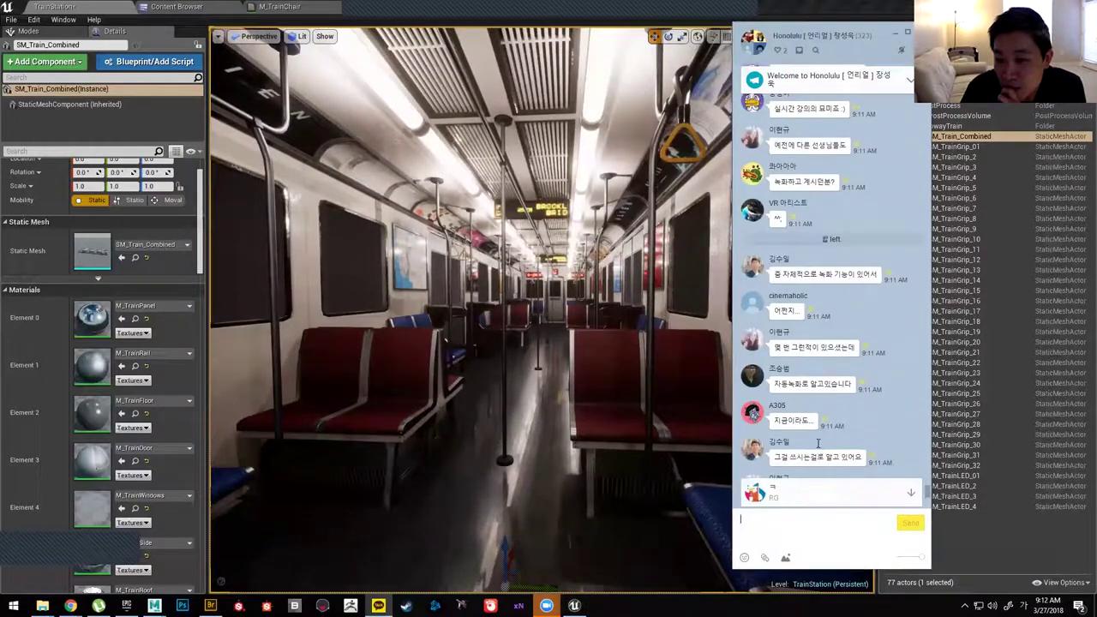
scroll(818, 448, "down", 1)
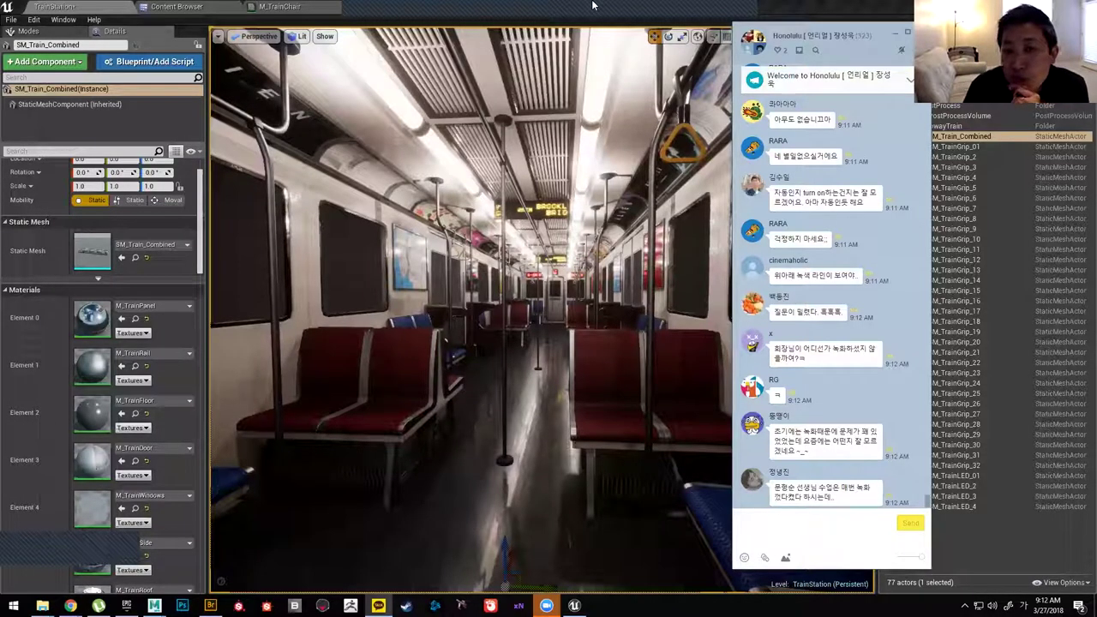
mouse_move(552, 7)
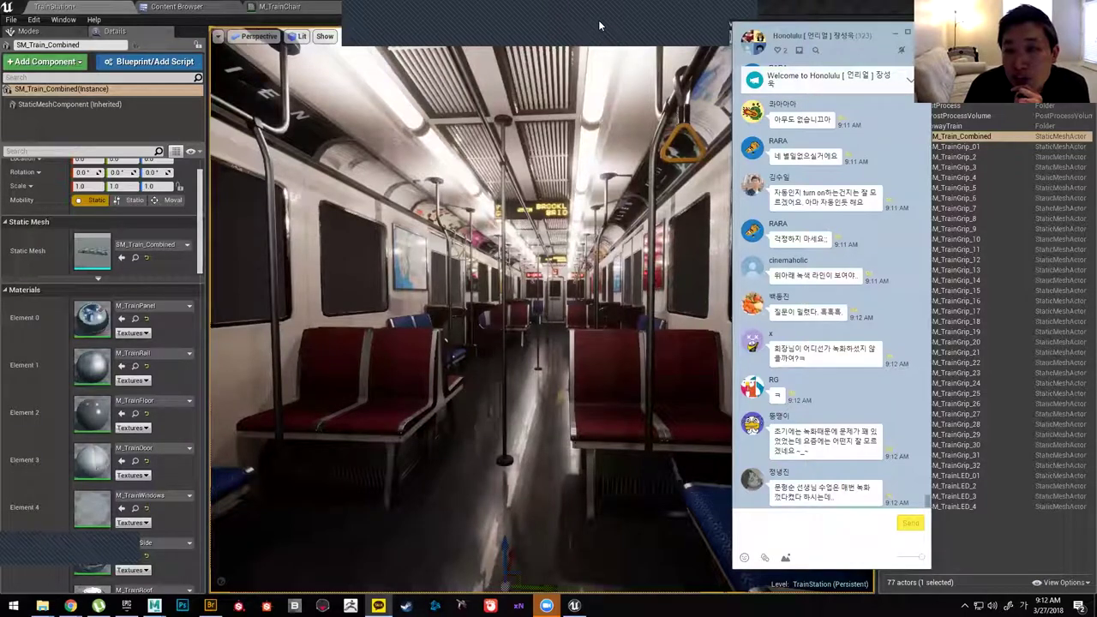
left_click_drag(754, 39, 850, 46)
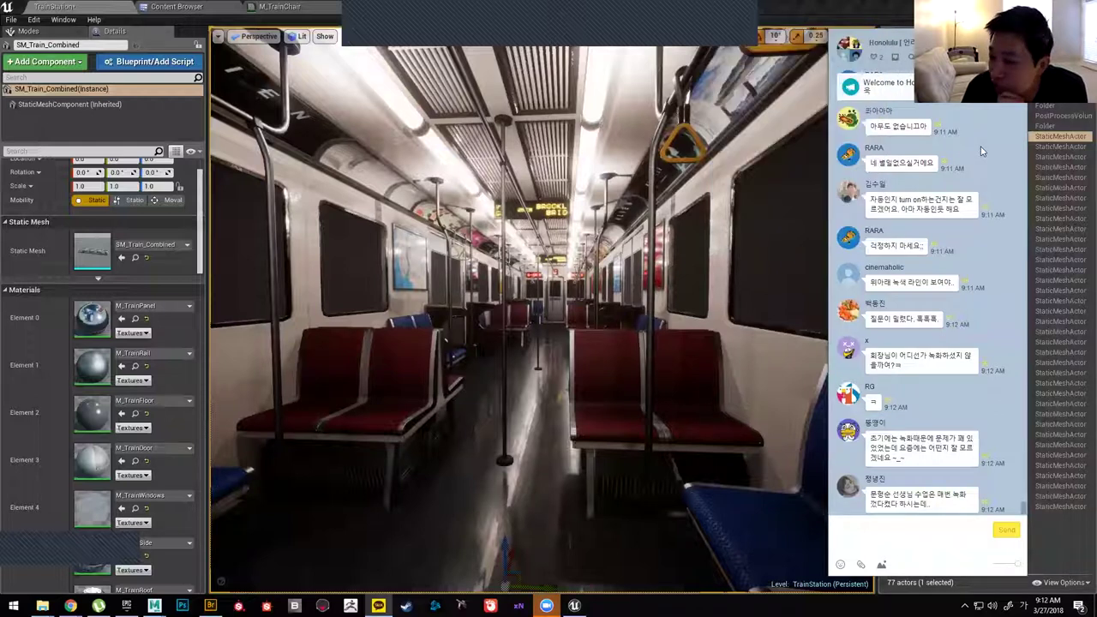
- Move the KakaoTalk window back left and up, uncovering the outliner's actor names
left_click(909, 527)
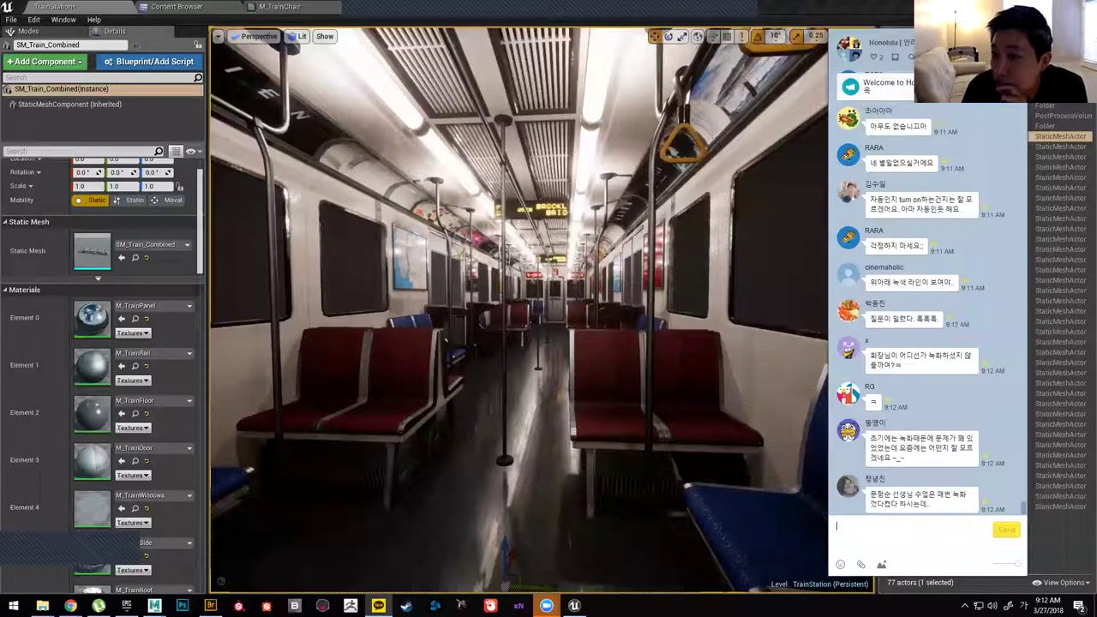
left_click_drag(960, 41, 866, 28)
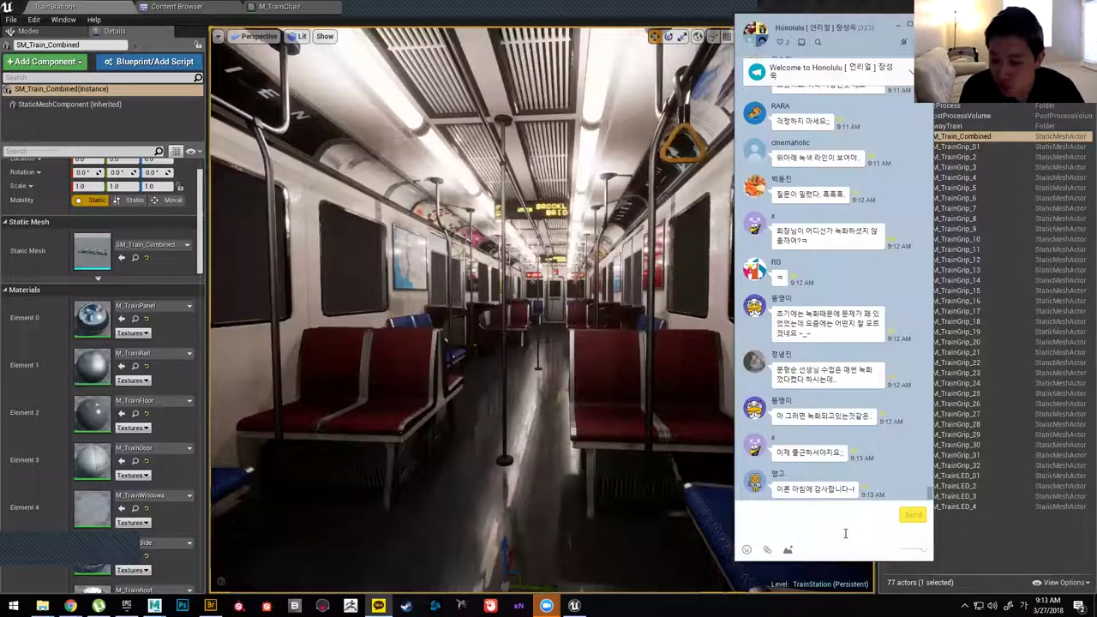
mouse_move(546, 605)
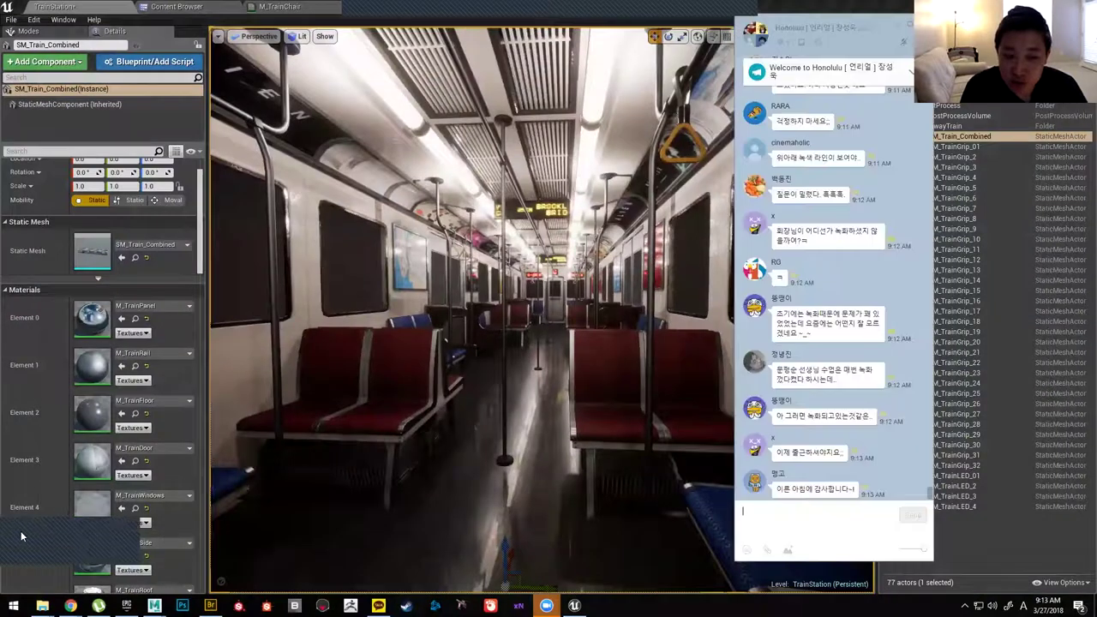
- Post the class e-mail address in the chat and pin it as the announcement
left_click(848, 529)
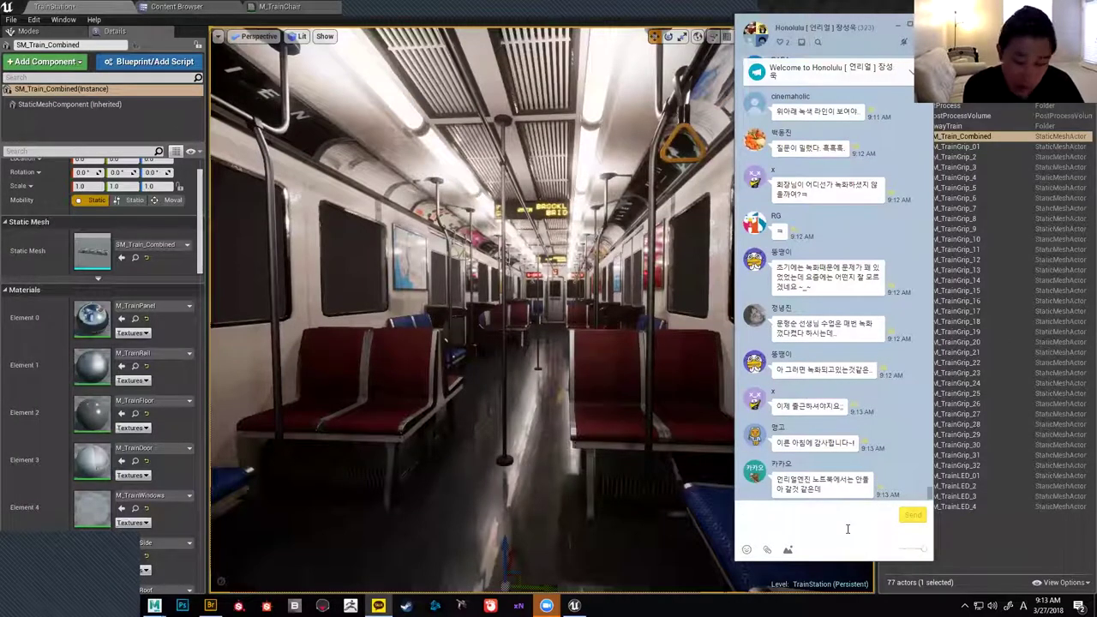
key("ctrl+a")
key("ctrl+c")
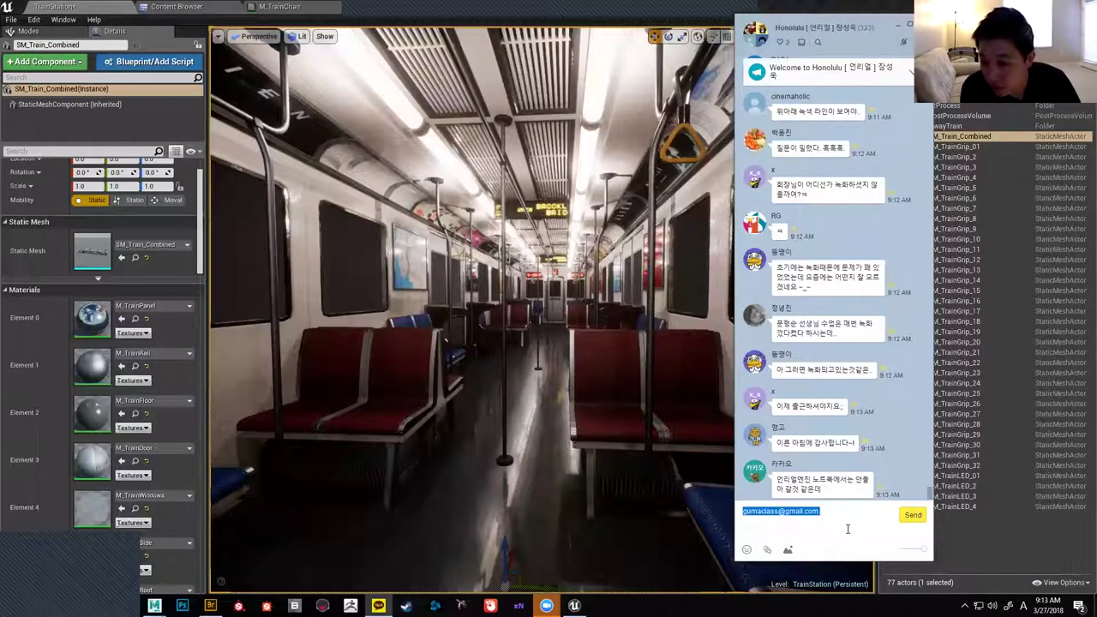
key("Return")
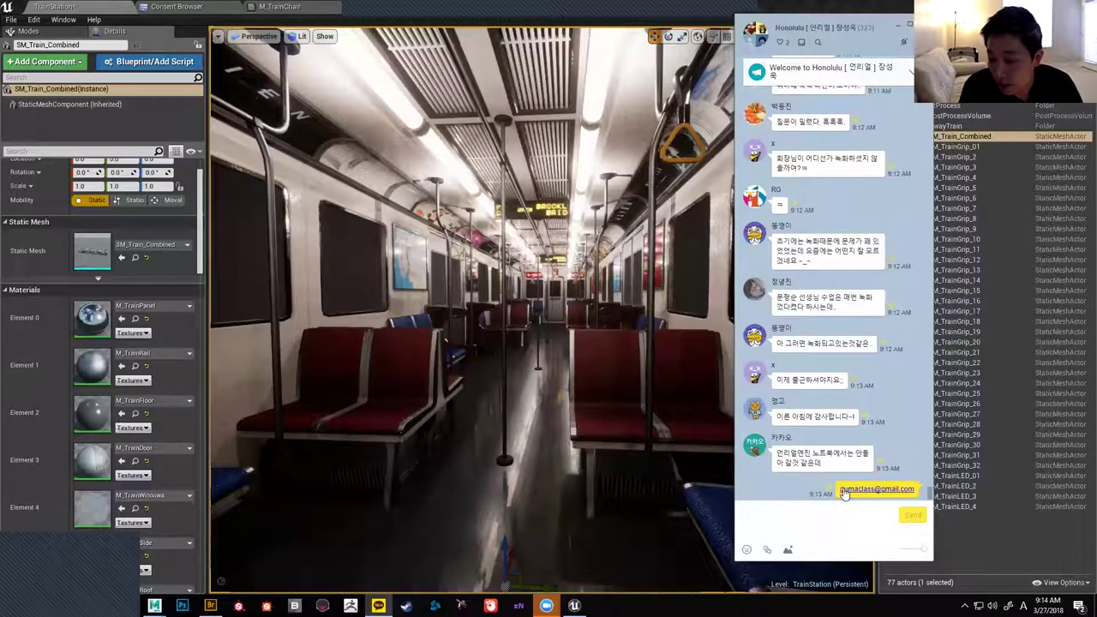
right_click(844, 491)
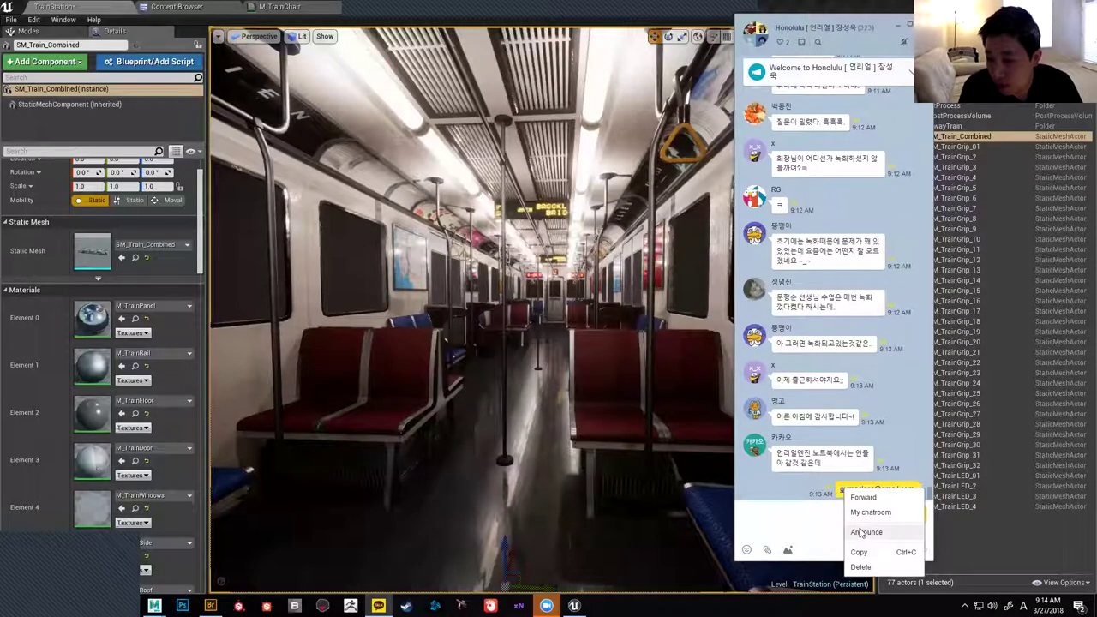
left_click(862, 533)
left_click(813, 313)
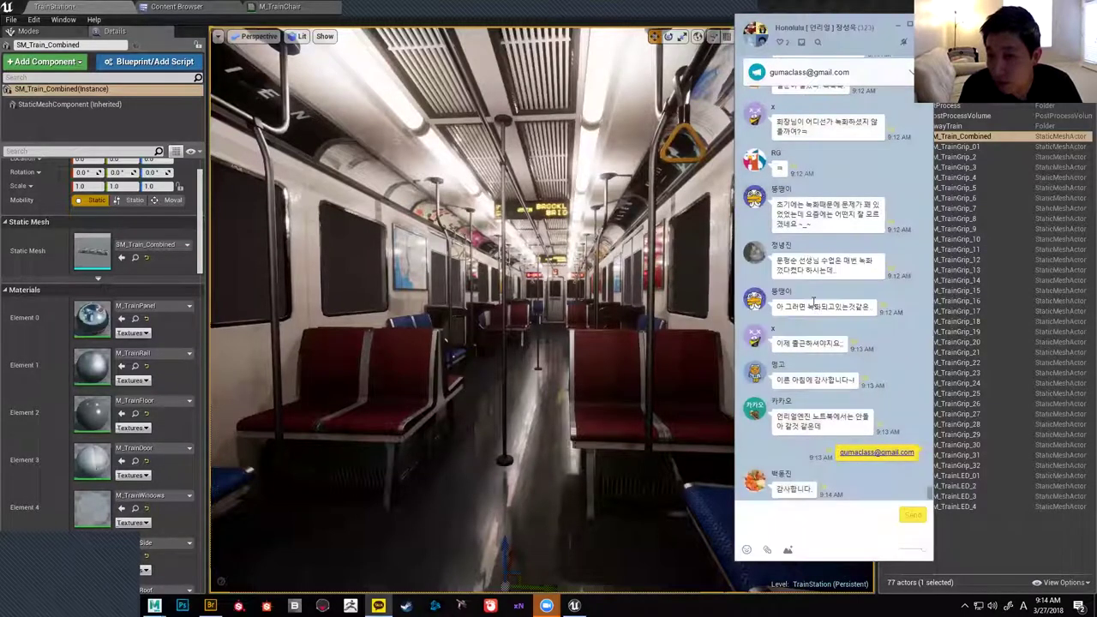
- Send a two-line message: '질문은 여기로 보내주세요' above the e-mail address
right_click(868, 455)
left_click(837, 525)
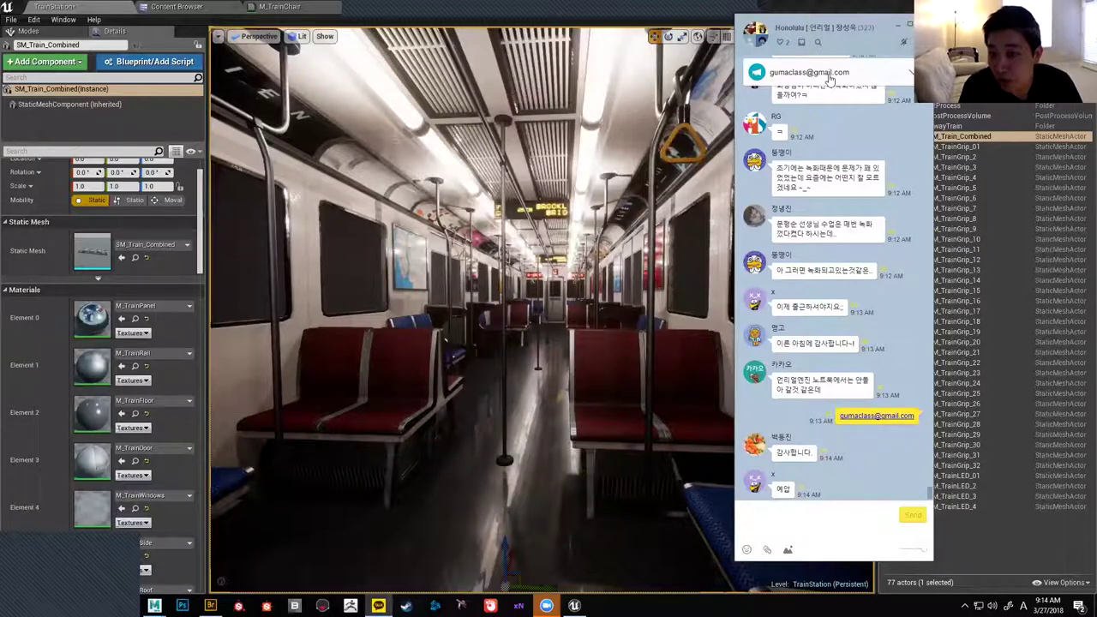
left_click(811, 519)
key("ctrl+v")
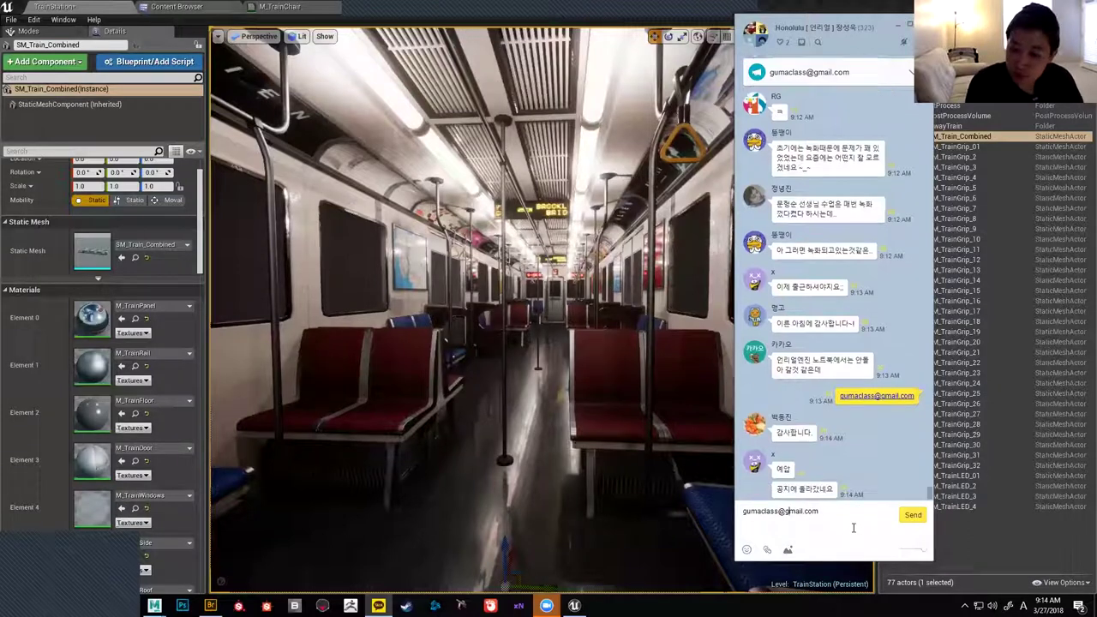
key("Home")
type("질문은 여기로 보내")
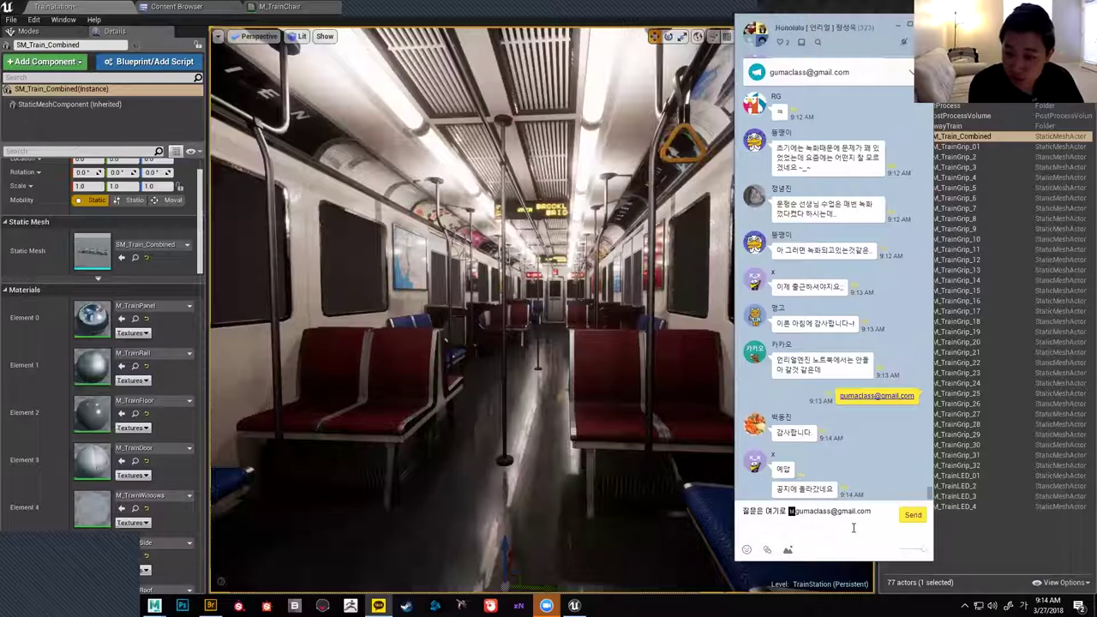
type("주세요")
key("shift+Return")
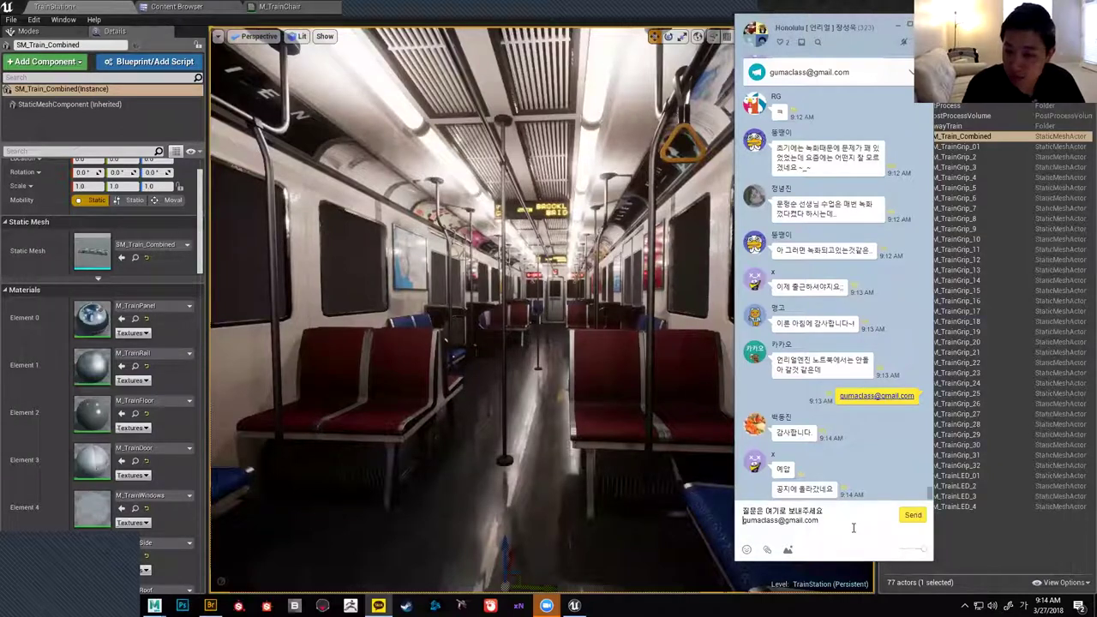
left_click(911, 514)
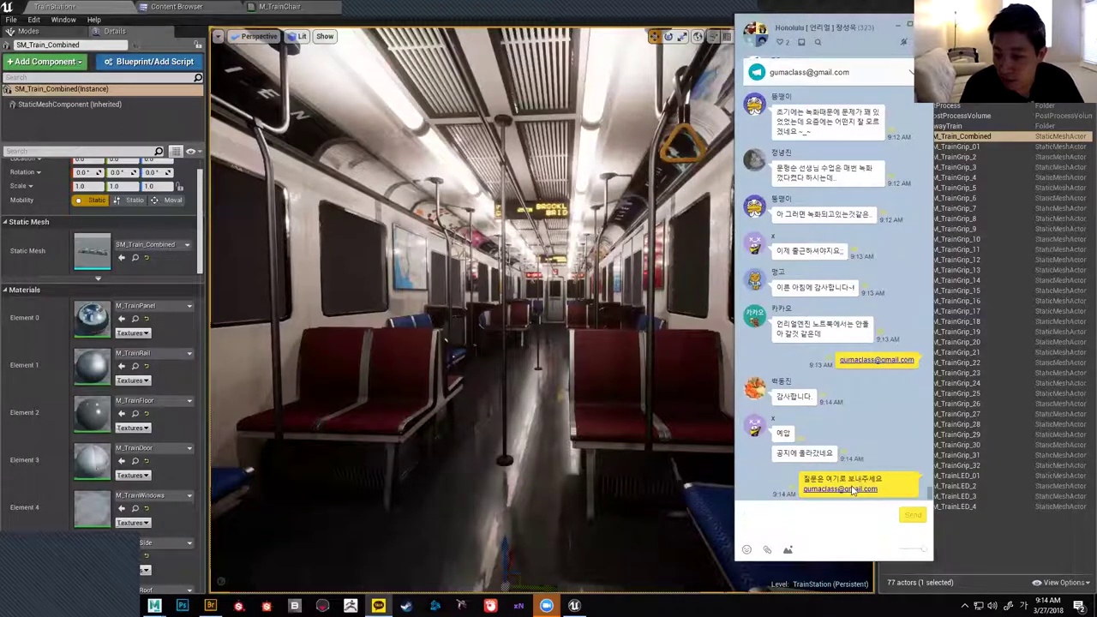
- Replace the chat announcement with the new two-line questions message
right_click(855, 489)
left_click(875, 530)
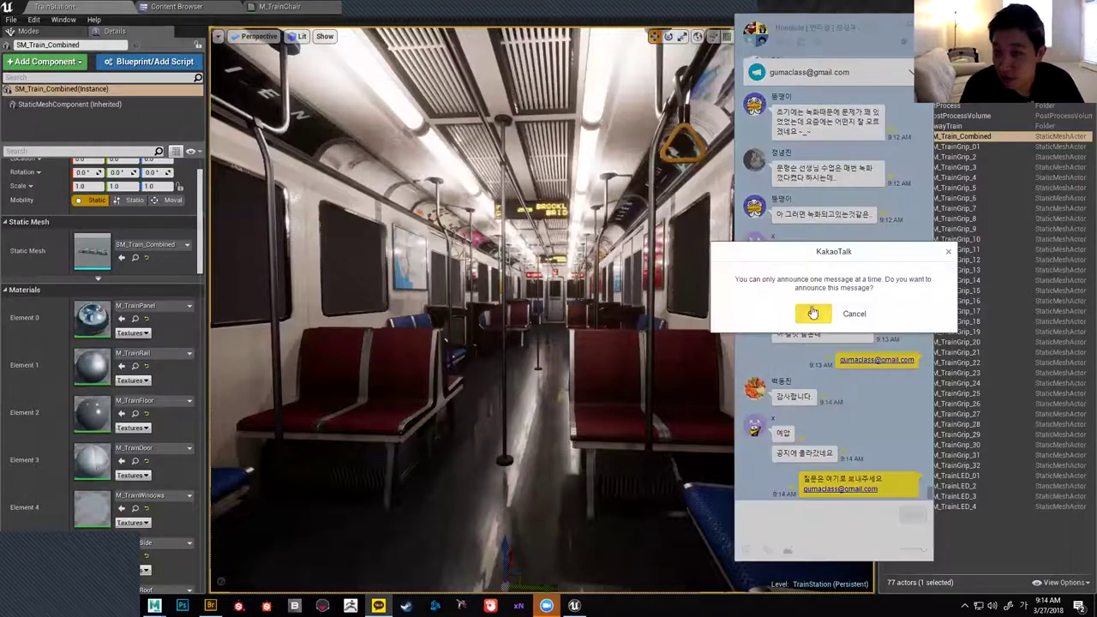
left_click(810, 313)
left_click(847, 531)
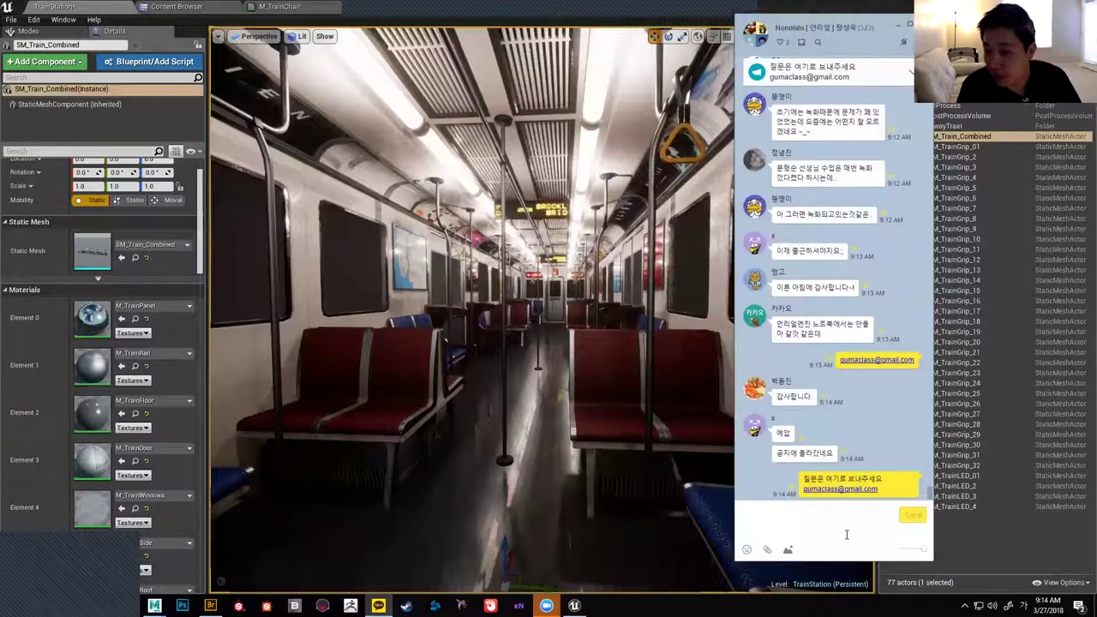